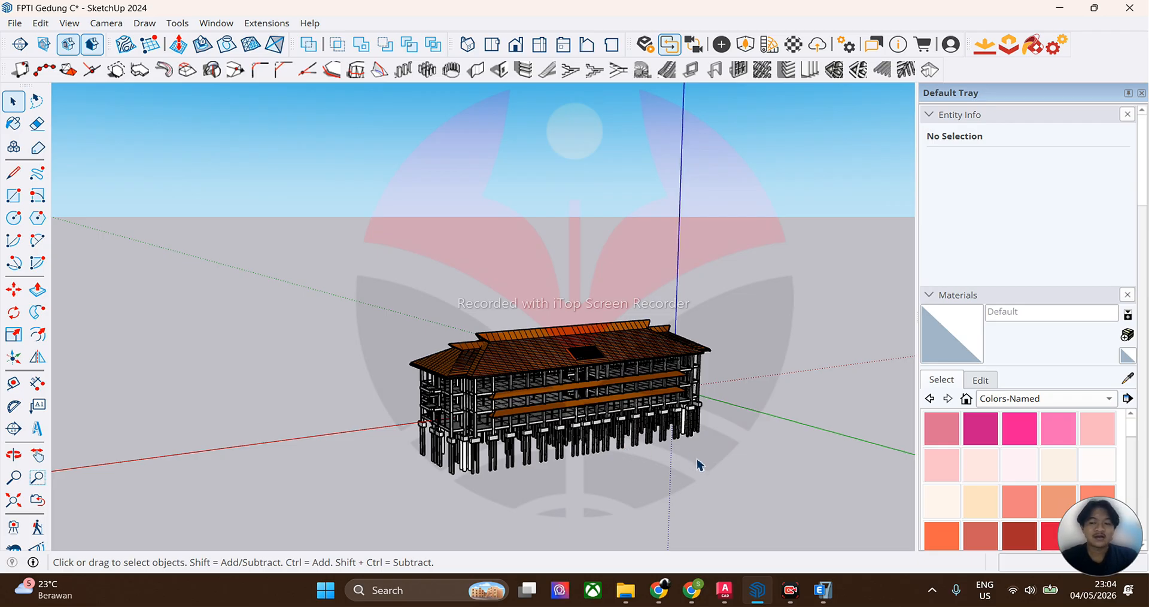
Step: Examine the building model from several sides, including its roof, framing and foundation piles
middle_click_drag(567, 423, 813, 457)
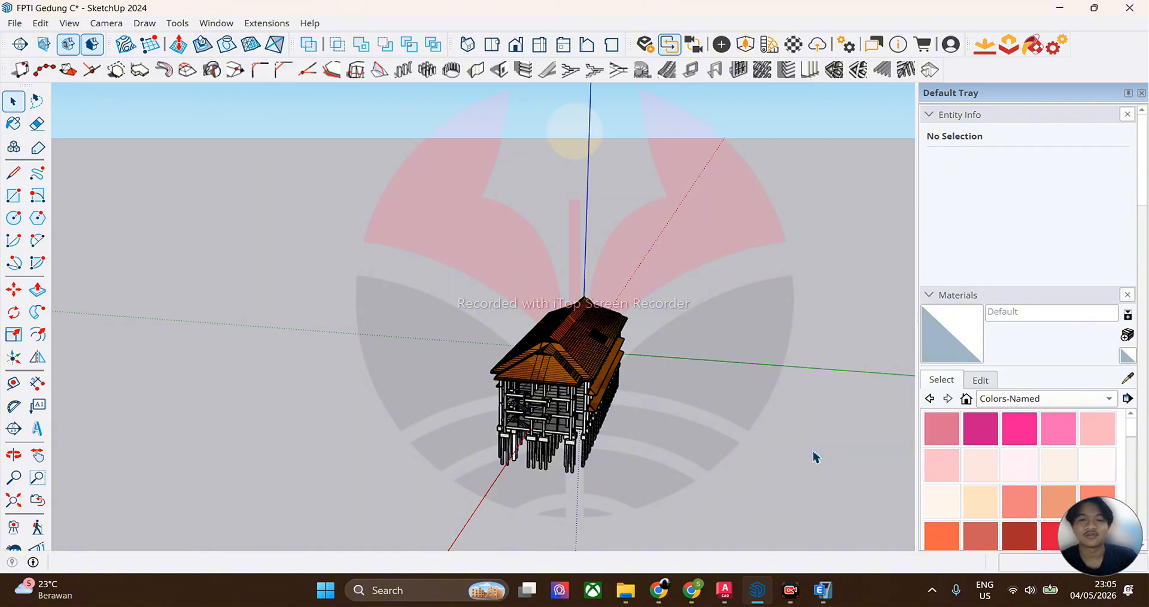
middle_click_drag(639, 328, 599, 383)
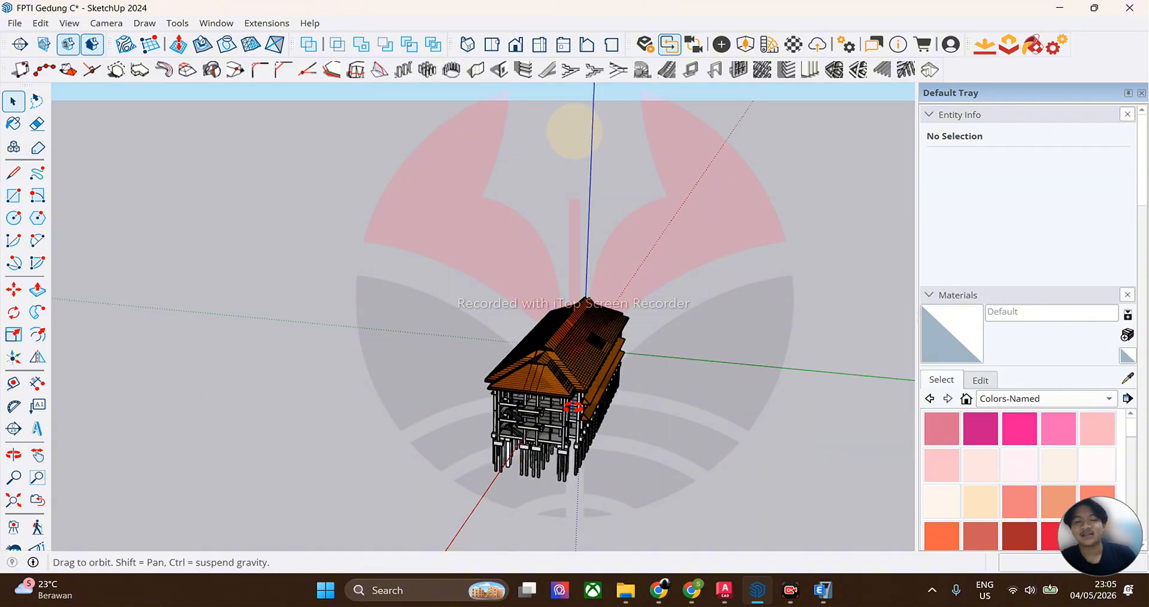
scroll(551, 432, "up", 2)
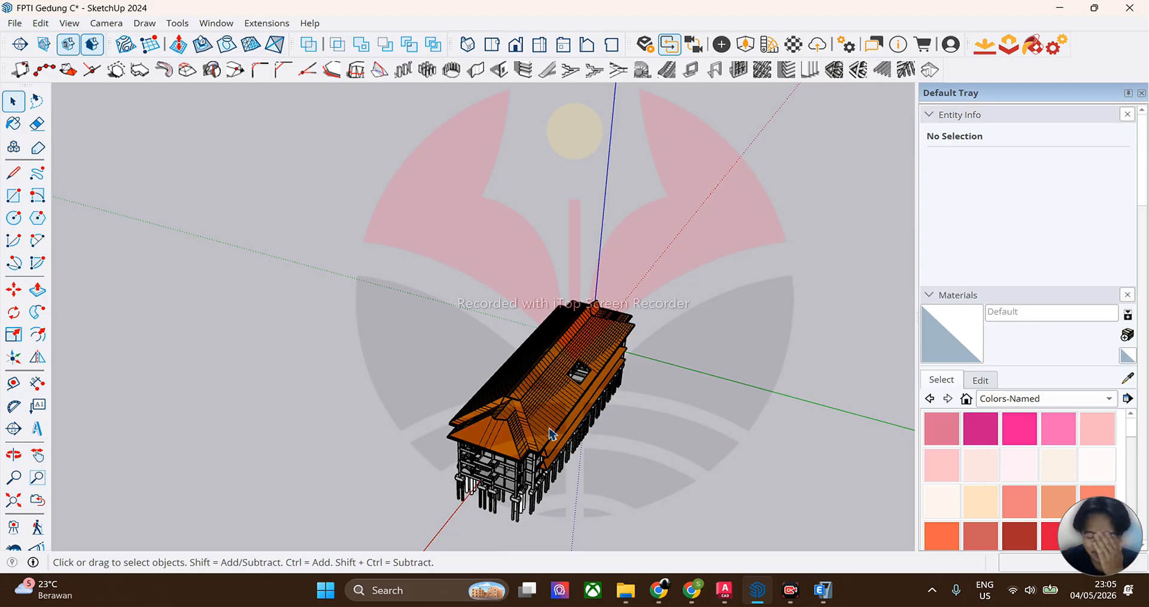
middle_click_drag(551, 432, 317, 245)
scroll(284, 317, "up", 3)
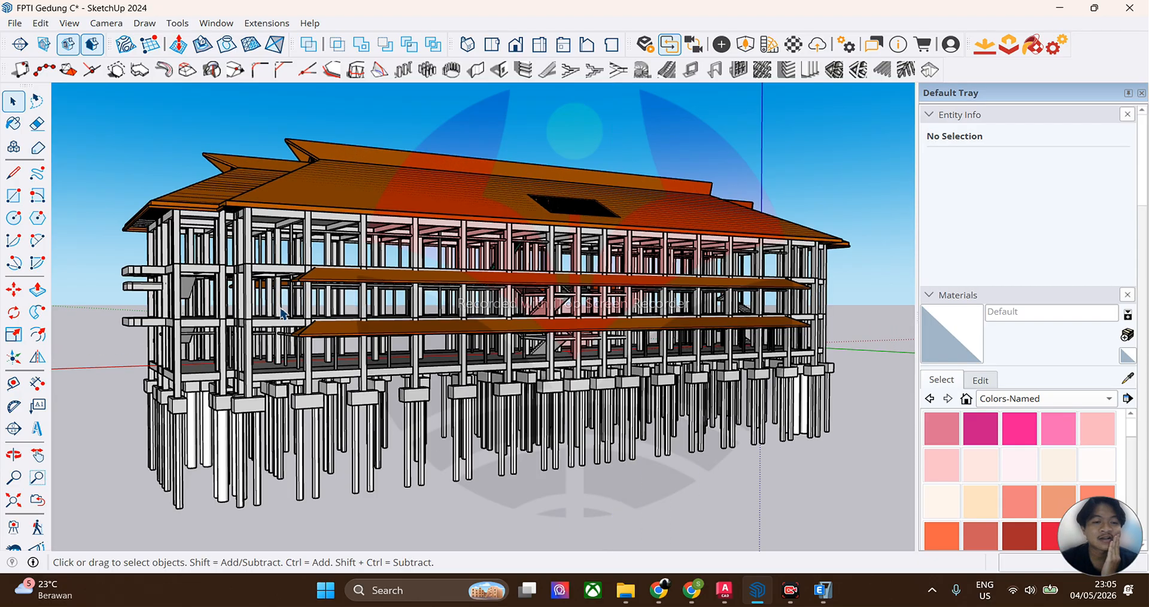
middle_click_drag(284, 317, 424, 353)
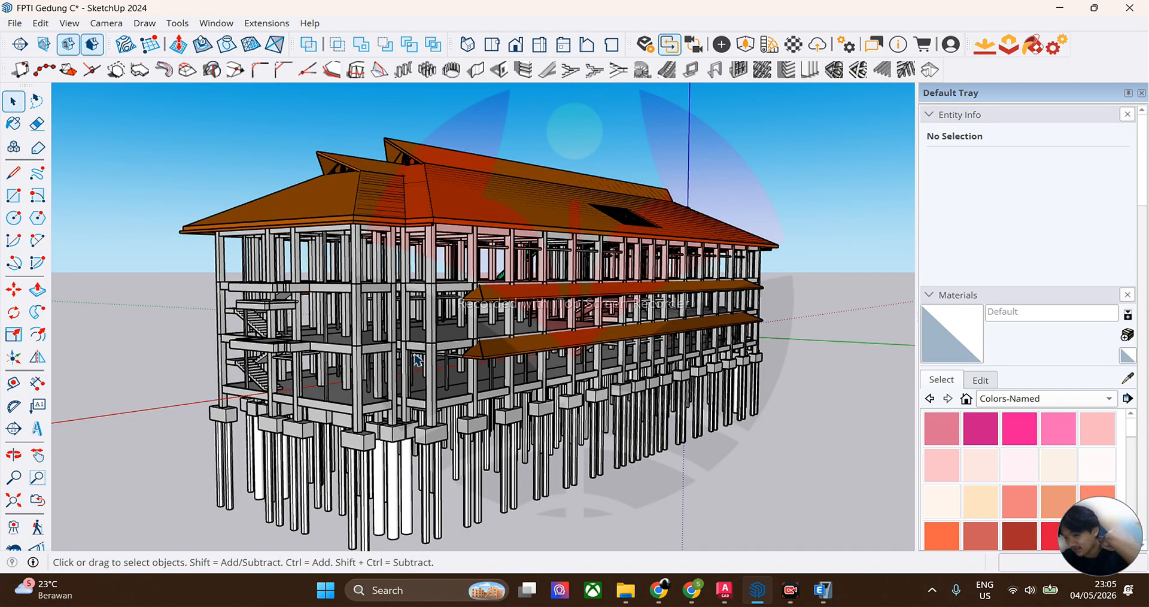
middle_click_drag(572, 308, 353, 418)
scroll(347, 417, "down", 3)
scroll(342, 417, "up", 3)
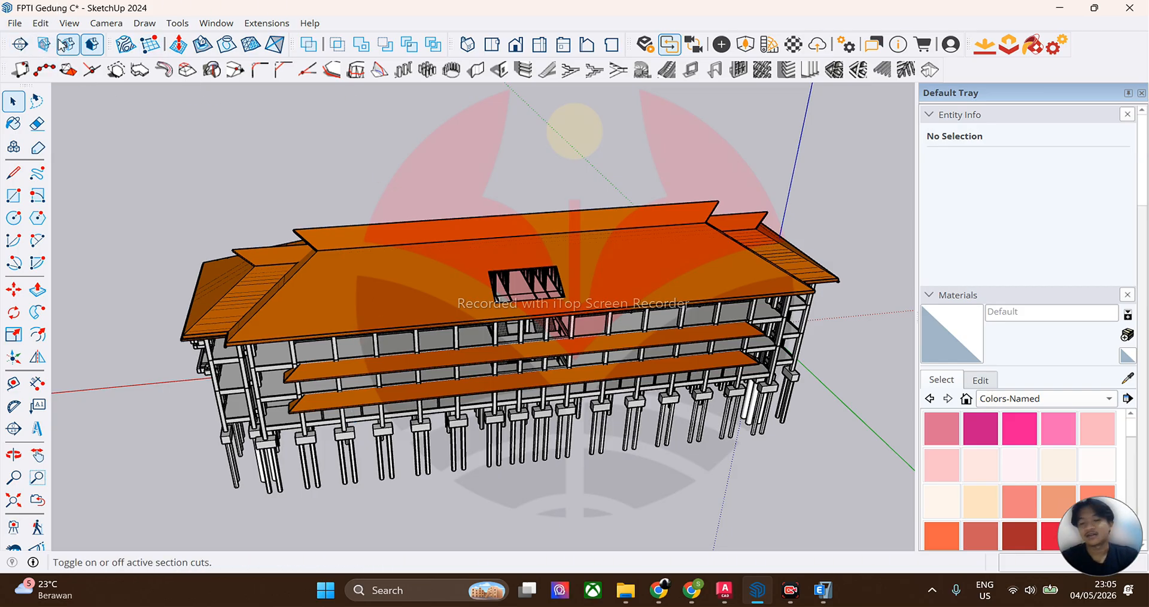
Step: Place a horizontal section plane at the roof ridge, accepting the name Section 1 and symbol 1
left_click(24, 43)
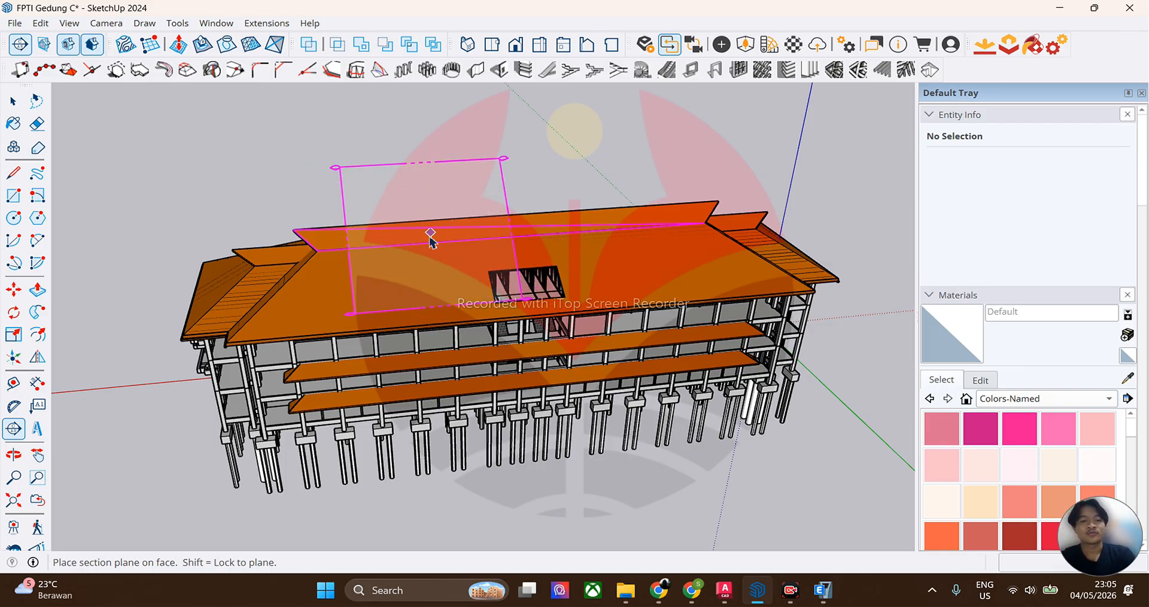
key("Up")
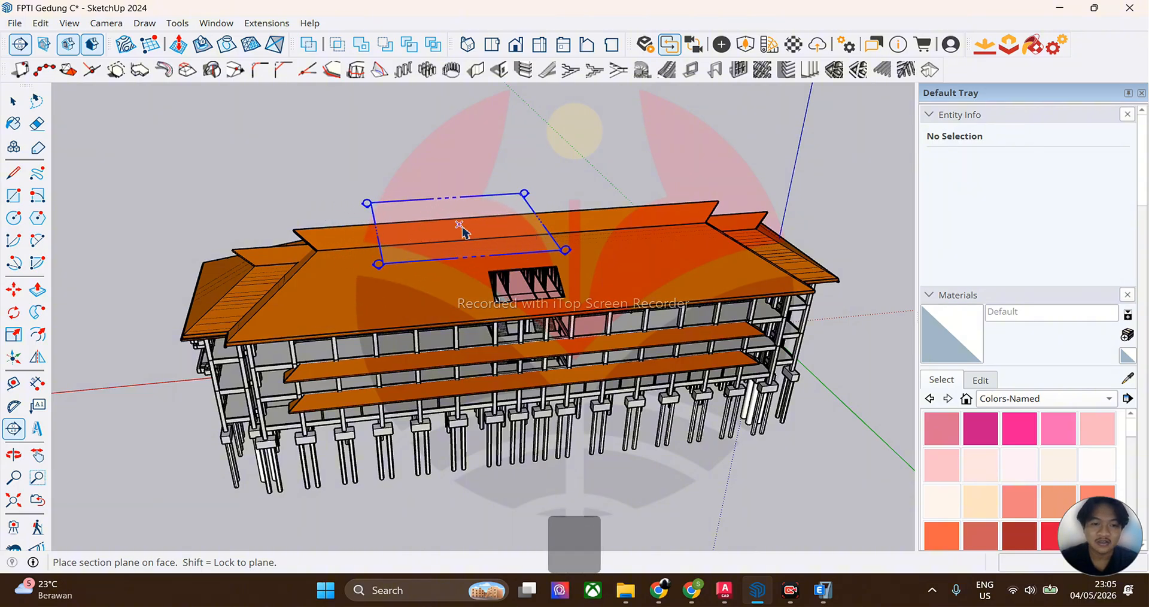
left_click(457, 230)
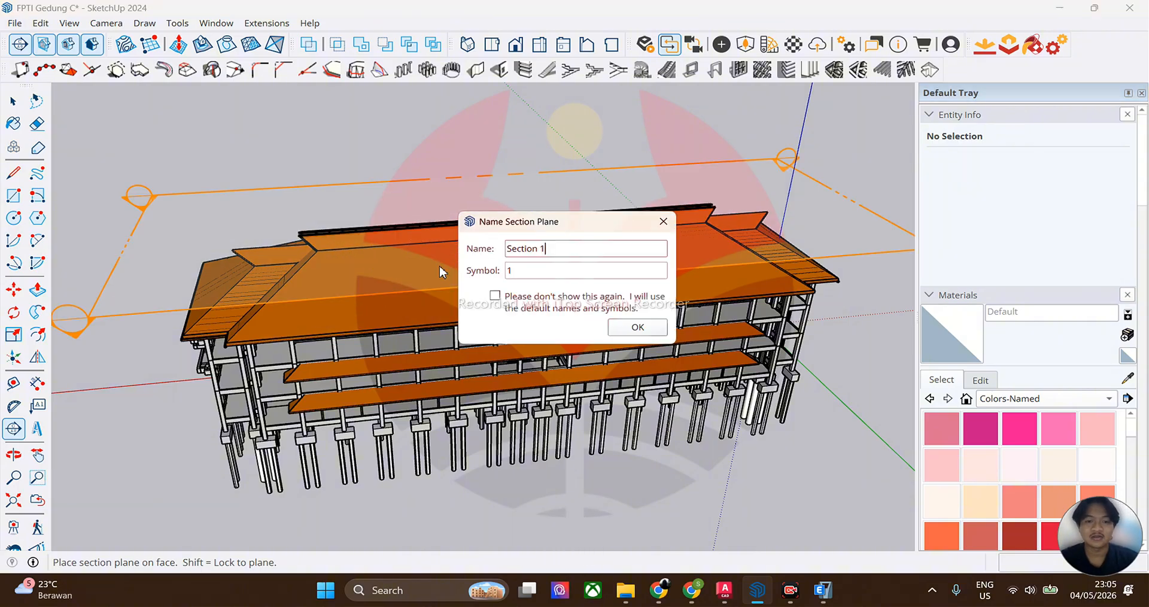
left_click(614, 326)
Step: Move the section plane down about 15.1 m so that it cuts through the lowest storey's columns
middle_click_drag(613, 326, 179, 362)
key("space")
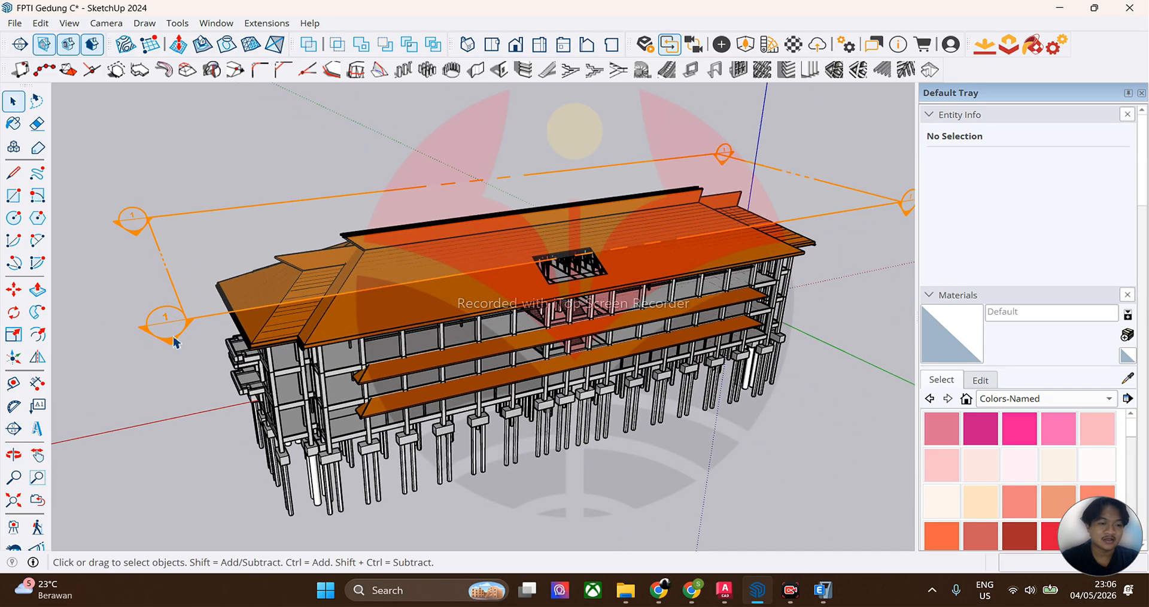
double_click(173, 346)
left_click(174, 350)
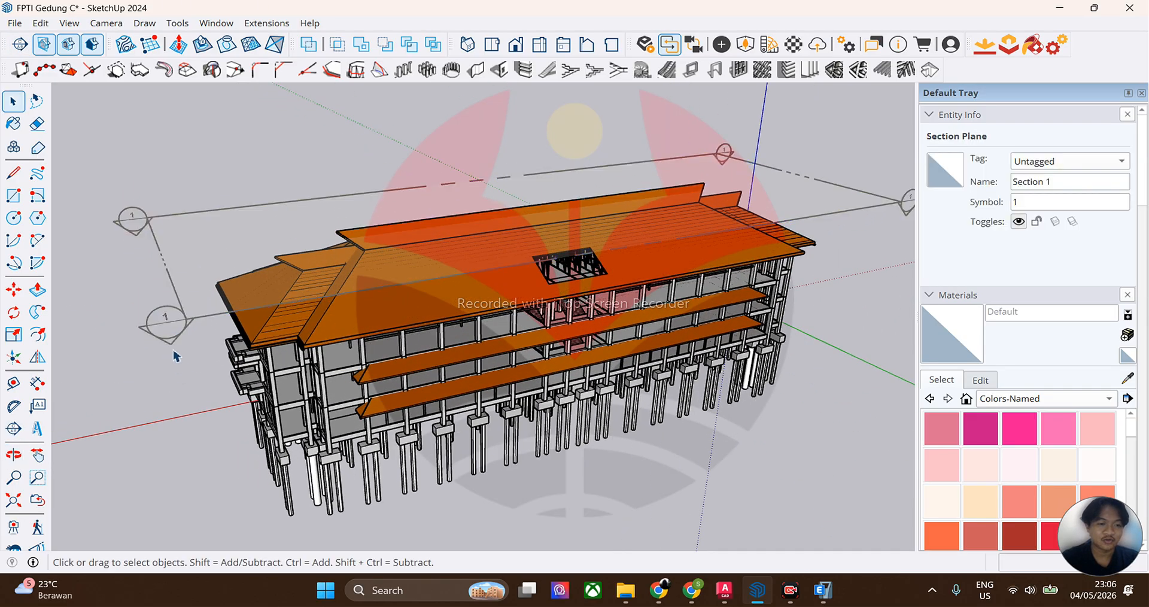
scroll(182, 335, "down", 1)
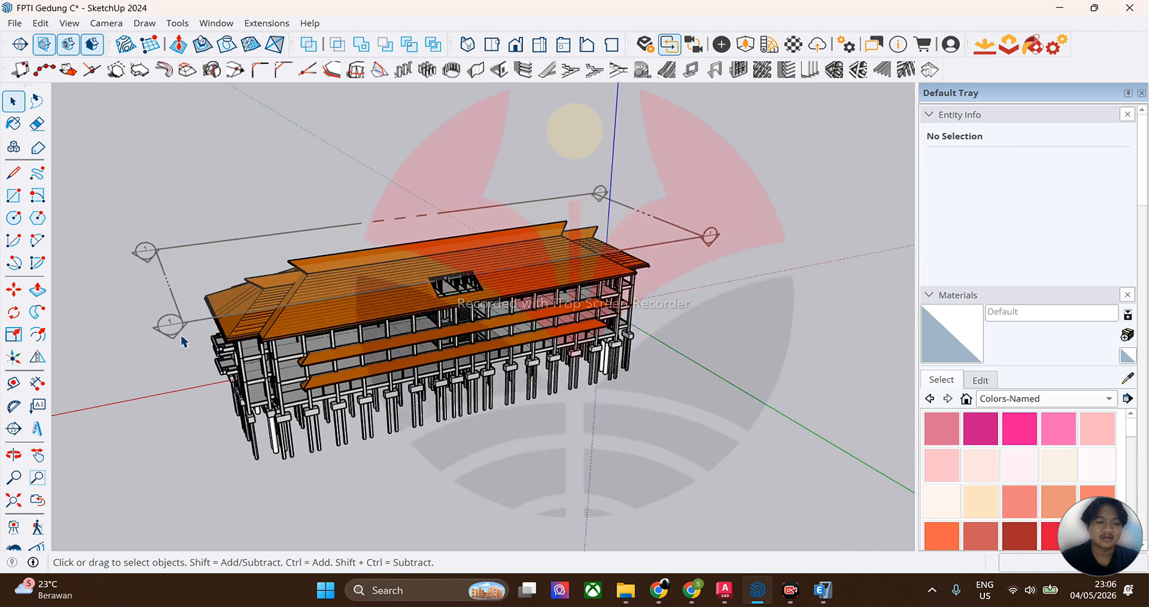
left_click(180, 340)
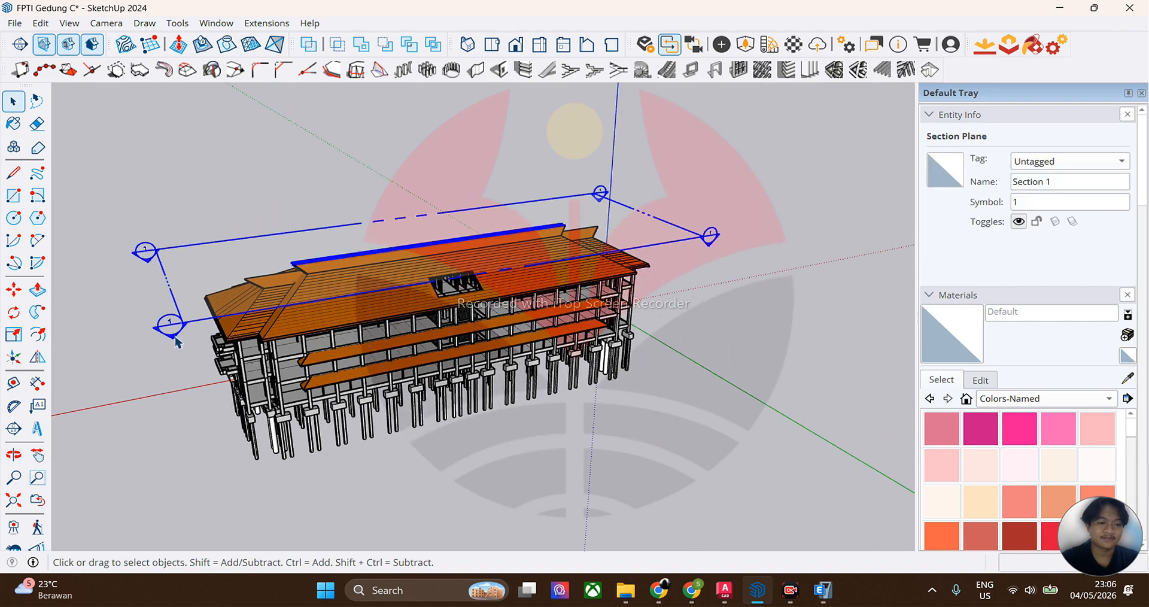
key("m")
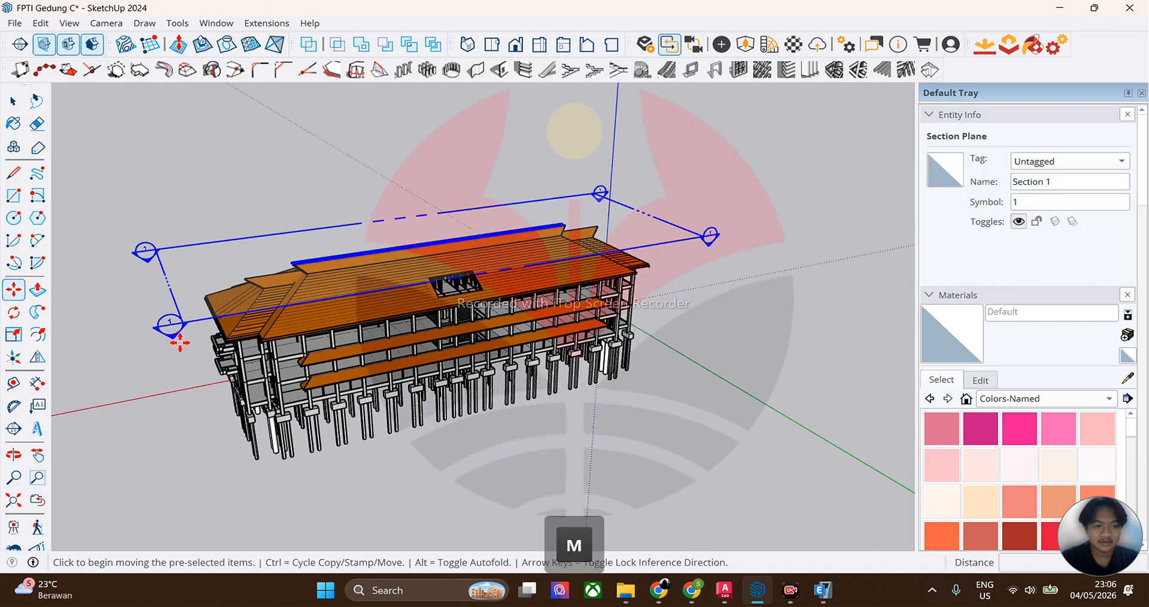
left_click(182, 350)
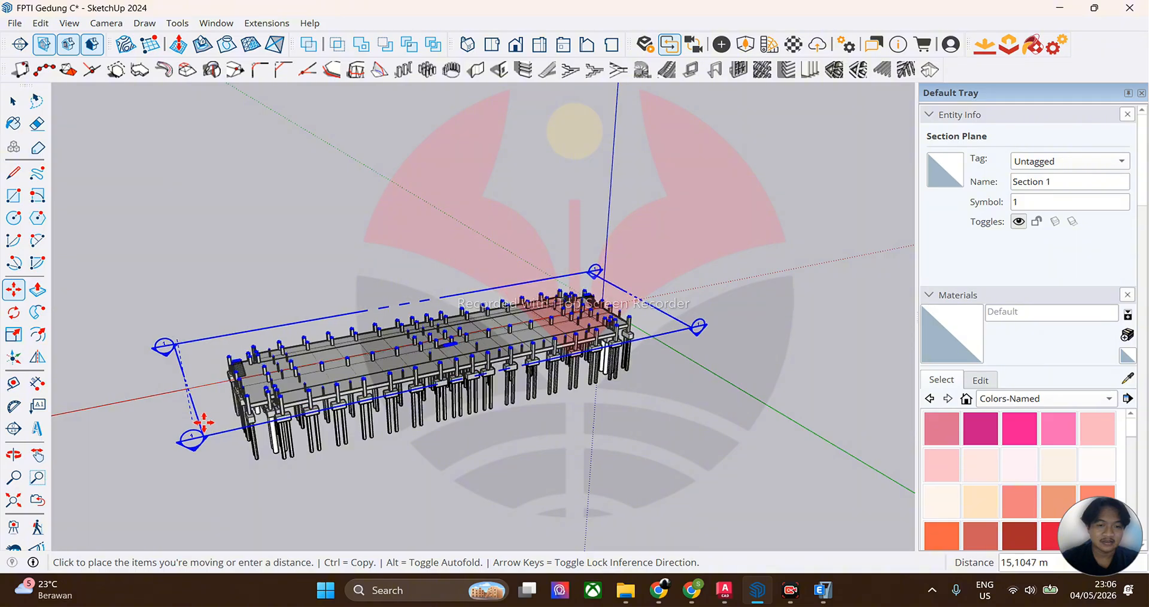
left_click(204, 423)
Step: Open the nested building components down to the Lantai 1 storey and hide its floor slab
middle_click_drag(203, 423, 281, 362)
scroll(282, 362, "up", 6)
key("space")
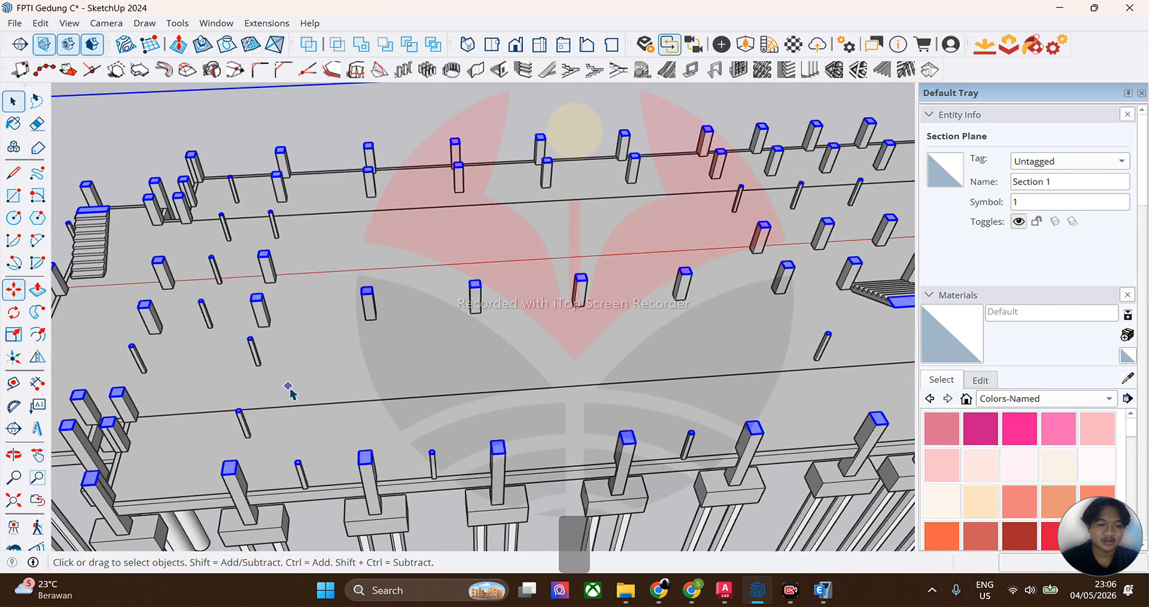
double_click(307, 391)
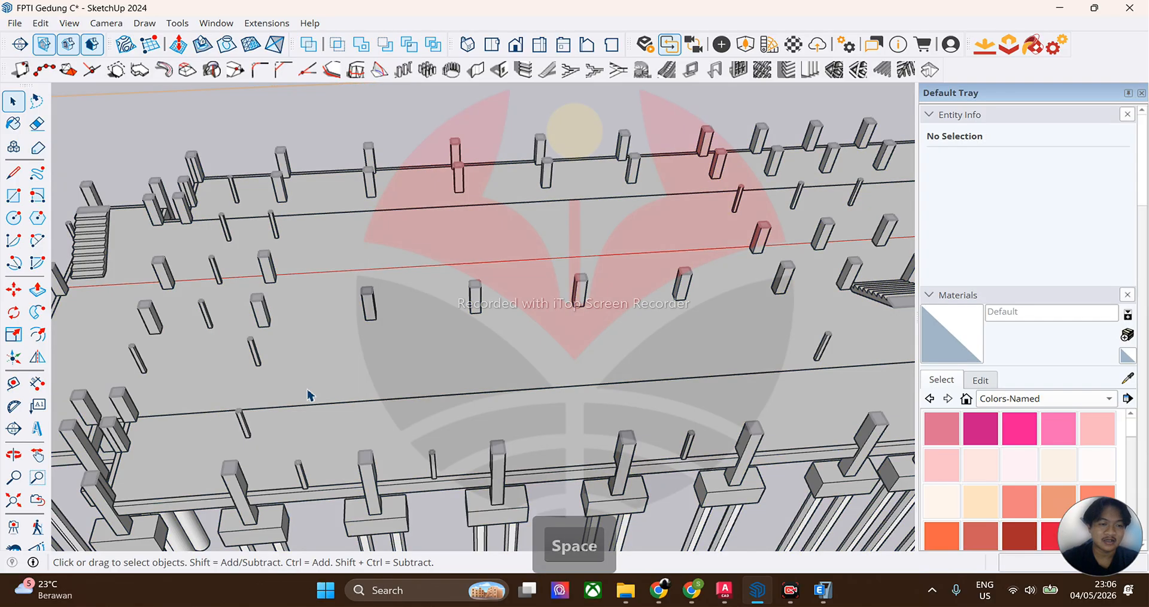
middle_click_drag(307, 392, 231, 355)
left_click(271, 350)
double_click(271, 329)
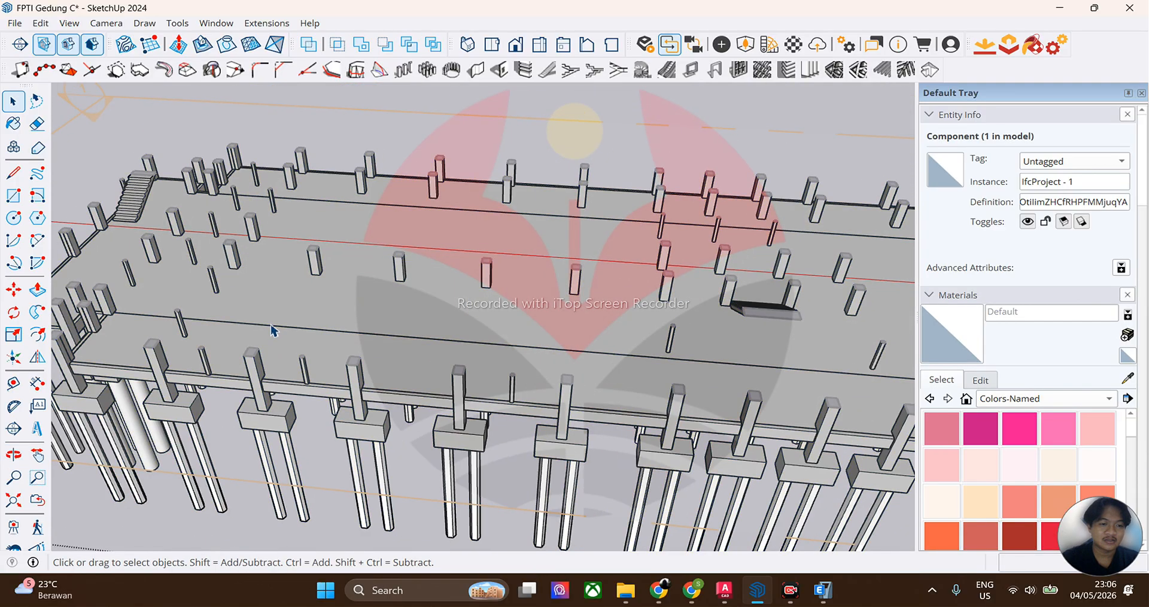
left_click(271, 329)
double_click(271, 328)
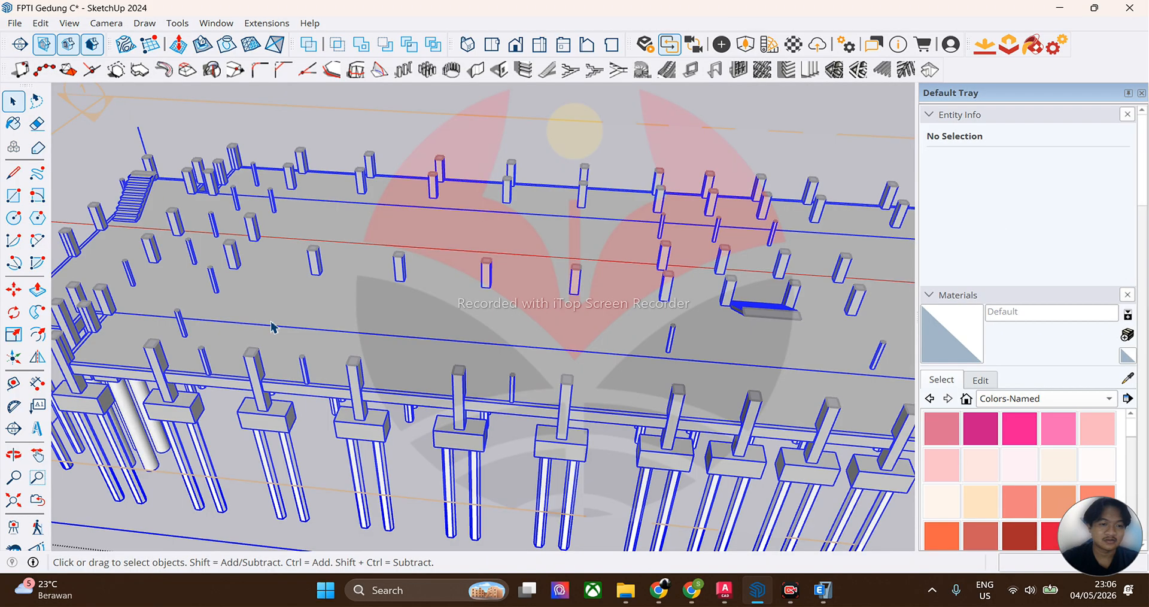
left_click(271, 327)
double_click(271, 328)
left_click(271, 326)
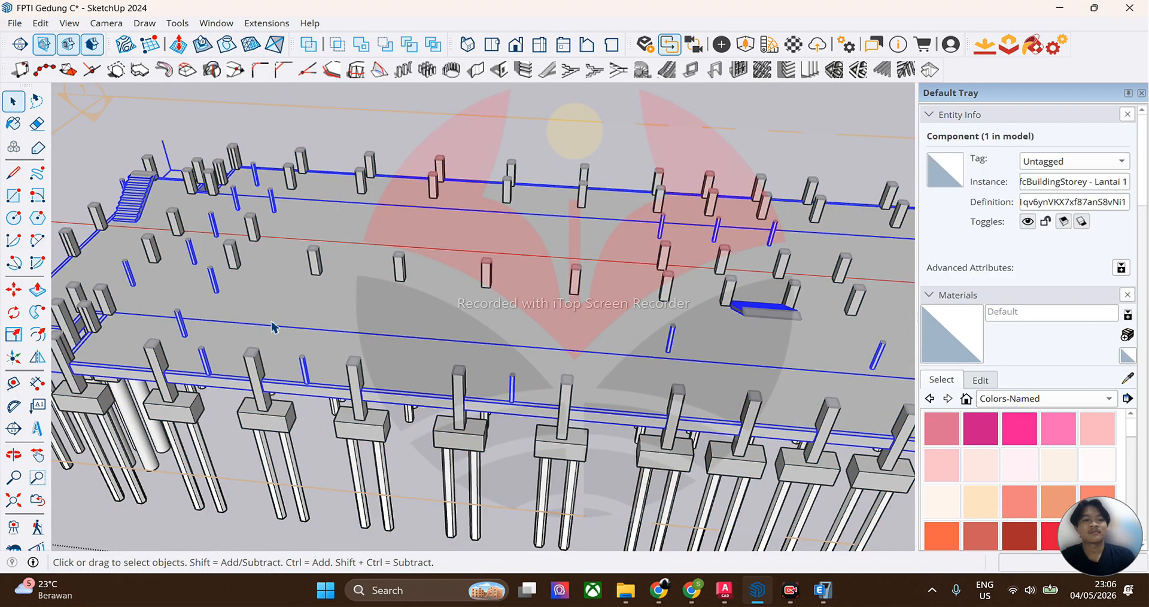
double_click(271, 326)
left_click(271, 326)
right_click(271, 326)
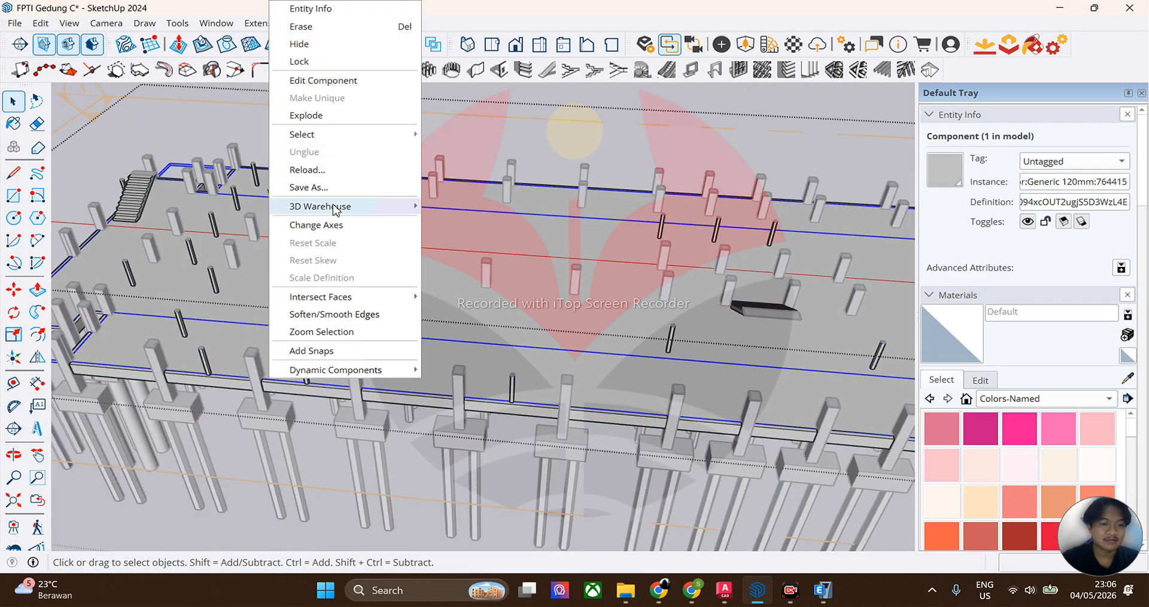
left_click(311, 46)
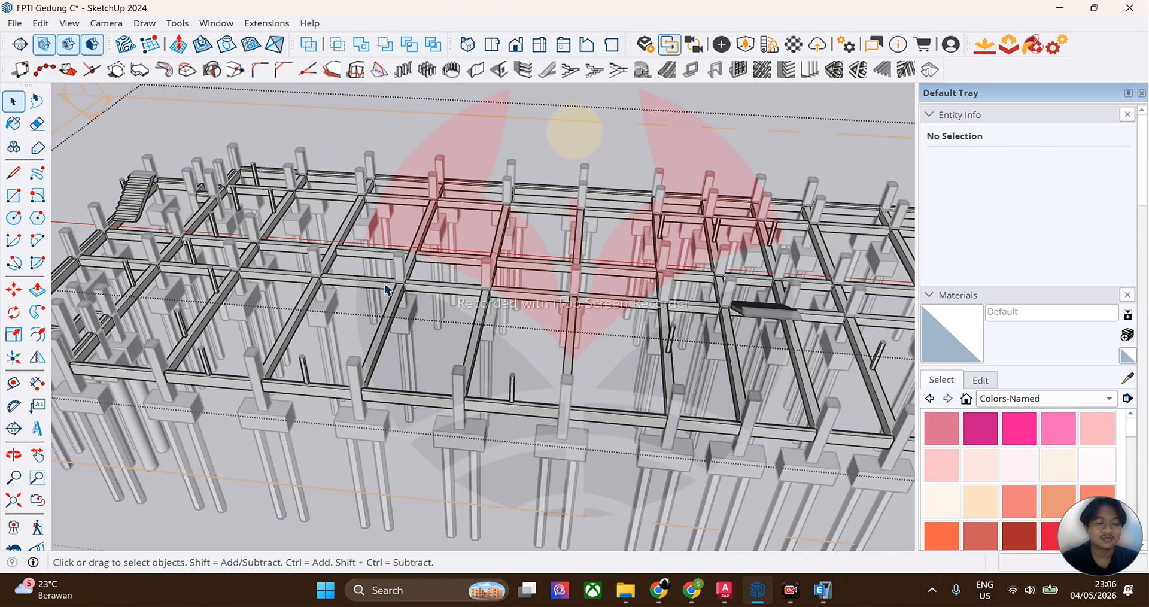
Step: Show the sectioned structure from the top in parallel projection
scroll(294, 262, "down", 2)
middle_click_drag(295, 262, 319, 294)
scroll(320, 295, "down", 2)
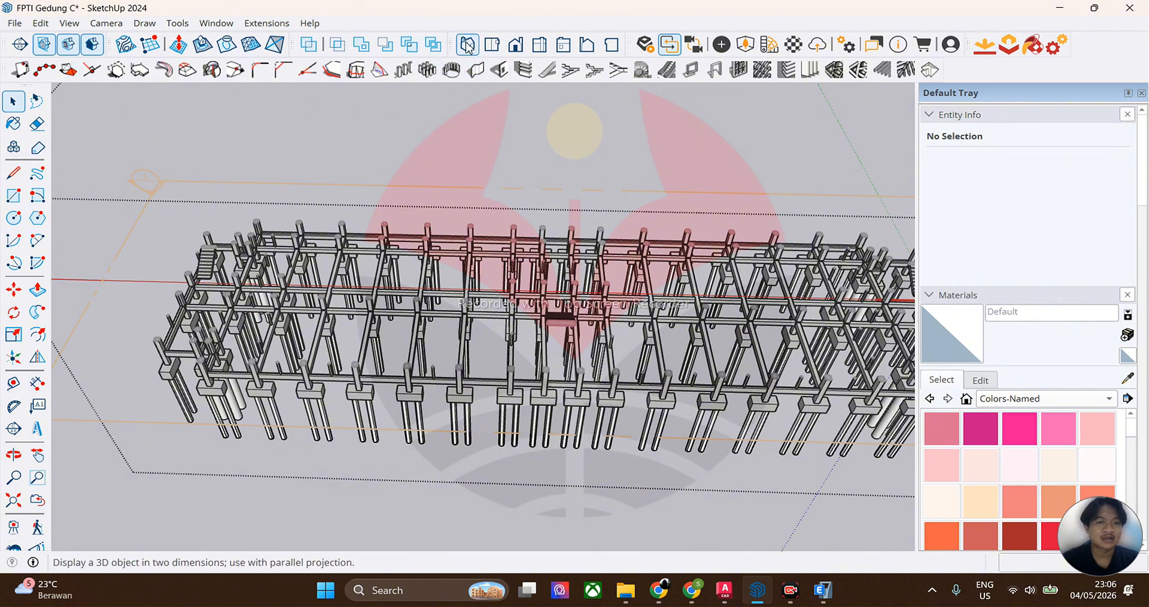
left_click(493, 45)
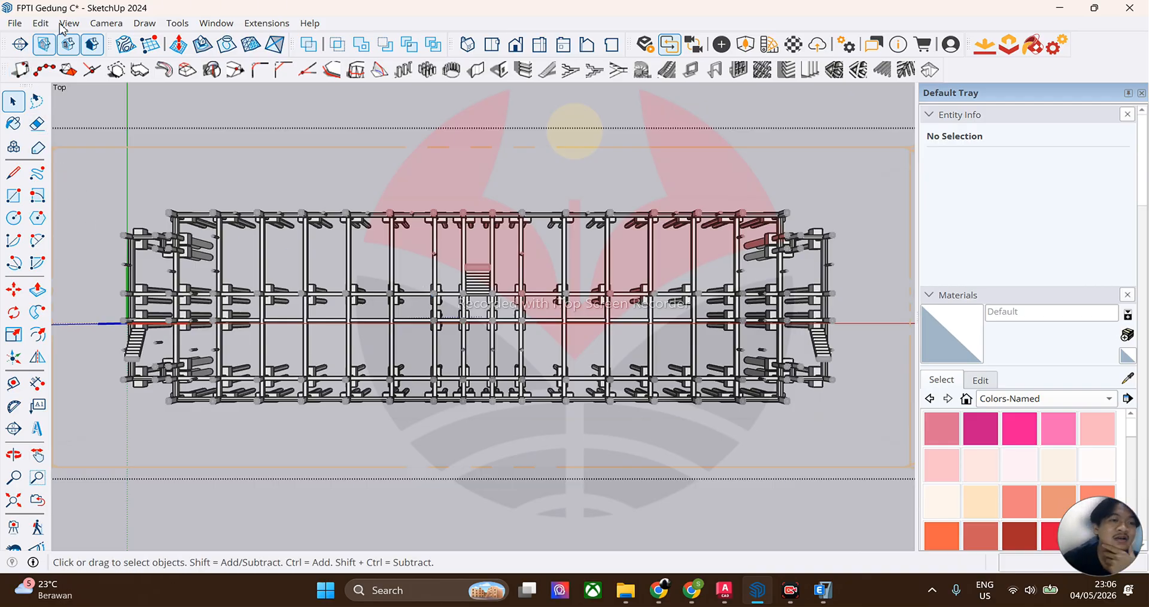
left_click(104, 25)
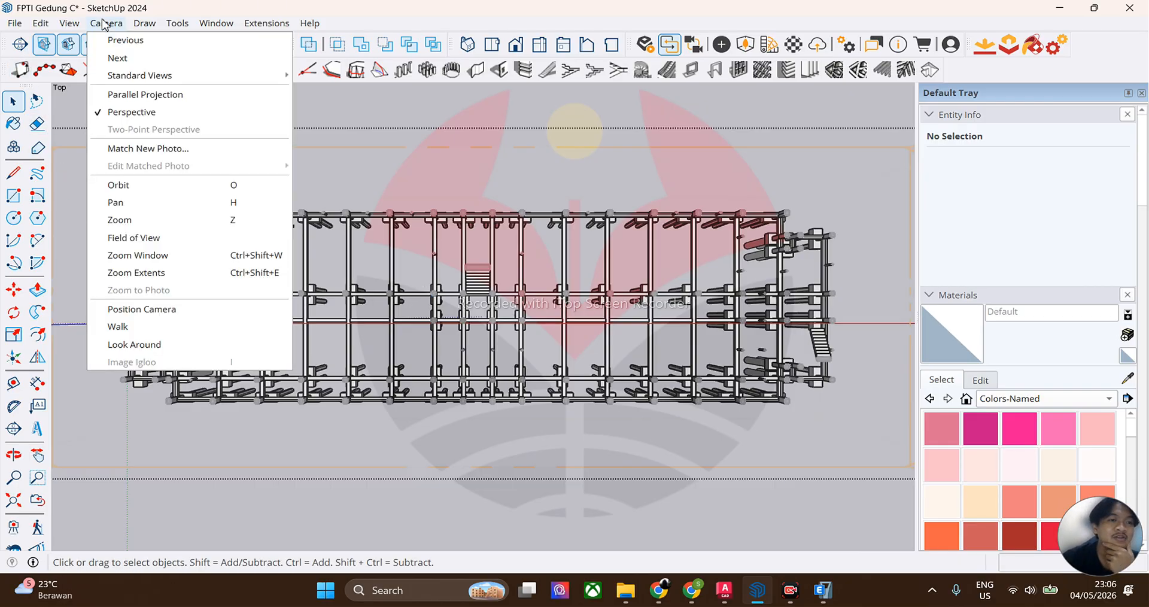
left_click(154, 95)
scroll(507, 329, "up", 3)
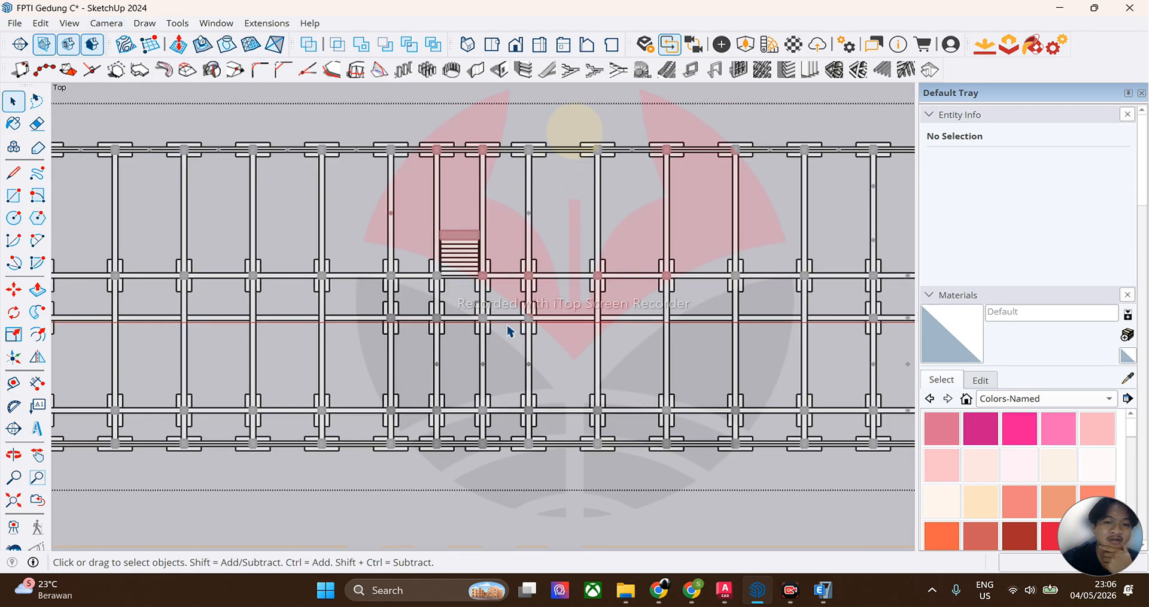
scroll(508, 331, "down", 2)
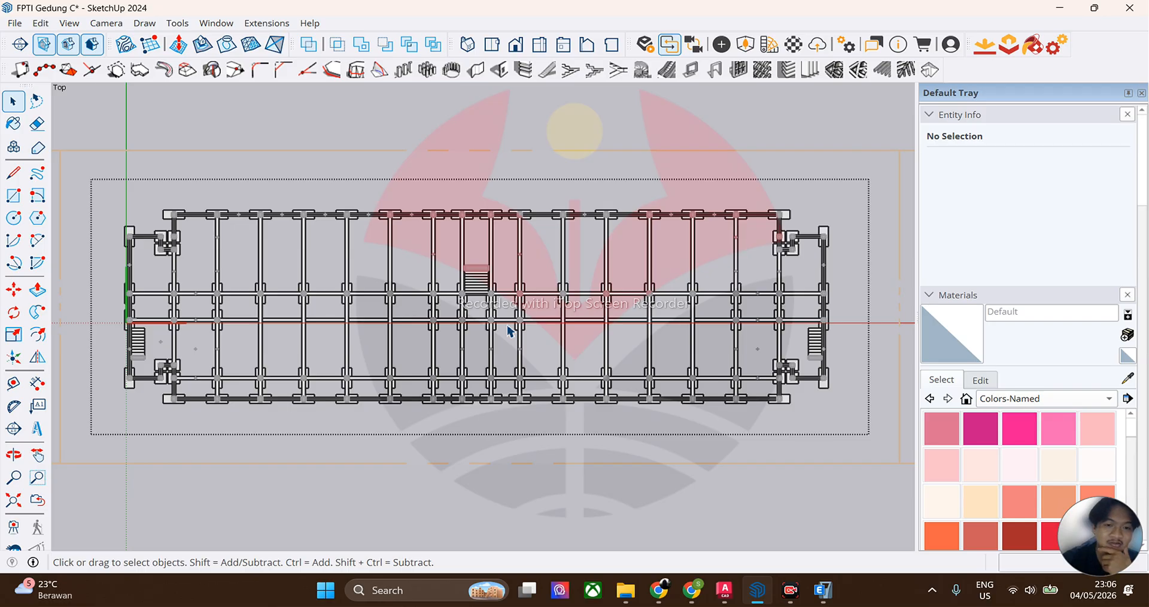
Step: Compare the top view in perspective with the same view in parallel projection
left_click(106, 23)
left_click(152, 113)
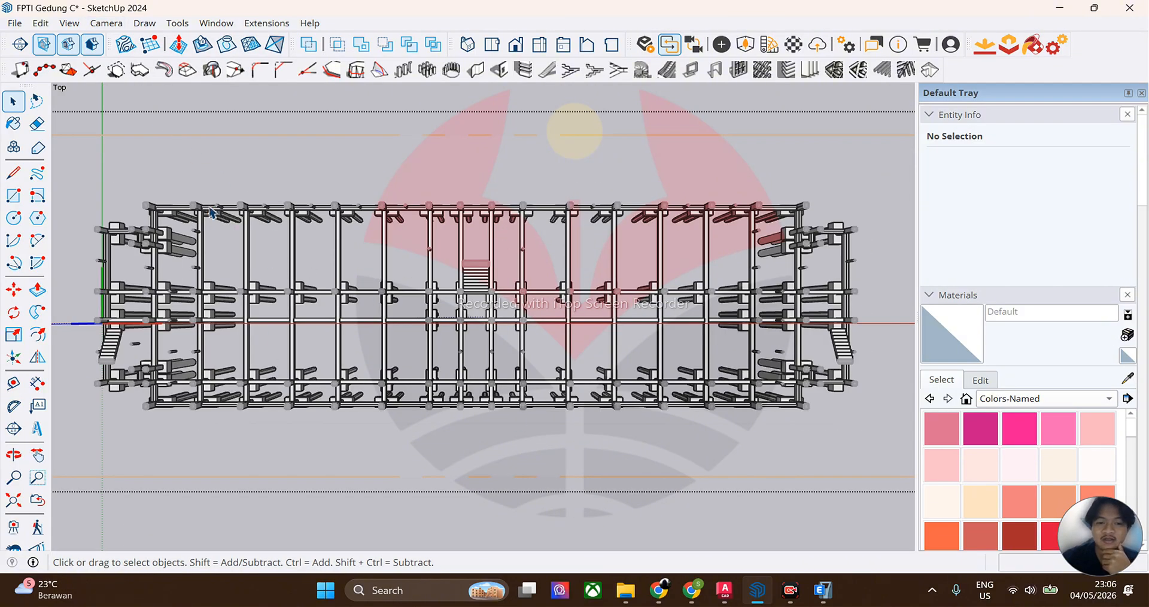
left_click(102, 24)
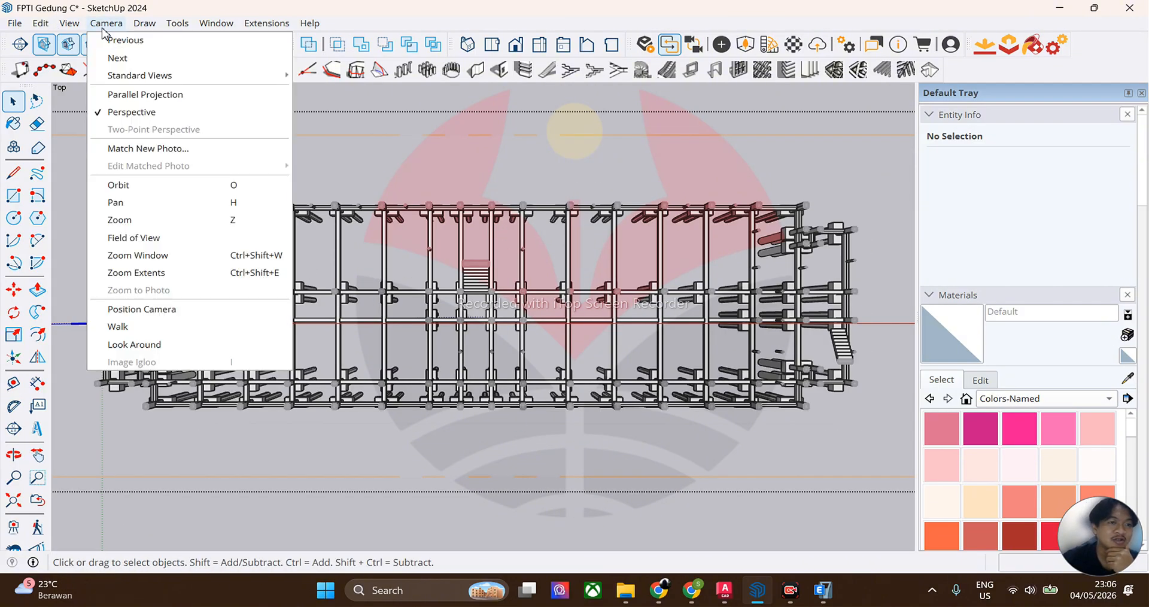
left_click(156, 96)
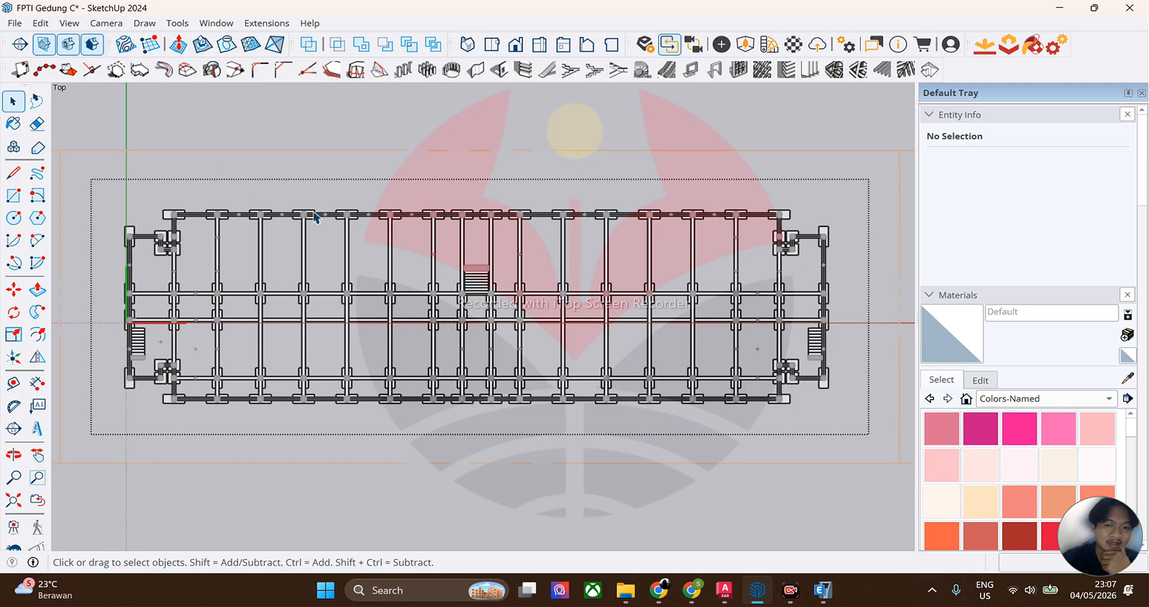
Step: Export the top view as a 2D graphic in AutoCAD DWG format named 1 into the STRUKTUR BETON folder
left_click(15, 22)
mouse_move(31, 178)
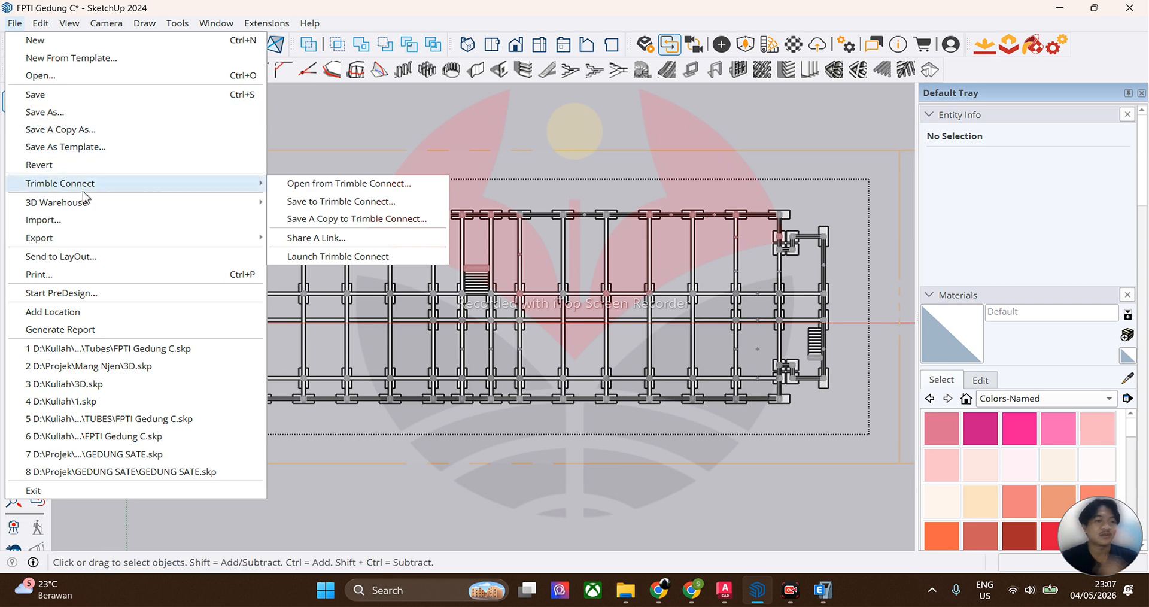
mouse_move(100, 237)
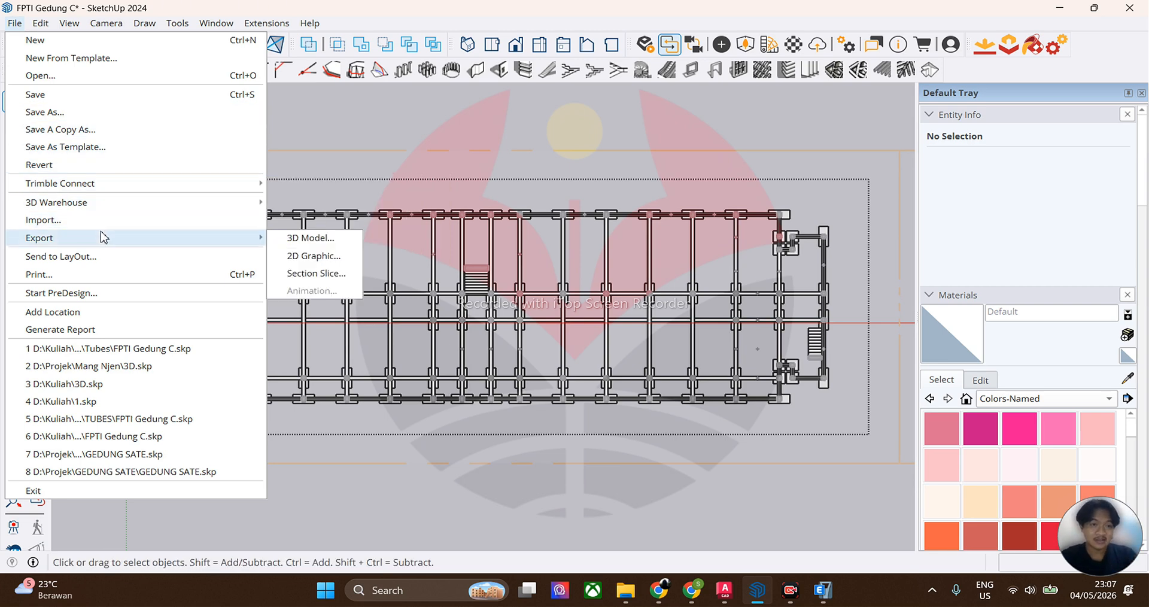
left_click(320, 258)
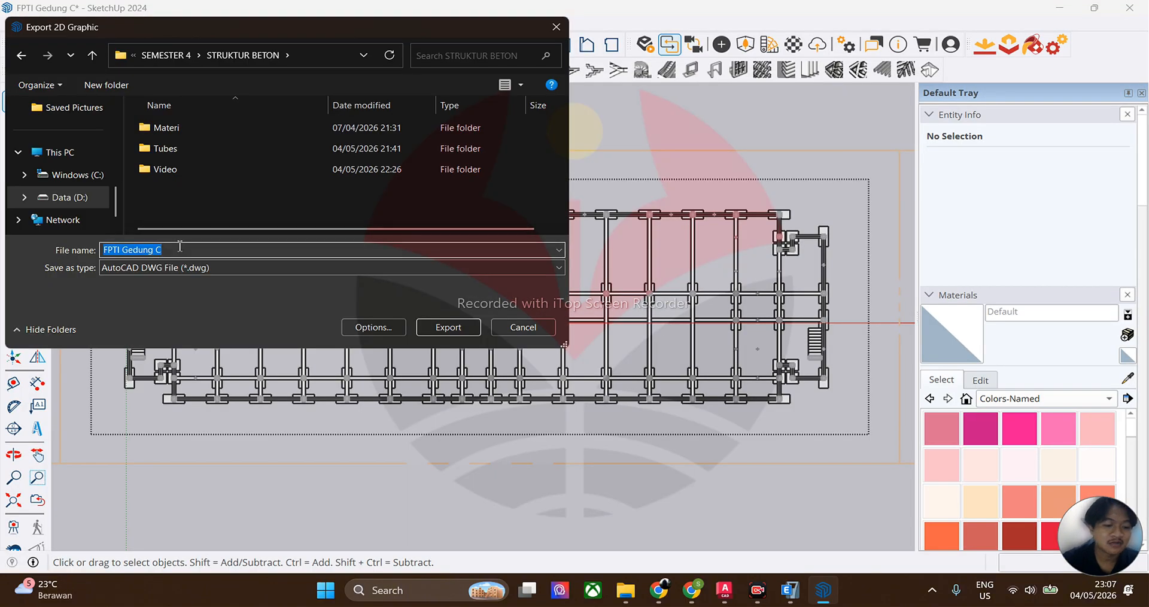
type("1")
left_click(218, 268)
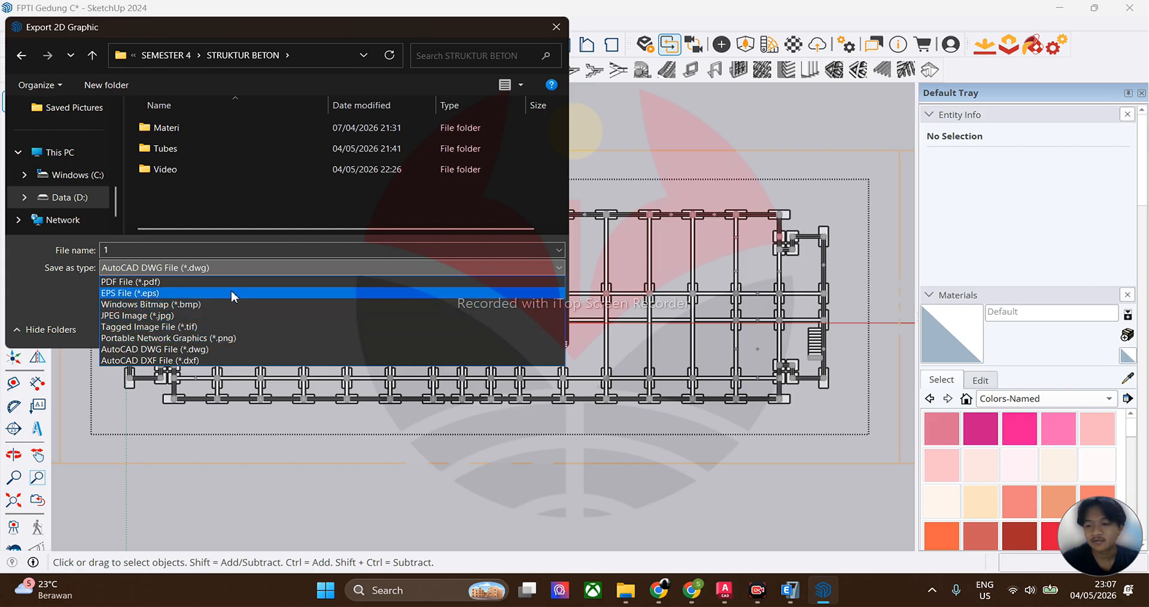
left_click(181, 350)
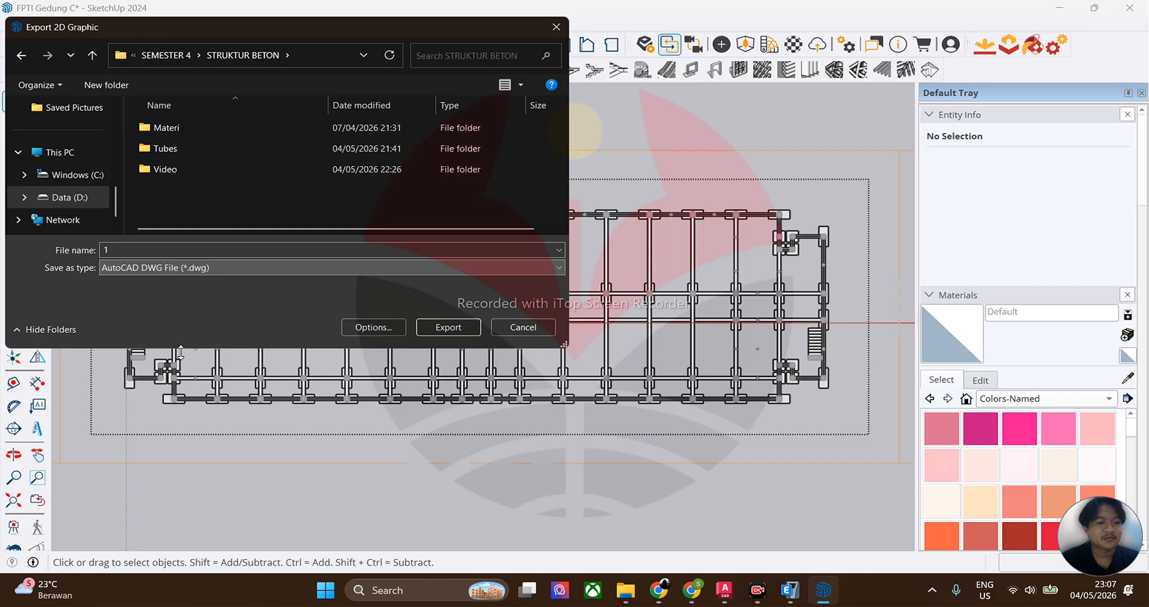
left_click(446, 327)
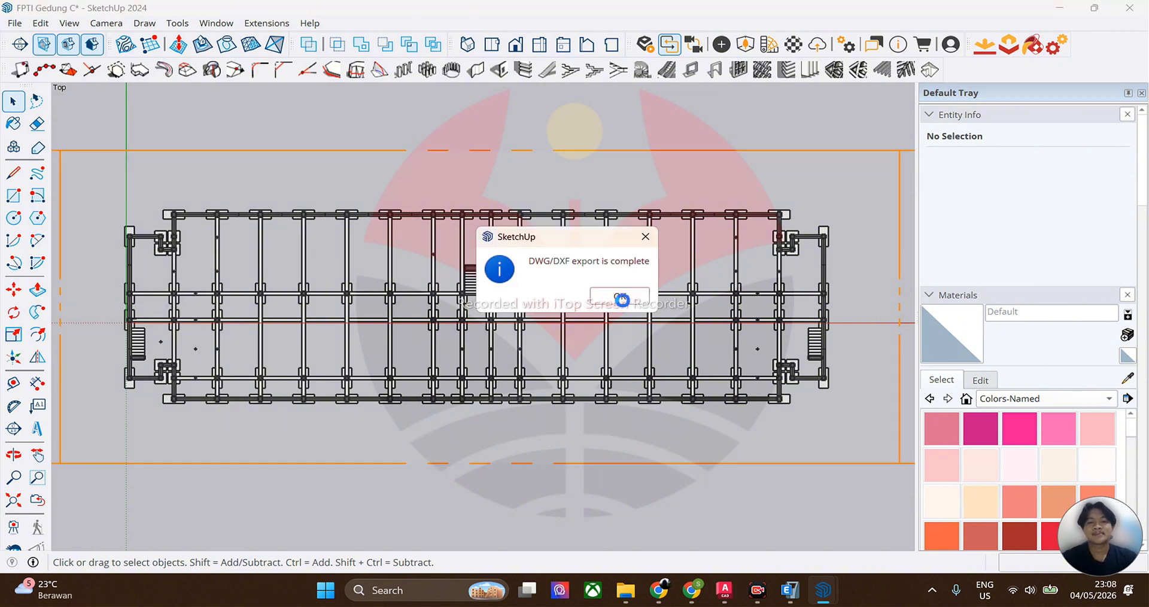
left_click(623, 299)
Step: Open the exported 1.dwg from the STRUKTUR BETON folder in AutoCAD, accepting its foreign origin, and view the whole plan
mouse_move(625, 589)
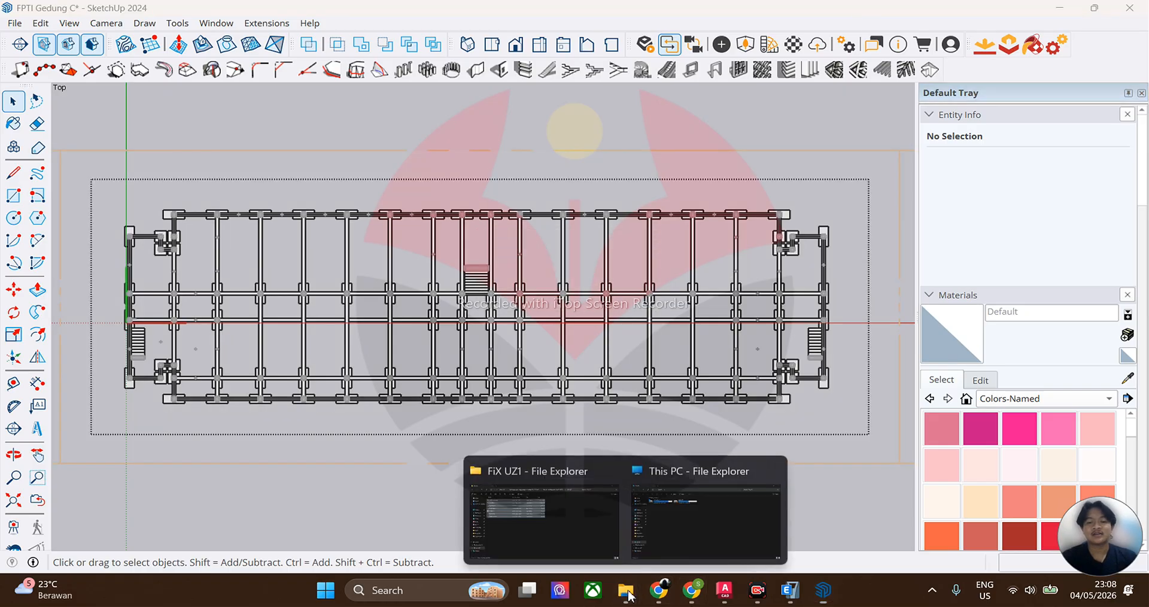
left_click(551, 506)
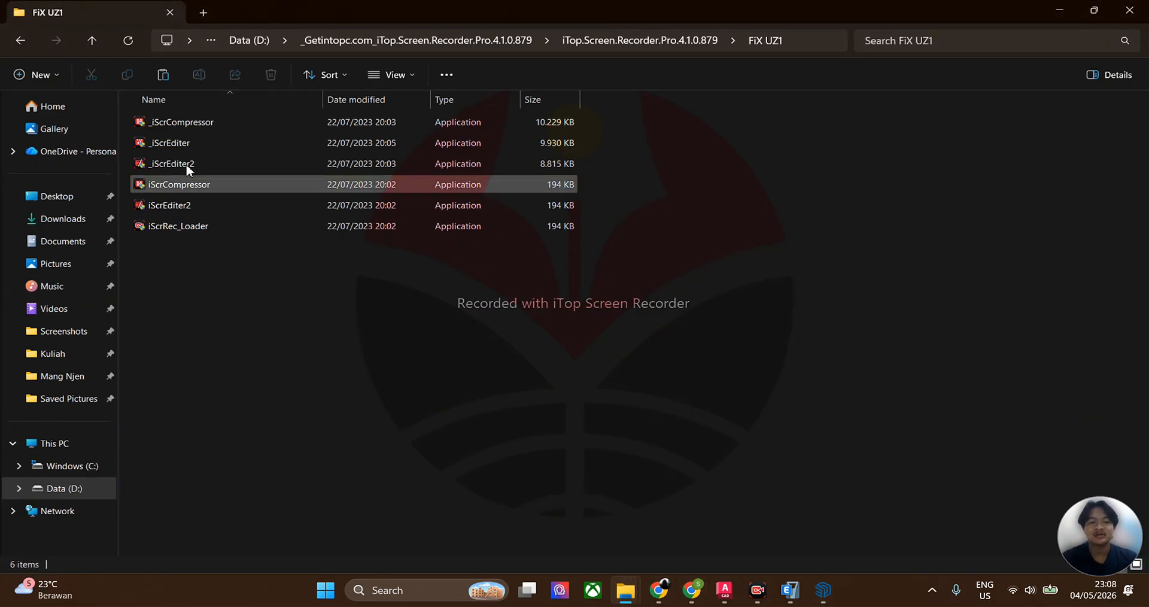
left_click(88, 41)
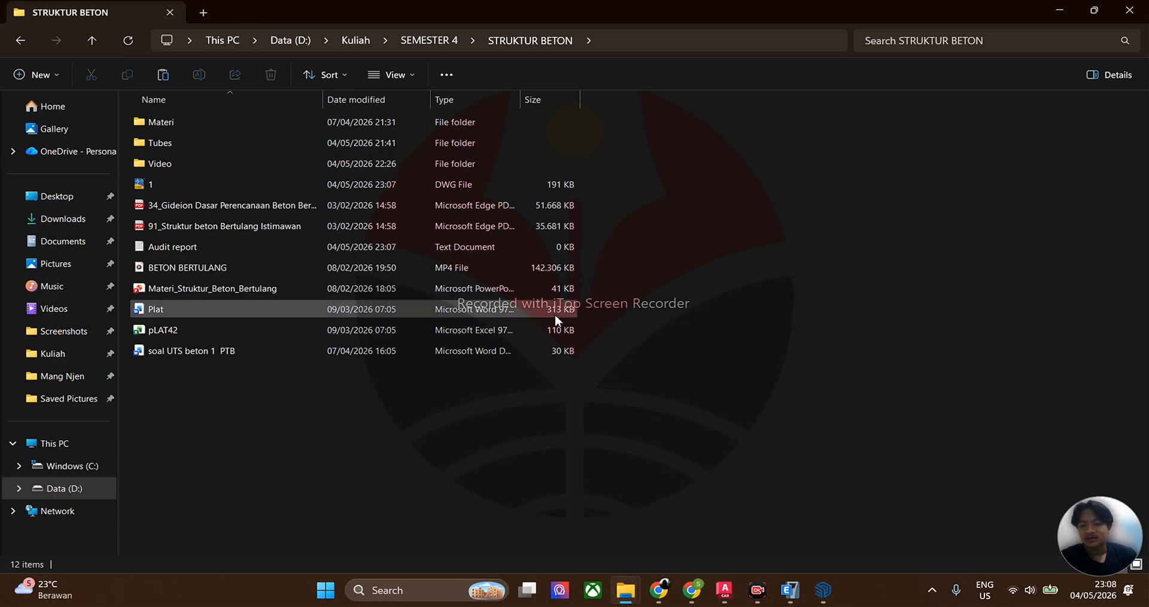
double_click(159, 186)
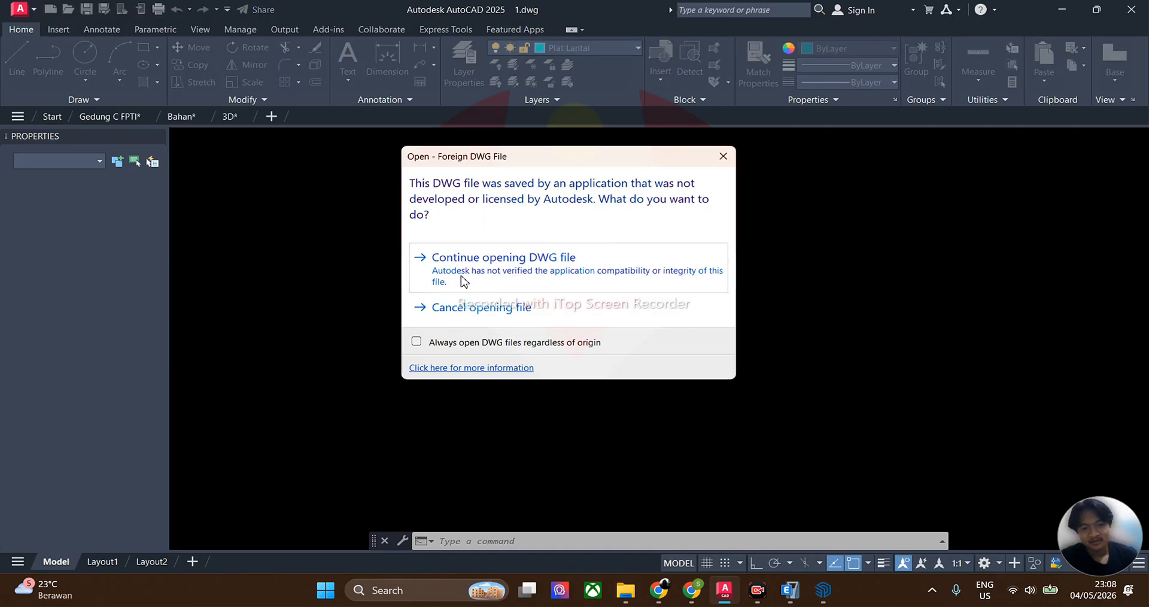
left_click(464, 279)
scroll(592, 335, "up", 5)
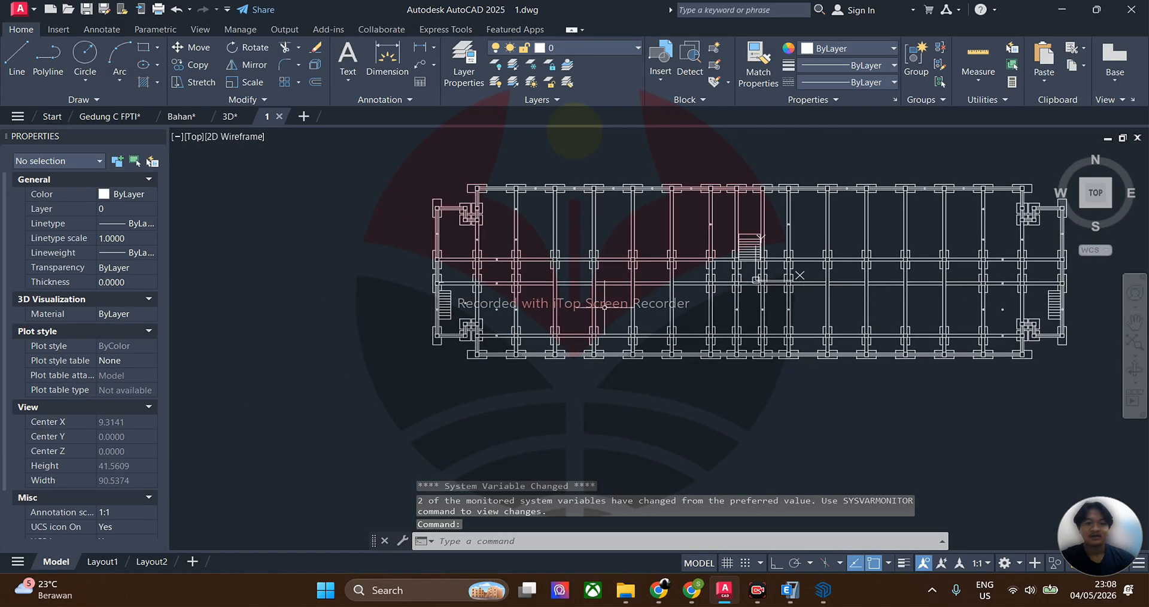
scroll(745, 285, "down", 3)
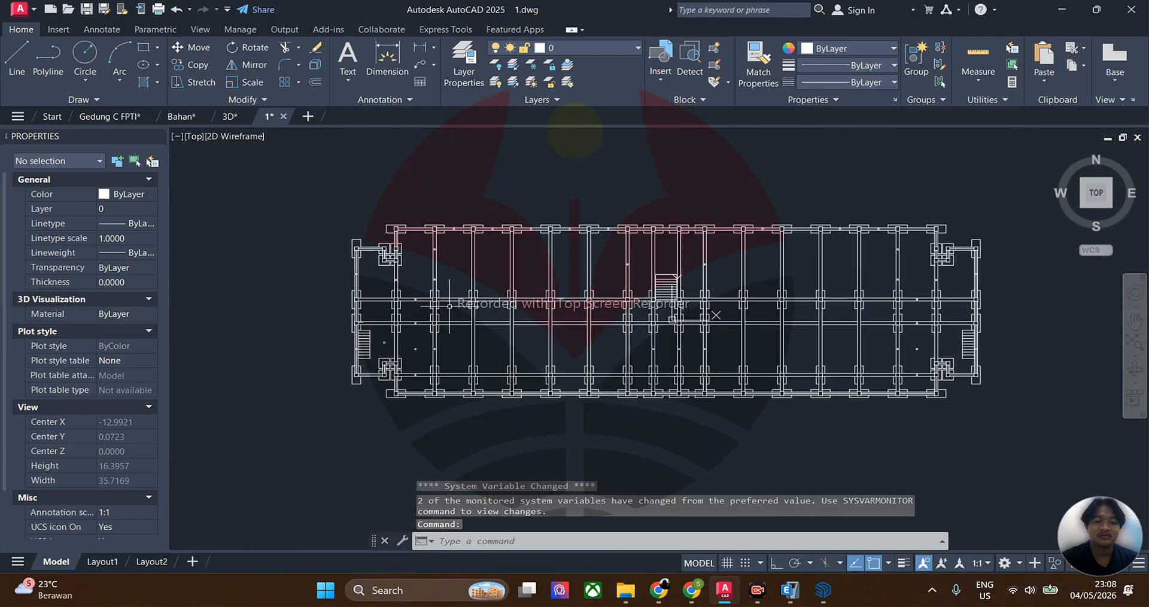
scroll(616, 281, "down", 2)
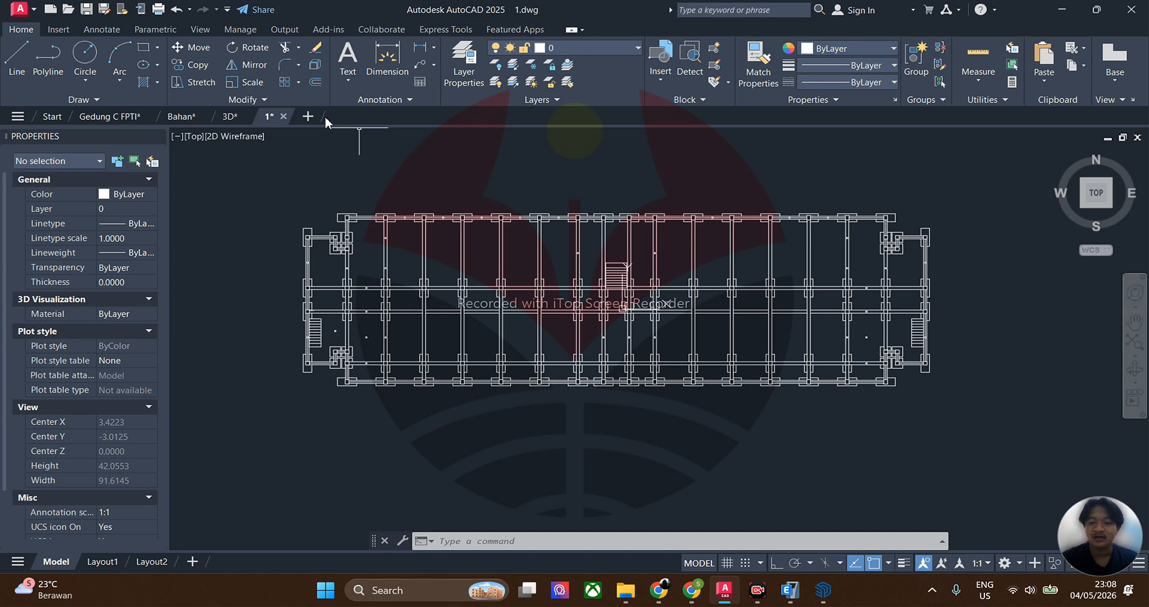
Step: Switch to the Bahan drawing and examine the yellow single-line beam grid above the LANTAI 1 plan
mouse_move(178, 119)
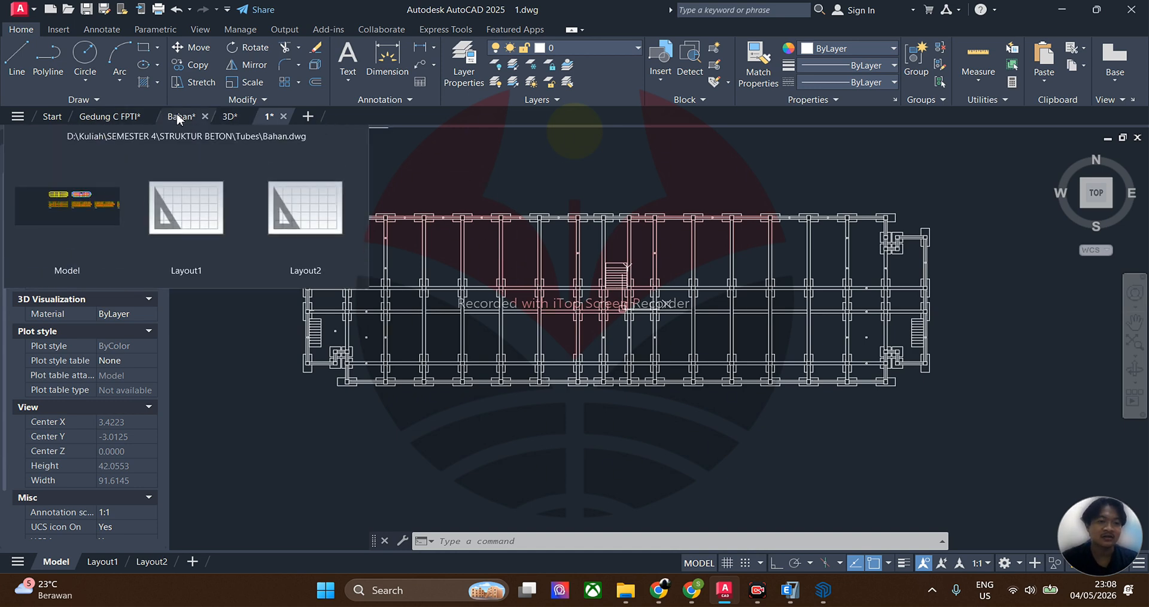
left_click(178, 119)
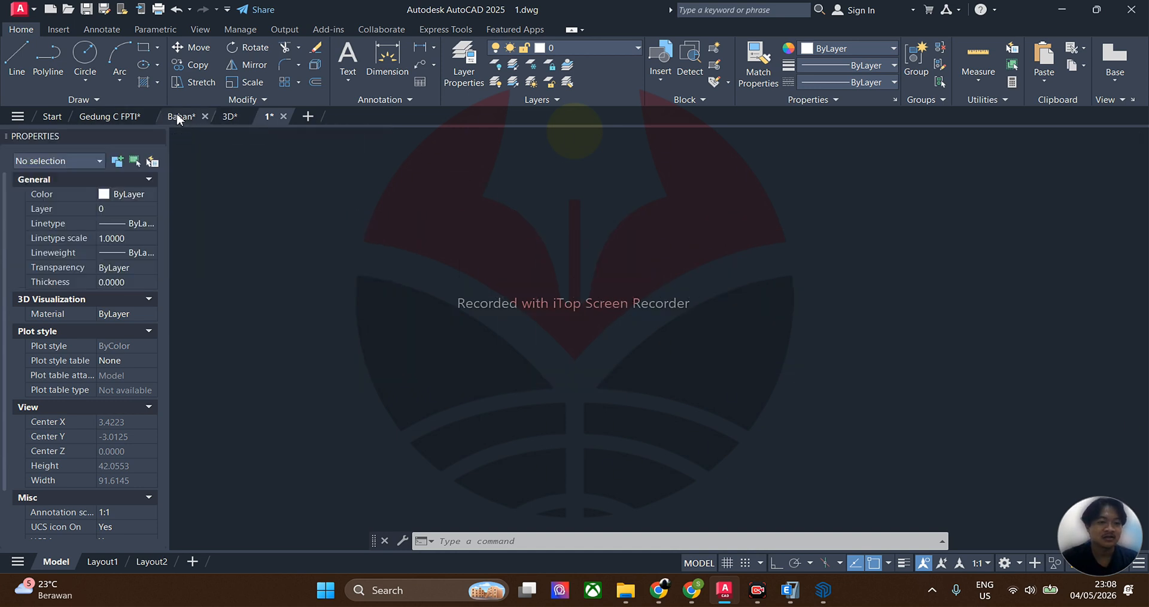
middle_click_drag(541, 380, 608, 448)
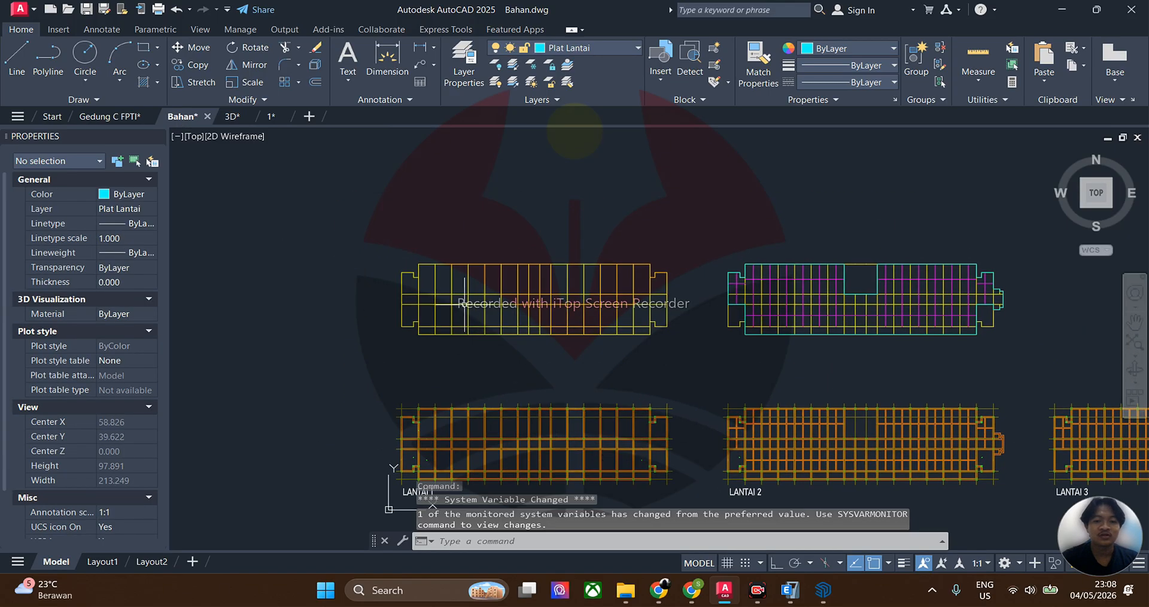
scroll(461, 279, "up", 6)
scroll(549, 285, "down", 3)
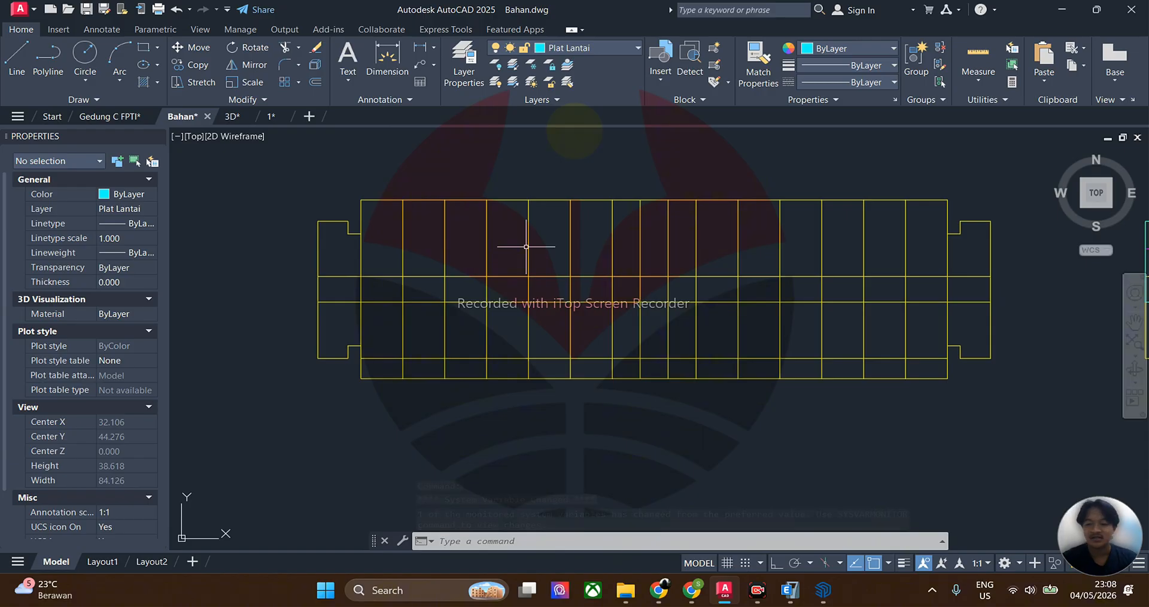
scroll(533, 244, "down", 5)
middle_click_drag(629, 279, 487, 277)
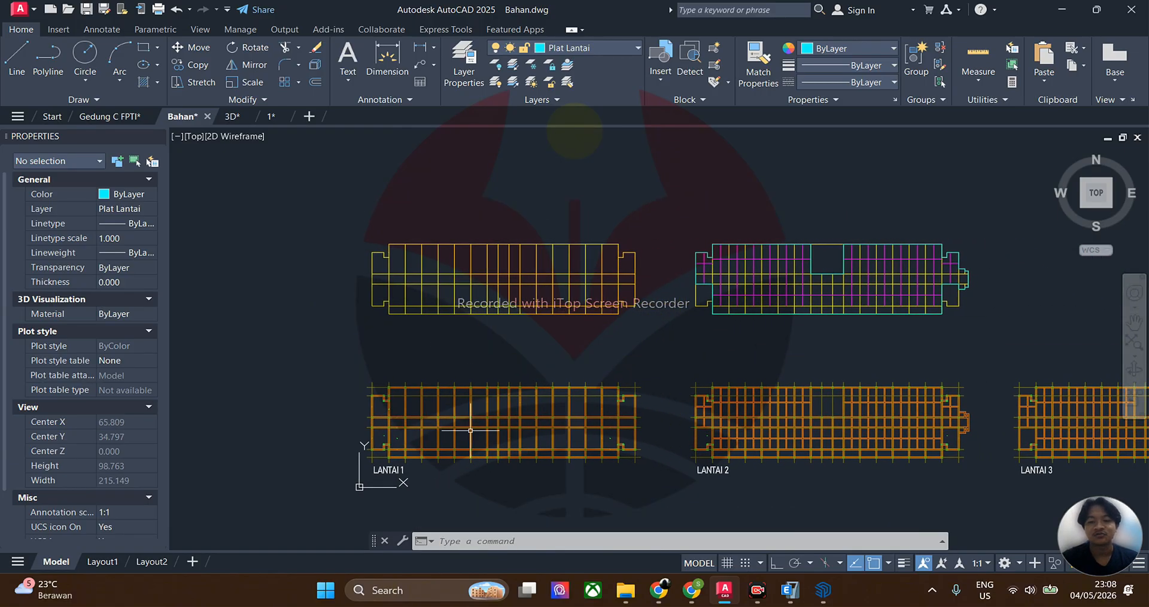
Step: Examine the row of structural plans from LANTAI 1 through LANTAI 2 and LANTAI 3 to RING BALK
scroll(417, 461, "up", 2)
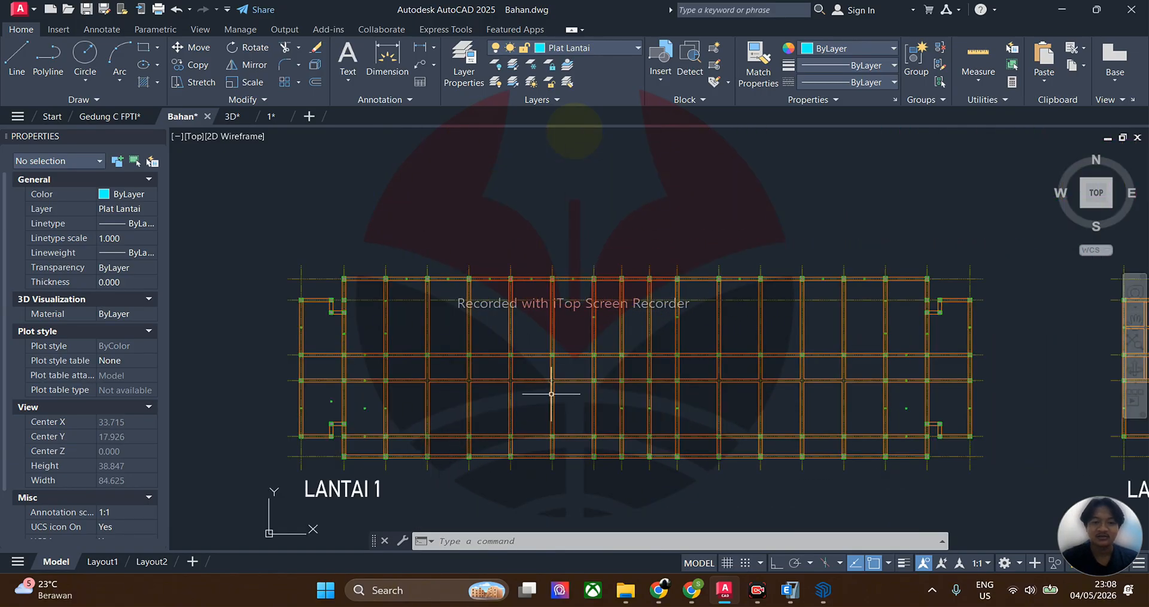
middle_click_drag(624, 366, 419, 281)
scroll(577, 325, "down", 3)
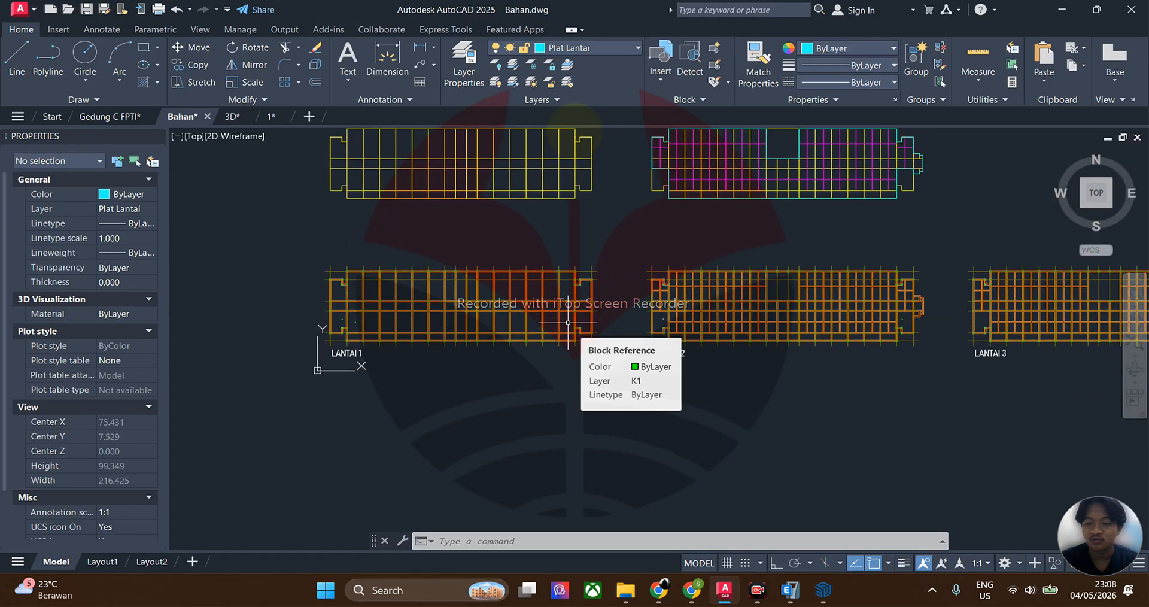
scroll(778, 287, "down", 4)
scroll(868, 299, "up", 6)
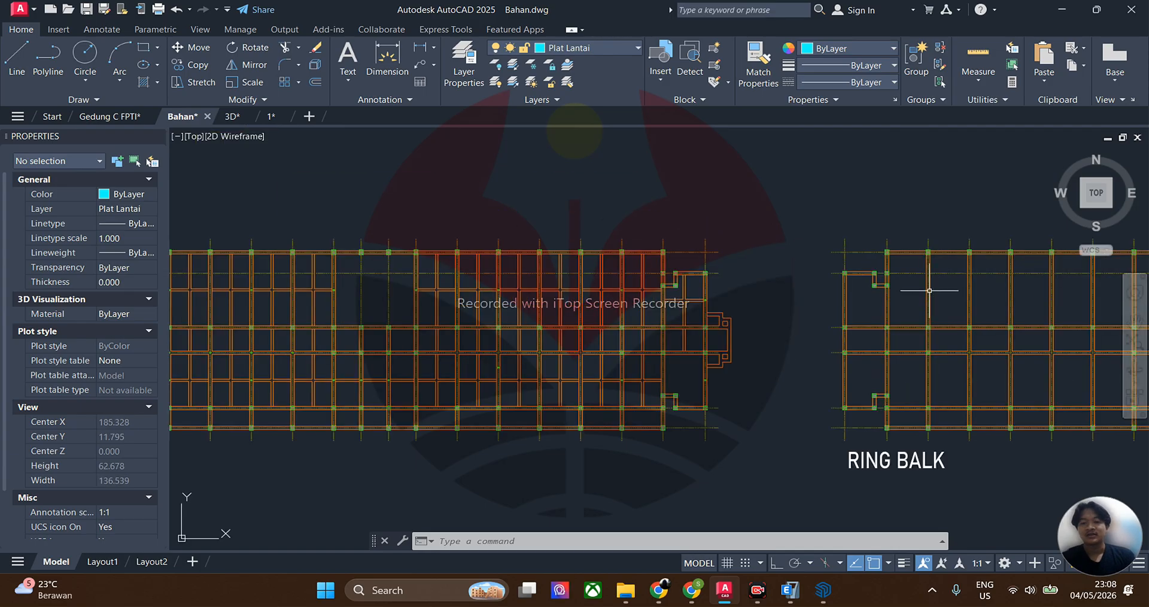
scroll(891, 331, "down", 2)
scroll(808, 287, "down", 6)
middle_click_drag(555, 333, 660, 314)
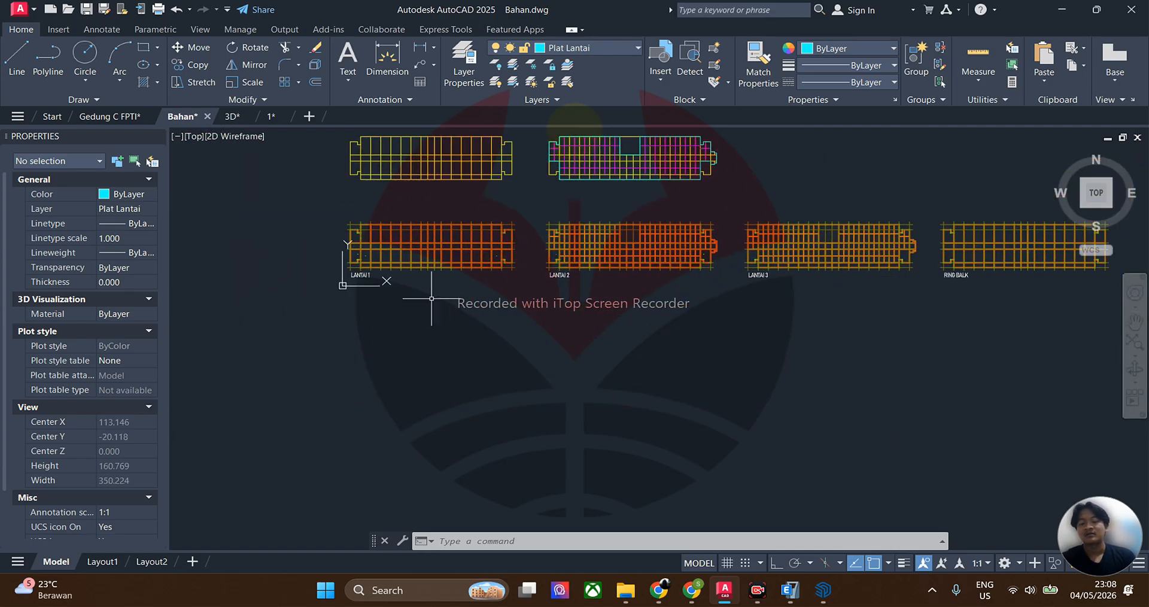
scroll(361, 267, "up", 4)
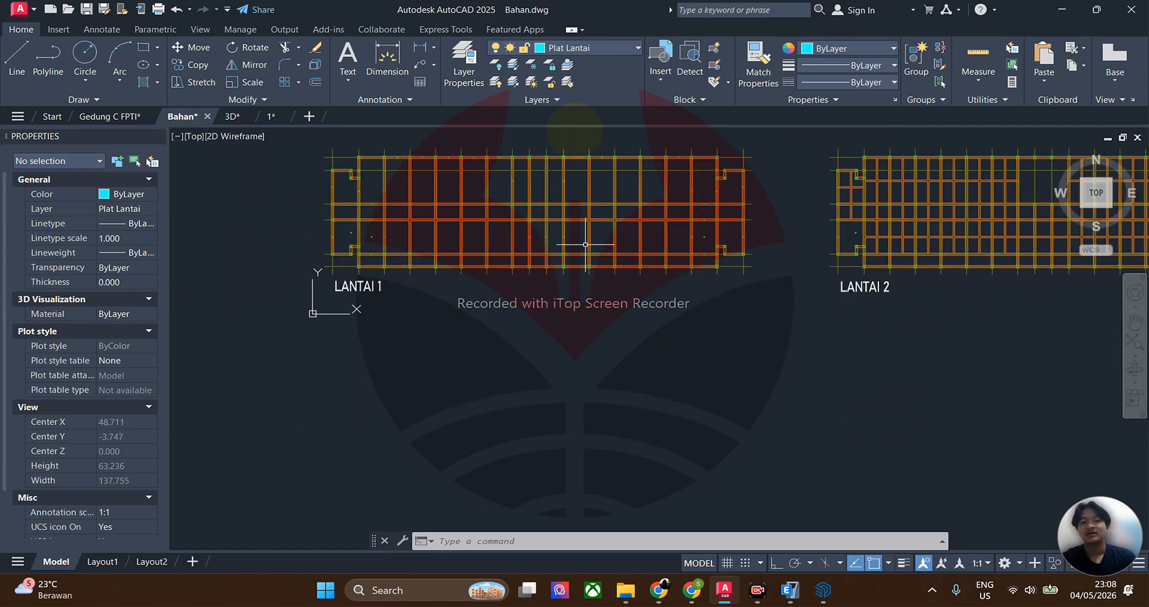
scroll(585, 244, "down", 4)
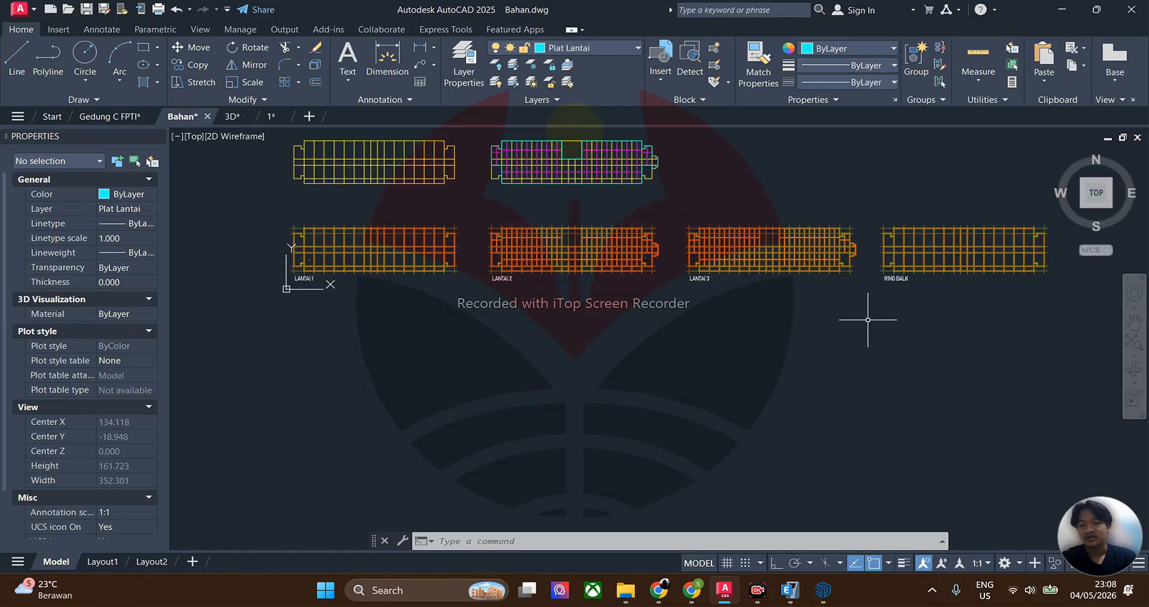
scroll(891, 278, "up", 8)
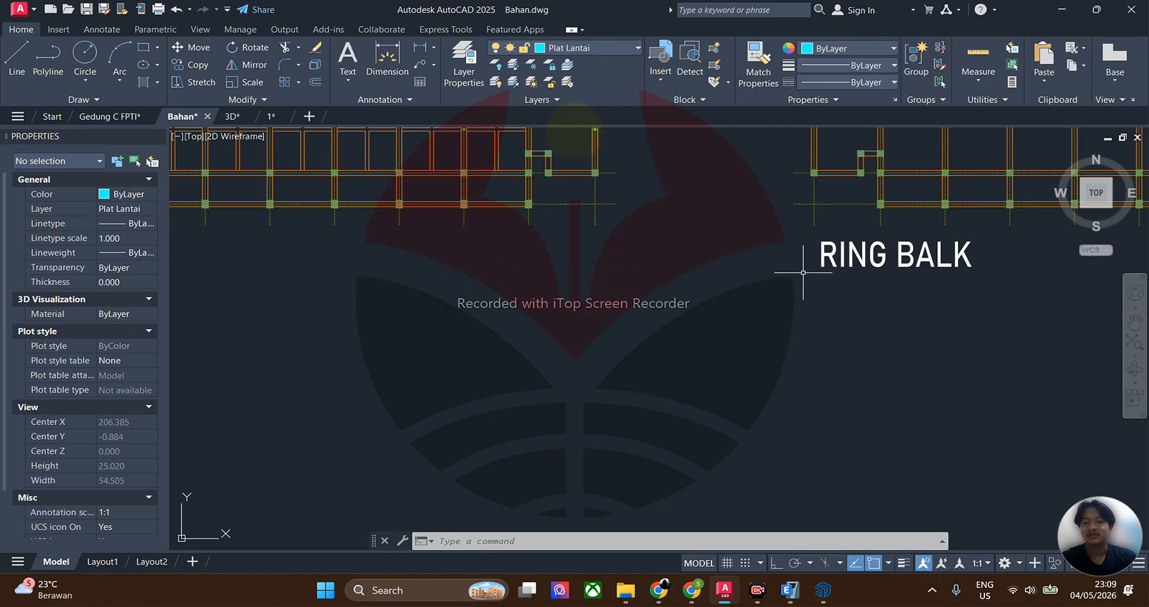
scroll(661, 244, "down", 8)
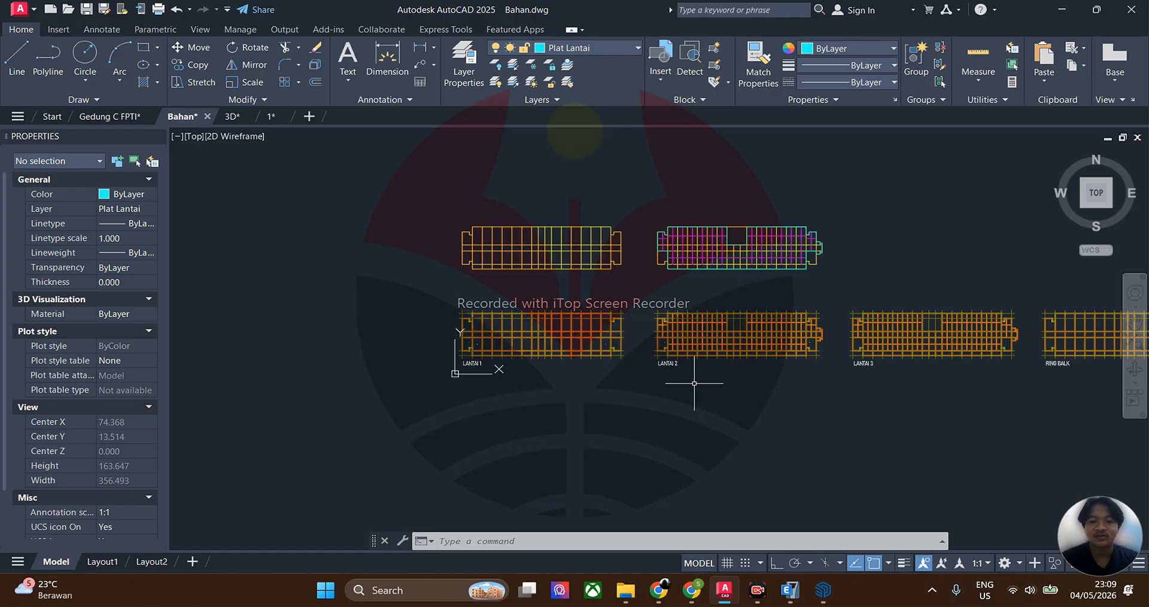
Step: Switch to the 3D drawing and inspect the building's wireframe frame model from an orbited view
left_click(230, 123)
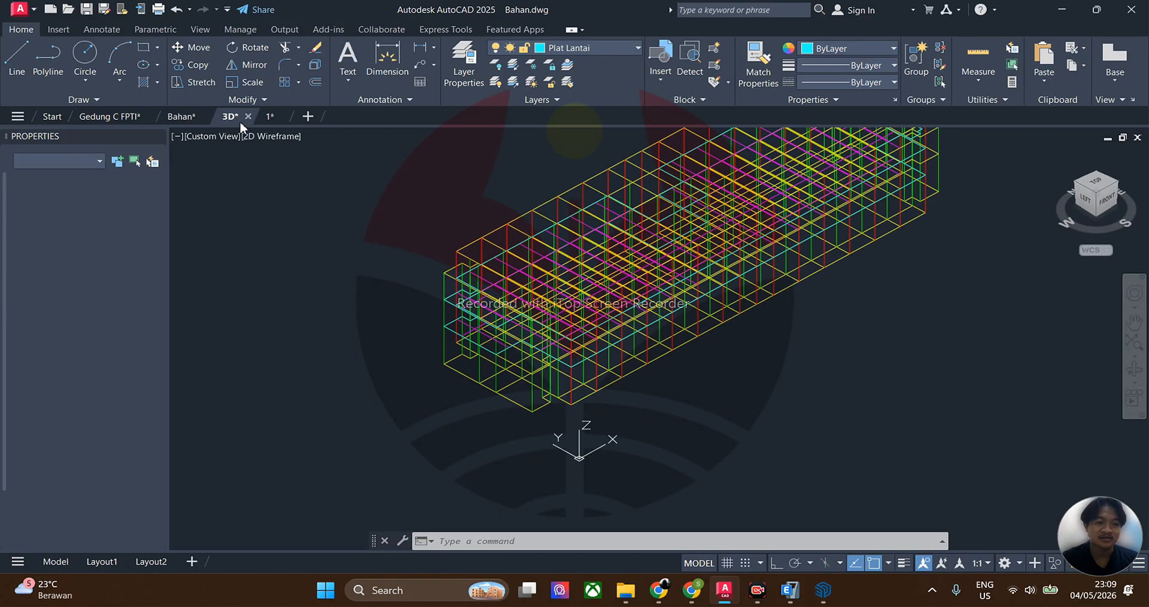
scroll(633, 390, "down", 3)
scroll(579, 348, "up", 4)
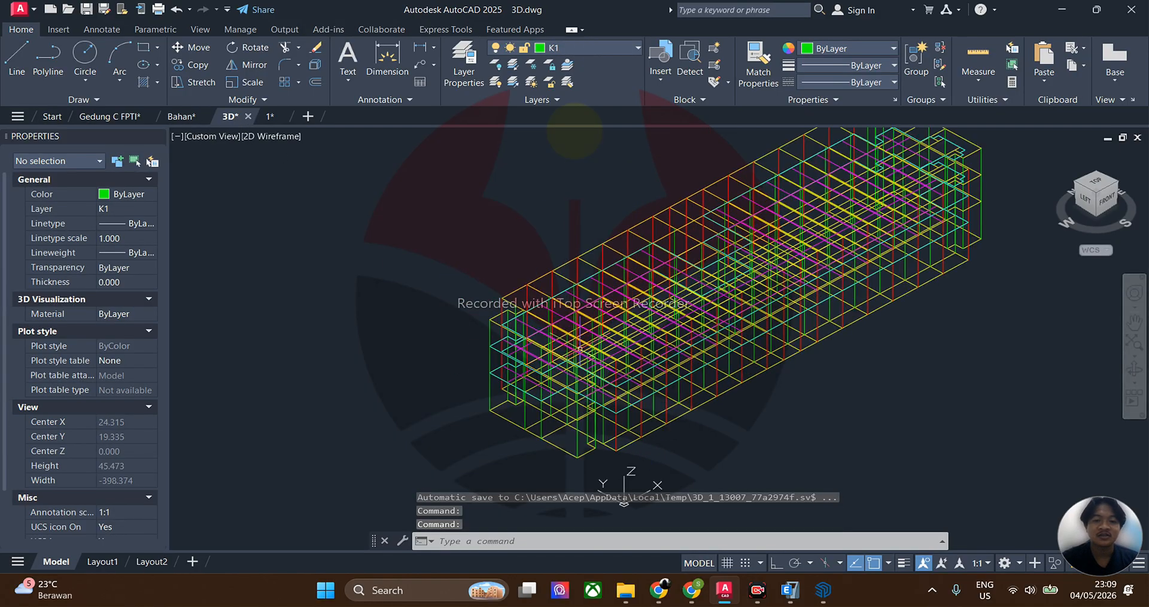
middle_click_drag(641, 390, 676, 336, "shift")
scroll(558, 297, "up", 5)
scroll(558, 298, "down", 5)
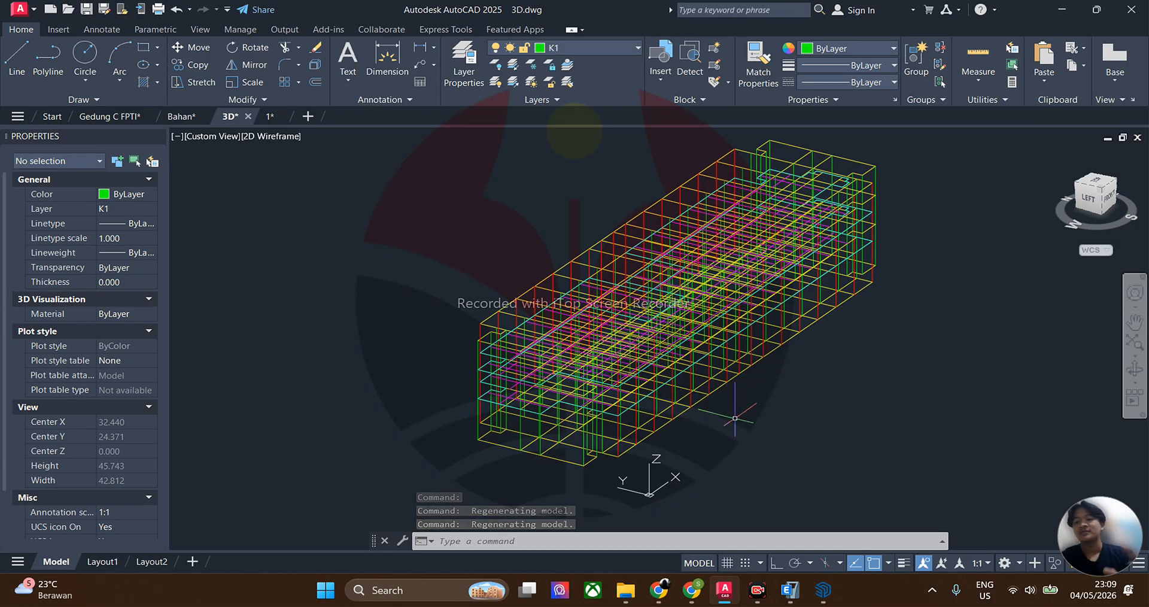
Step: Return to the Bahan drawing, examine its plans in the isometric home view and restore the top view
left_click(183, 116)
scroll(602, 344, "up", 3)
middle_click_drag(602, 344, 541, 397)
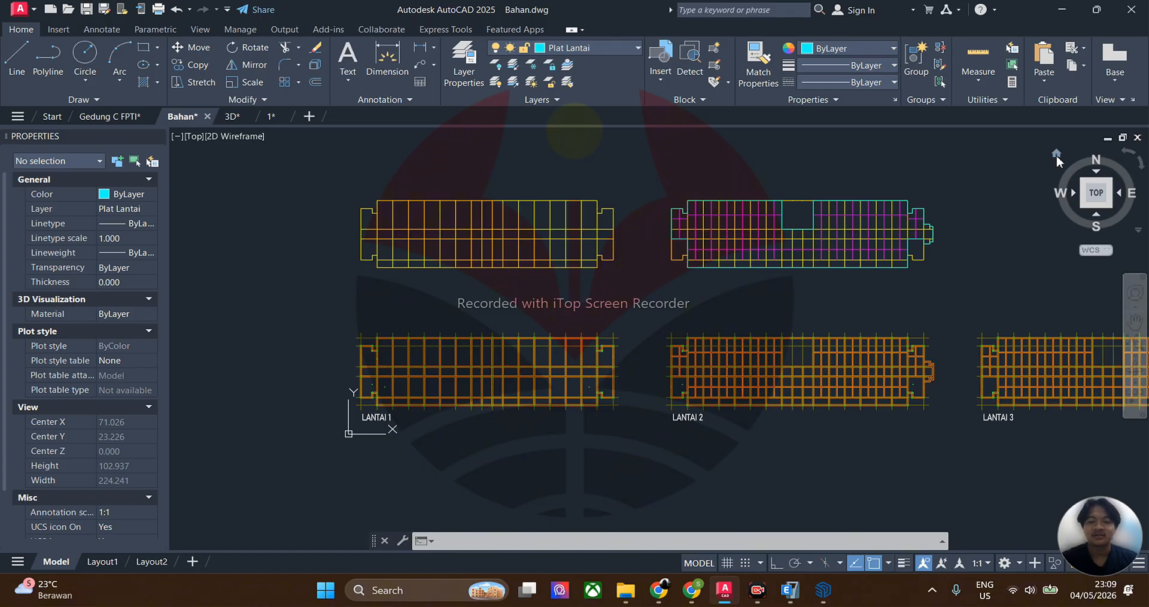
left_click(1054, 155)
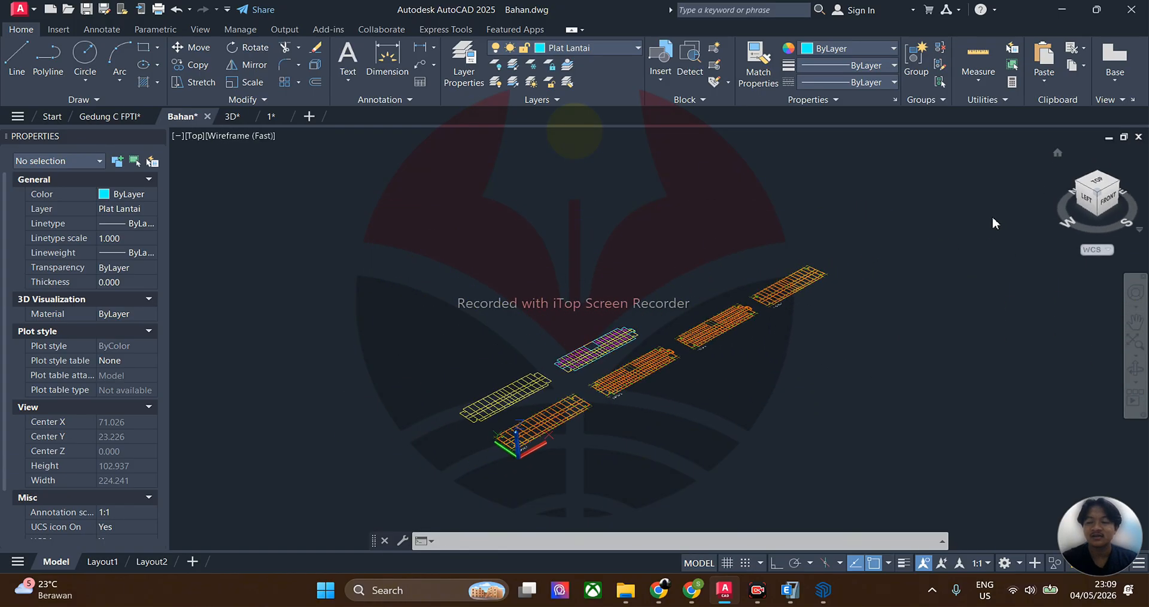
scroll(513, 426, "up", 5)
scroll(539, 413, "down", 2)
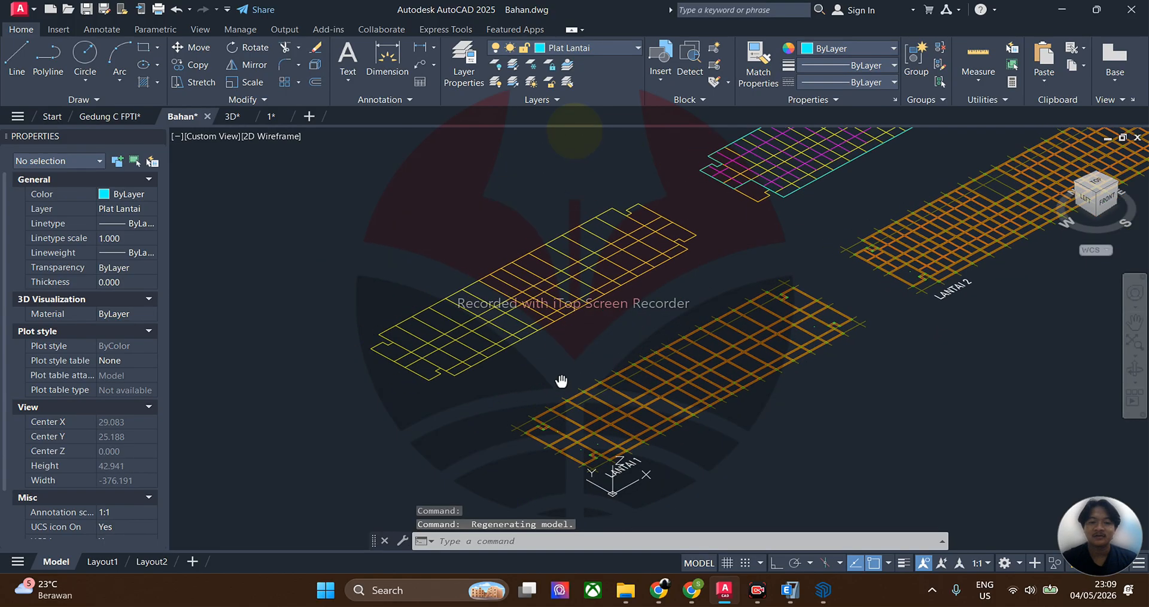
scroll(597, 310, "up", 2)
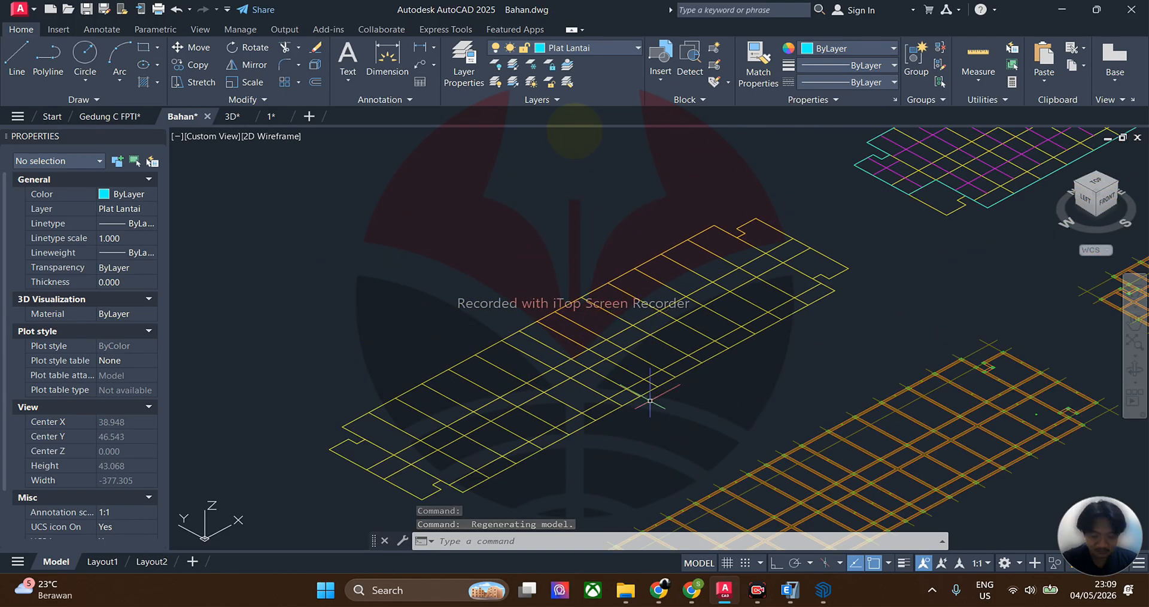
scroll(735, 353, "down", 2)
mouse_move(725, 361)
middle_mouse_down()
mouse_move(612, 417)
mouse_move(554, 382)
mouse_move(604, 390)
mouse_move(624, 369)
middle_mouse_up()
scroll(582, 403, "down", 2)
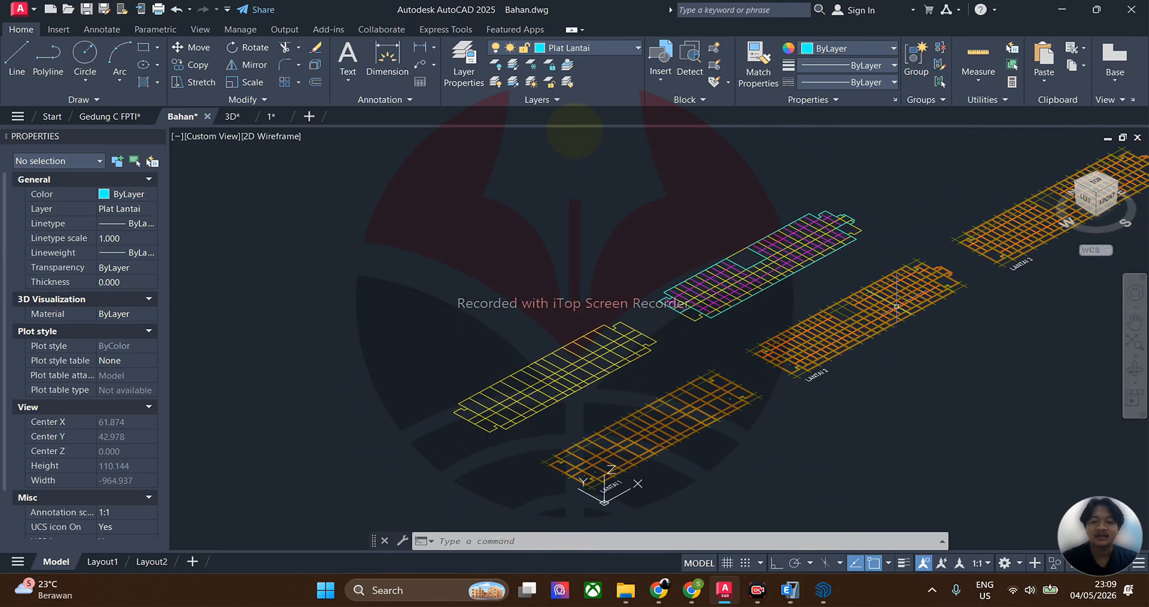
left_click(1096, 184)
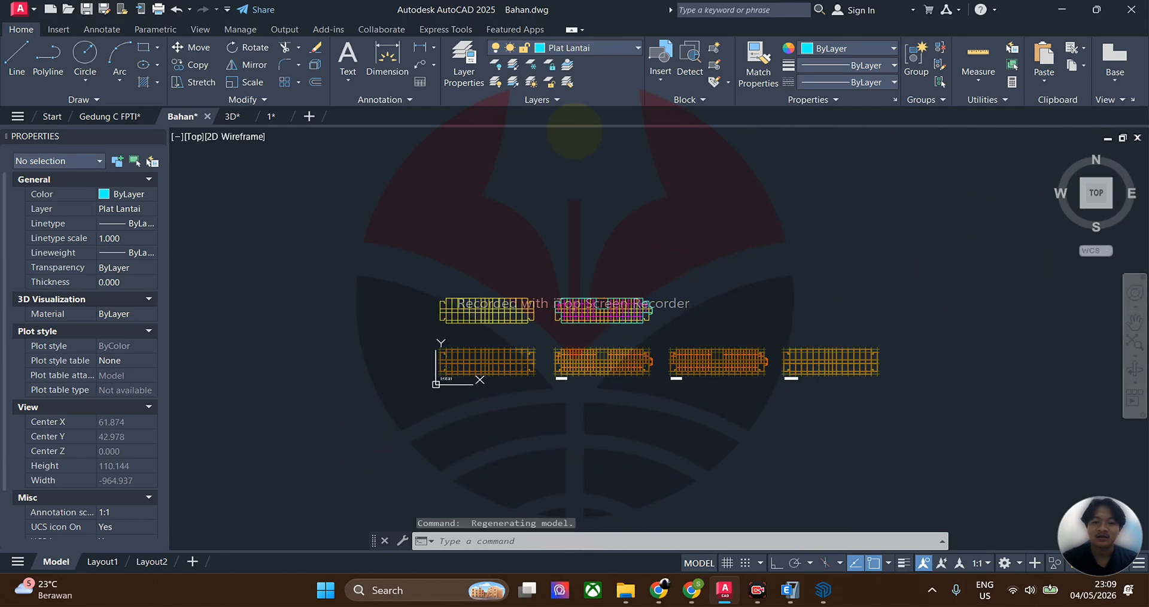
Step: Cut the lower row of structural plans out of the drawing, keeping only the two single-line grids above them
scroll(731, 385, "up", 3)
scroll(902, 401, "down", 3)
middle_click_drag(901, 401, 954, 390)
left_click(1072, 402)
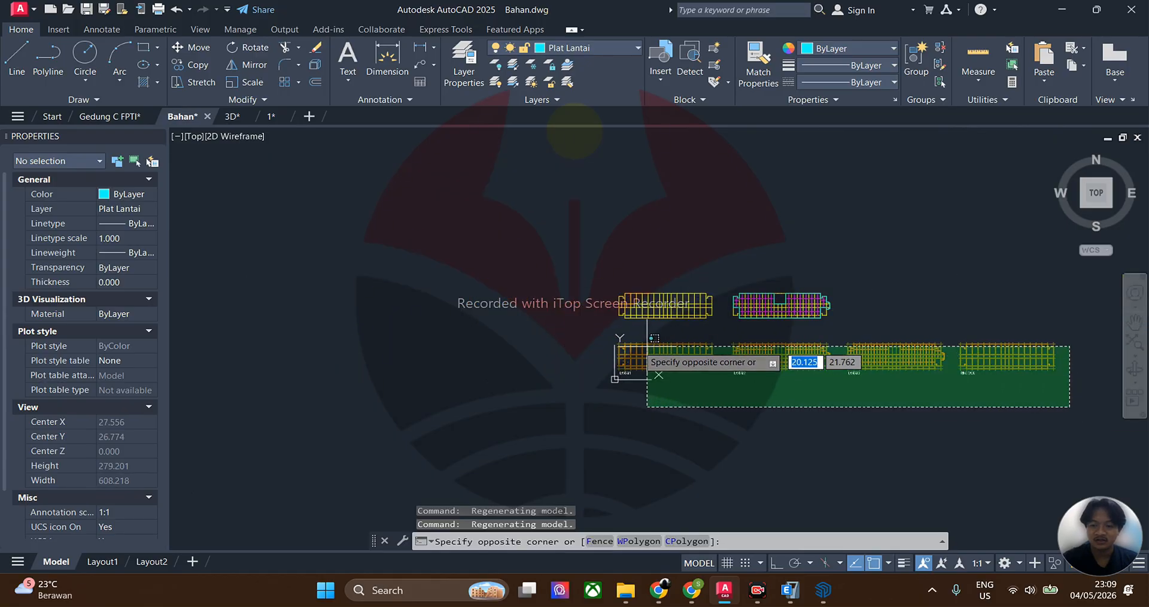
left_click(614, 350)
key("ctrl+x")
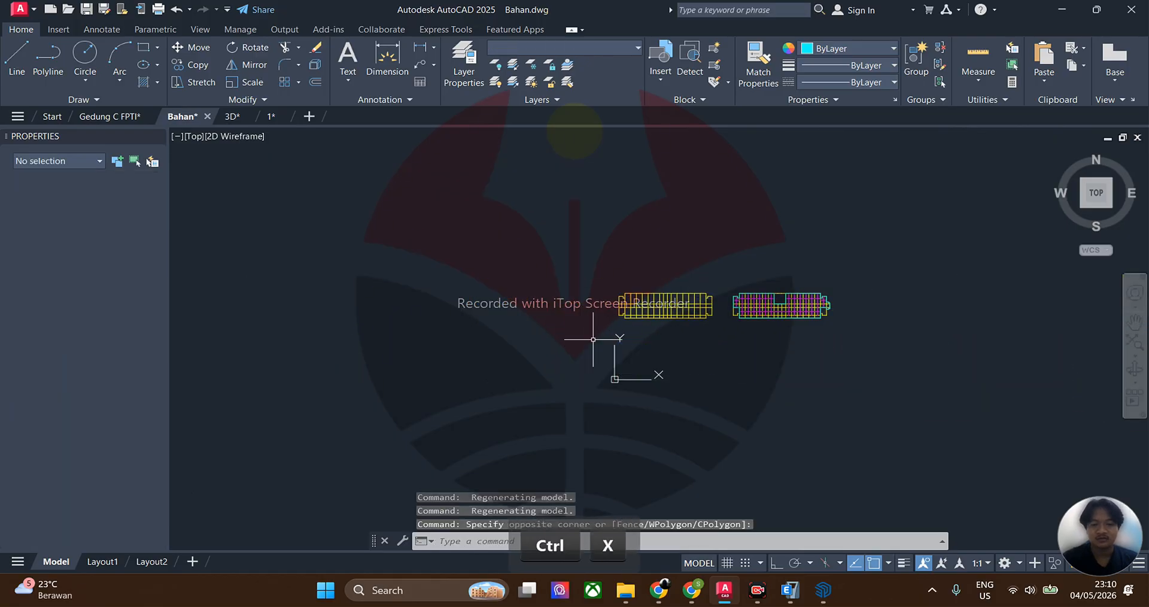
Step: Make K1 the current layer
left_click(1056, 154)
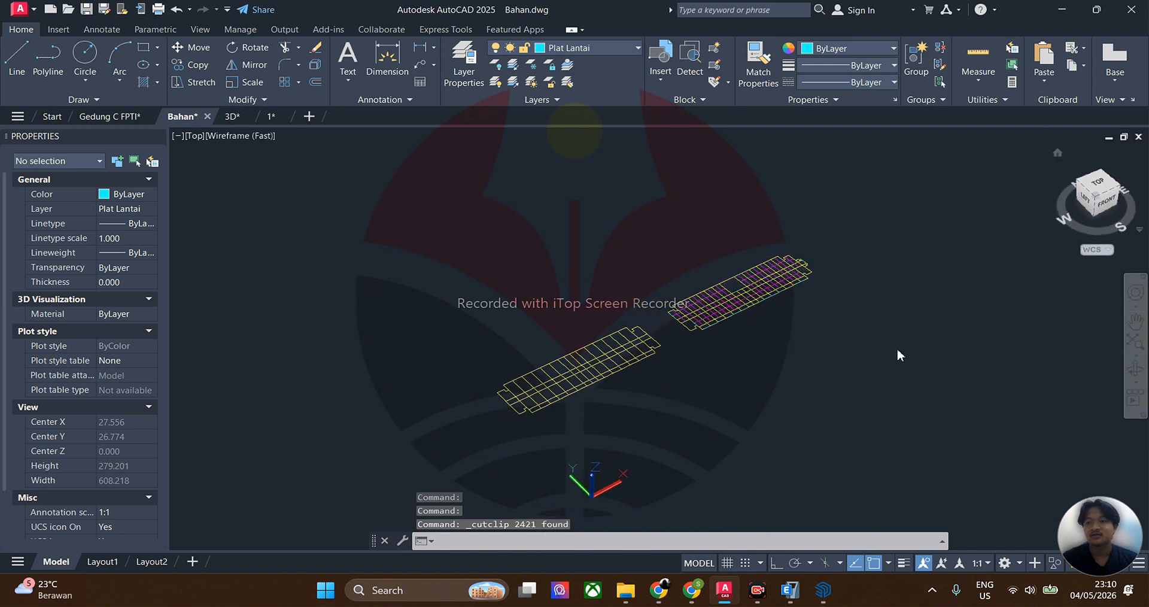
scroll(594, 313, "down", 2)
scroll(594, 312, "up", 3)
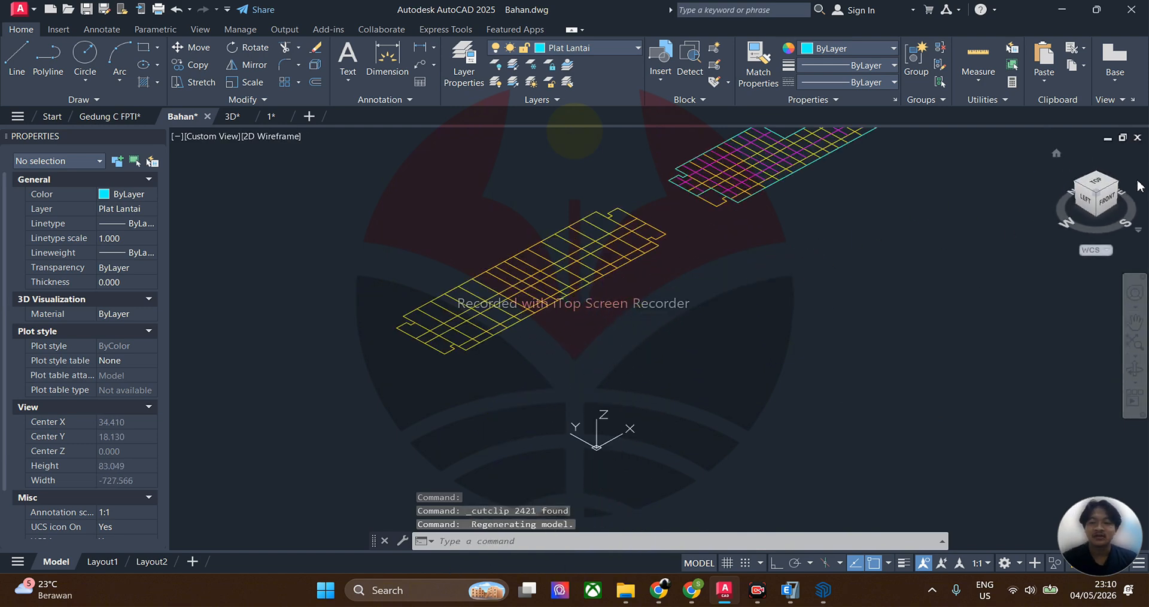
left_click(1100, 186)
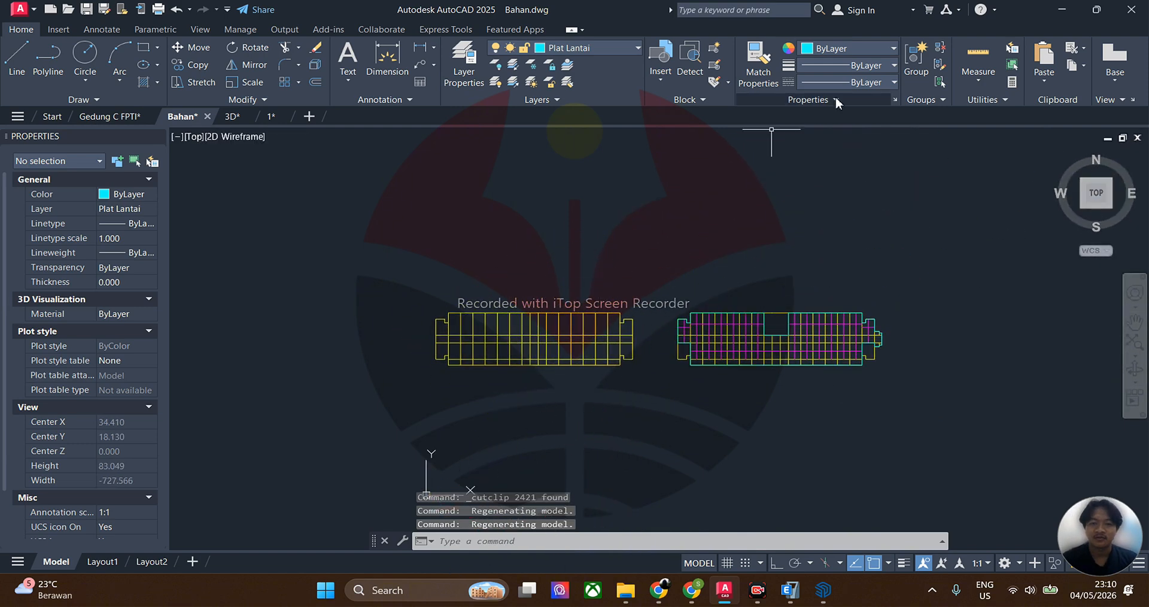
left_click(638, 49)
left_click(568, 156)
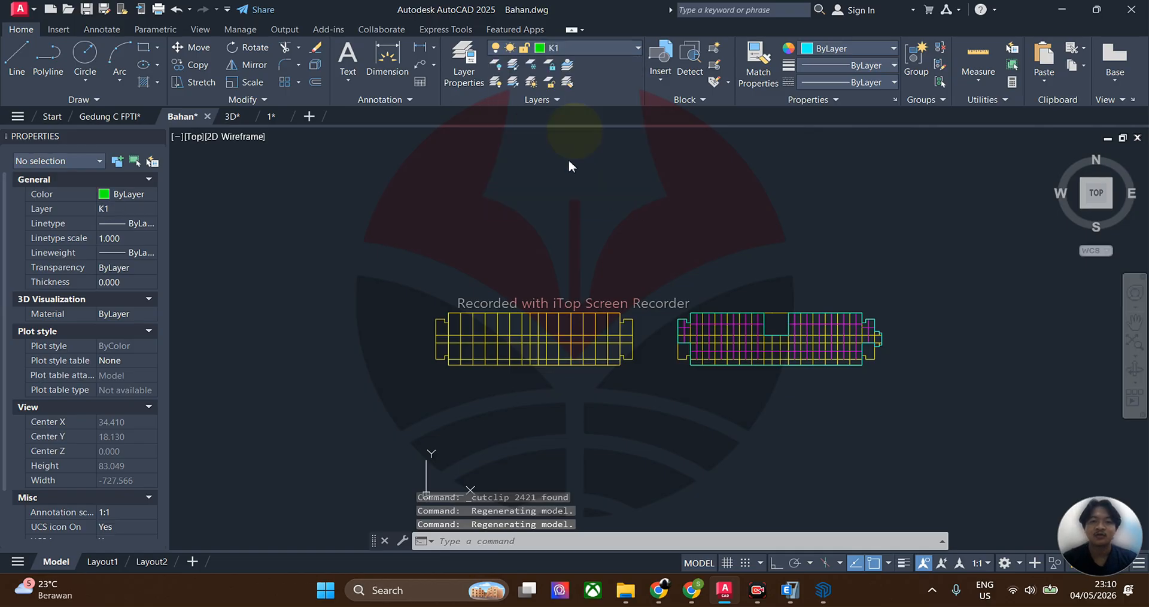
Step: Start a line in the empty area below the two grids and draw a 4.95 segment straight up with Ortho on
type("l")
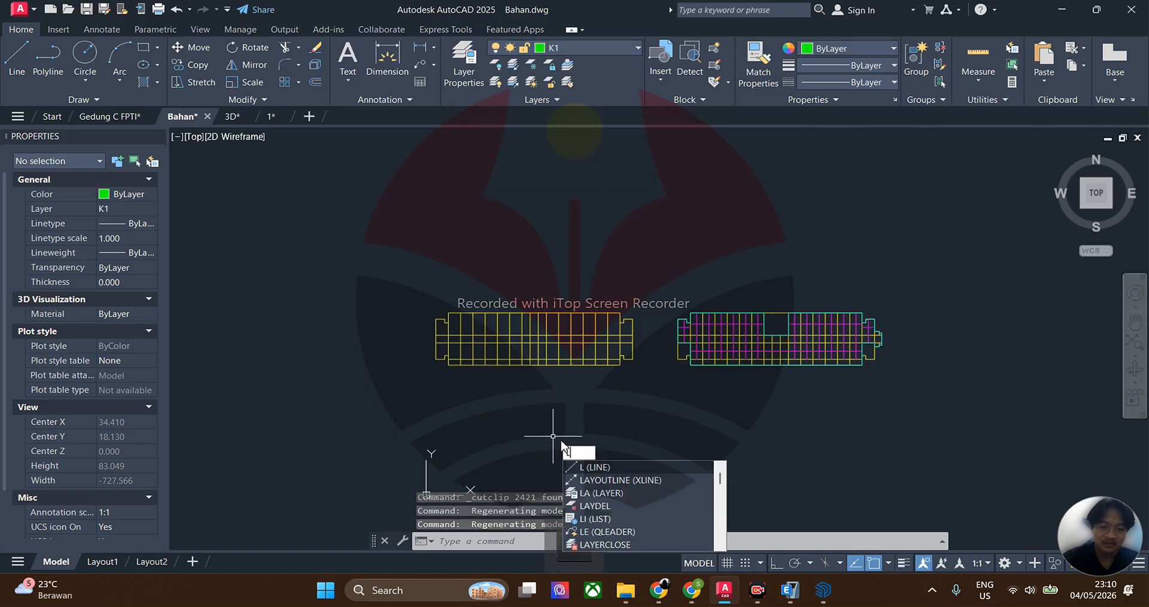
key("space")
scroll(607, 443, "up", 2)
left_click(689, 466)
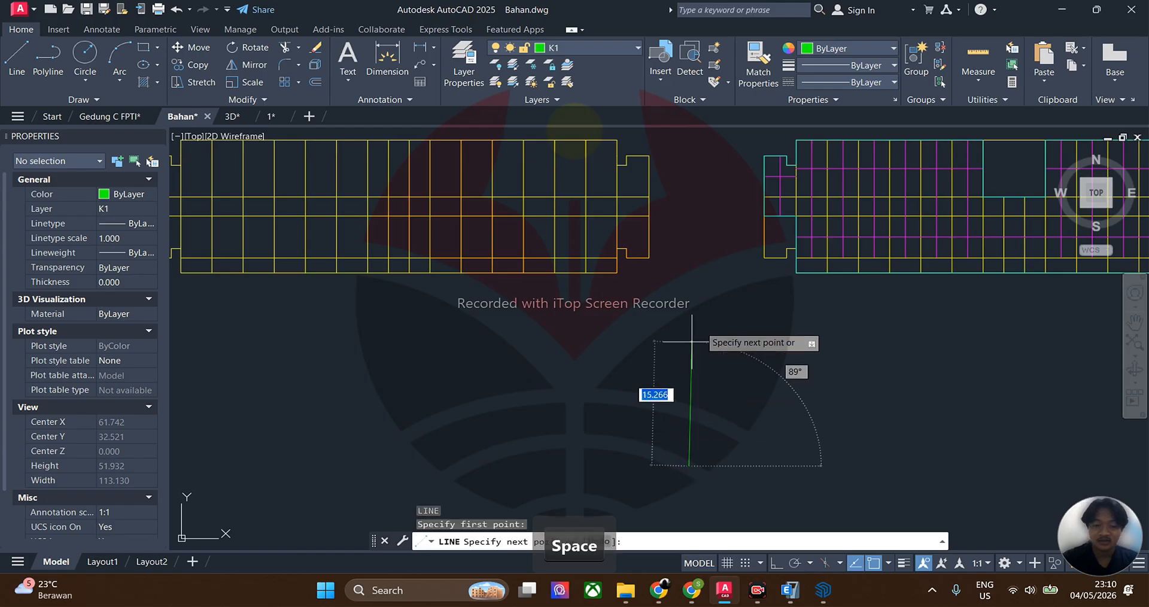
mouse_move(781, 580)
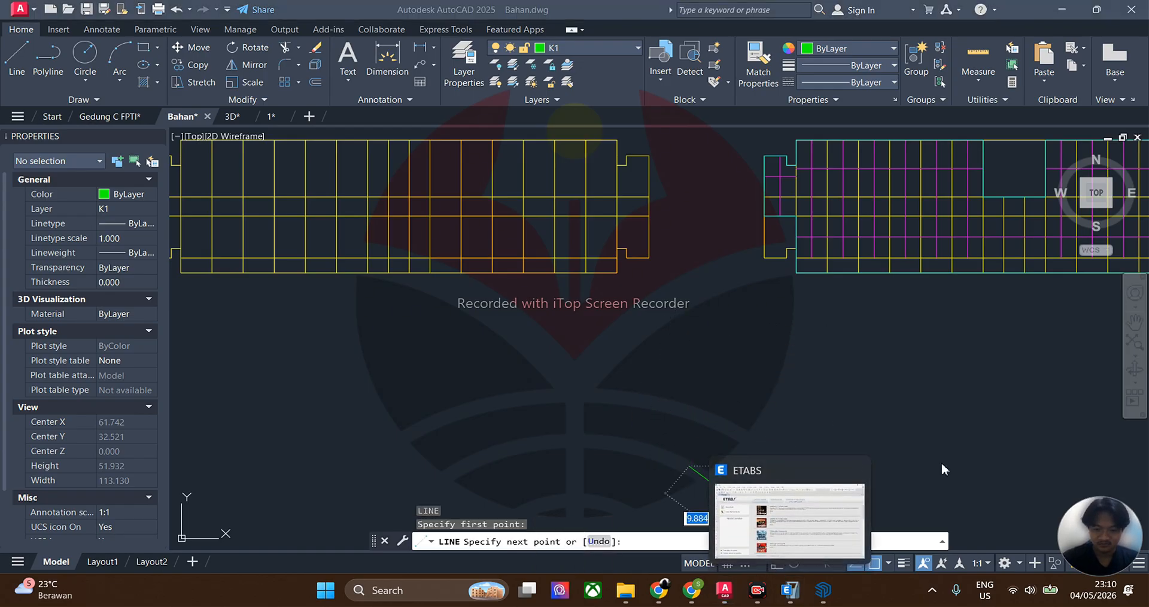
left_click(776, 562)
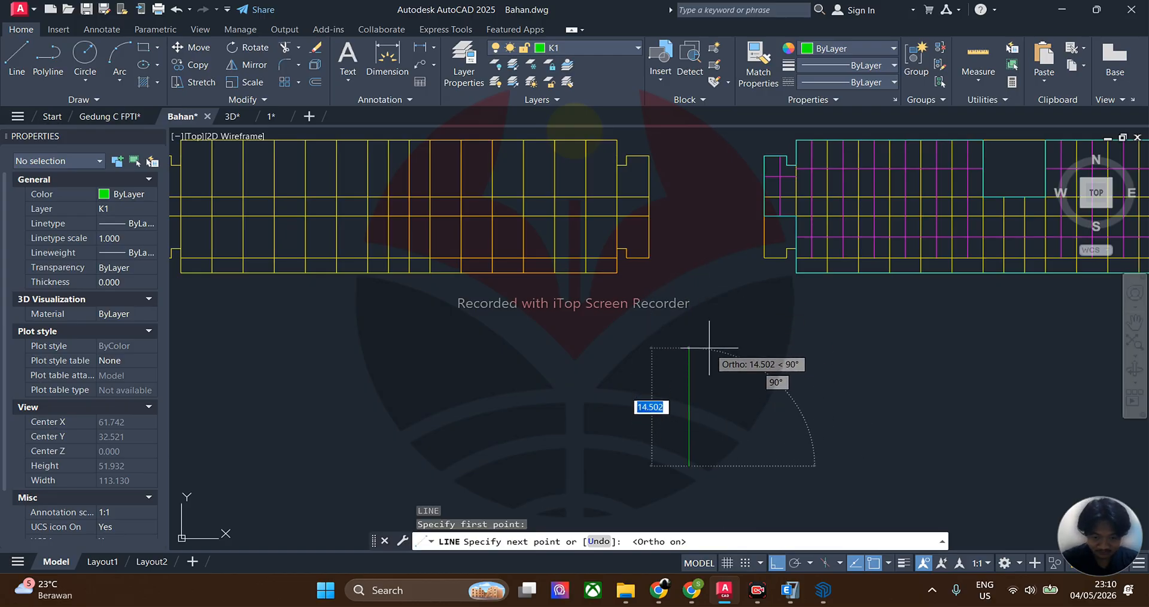
type("4")
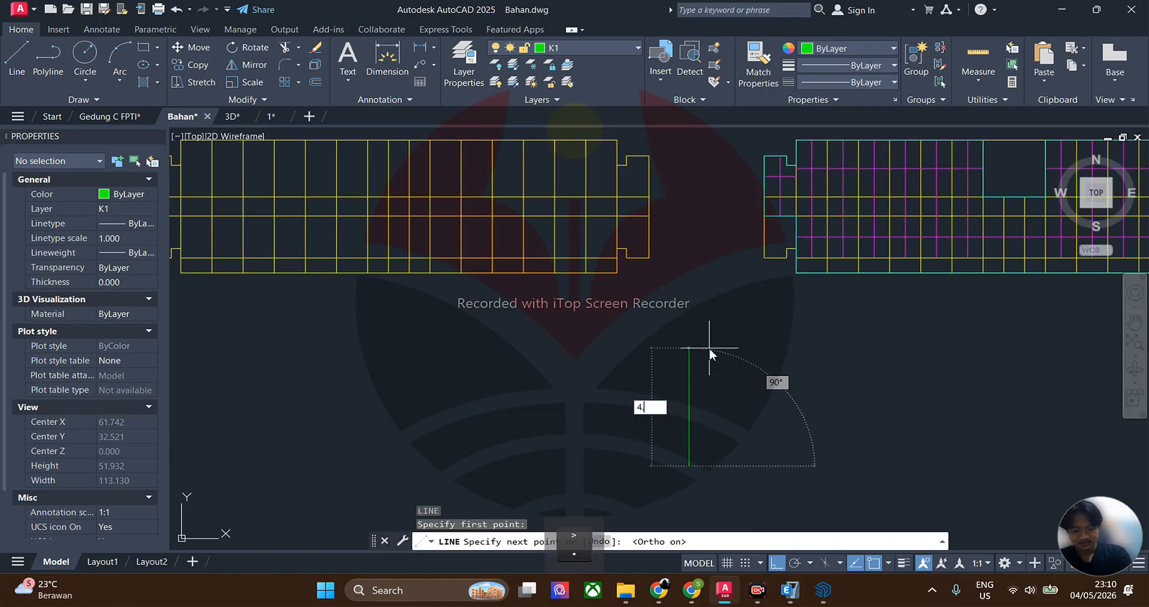
key("Return")
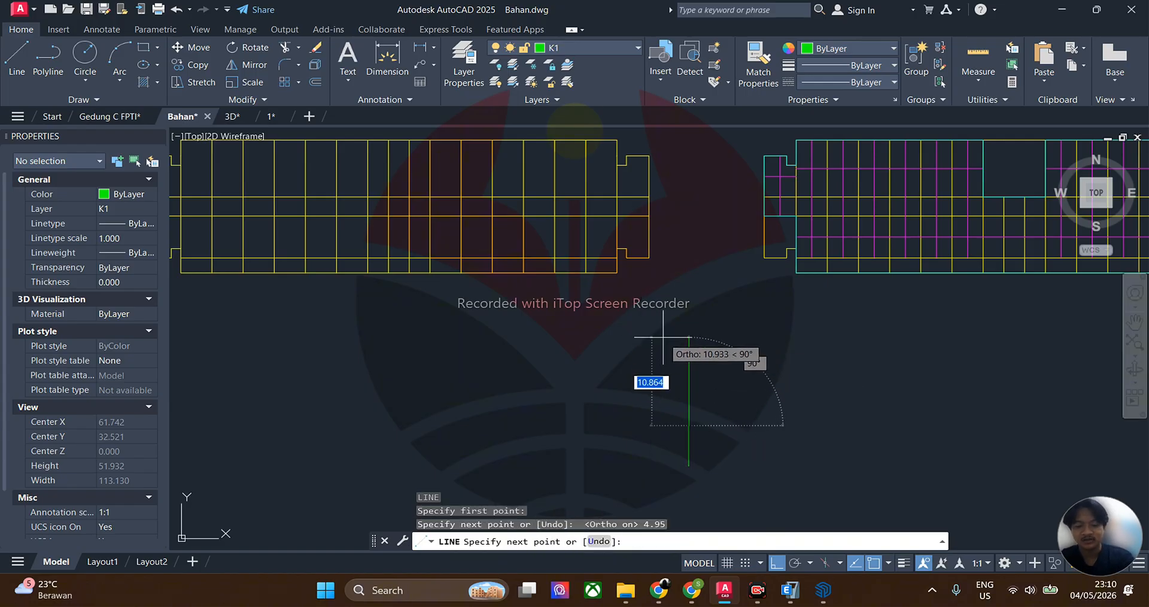
Step: Extend the vertical line upward with two more segments of 3.5 each and finish the line
type("3")
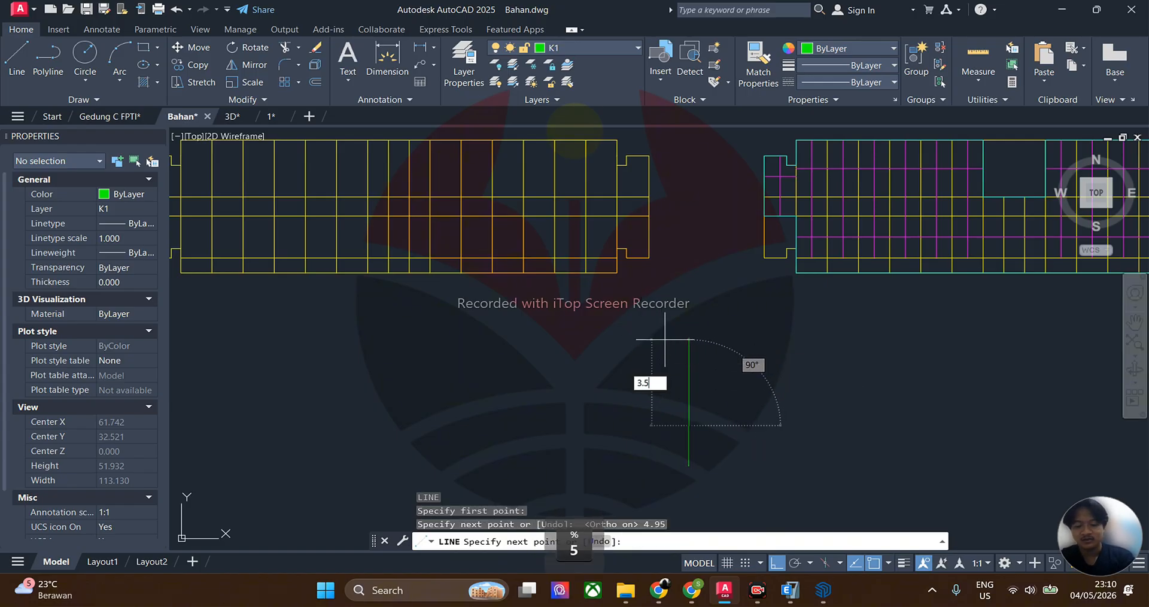
type(".5")
key("Return")
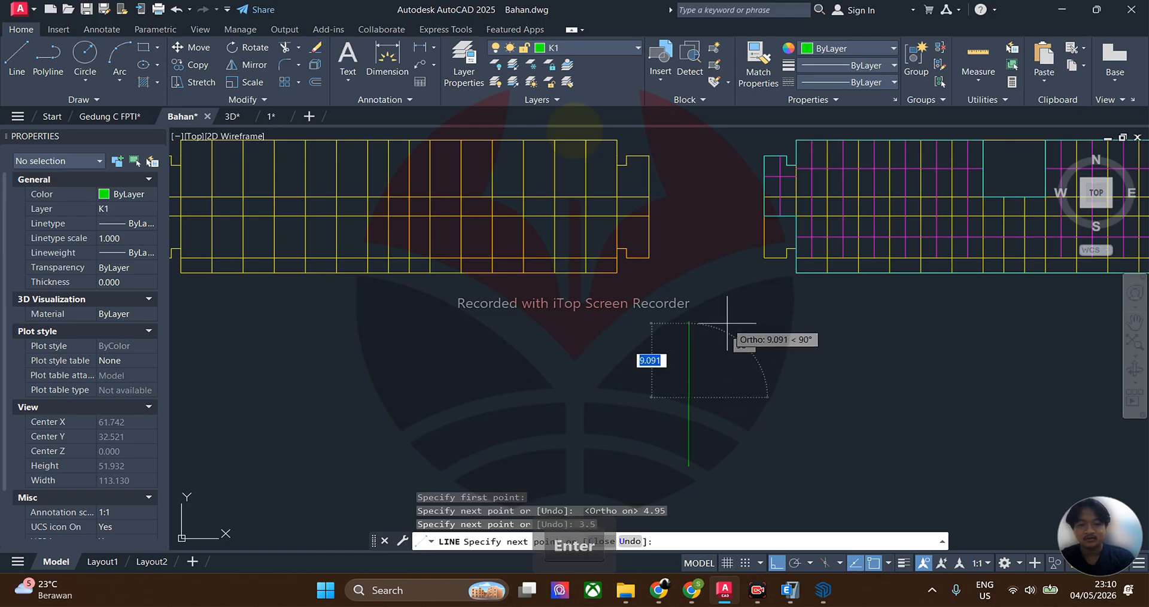
type("3.5")
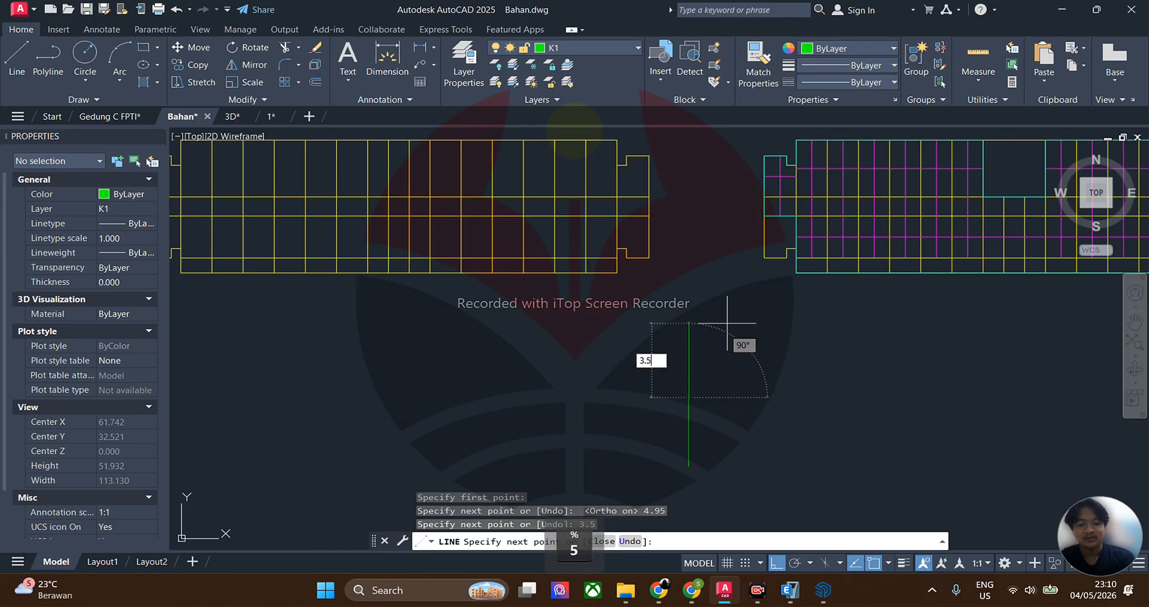
key("Return")
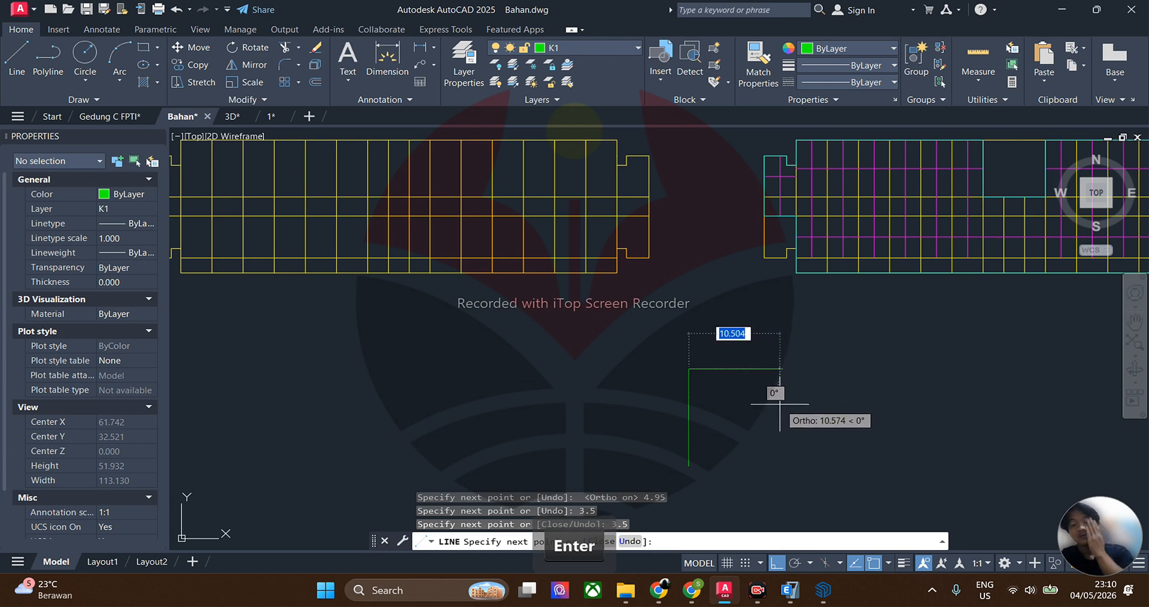
key("space")
Step: Switch to an isometric view and select the three green column line segments
scroll(623, 427, "down", 5)
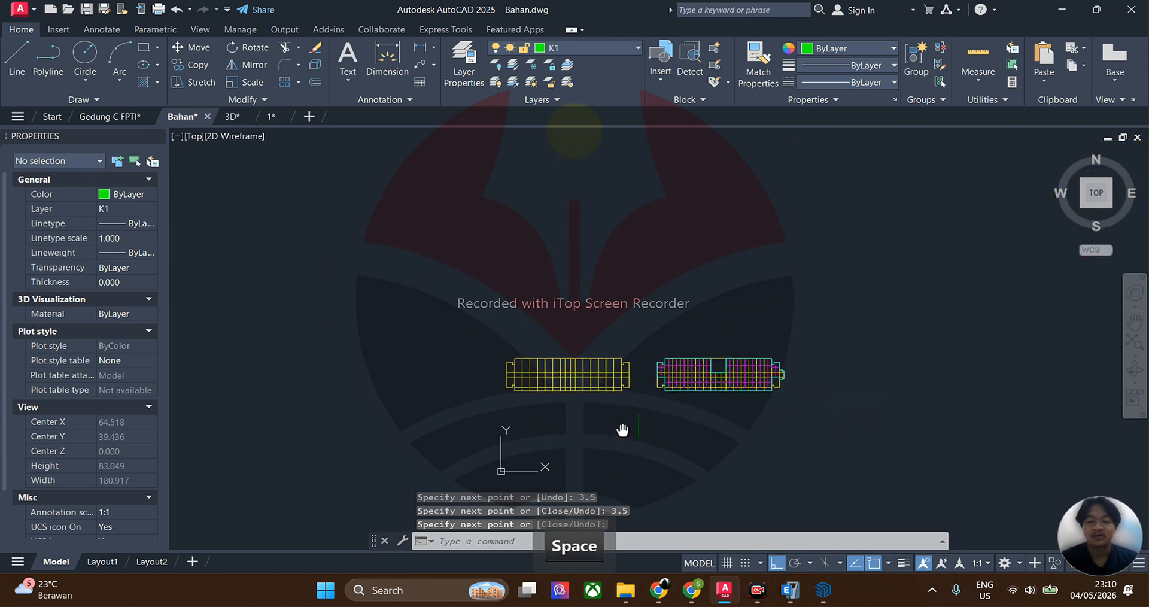
scroll(742, 355, "up", 3)
scroll(742, 355, "up", 3)
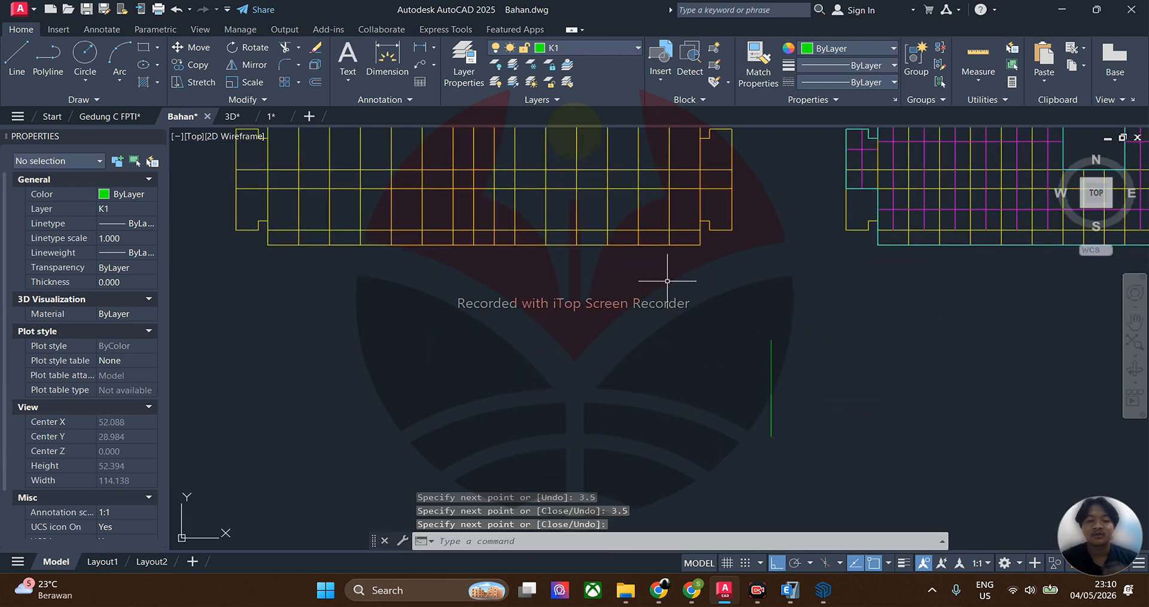
left_click(1082, 207)
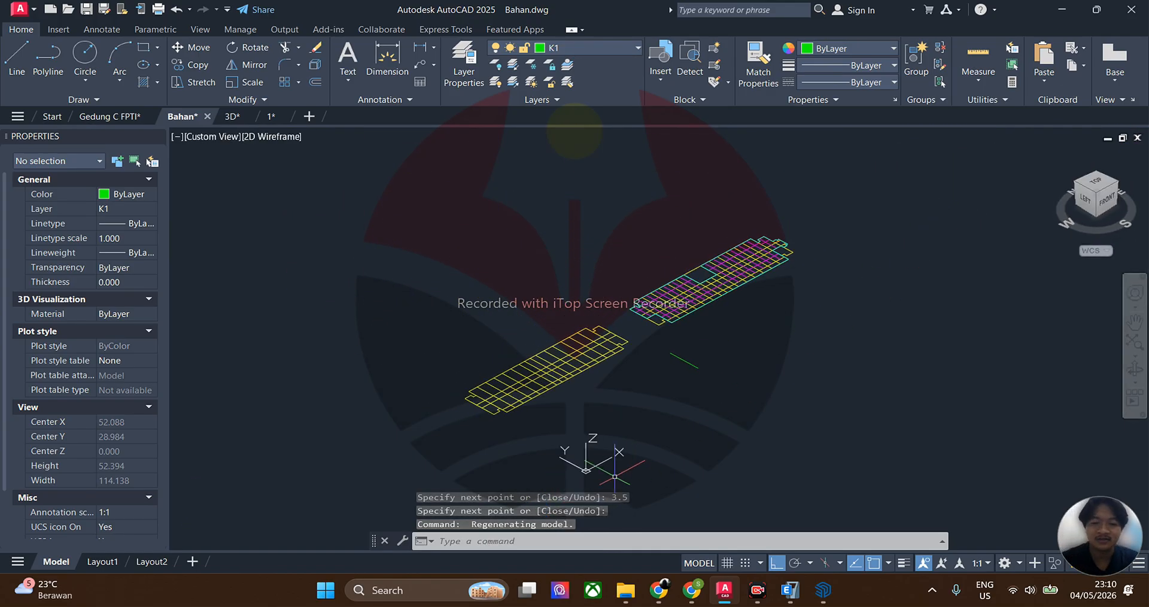
scroll(615, 476, "up", 2)
scroll(661, 377, "down", 2)
scroll(661, 376, "up", 5)
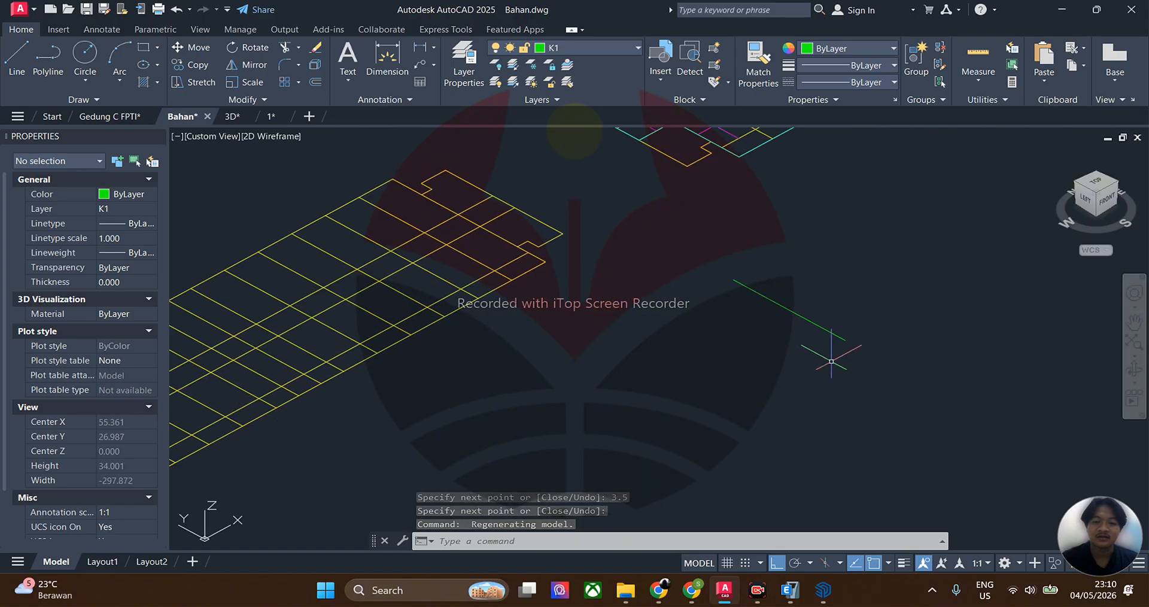
left_click(887, 369)
left_click(696, 244)
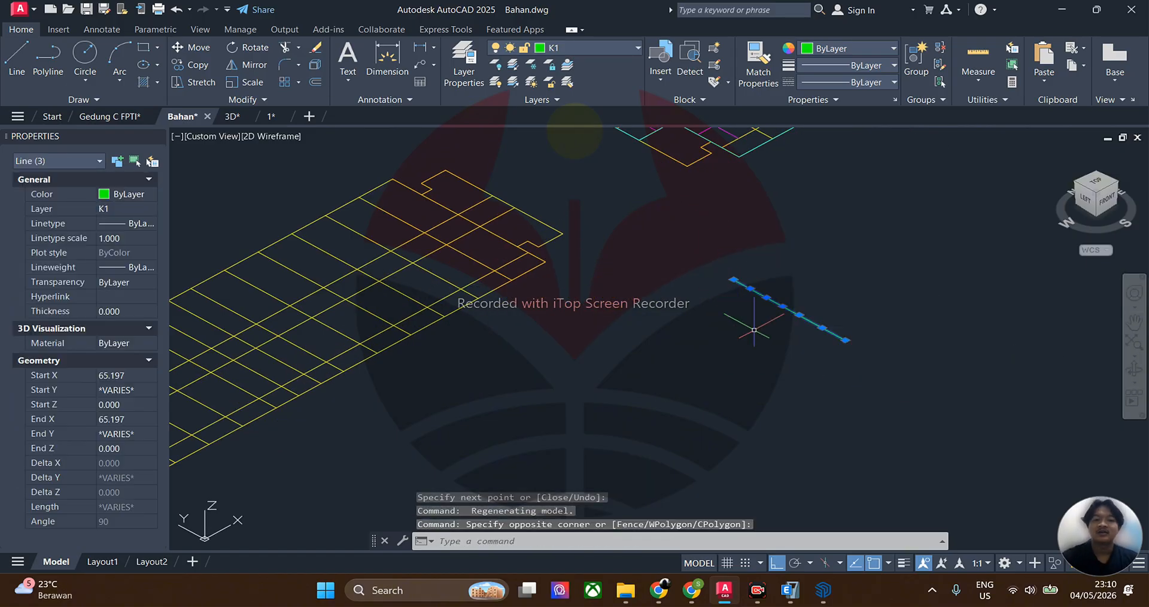
scroll(759, 309, "up", 2)
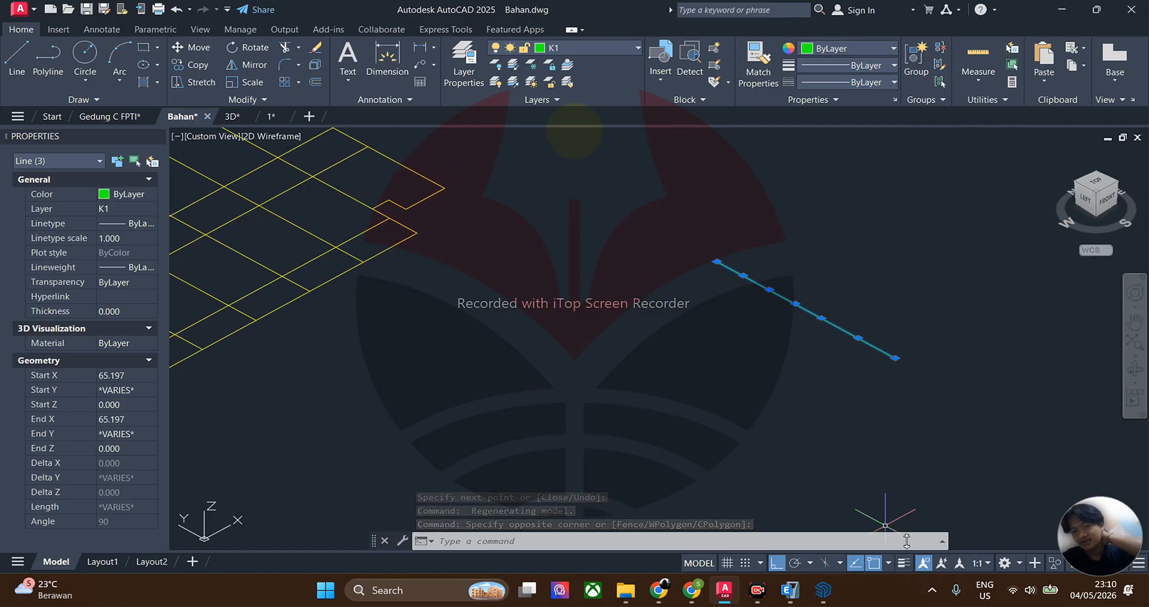
Step: Change the workspace to 3D Modeling
left_click(1006, 564)
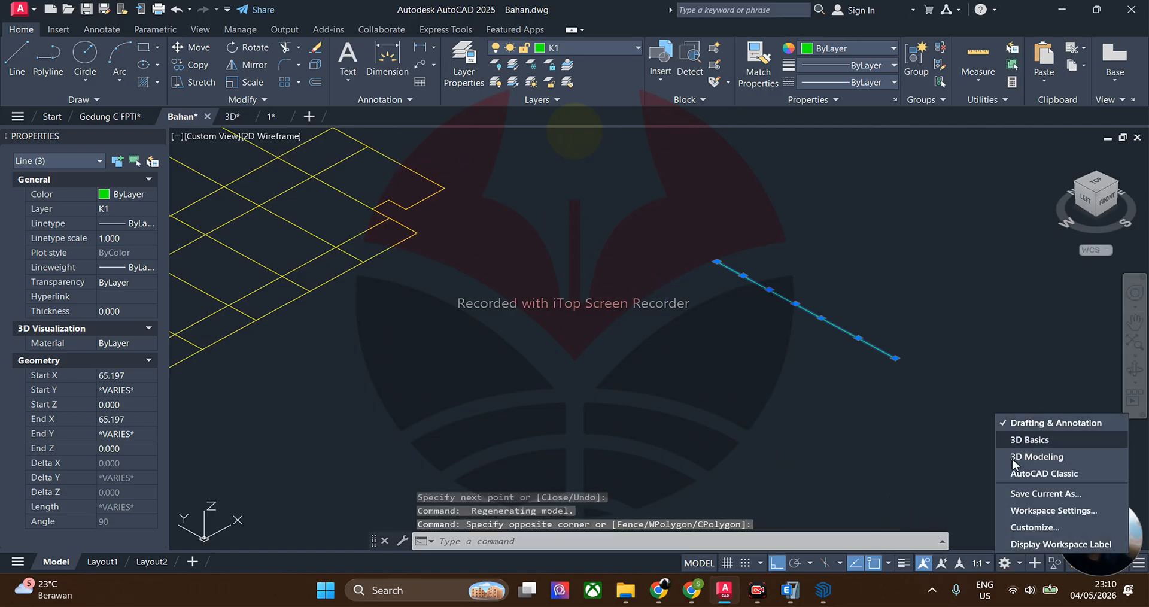
left_click(1017, 440)
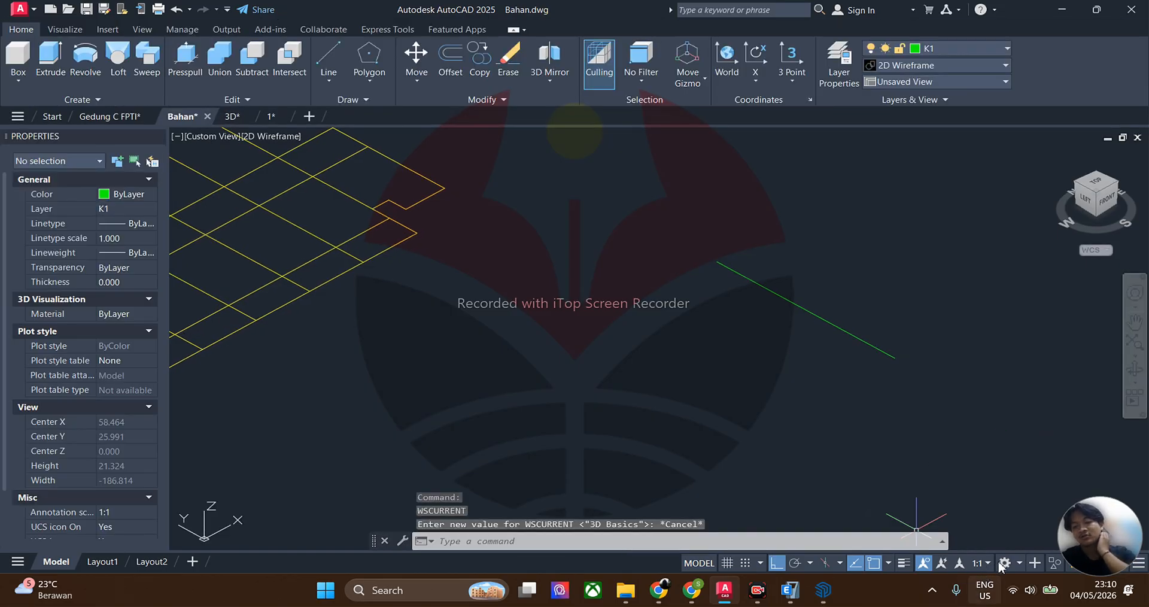
left_click(997, 435)
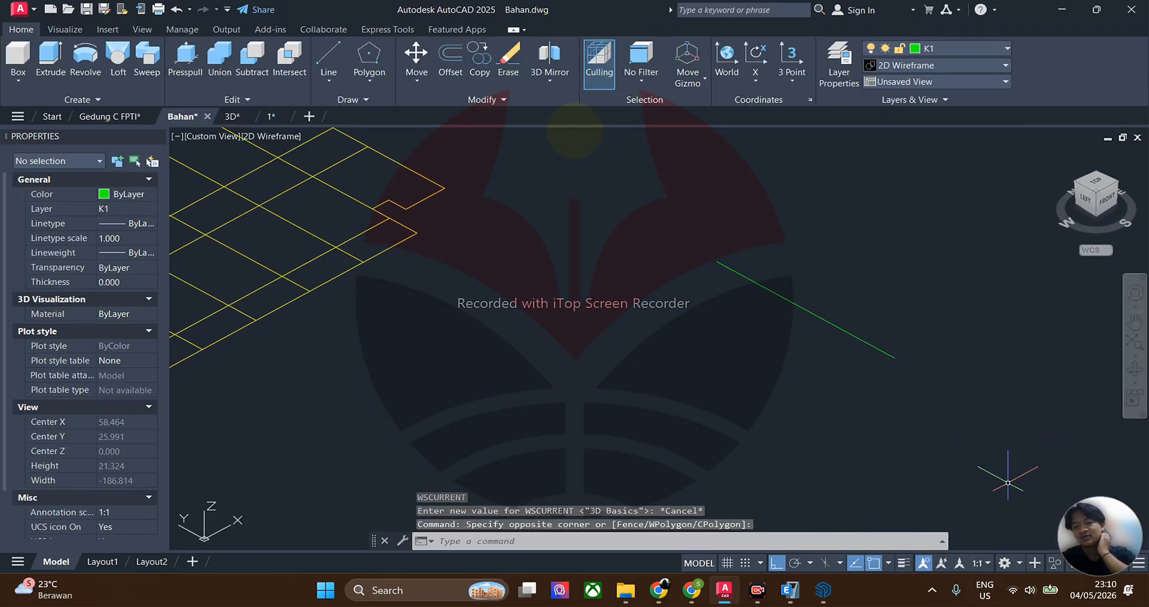
left_click(1019, 563)
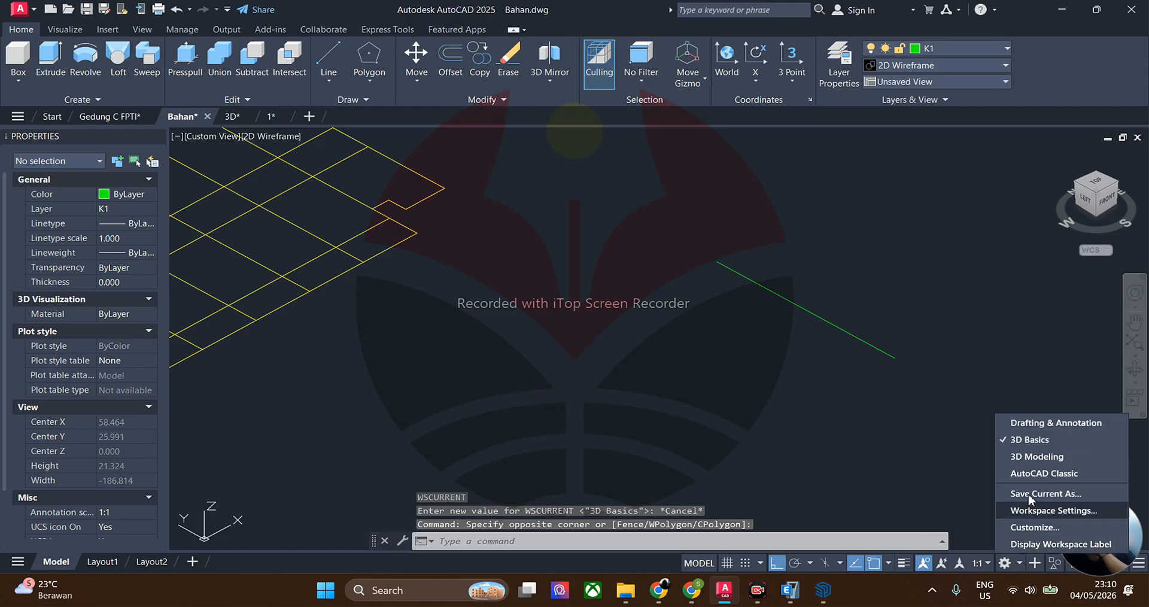
left_click(1021, 457)
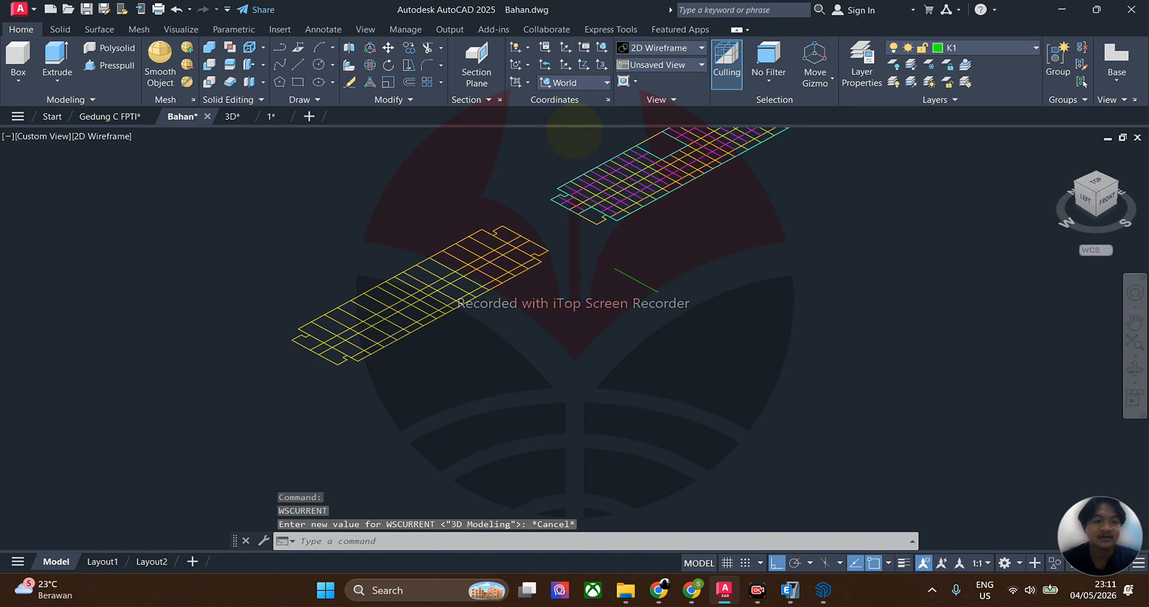
Step: Rotate the three green K1 column segments 90 degrees about the X axis with 3D Rotate, using their lower end as the base point
scroll(604, 275, "up", 5)
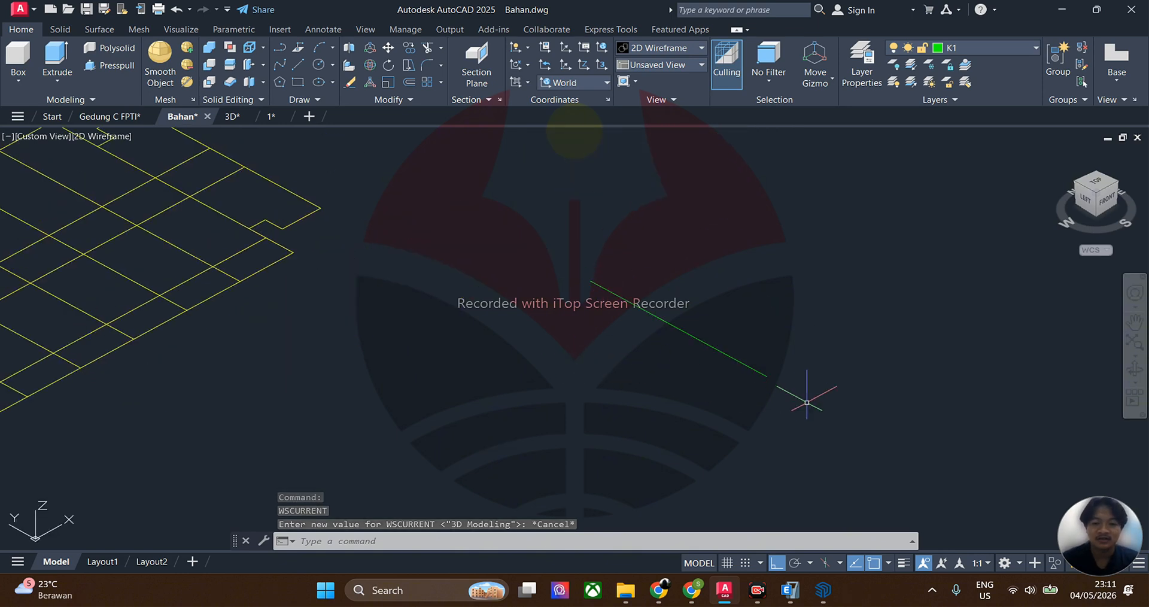
scroll(742, 389, "down", 5)
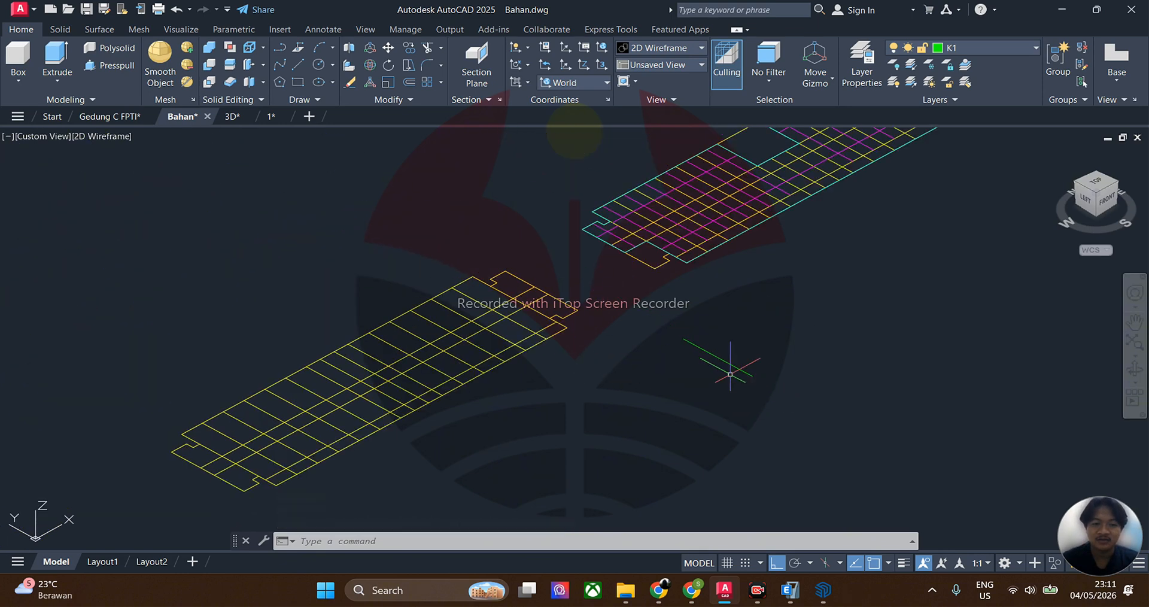
left_click(792, 392)
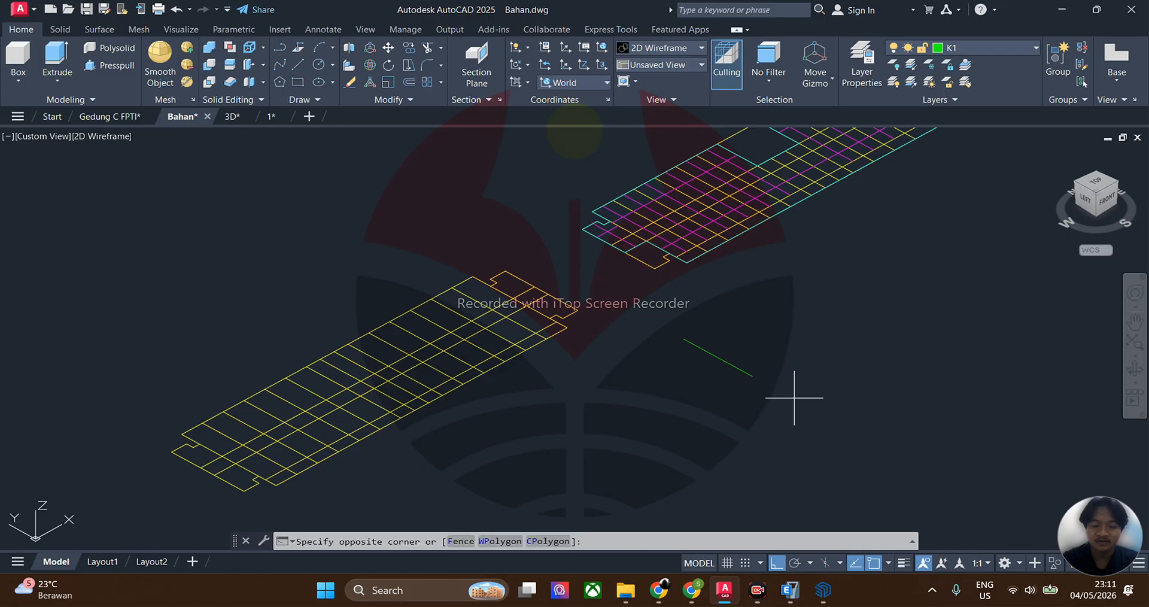
left_click(646, 310)
scroll(742, 384, "up", 2)
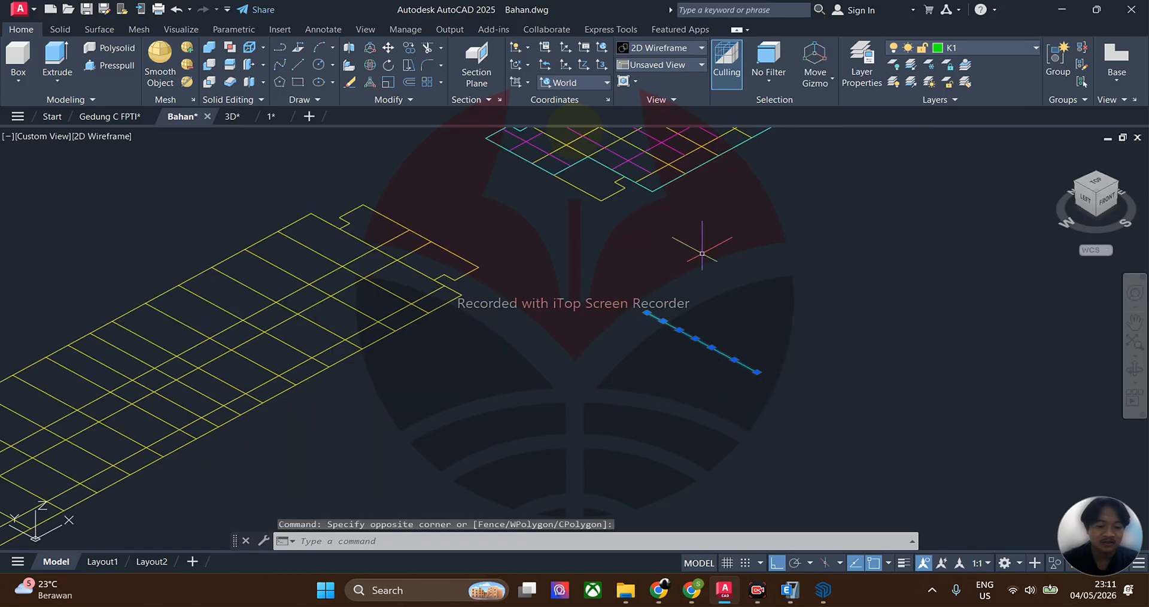
left_click(371, 66)
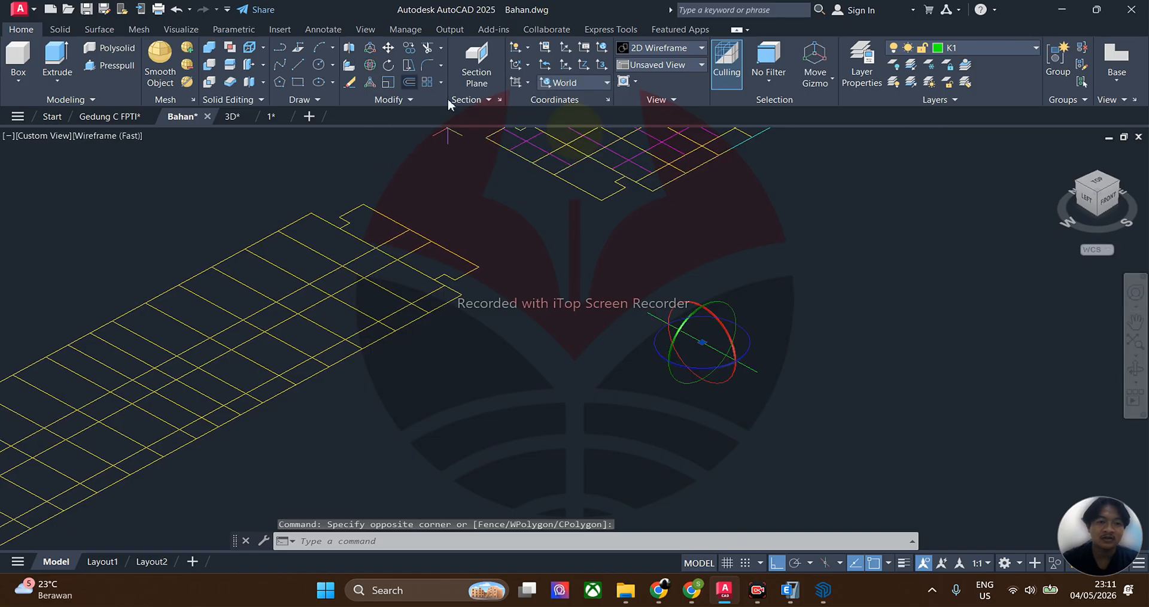
scroll(744, 384, "up", 5)
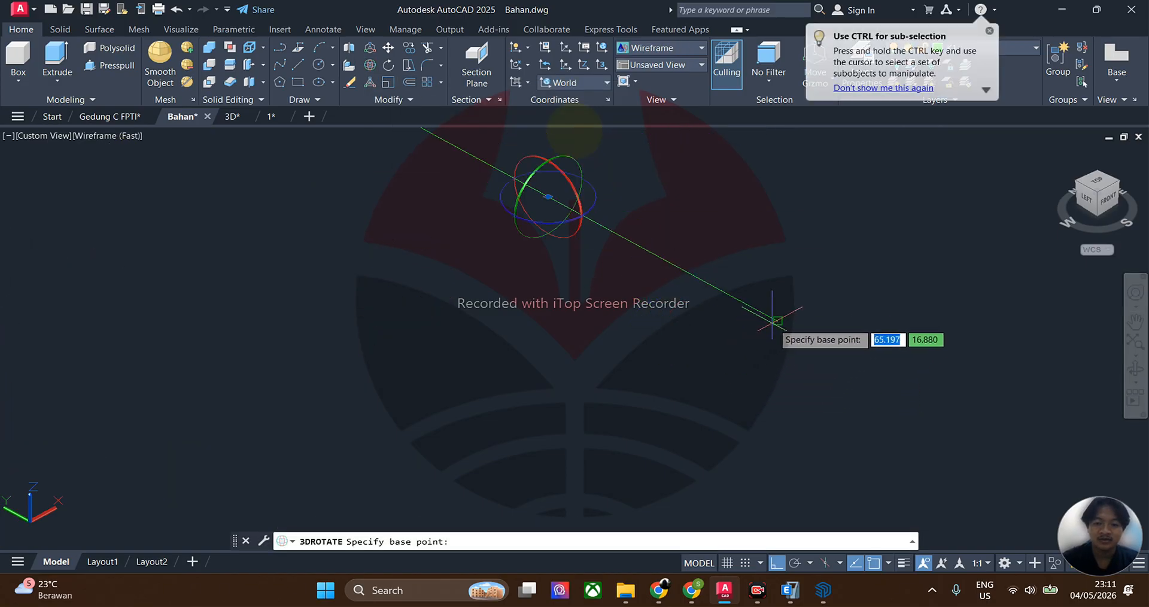
left_click(777, 321)
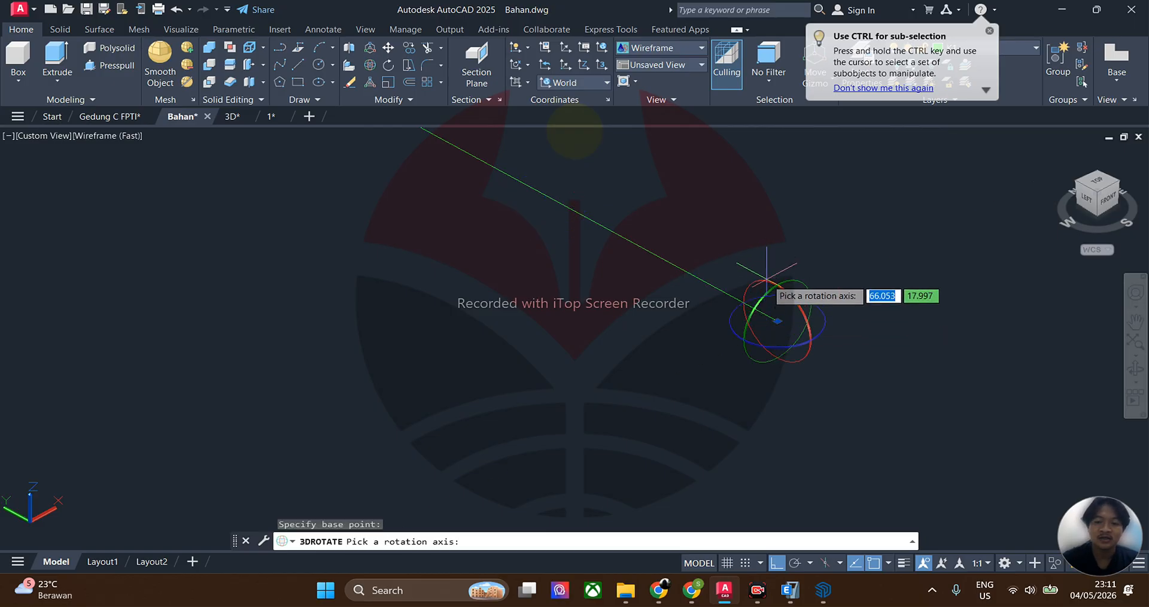
left_click(766, 278)
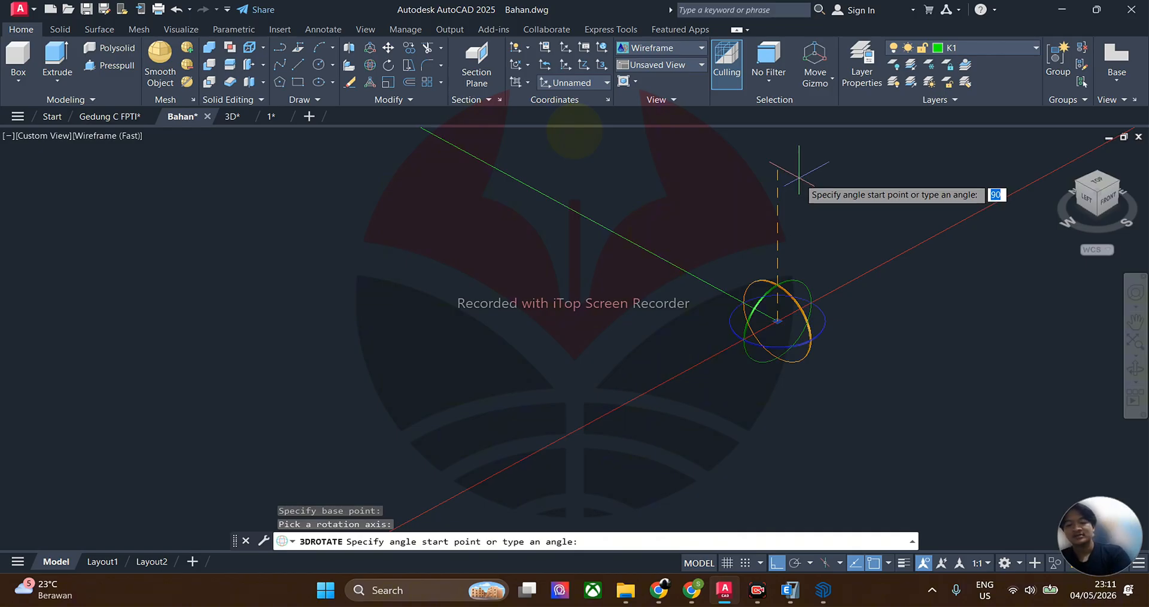
type("90")
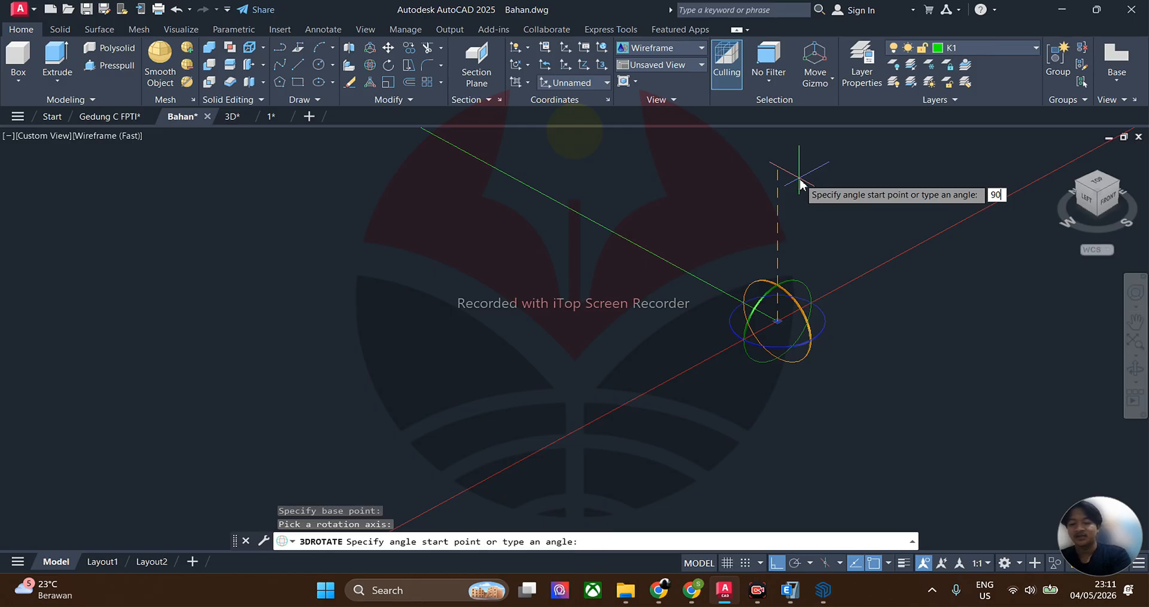
key("Return")
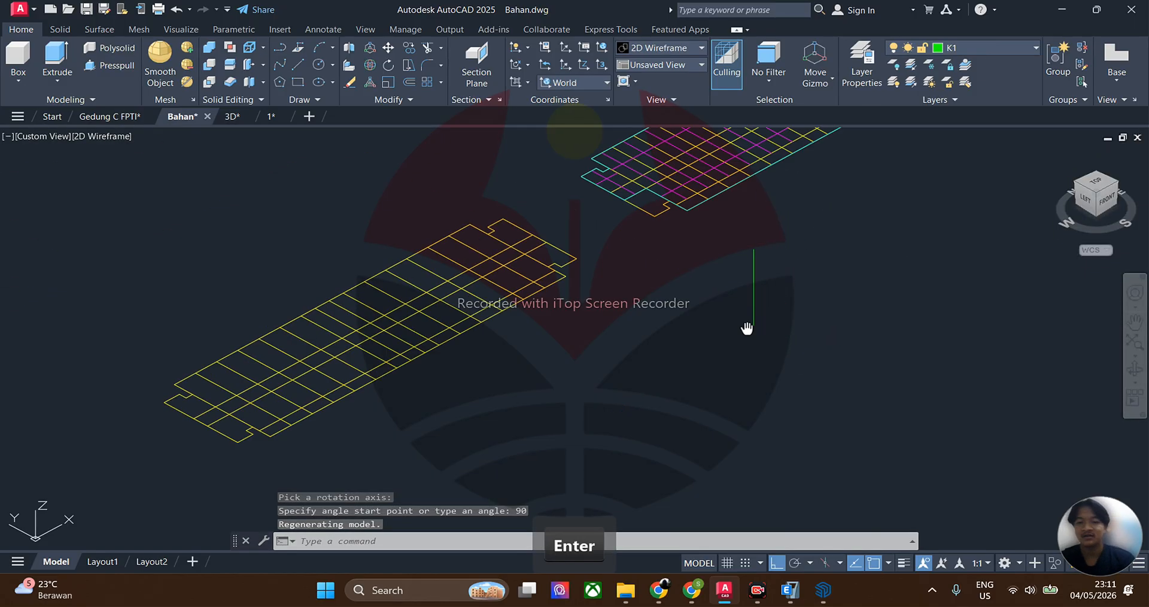
Step: In the top view, copy the all-yellow floor grid straight down into the empty space below it
left_click(1100, 186)
left_click(609, 340)
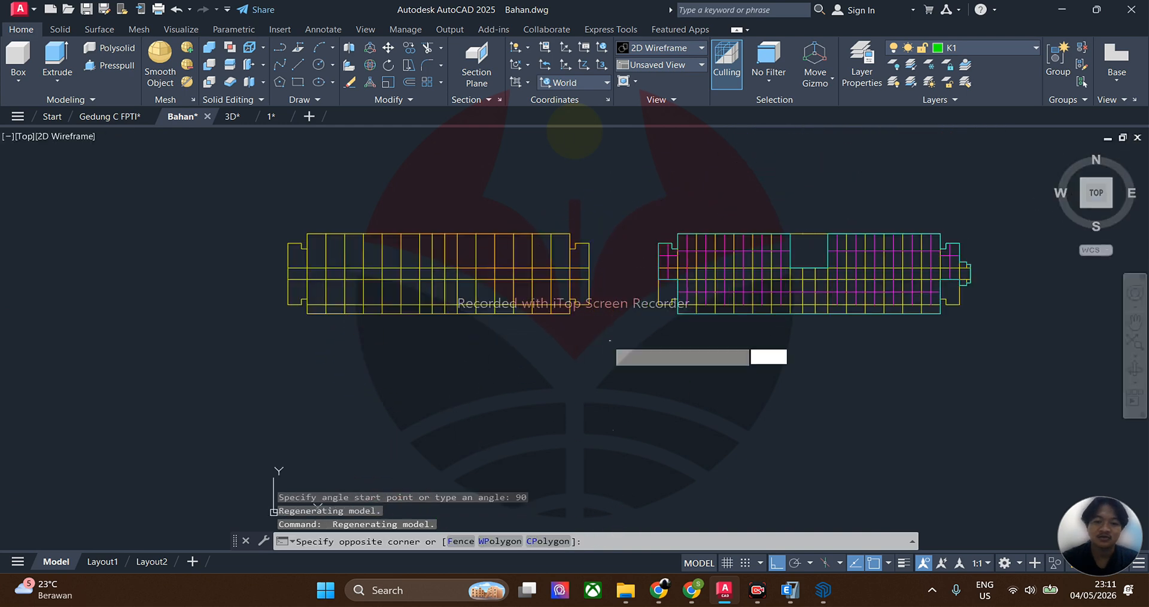
left_click(193, 190)
type("co")
key("space")
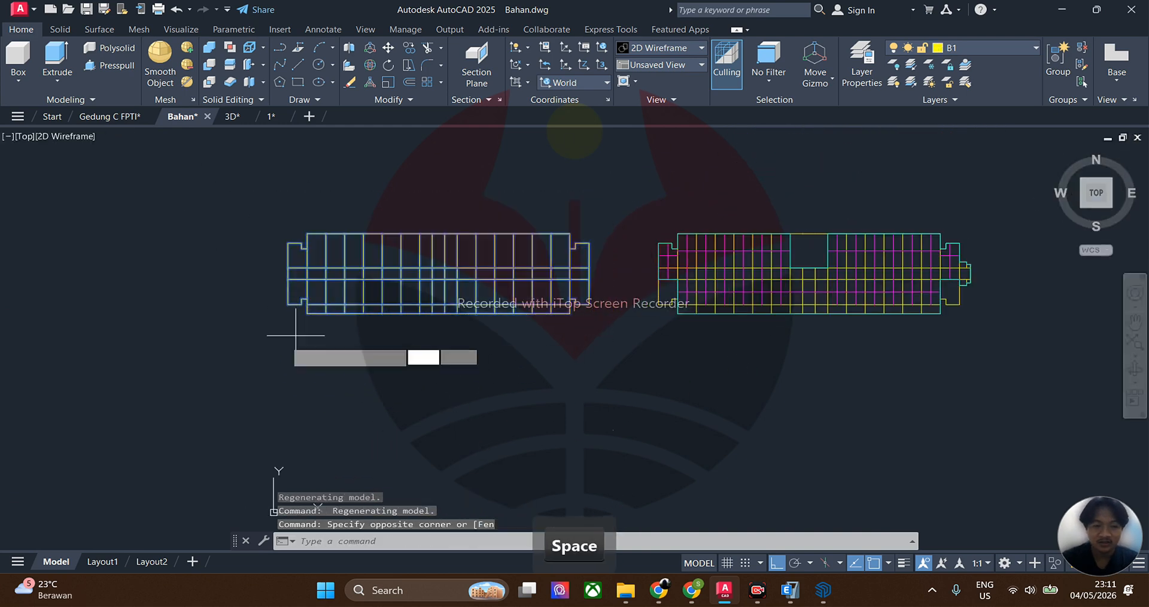
left_click(306, 312)
middle_click_drag(338, 389, 416, 219)
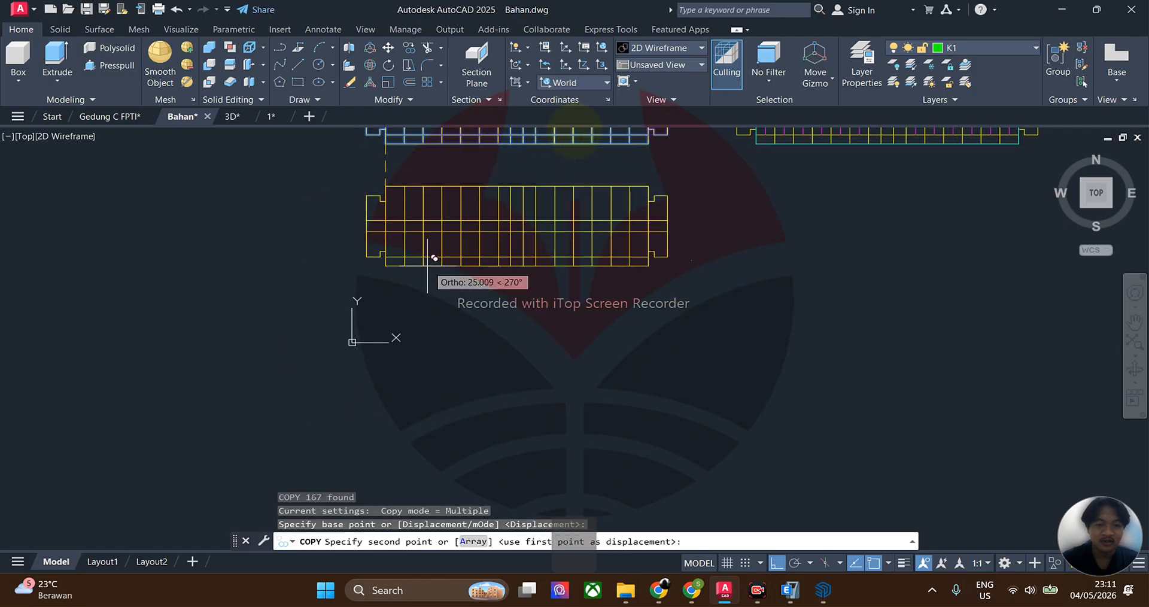
left_click(394, 323)
middle_click_drag(395, 324, 416, 294)
key("Escape")
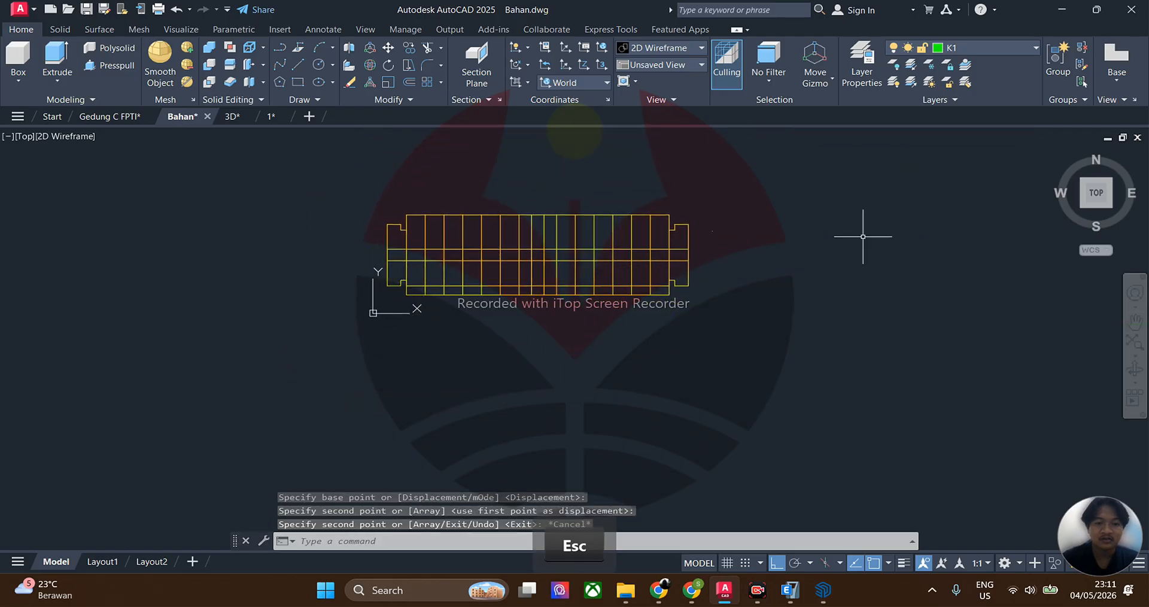
Step: In an isometric view, copy the upright K1 column by its base onto the front-edge corner of the copied yellow grid
left_click(1055, 155)
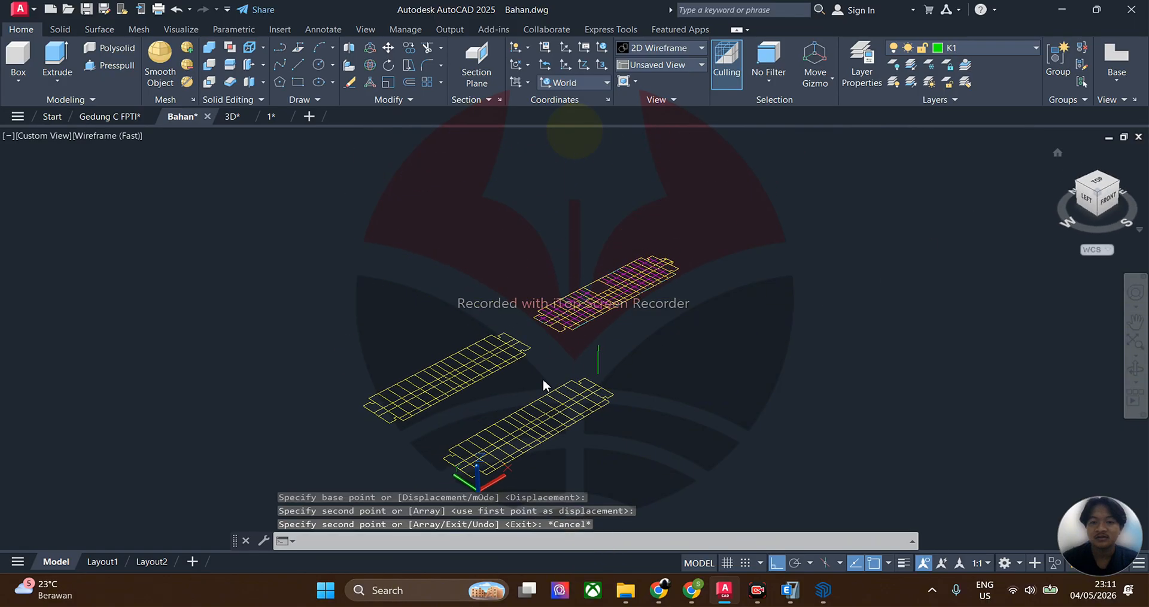
scroll(568, 383, "up", 4)
middle_click_drag(653, 350, 627, 382)
scroll(638, 388, "up", 2)
left_click(636, 391)
left_click(560, 227)
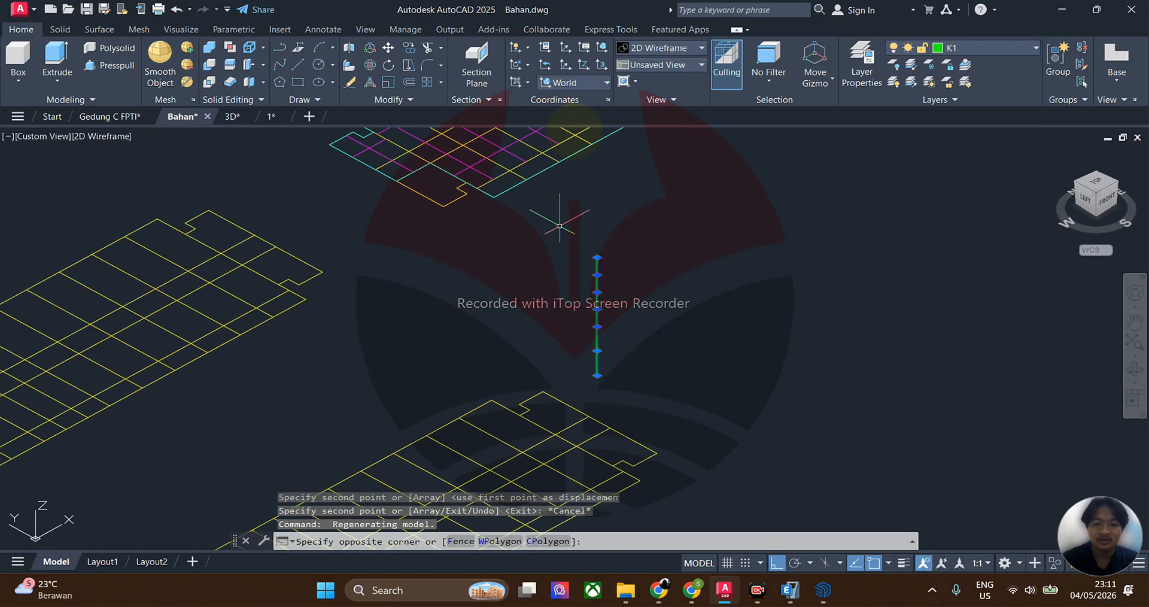
type("co")
key("space")
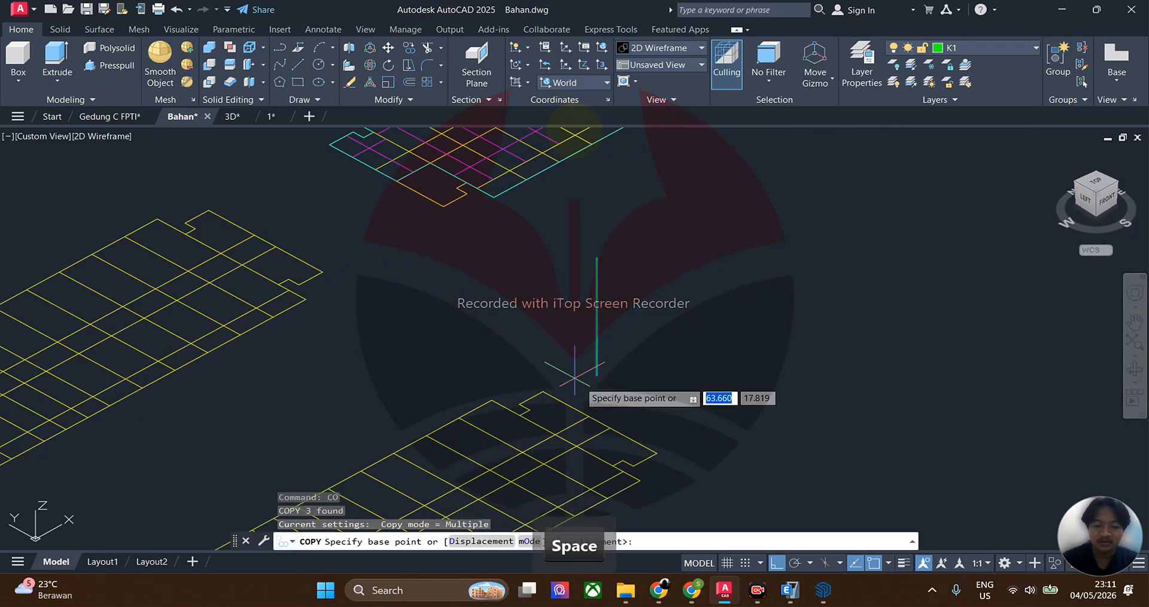
left_click(597, 376)
scroll(694, 384, "down", 4)
middle_click_drag(694, 384, 696, 363)
scroll(558, 372, "up", 5)
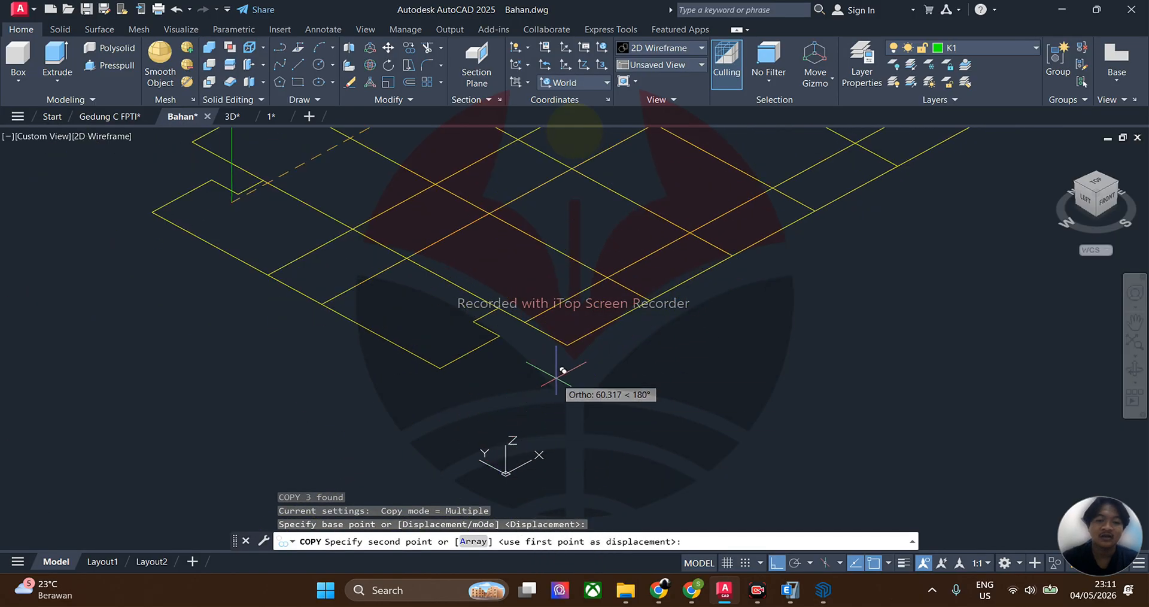
left_click(483, 447)
Step: Place four more column copies on the next grid intersections along the front edge and finish the copy
left_click(530, 428)
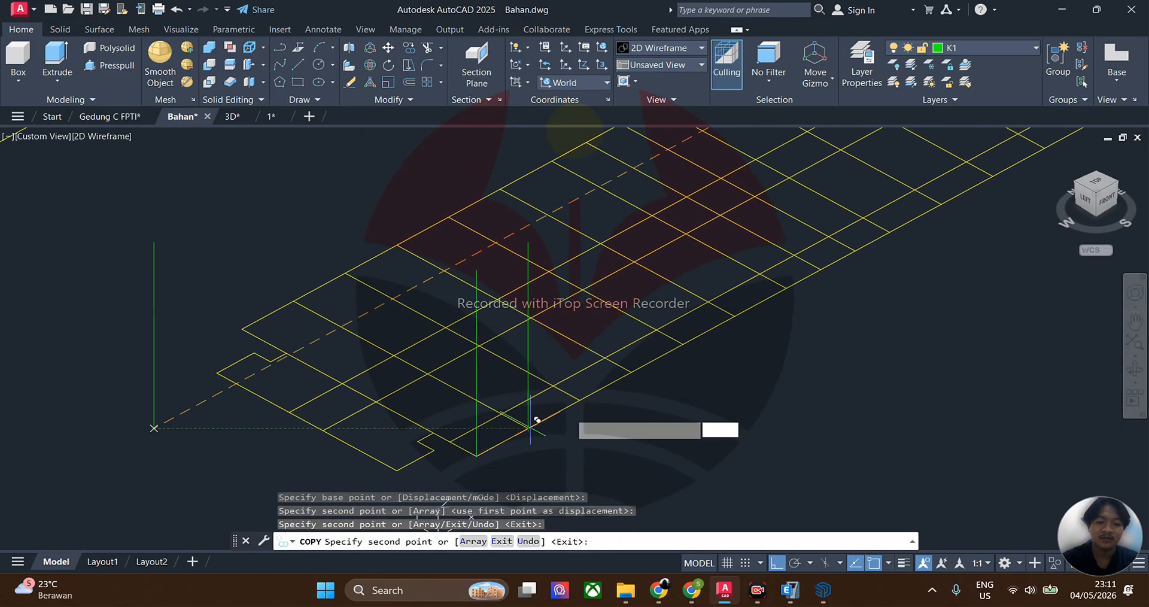
left_click(581, 400)
scroll(591, 394, "down", 4)
scroll(533, 438, "up", 3)
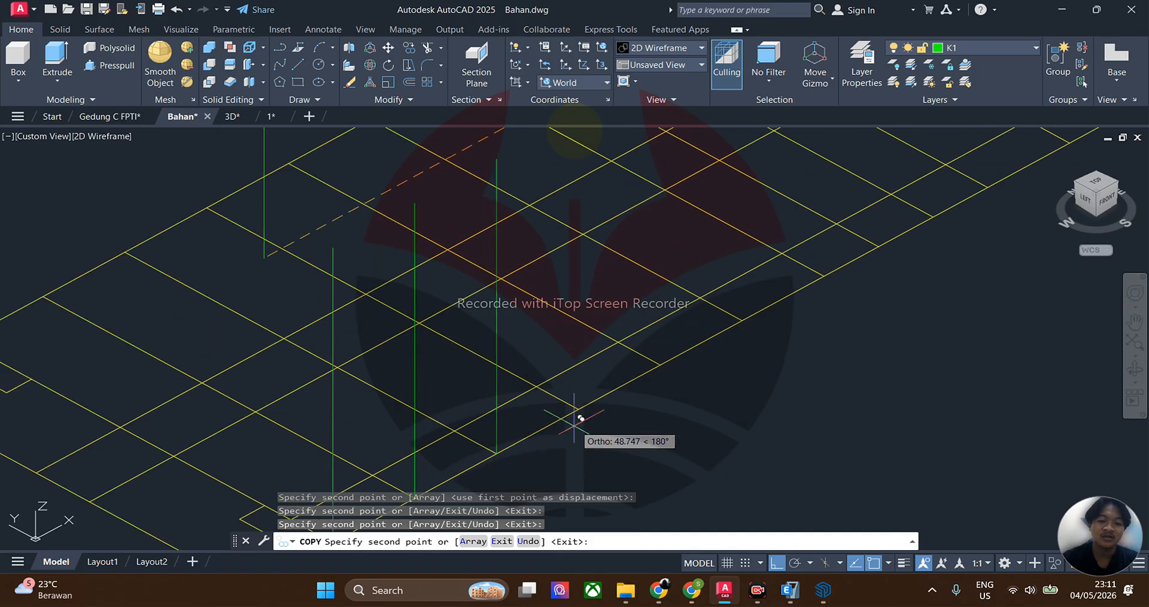
scroll(580, 401, "down", 2)
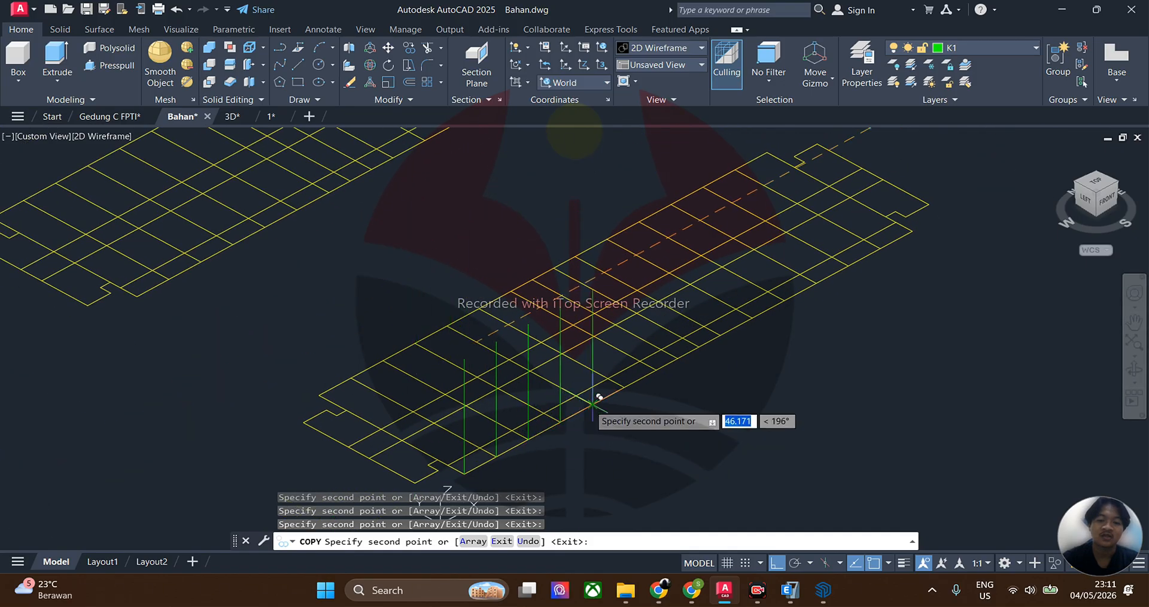
scroll(554, 405, "down", 5)
key("space")
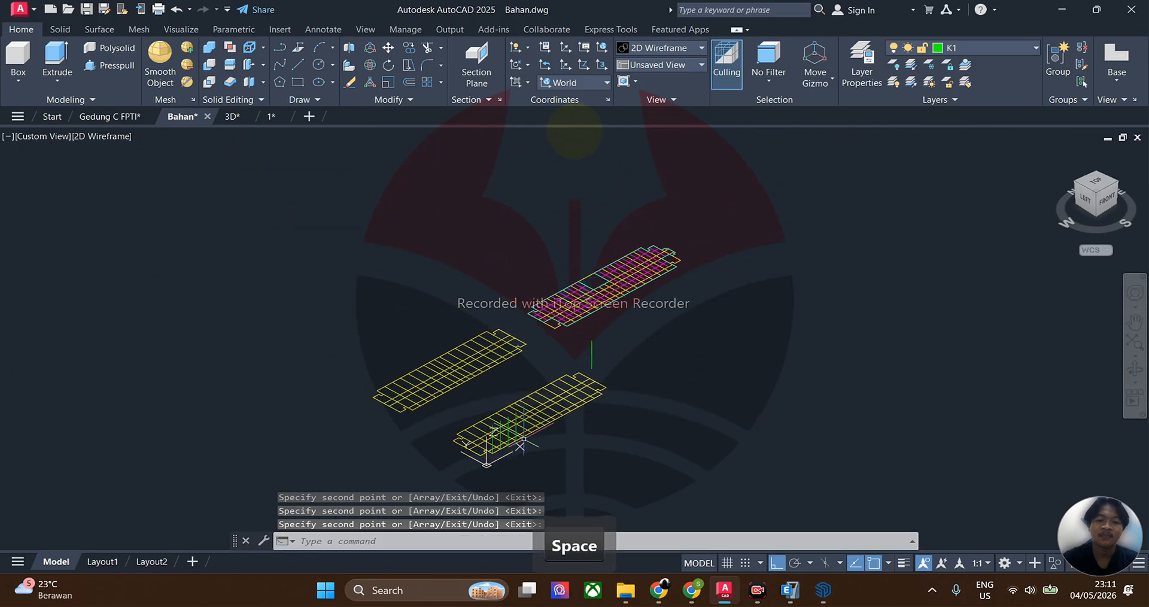
Step: Copy the cyan-and-magenta floor grid by its front corner to the top of the corner column's first segment, above the copied yellow grid
scroll(602, 257, "up", 4)
left_click(1097, 183)
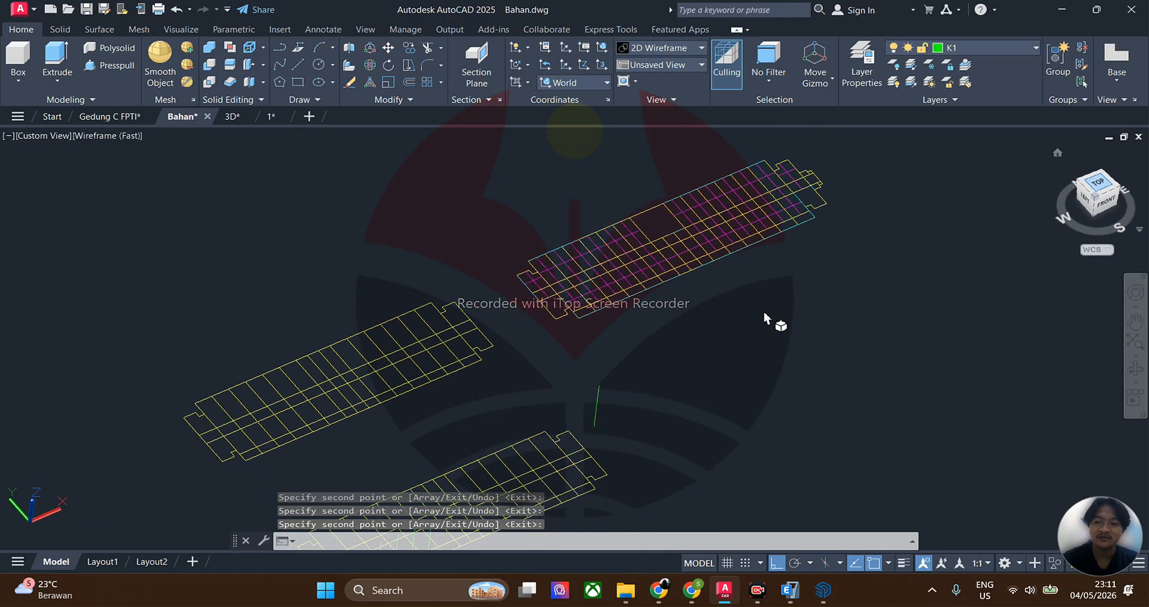
left_click(847, 329)
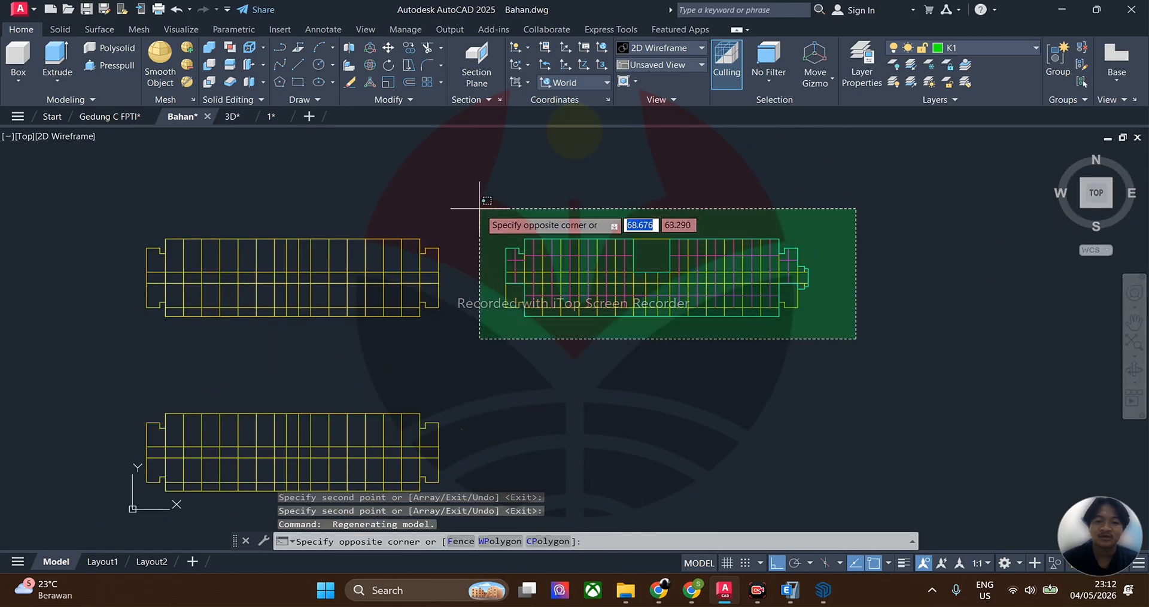
left_click(482, 205)
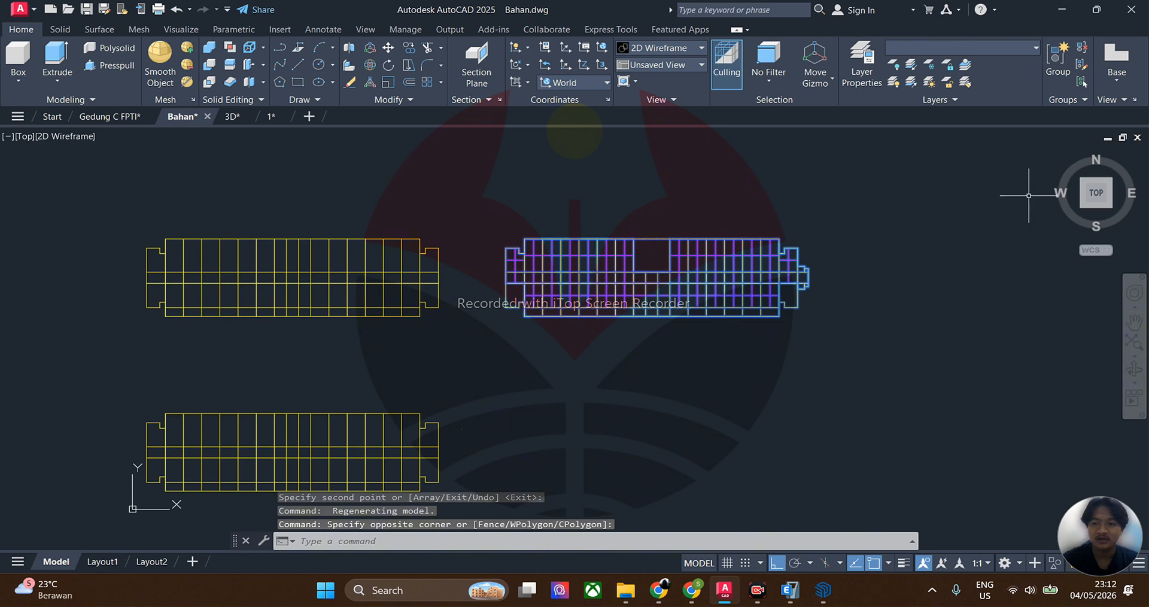
left_click(1057, 154)
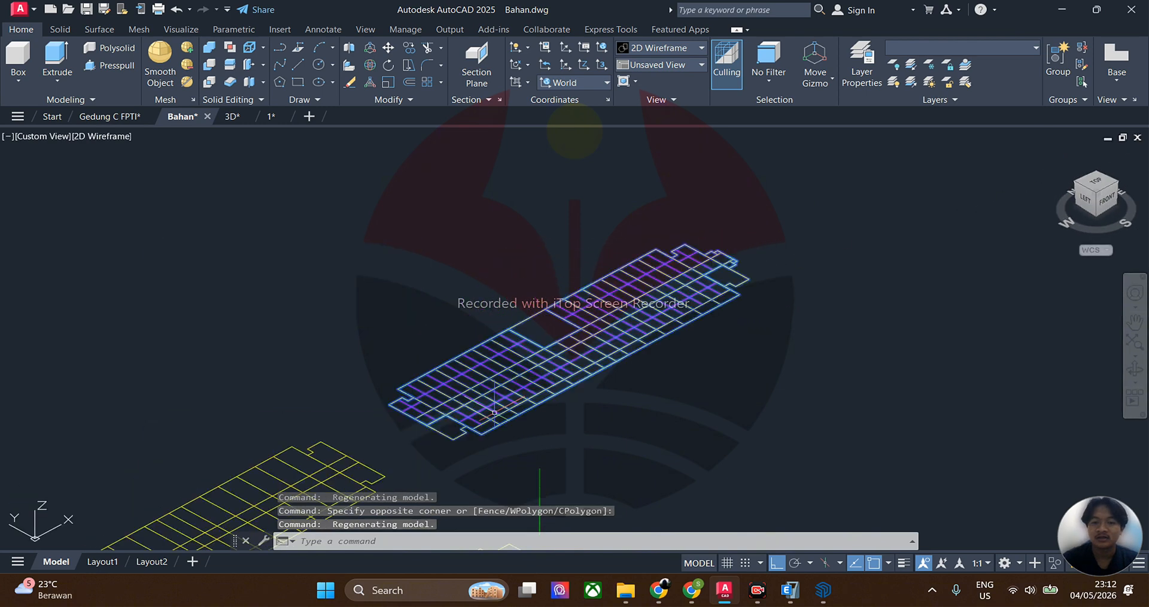
key("space")
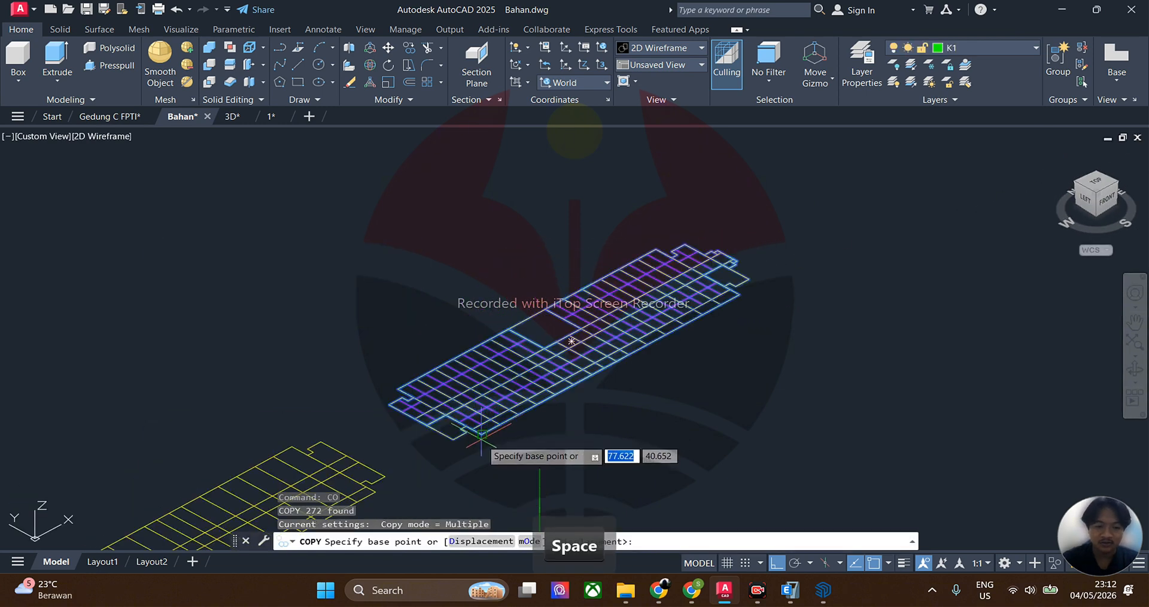
left_click(482, 433)
scroll(581, 426, "down", 6)
middle_click_drag(605, 426, 383, 395)
scroll(473, 397, "up", 8)
middle_click_drag(513, 395, 834, 350, "shift")
scroll(834, 350, "up", 4)
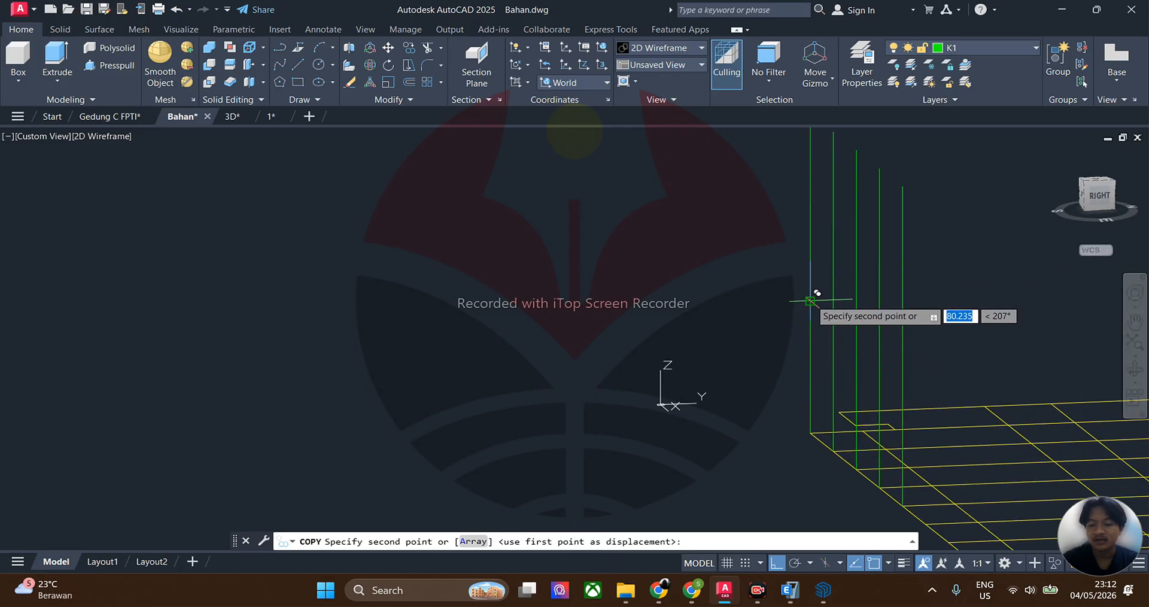
scroll(676, 365, "down", 5)
middle_click_drag(677, 374, 688, 326, "shift")
key("space")
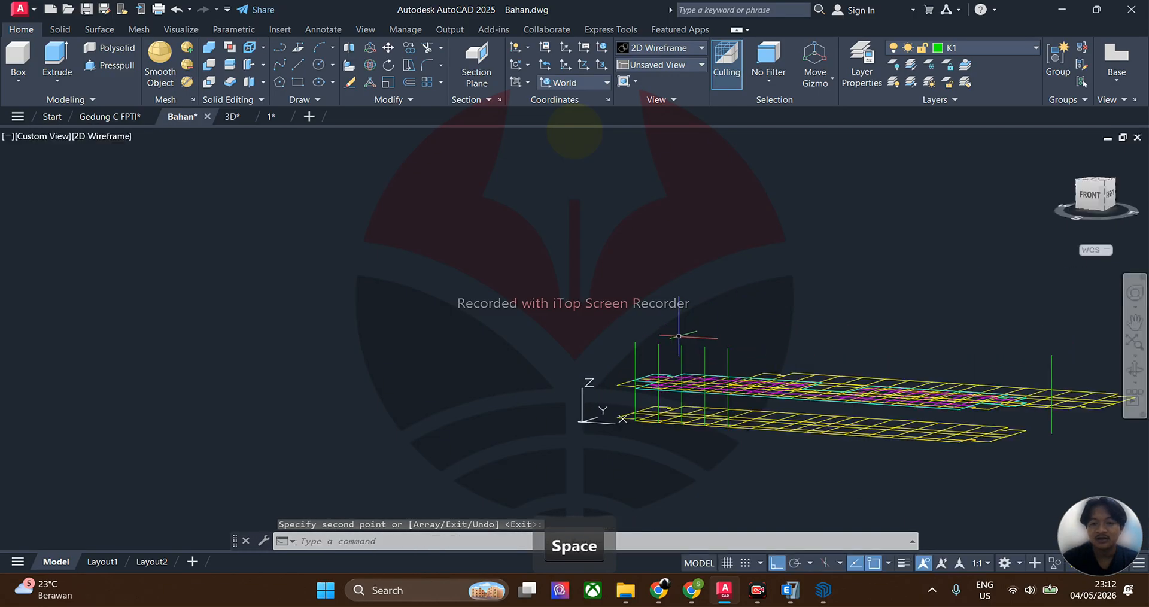
Step: Examine the completed frame model in 3D.dwg from a lower front angle and return to Bahan.dwg
left_click(233, 116)
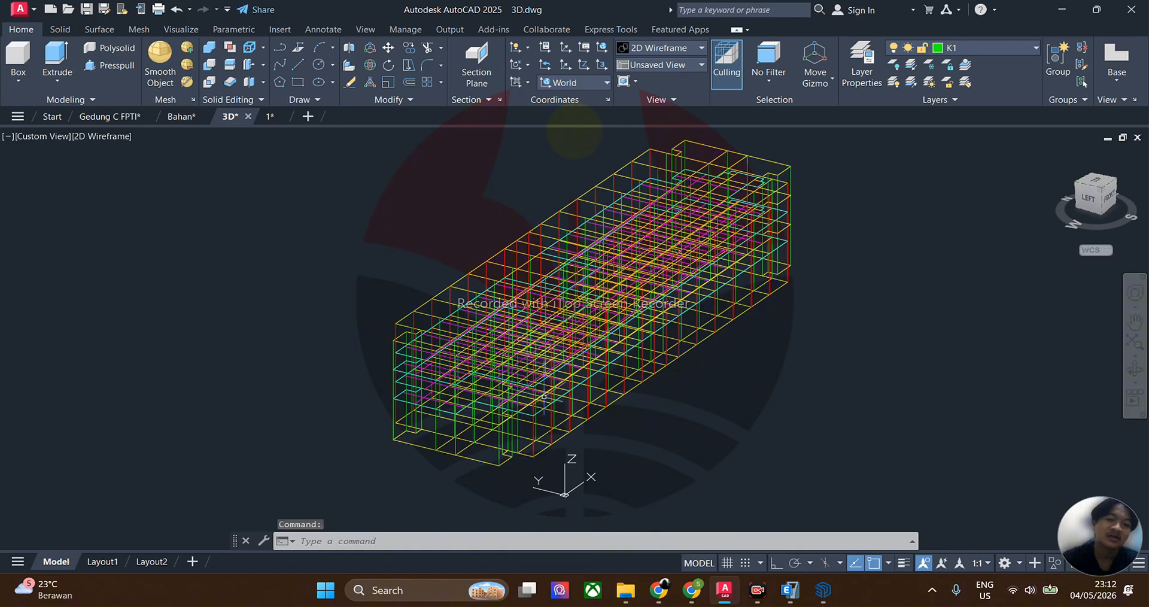
middle_click_drag(573, 392, 500, 352, "shift")
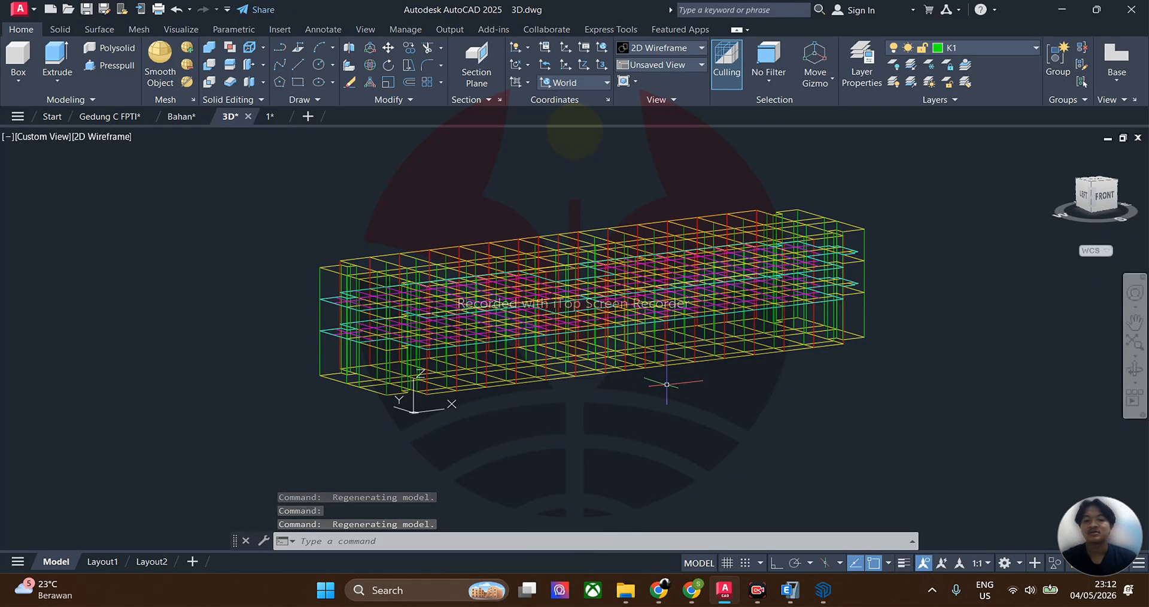
left_click(178, 117)
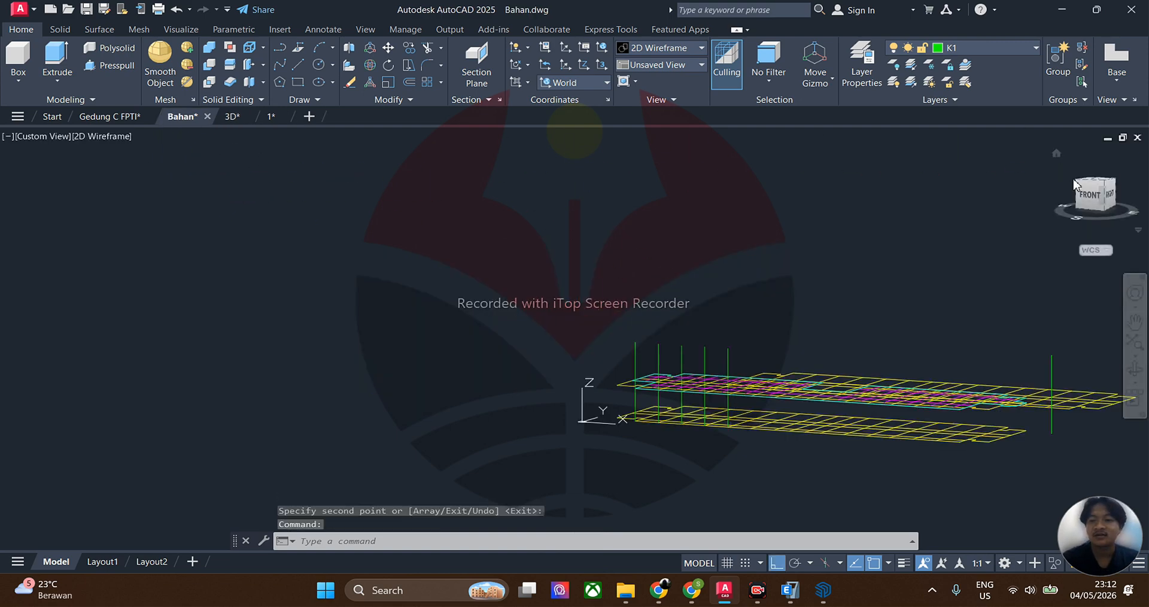
Step: Inspect the stacked grids and columns in an isometric view, and look at the original yellow grid from the top
middle_click_drag(676, 332, 934, 282, "shift")
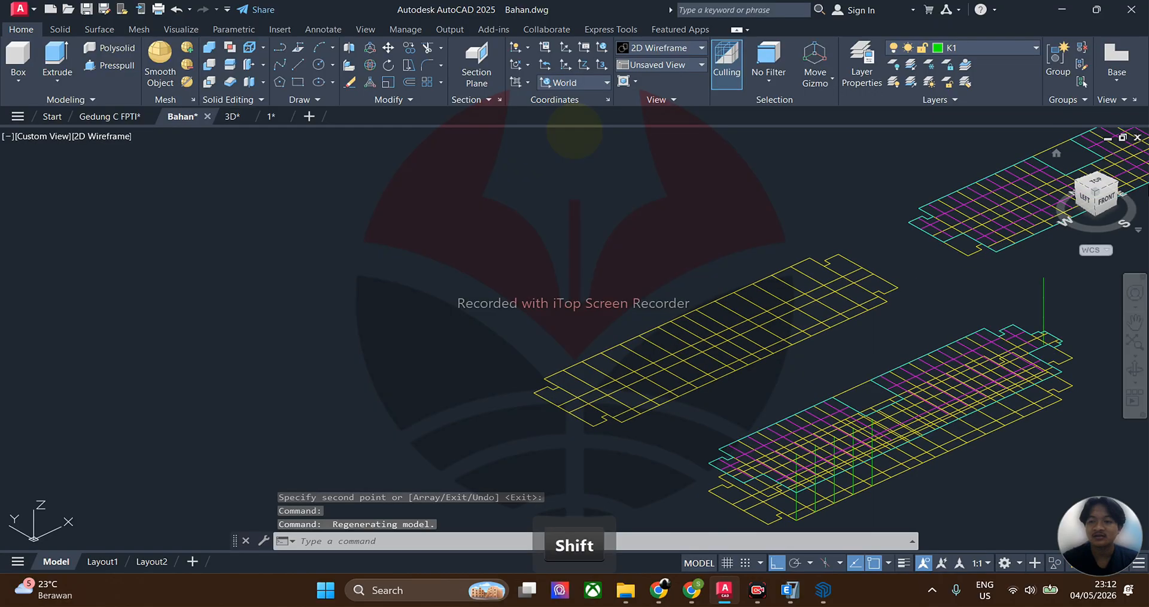
left_click(1056, 221)
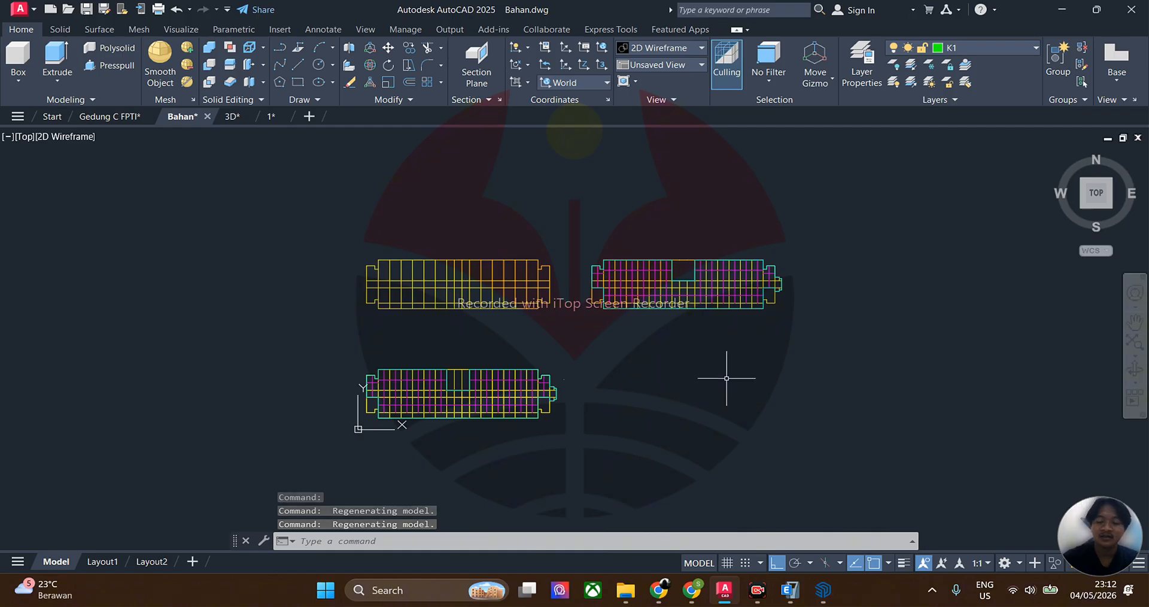
scroll(417, 286, "up", 4)
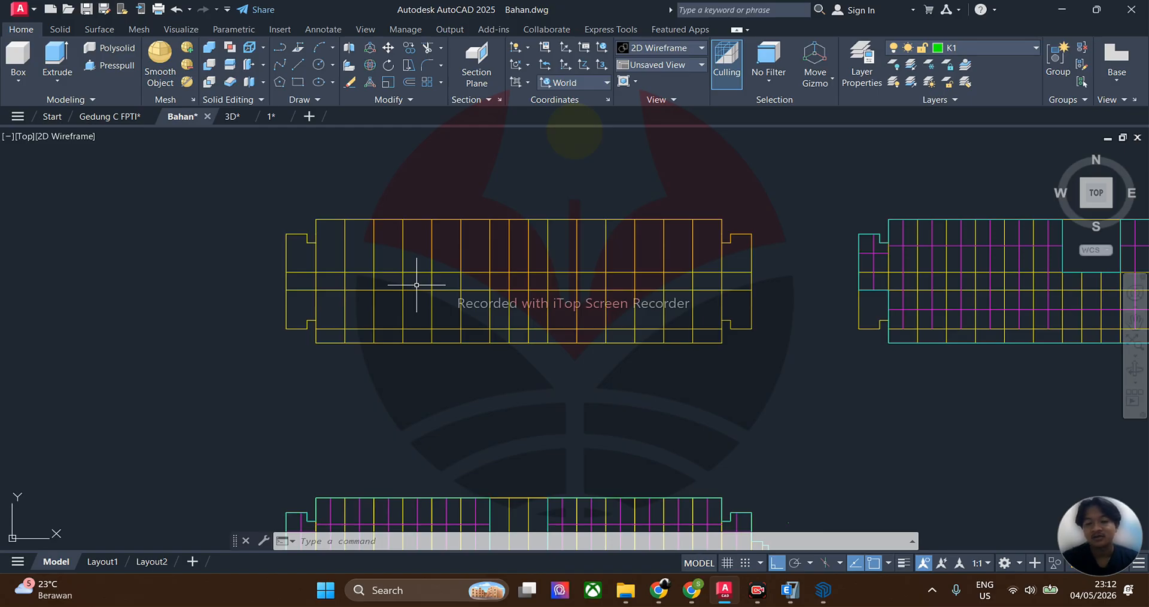
Step: Check the properties of the vertical beam line at the yellow grid's lower-left notch and review the whole grid
scroll(310, 303, "up", 6)
left_click(346, 289)
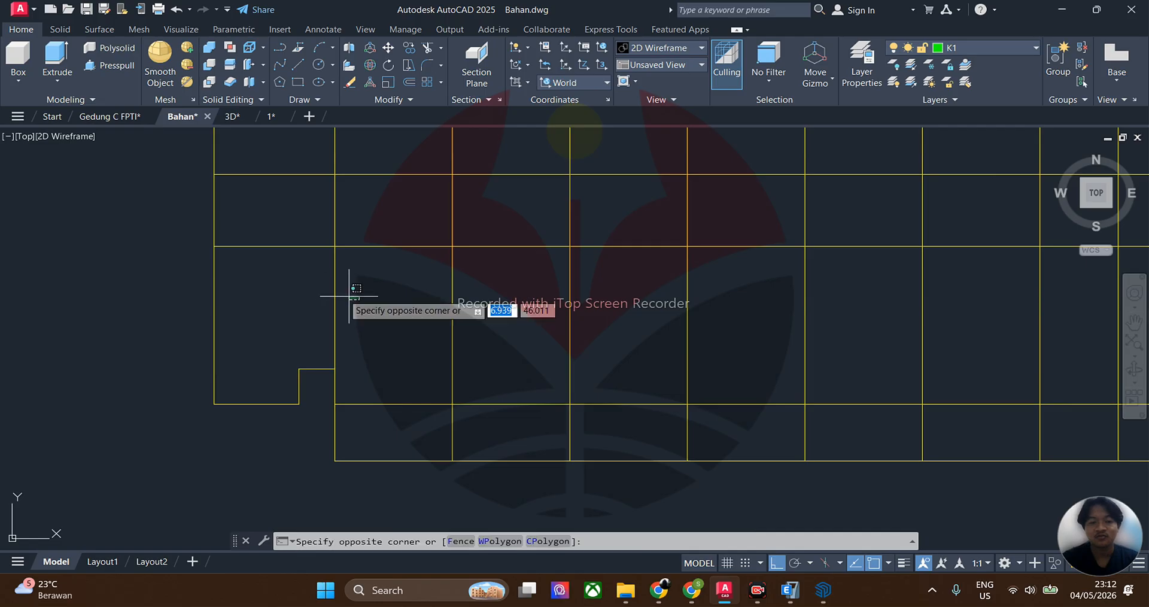
left_click(270, 276)
key("ctrl+1")
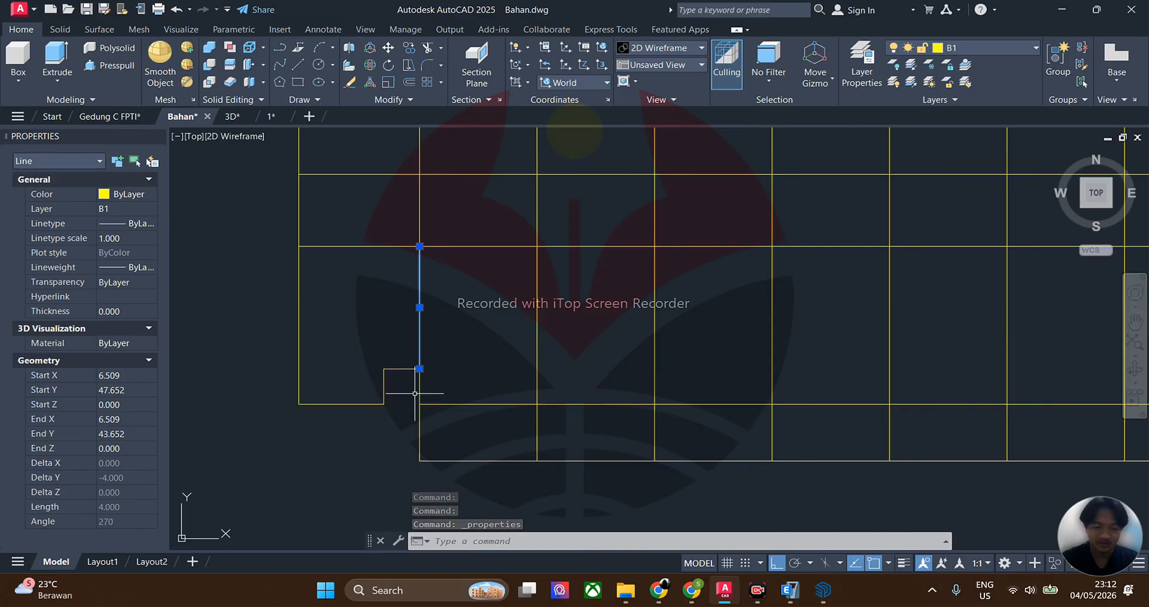
key("Escape")
scroll(425, 410, "down", 5)
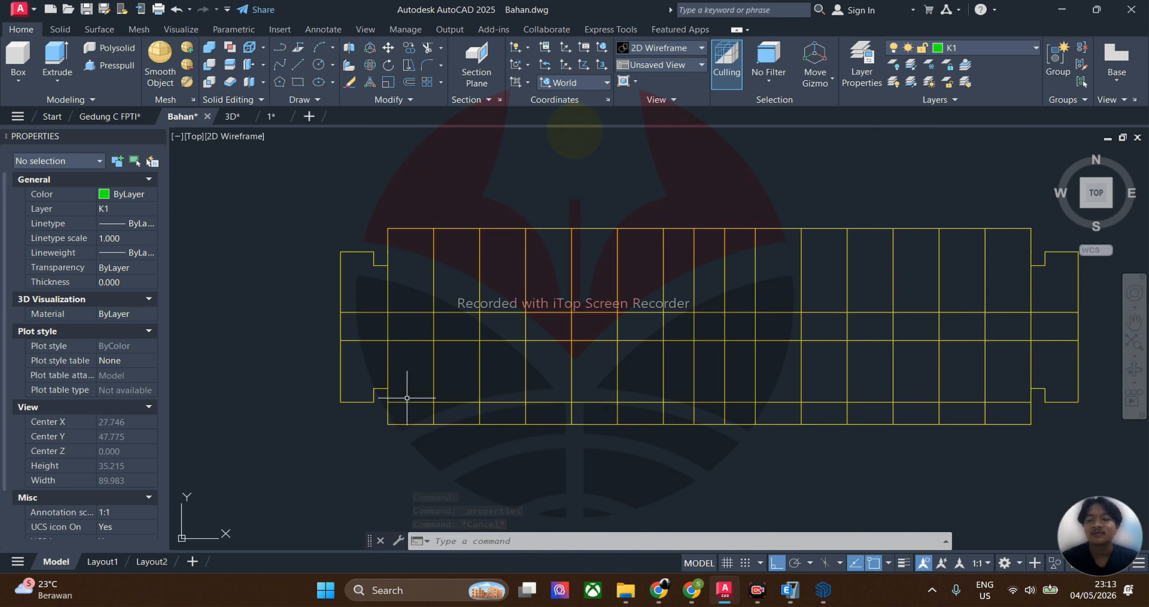
scroll(407, 398, "down", 1)
scroll(419, 374, "up", 3)
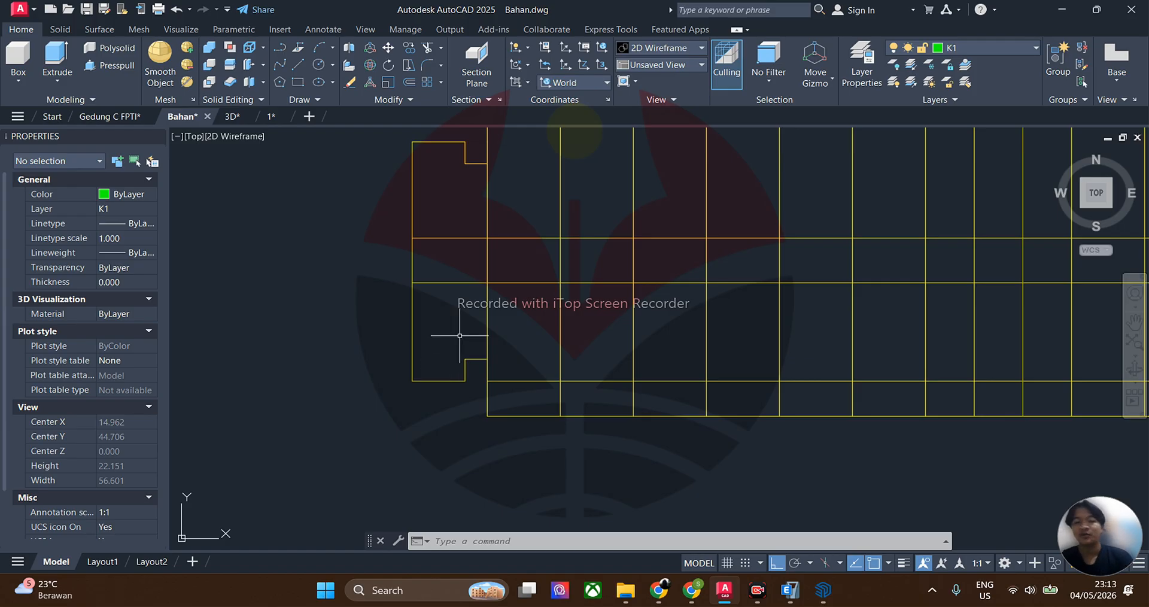
scroll(416, 365, "down", 2)
scroll(372, 367, "up", 3)
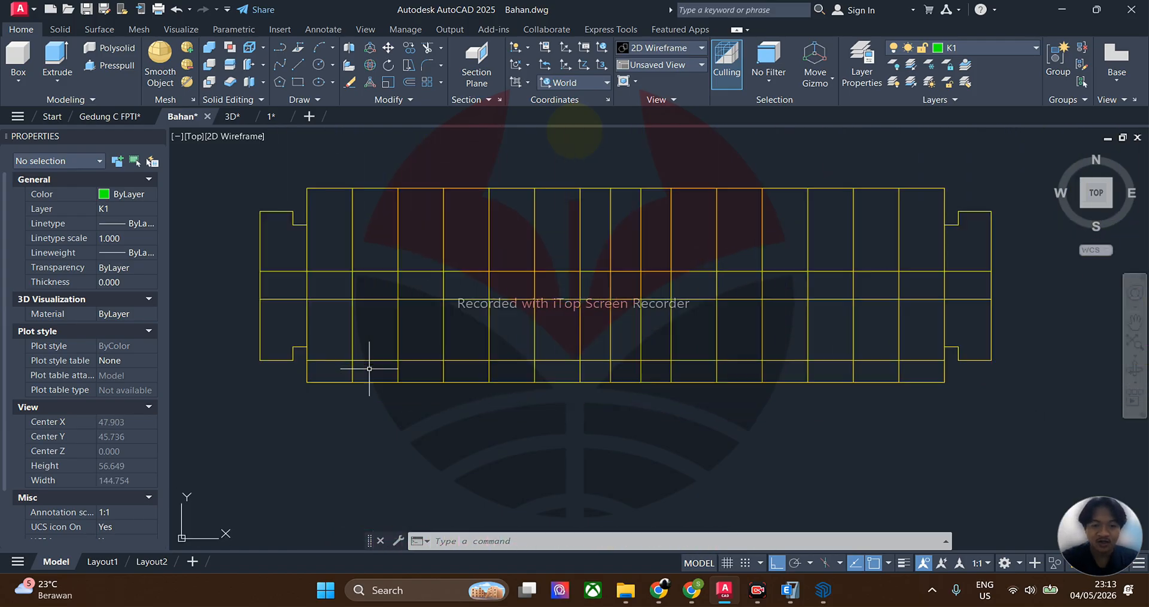
Step: Draw a trial line along the yellow grid's lower beam row between its two end columns, and cut it out
key("space")
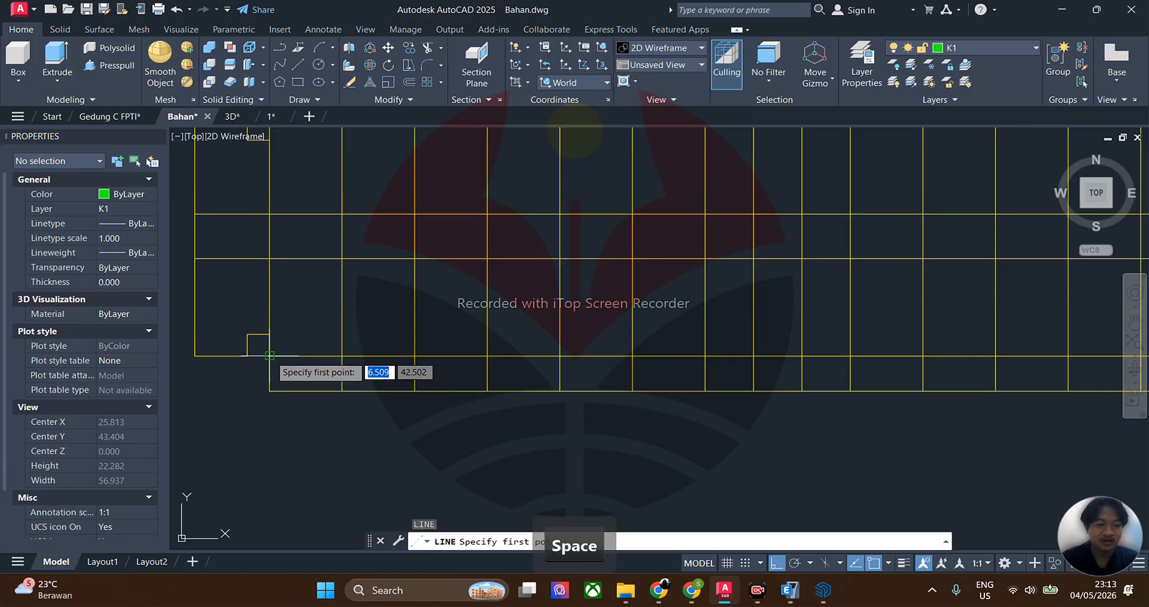
left_click(260, 351)
scroll(497, 350, "down", 3)
scroll(581, 316, "up", 3)
scroll(582, 315, "up", 4)
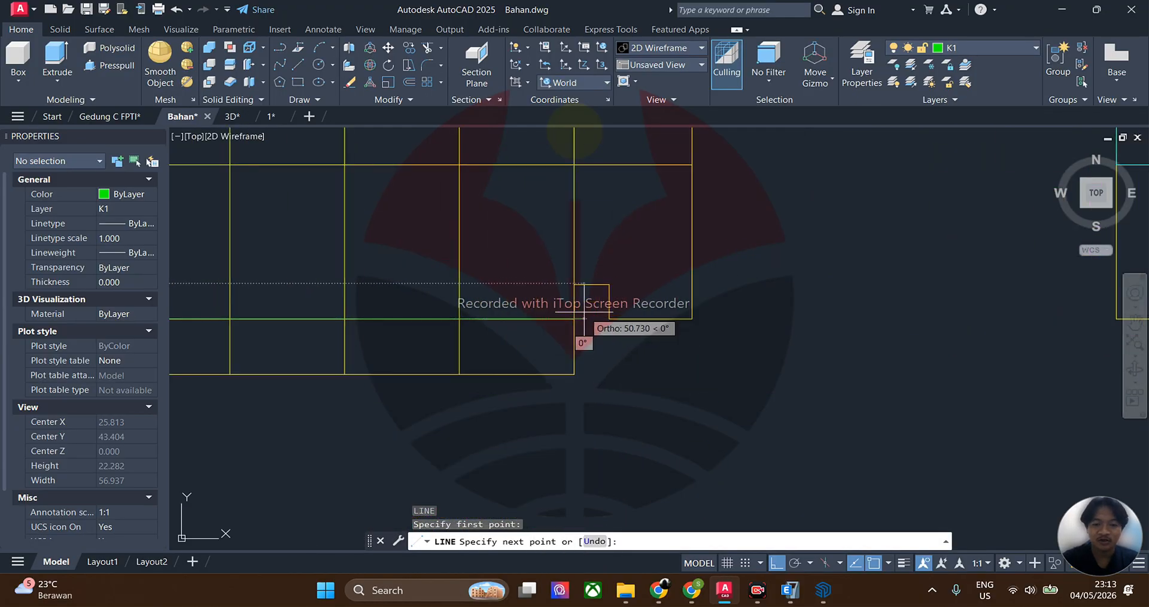
left_click(574, 319)
key("Escape")
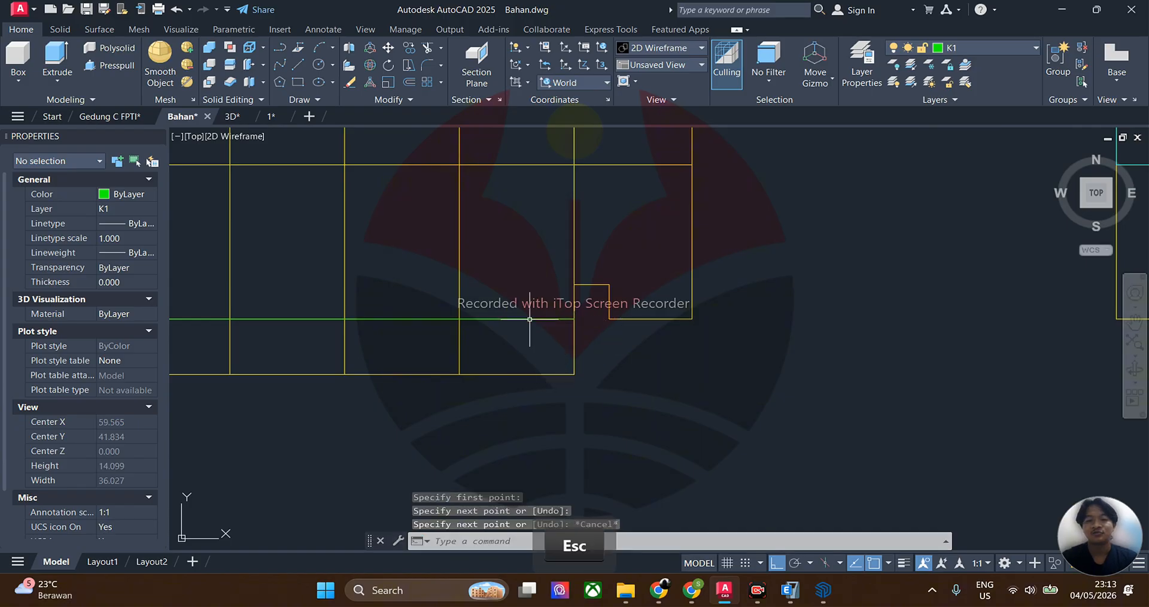
left_click(529, 318)
key("ctrl+x")
scroll(527, 326, "down", 4)
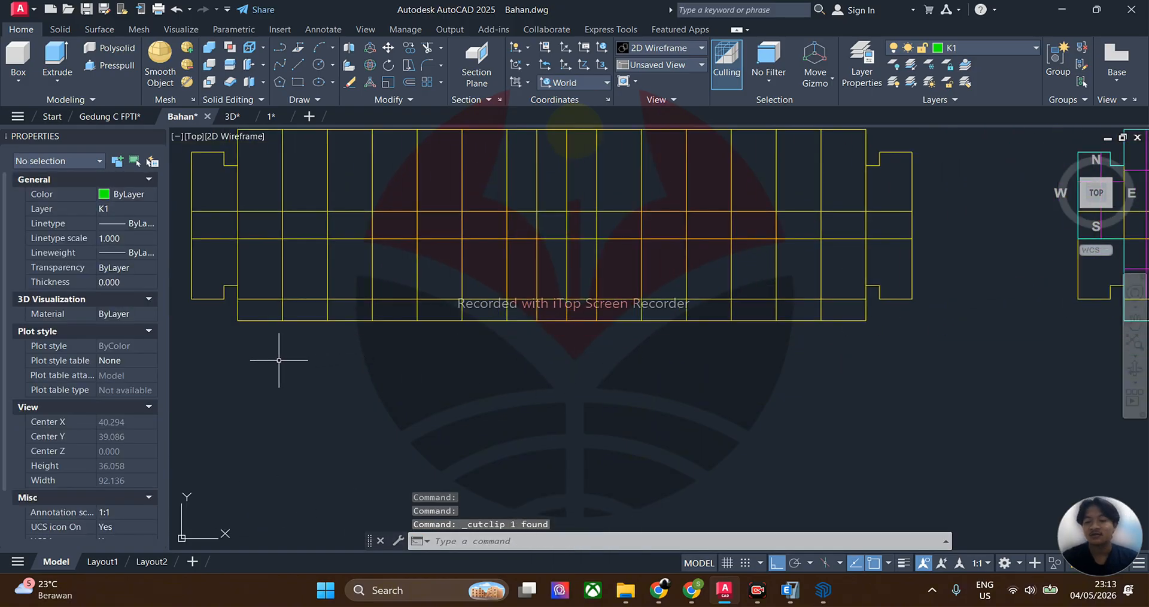
Step: Select neighbouring beam segments along the yellow grid's lower row to check how they are divided, and clear the selection
scroll(205, 321, "up", 5)
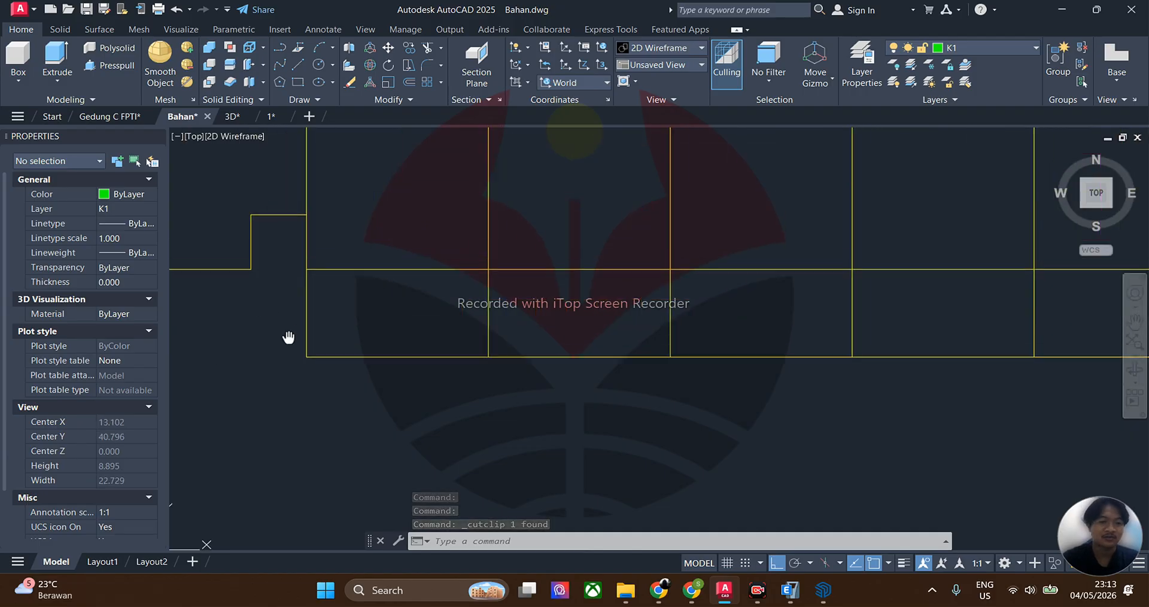
left_click(437, 275)
left_click(386, 213)
left_click(634, 295)
left_click(569, 218)
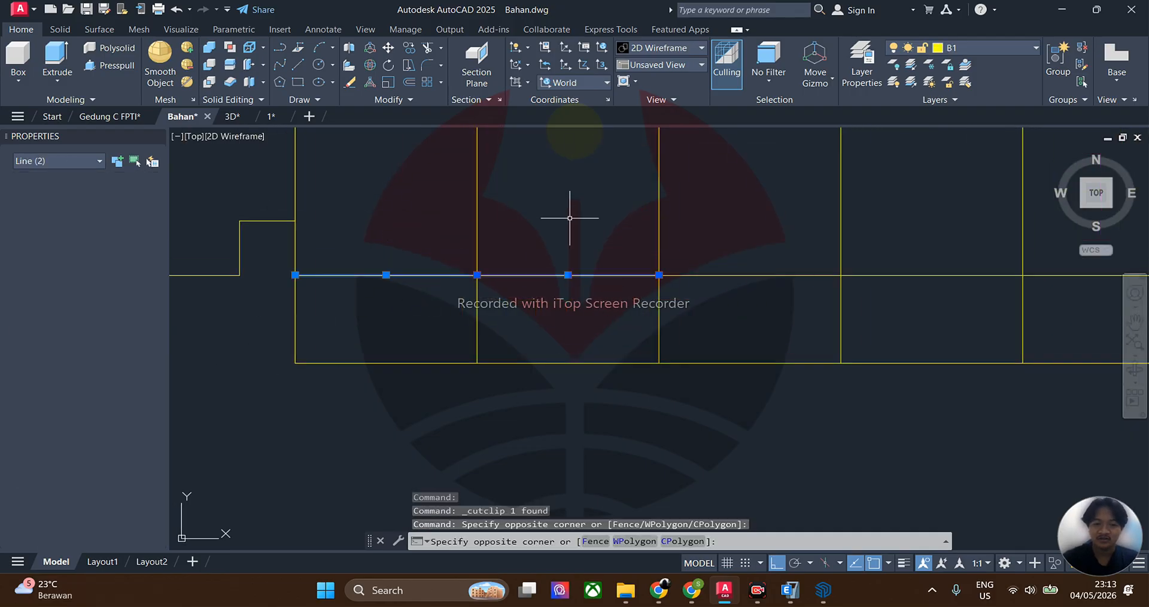
scroll(615, 315, "down", 2)
middle_click_drag(615, 315, 554, 338)
left_click(655, 318)
key("Escape")
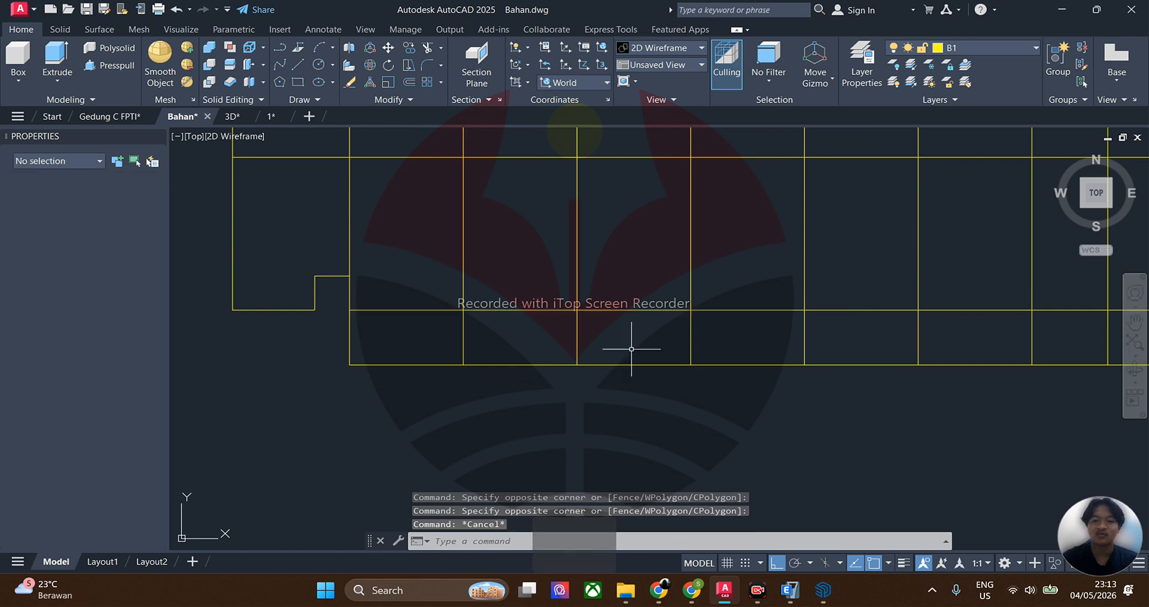
Step: Inspect the cyan floor slab outline of the cyan-and-magenta grid and its properties, and compare the floor grids
scroll(746, 298, "down", 5)
scroll(745, 298, "down", 2)
scroll(744, 307, "up", 4)
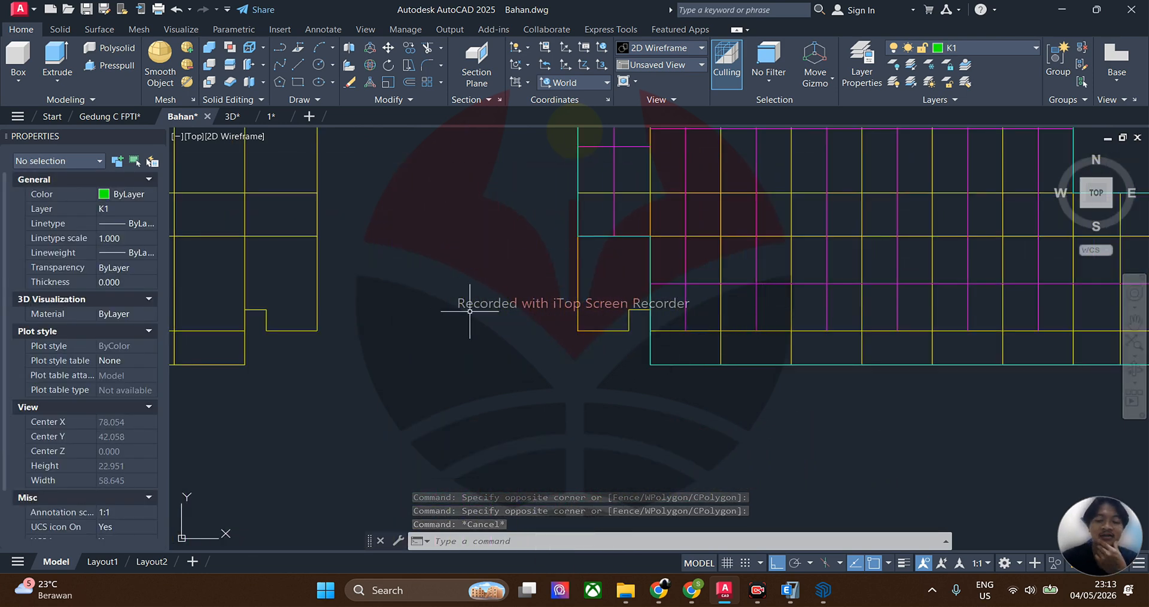
scroll(597, 372, "down", 2)
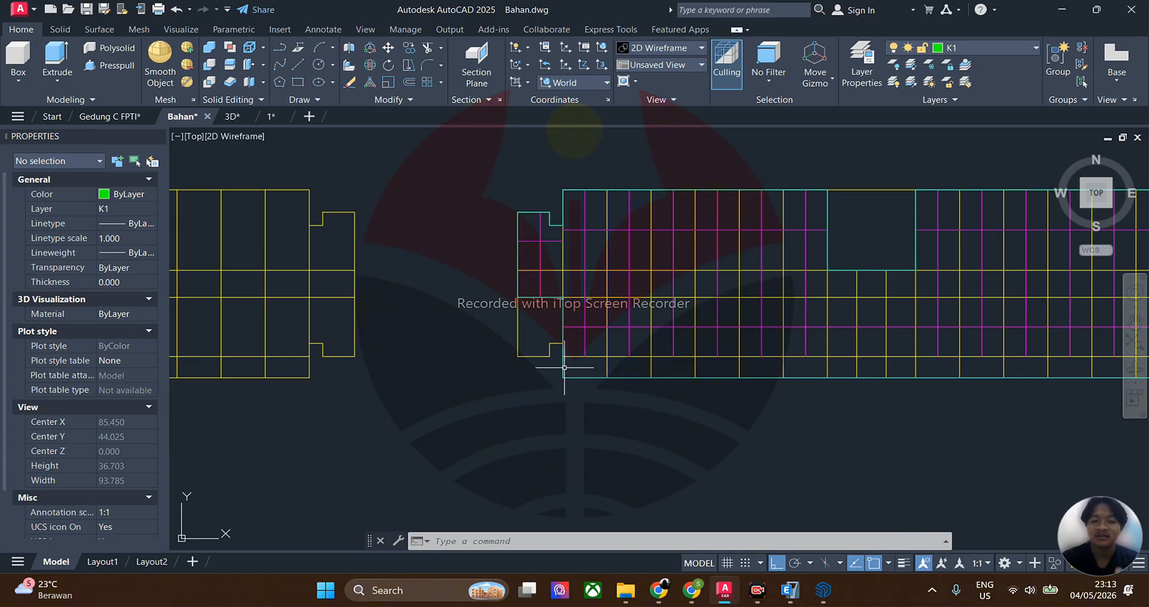
left_click(573, 378)
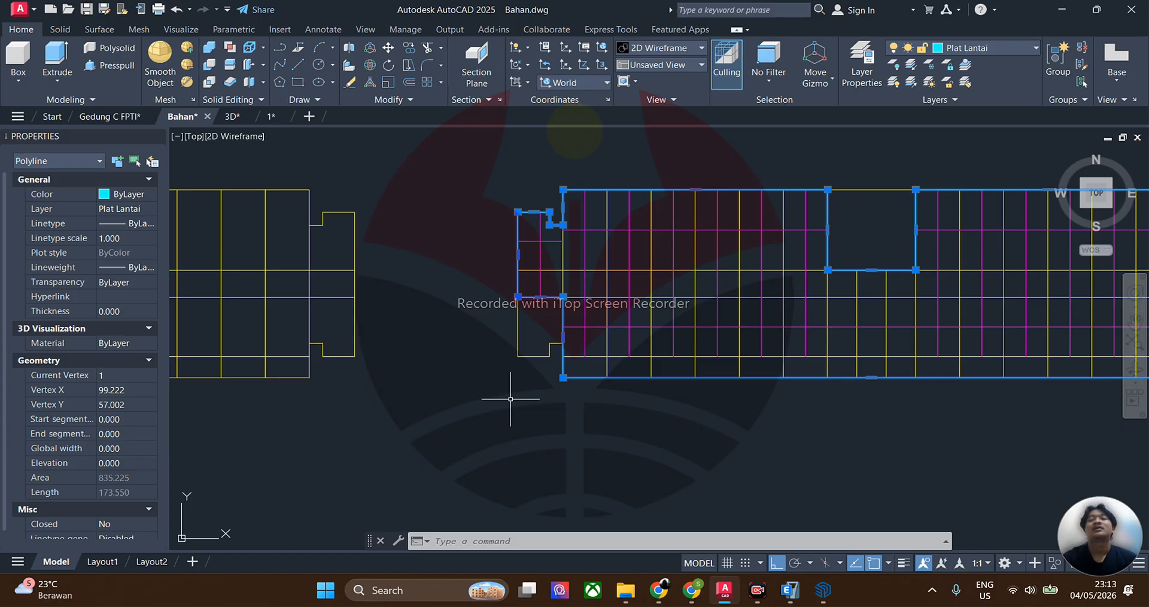
scroll(526, 377, "down", 6)
middle_click_drag(534, 376, 590, 343)
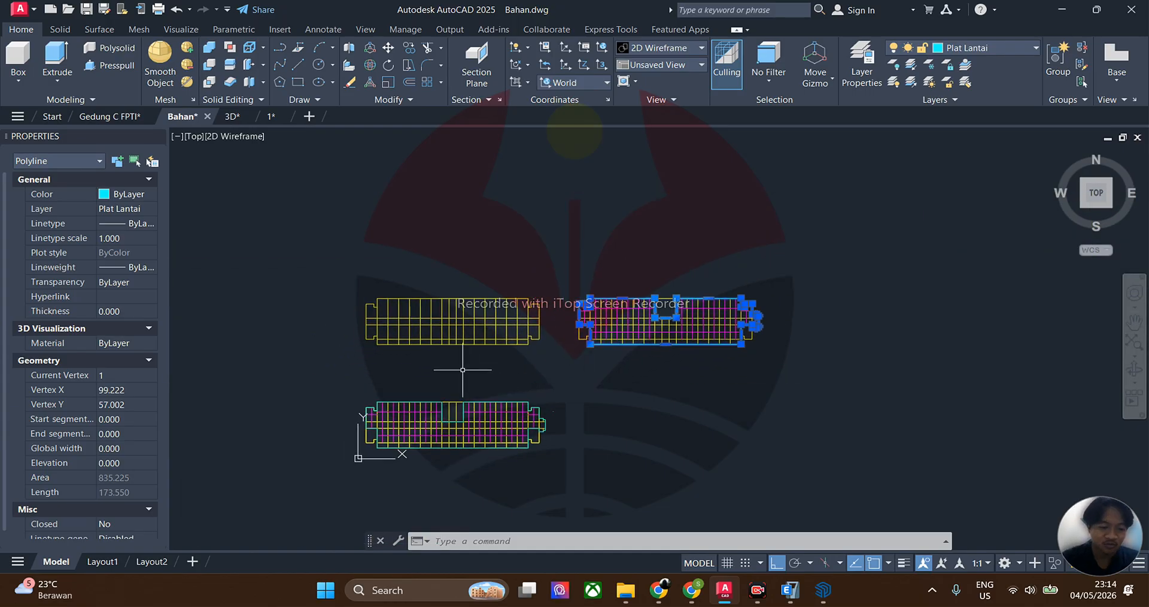
key("Escape")
scroll(479, 395, "up", 4)
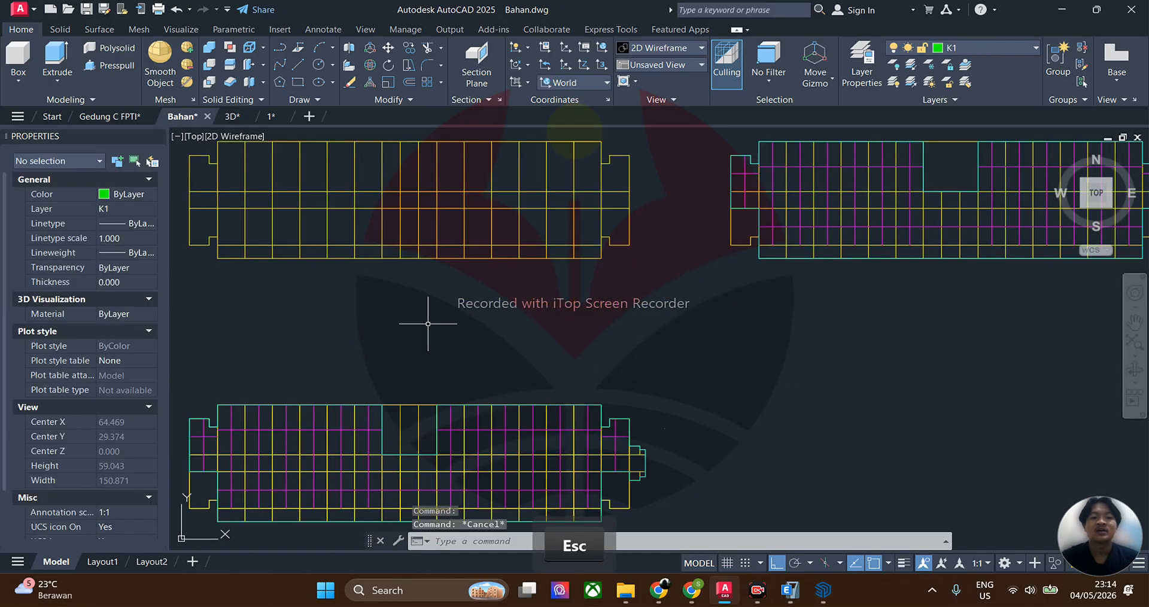
Step: Open the 3D.dwg drawing and examine the completed frame model from a higher angle
left_click(229, 121)
scroll(551, 369, "down", 1)
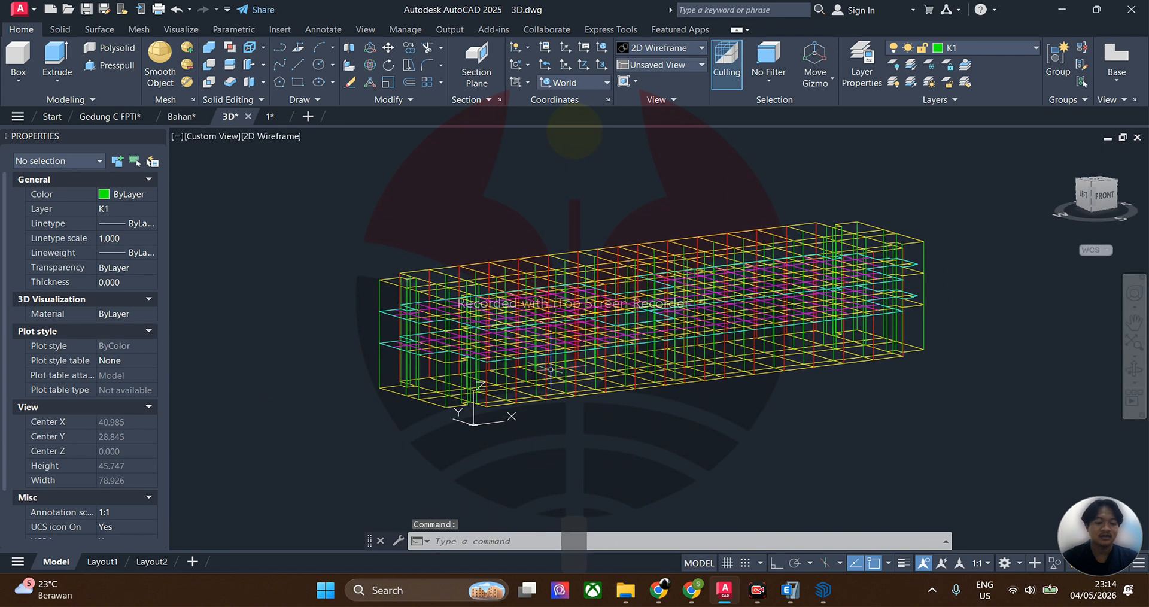
mouse_move(551, 368)
middle_mouse_down("shift")
mouse_move(490, 405)
mouse_move(552, 386)
mouse_move(546, 402)
mouse_move(556, 388)
middle_mouse_up("shift")
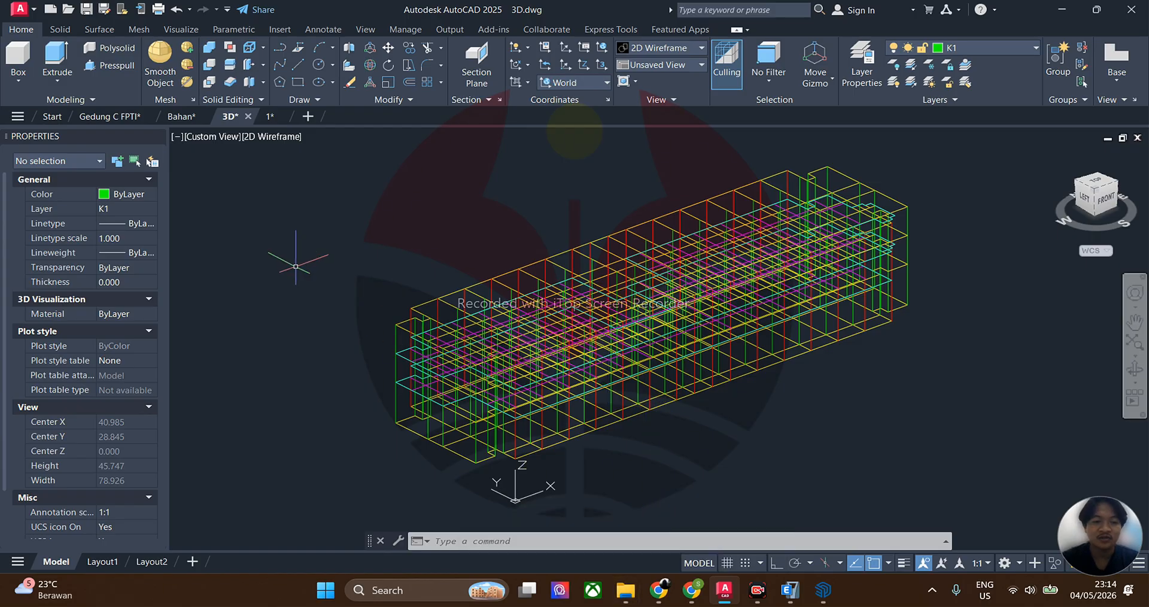
Step: Switch to ETABS and start a new model with built-in settings and Metric SI display units
mouse_move(625, 568)
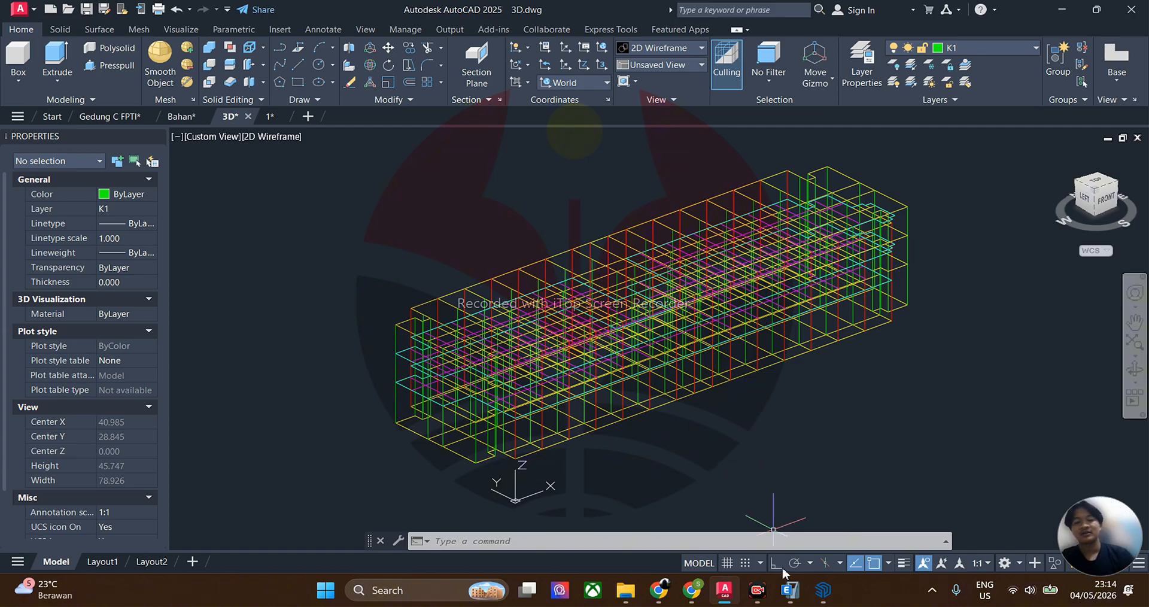
mouse_move(790, 589)
left_click(790, 542)
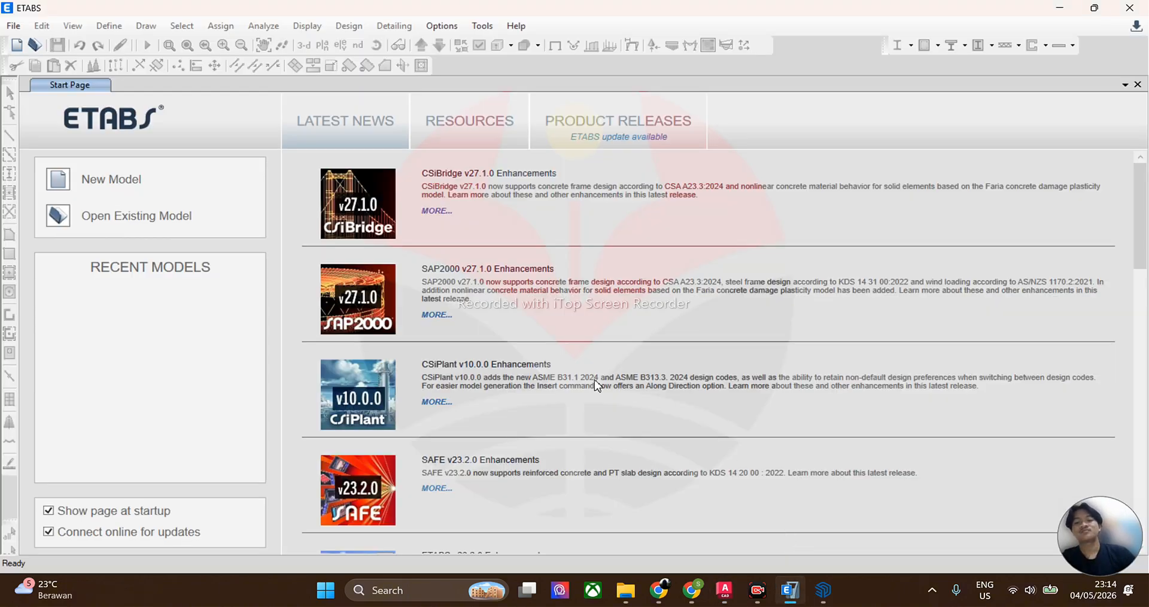
left_click(115, 186)
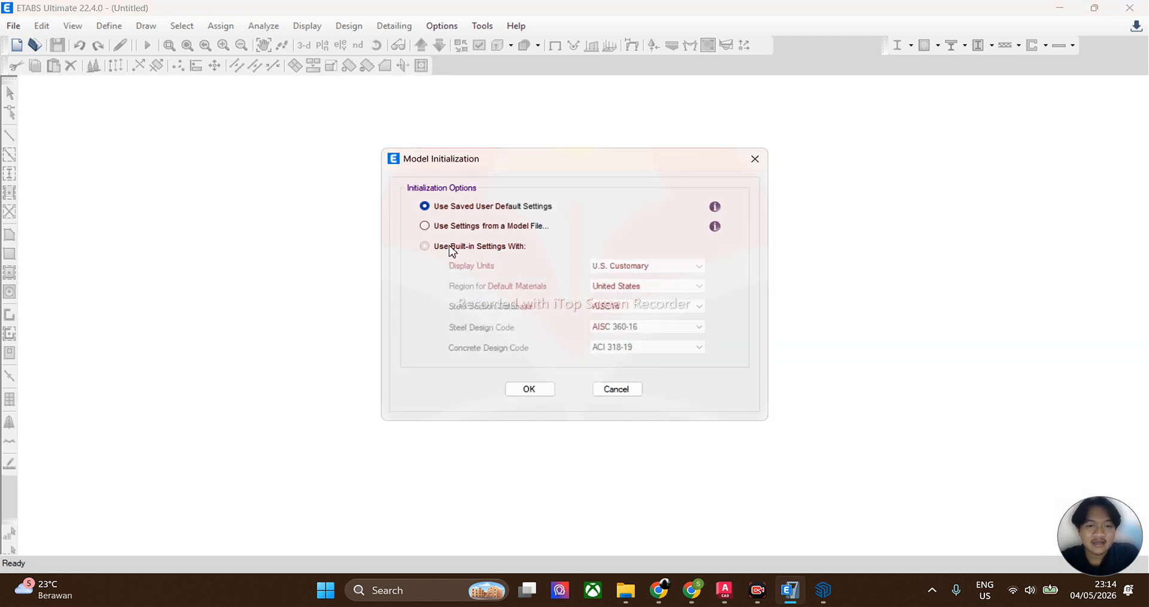
left_click(452, 250)
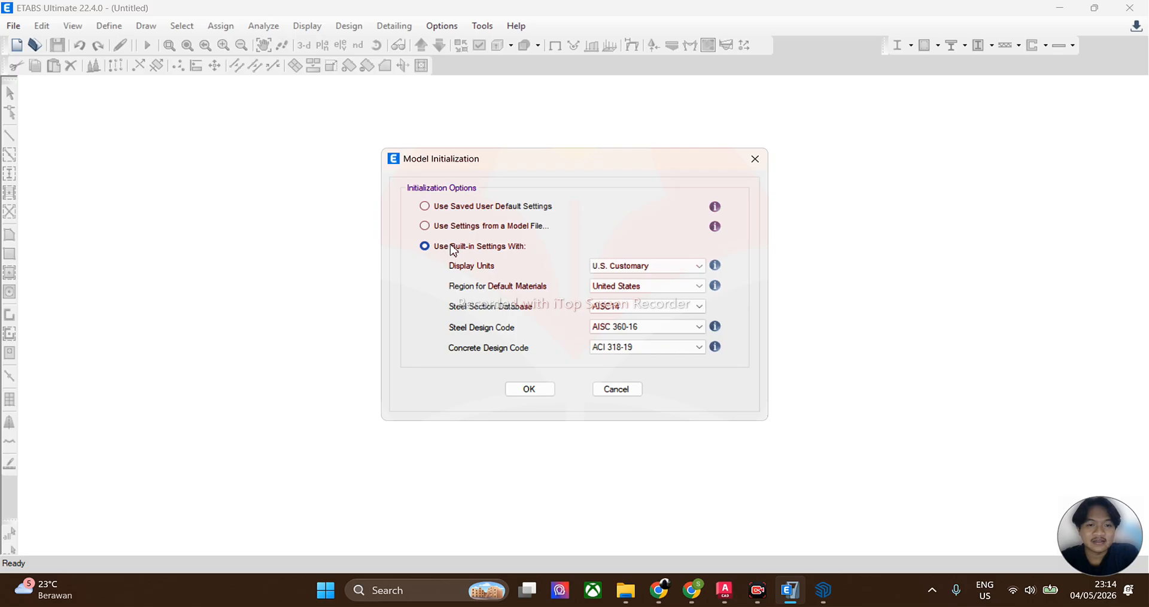
left_click(659, 270)
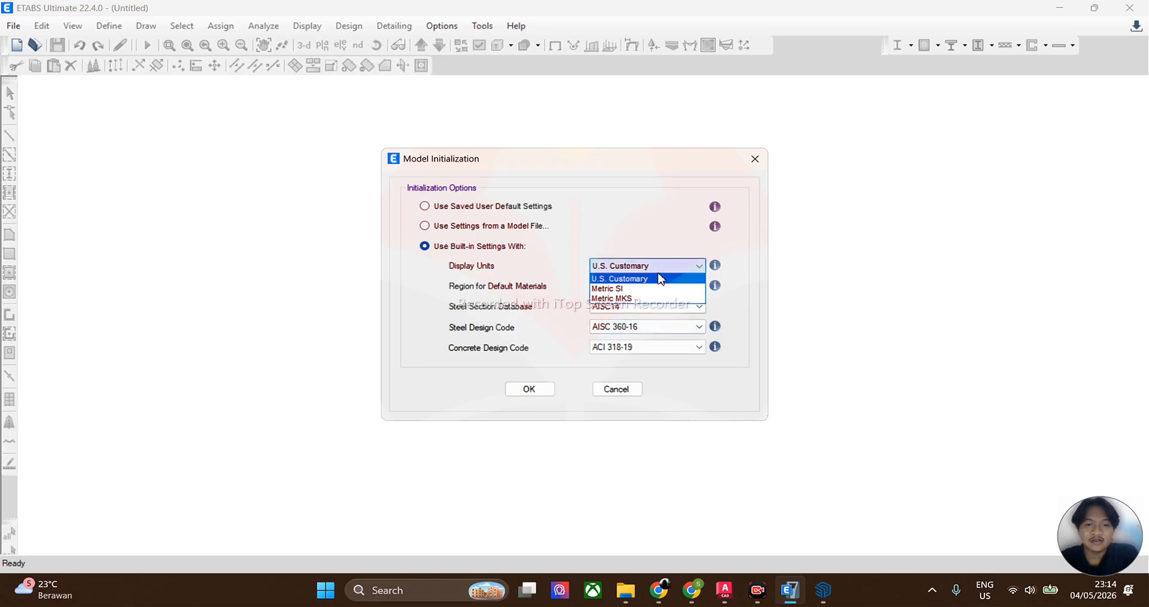
left_click(631, 291)
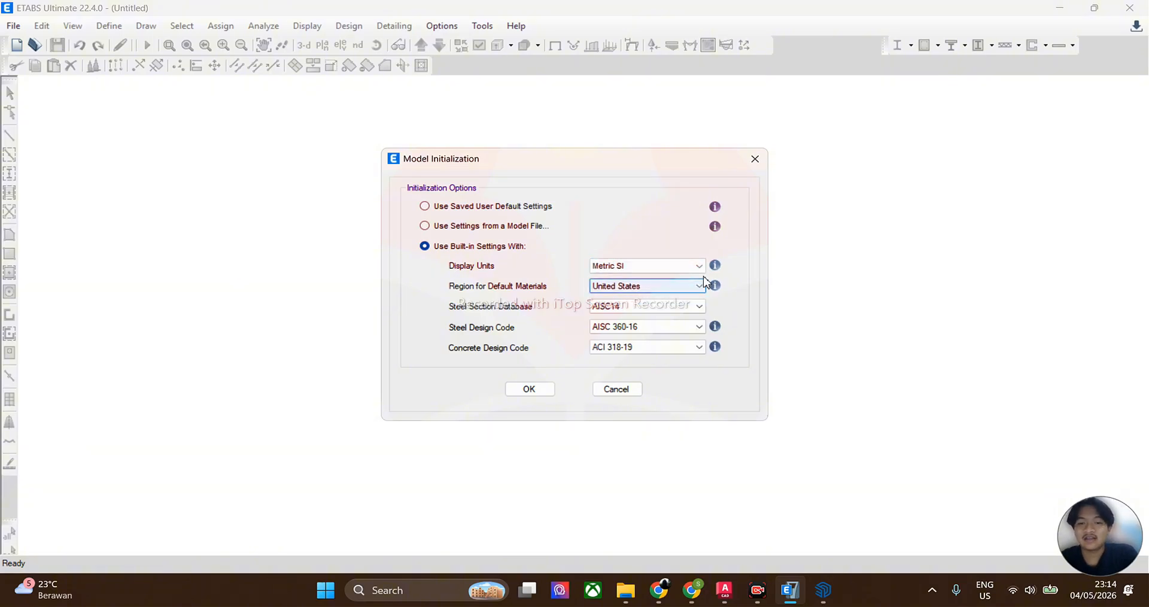
left_click(513, 392)
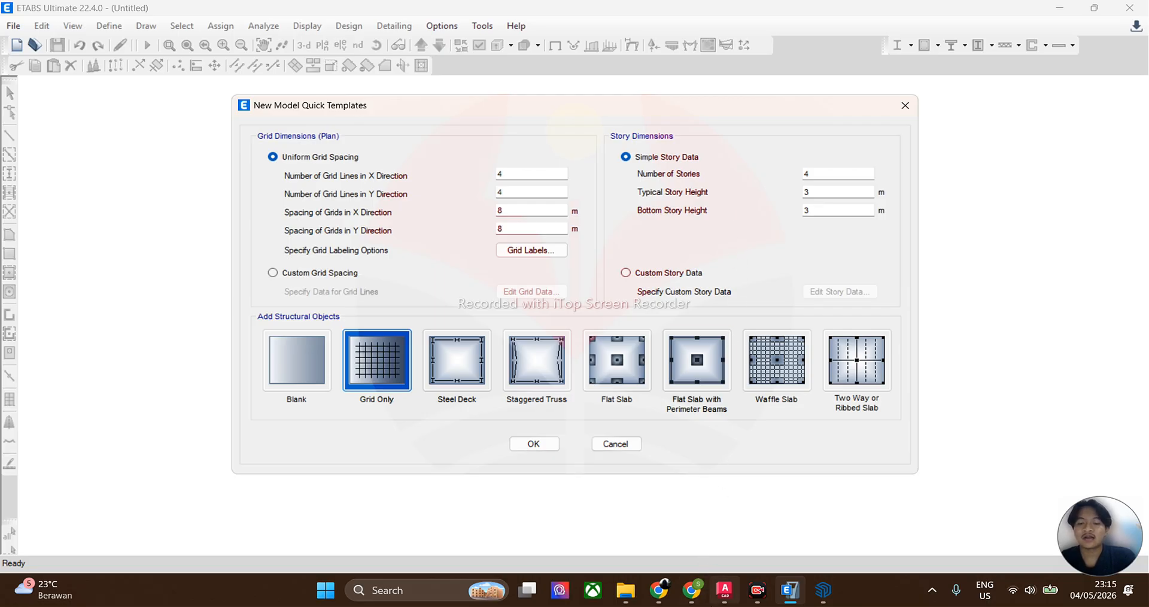
Step: Switch back to AutoCAD and examine the storey levels at the end of the 3D frame from the front
mouse_move(724, 590)
left_click(790, 516)
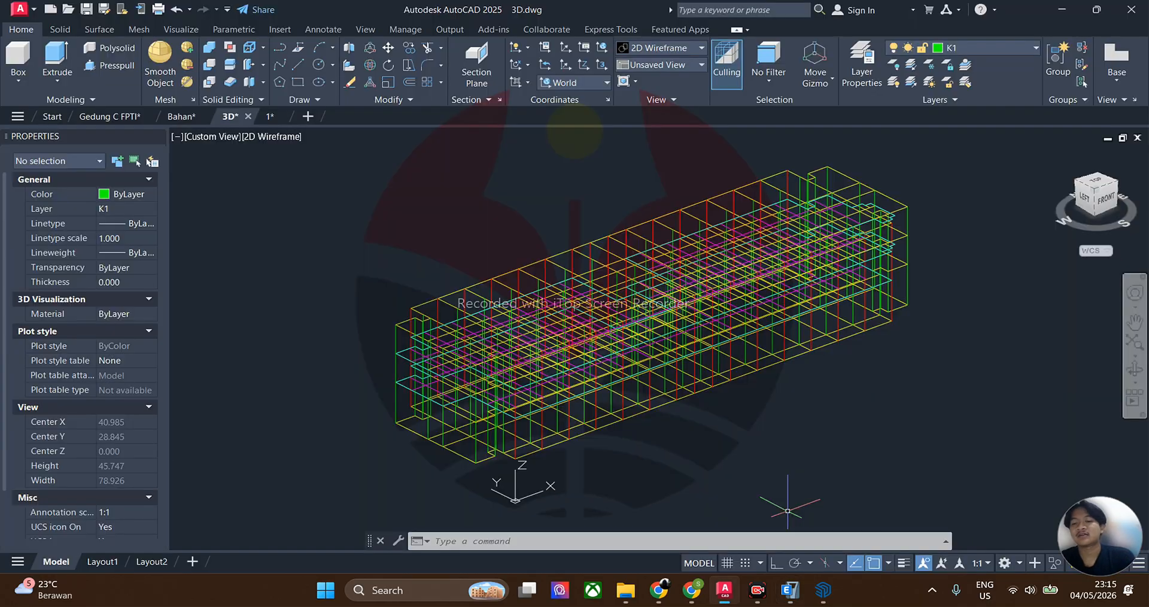
middle_click_drag(614, 450, 497, 397, "shift")
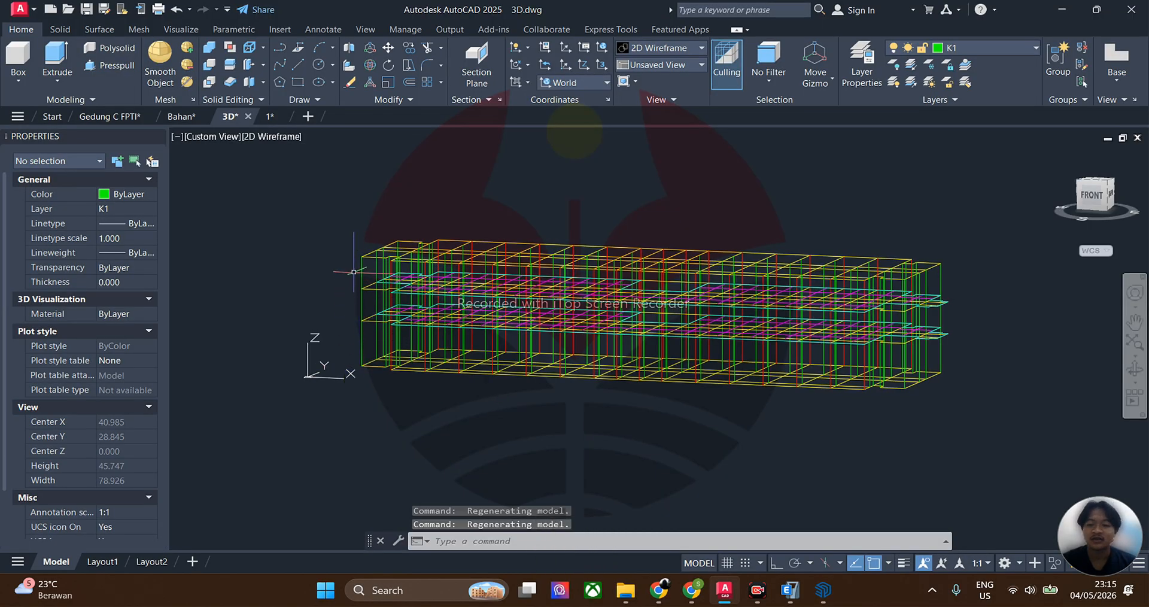
scroll(365, 255, "up", 5)
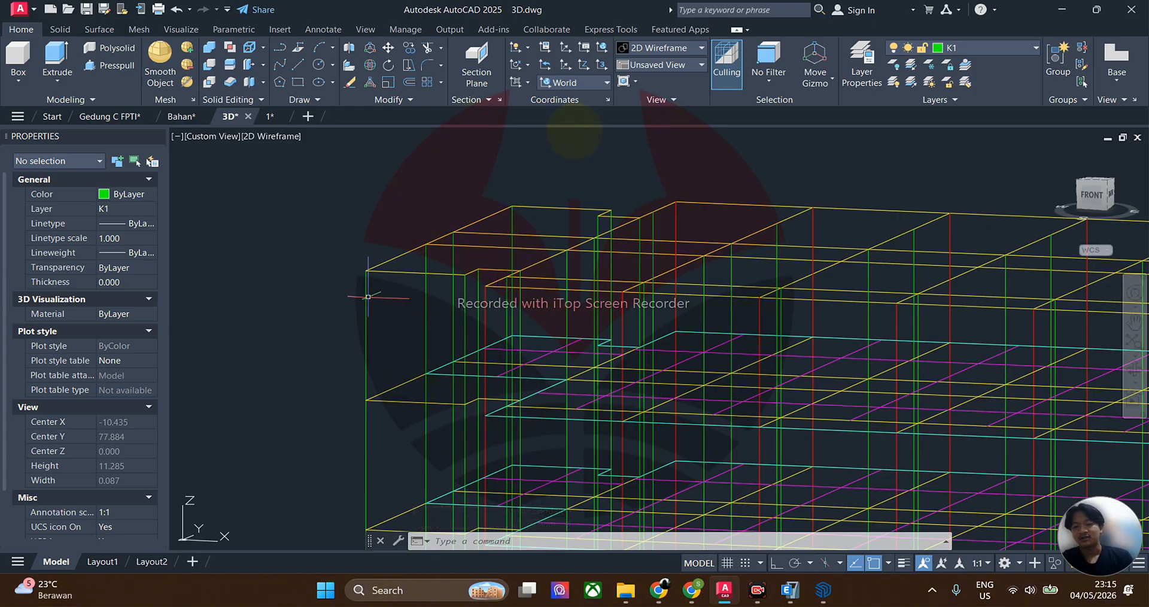
Step: Return to ETABS, choose custom story data for the new model and open the story data for editing
left_click(790, 600)
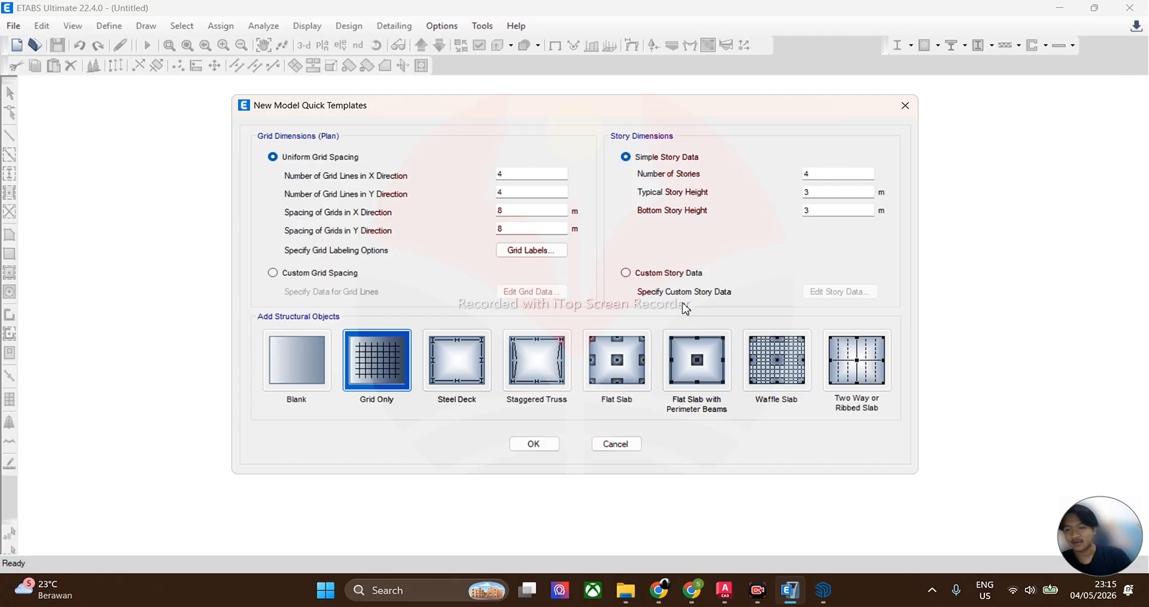
left_click(626, 274)
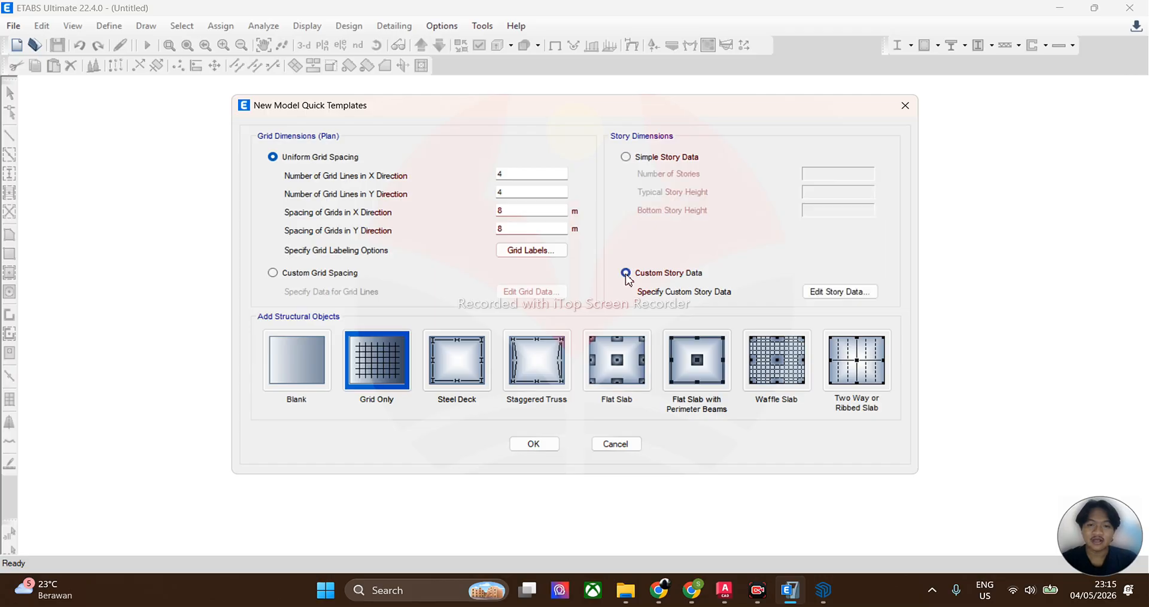
left_click(844, 291)
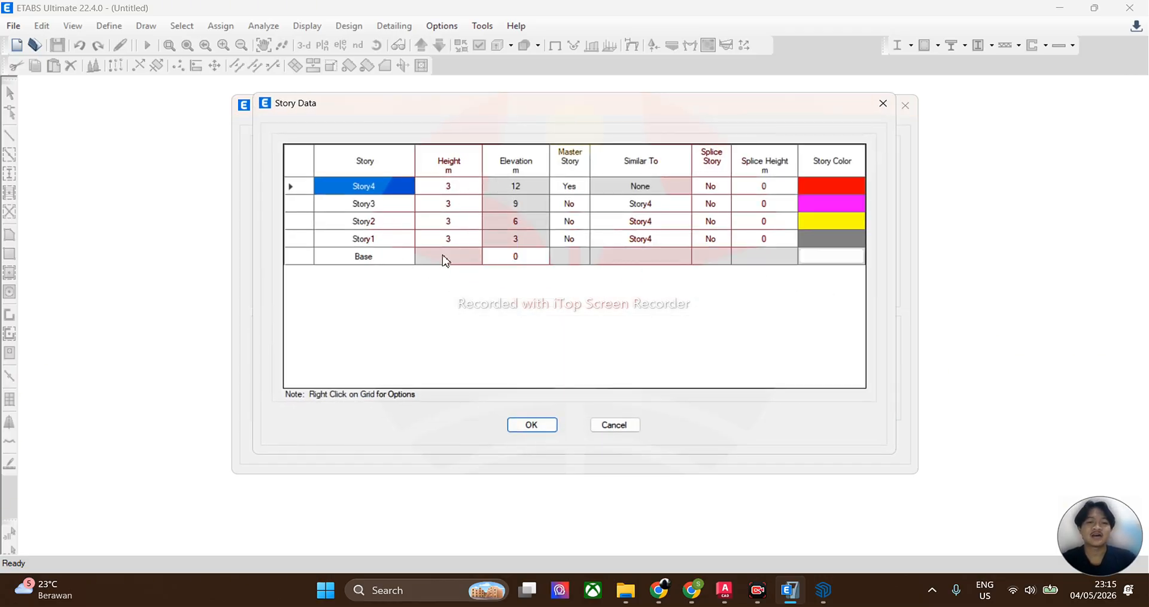
Step: Set the height of Story1 to 4,95 m in the story data
double_click(461, 238)
type("4")
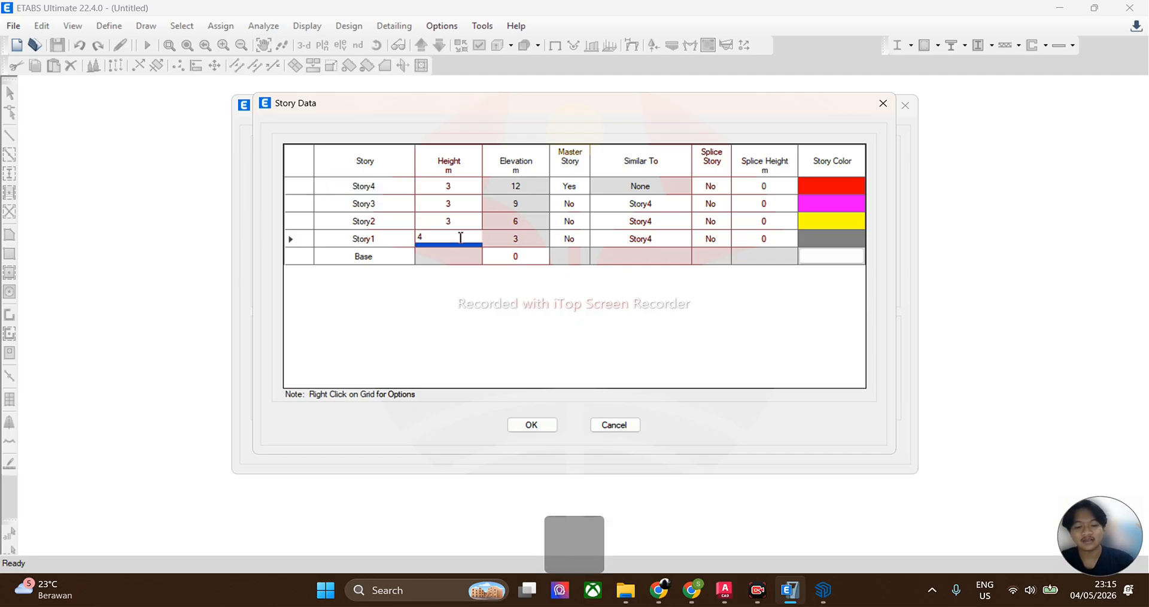
type(".95")
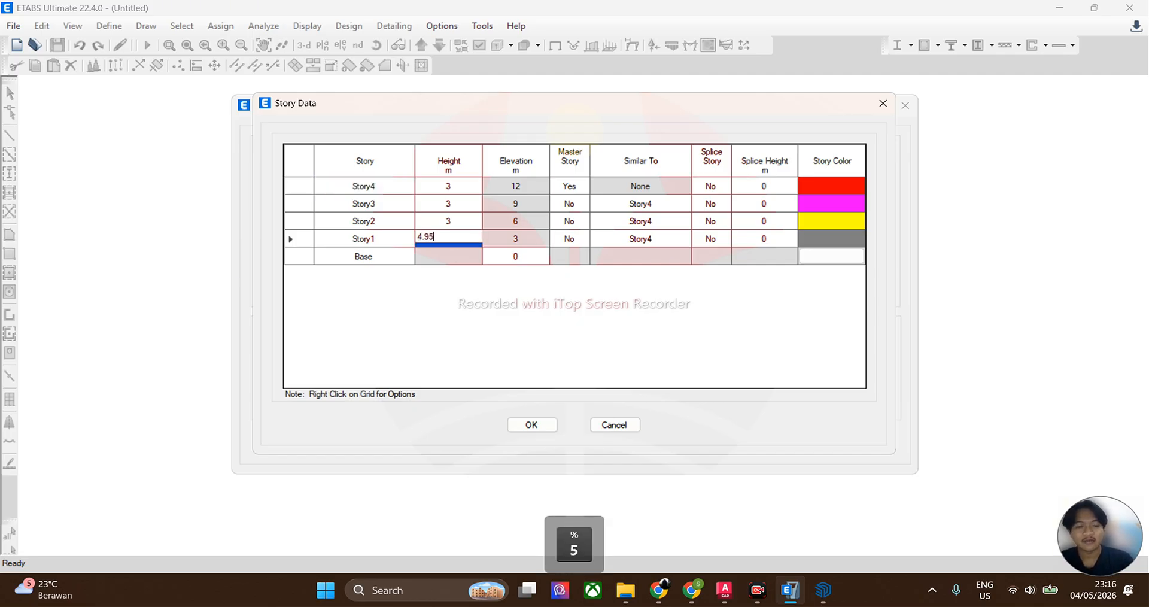
key("BackSpace")
key("BackSpace")
key("BackSpace")
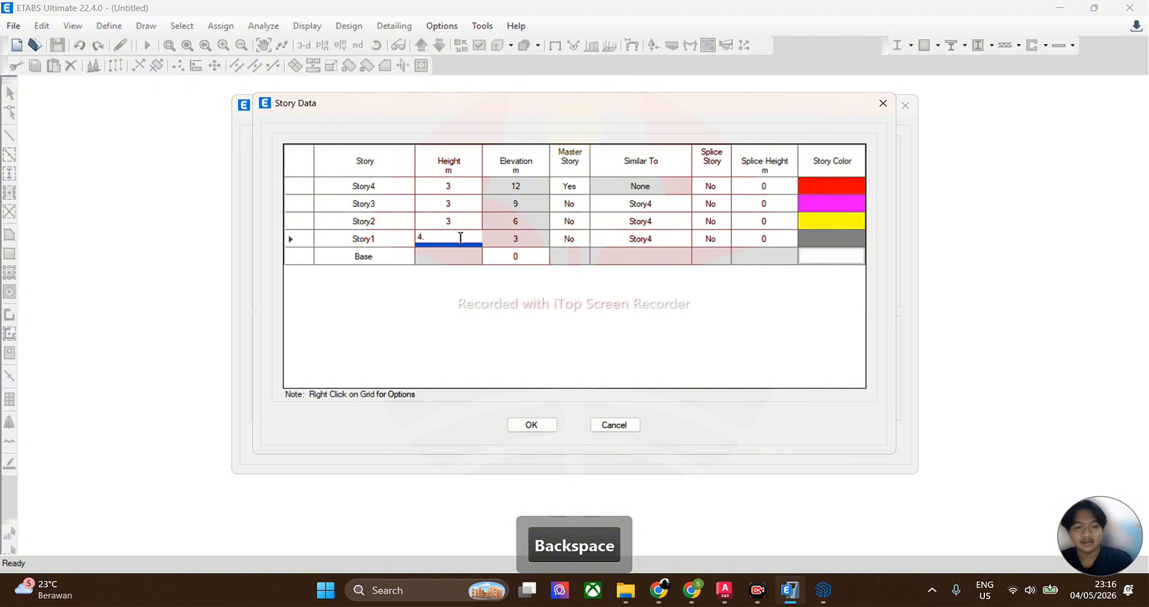
type(",95")
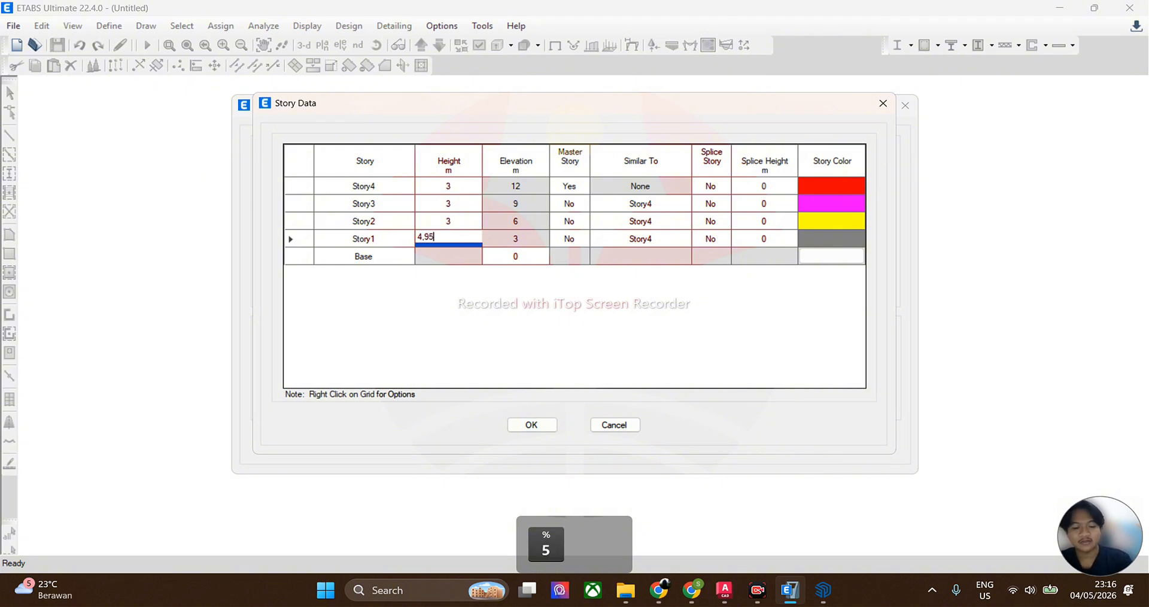
key("Return")
Step: Set the height of Story2 to 3,5 m
left_click(462, 226)
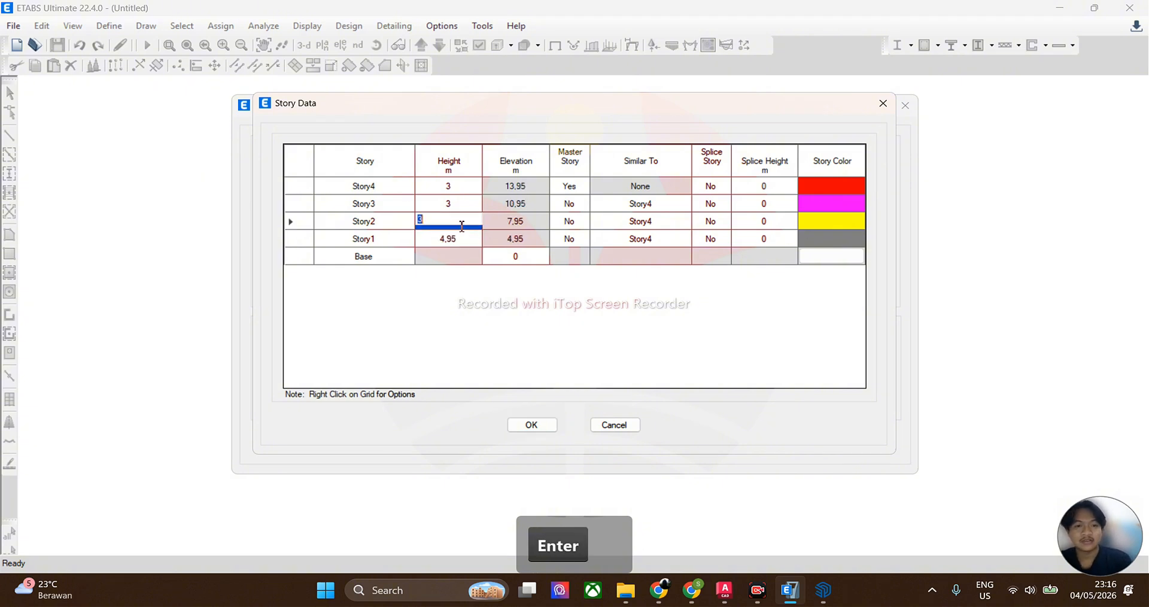
type(",")
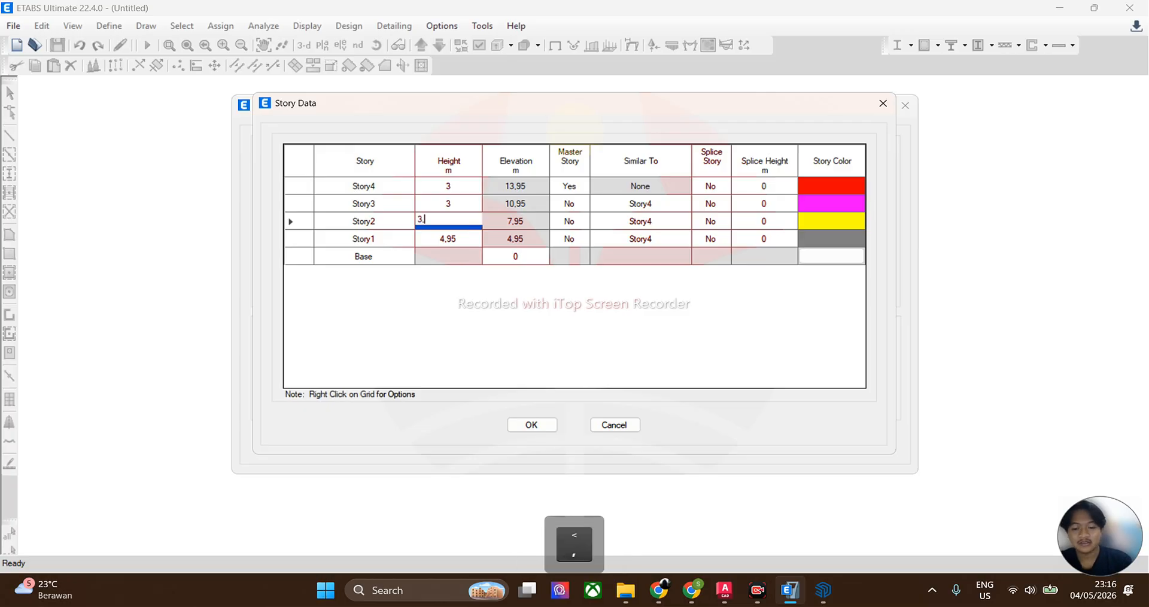
type("5")
key("Return")
Step: Set the heights of Story3 and Story4 to 3,5 m each and accept the story data
left_click(469, 204)
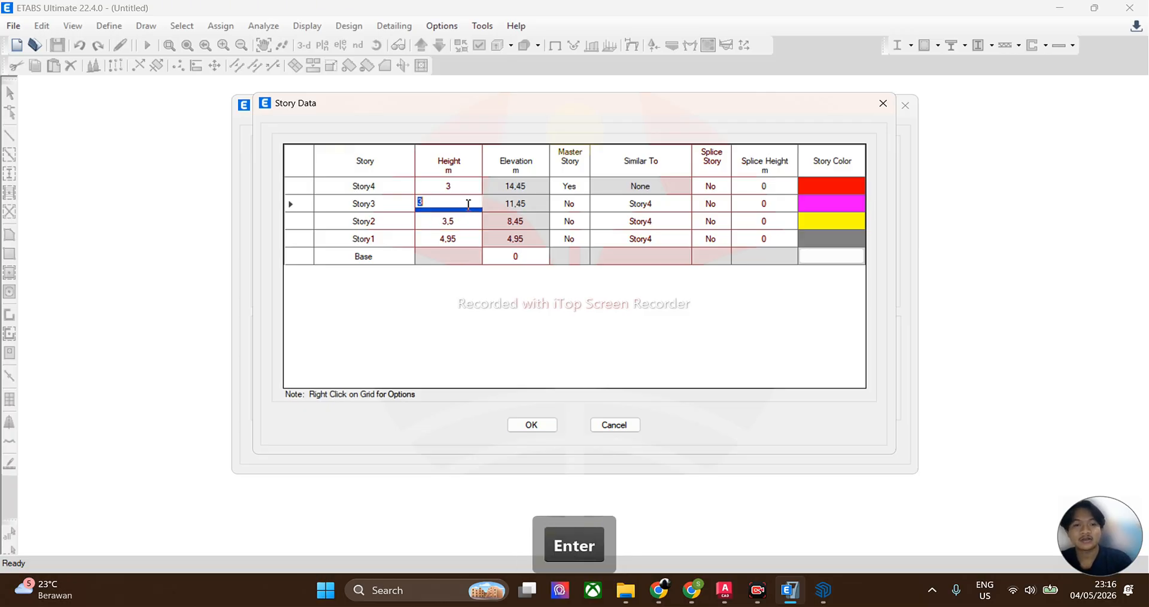
type("3,")
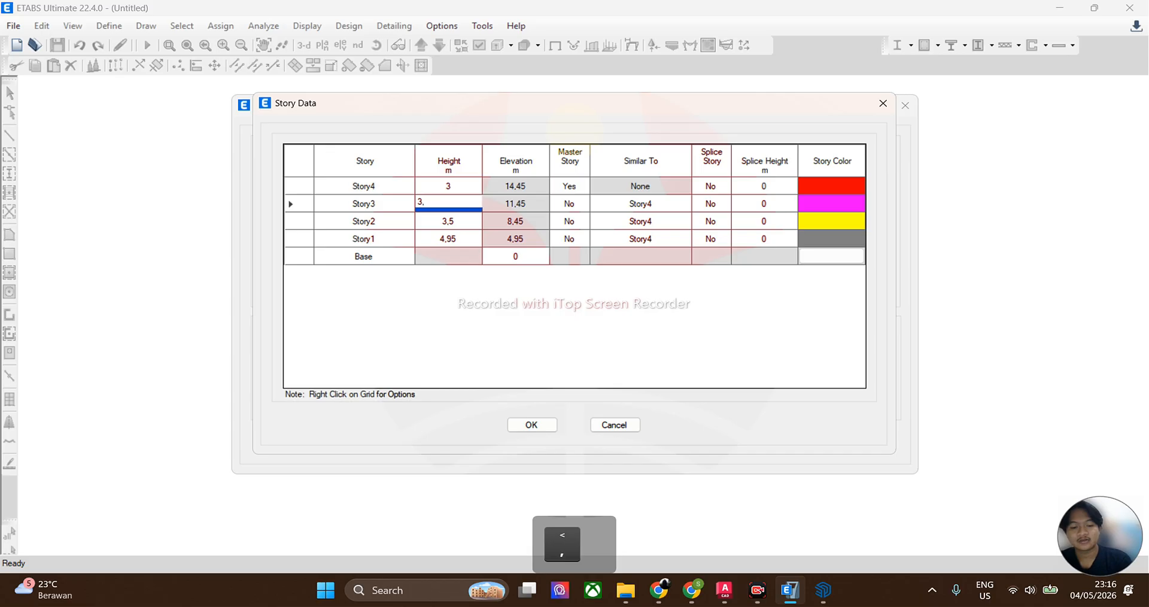
type("5")
key("Return")
left_click(481, 186)
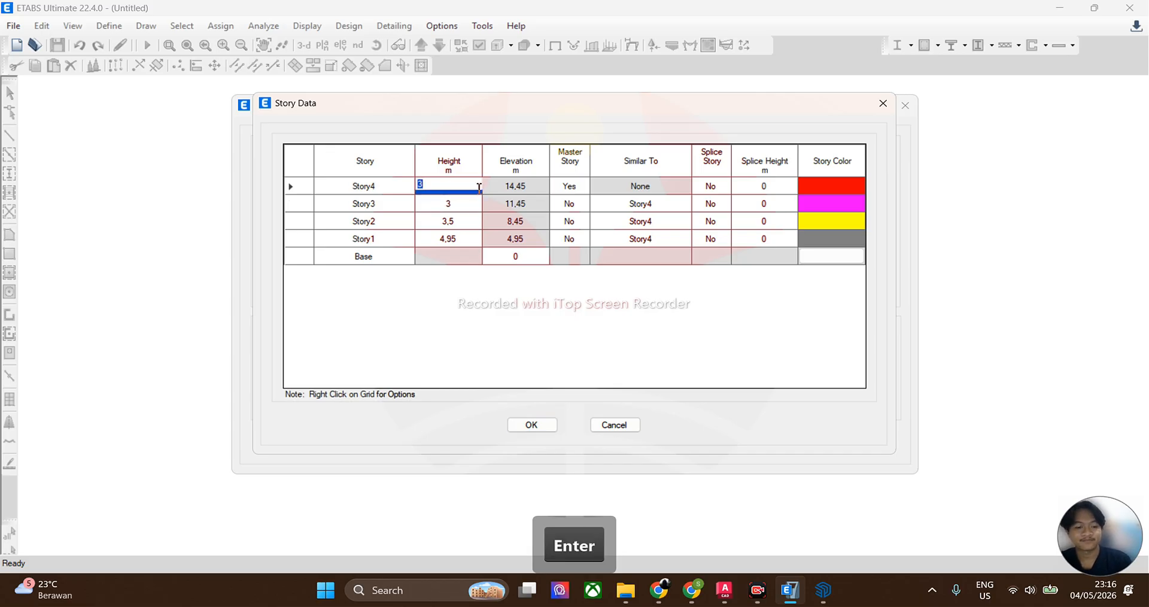
type("3,5")
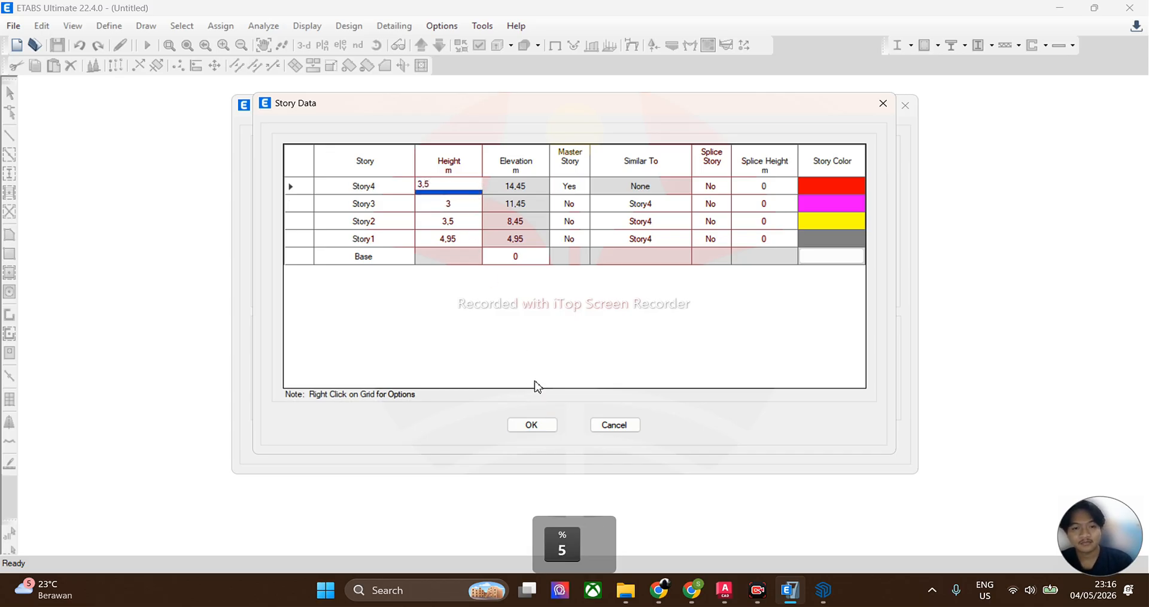
left_click(532, 352)
left_click(453, 202)
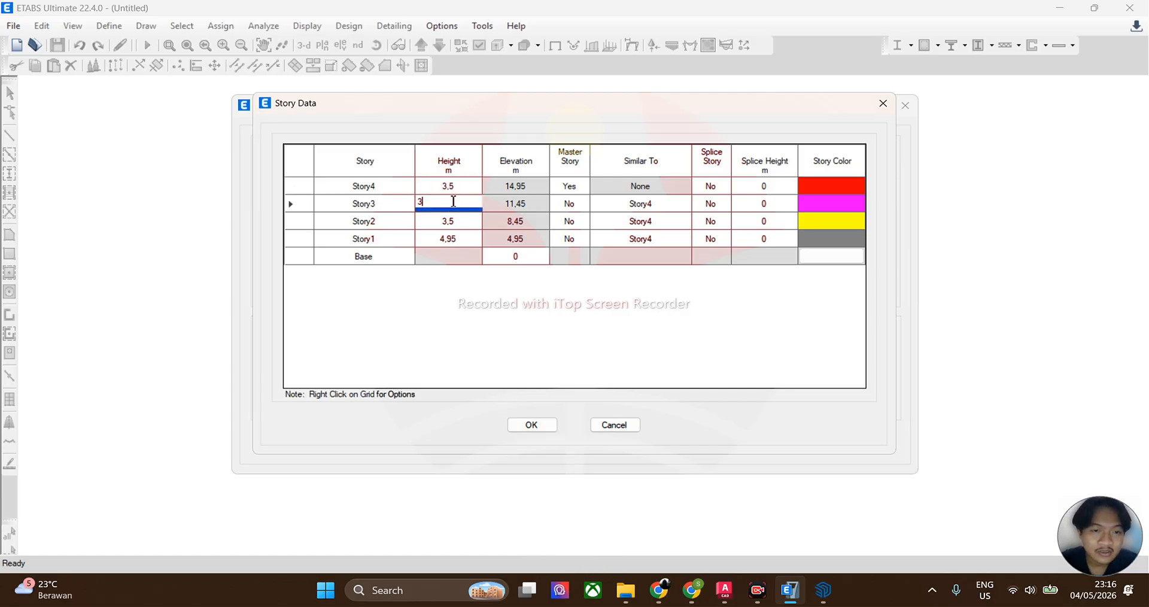
type(",5")
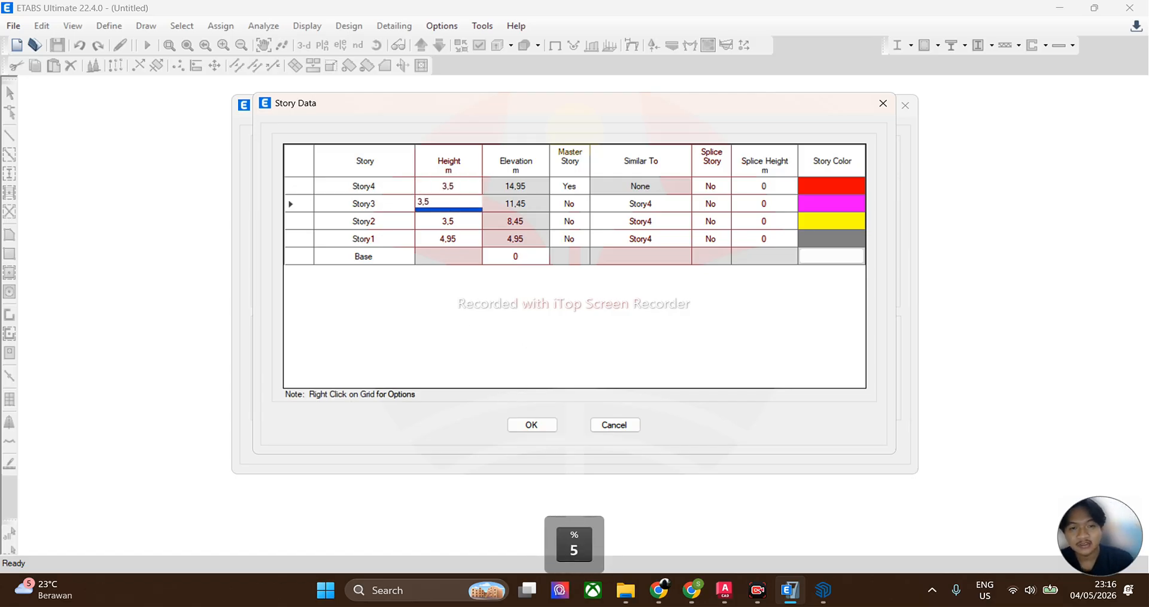
key("Return")
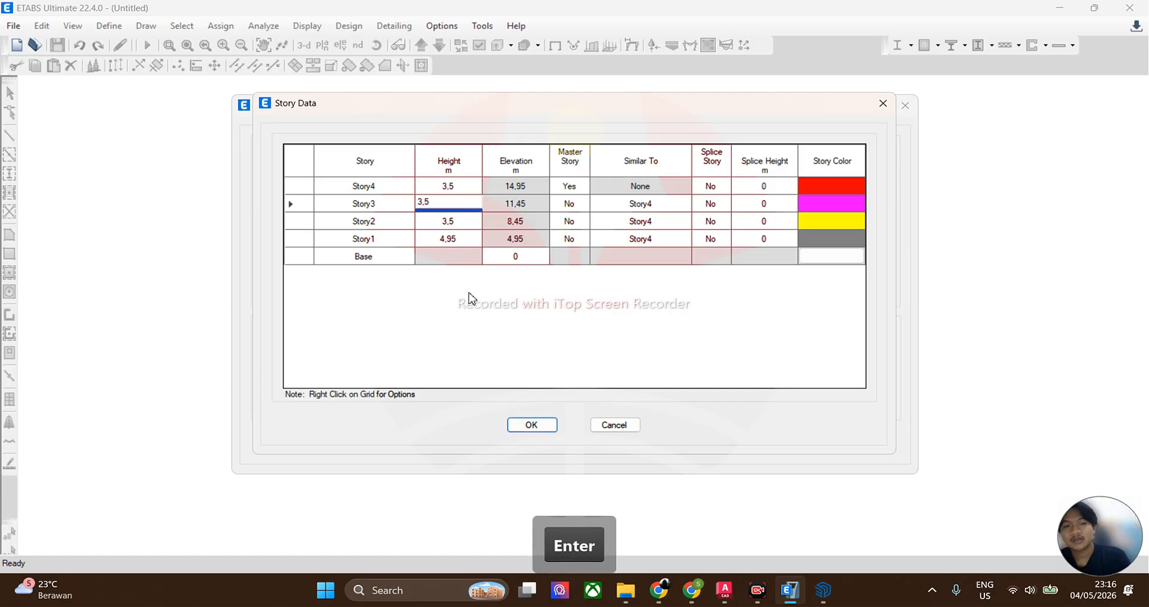
left_click(536, 426)
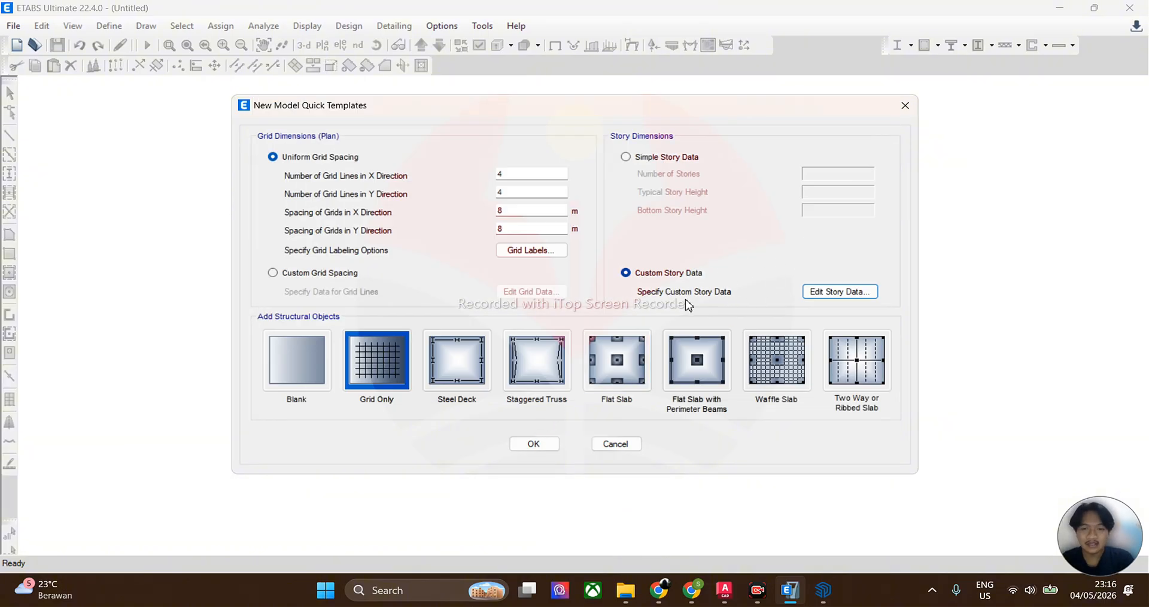
Step: Create the new model from the Blank template with the custom story data
left_click(299, 378)
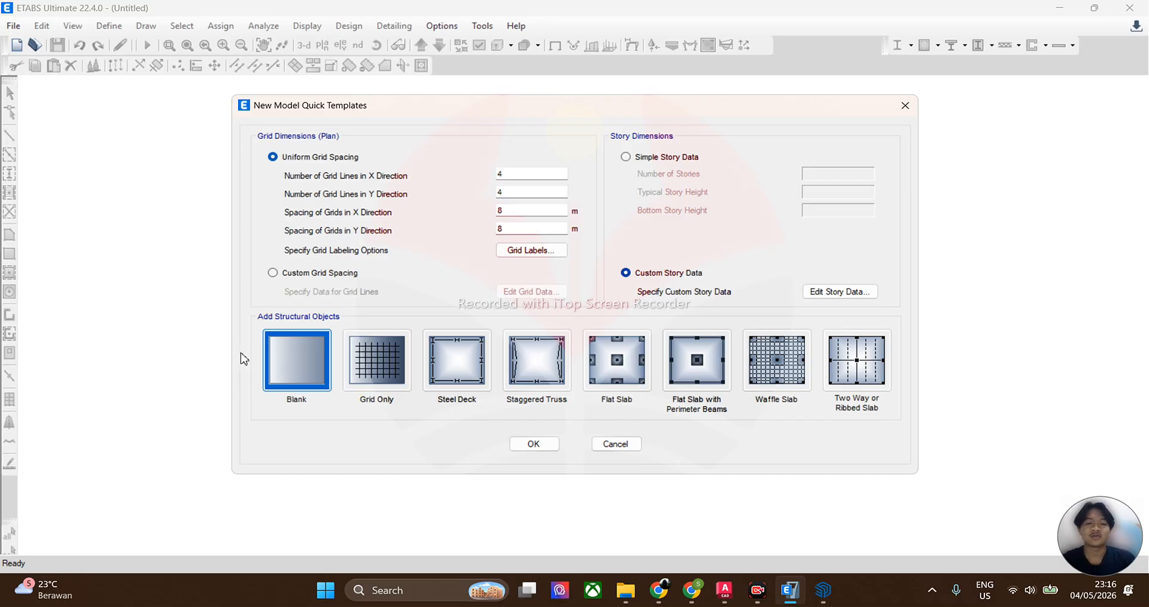
left_click(532, 450)
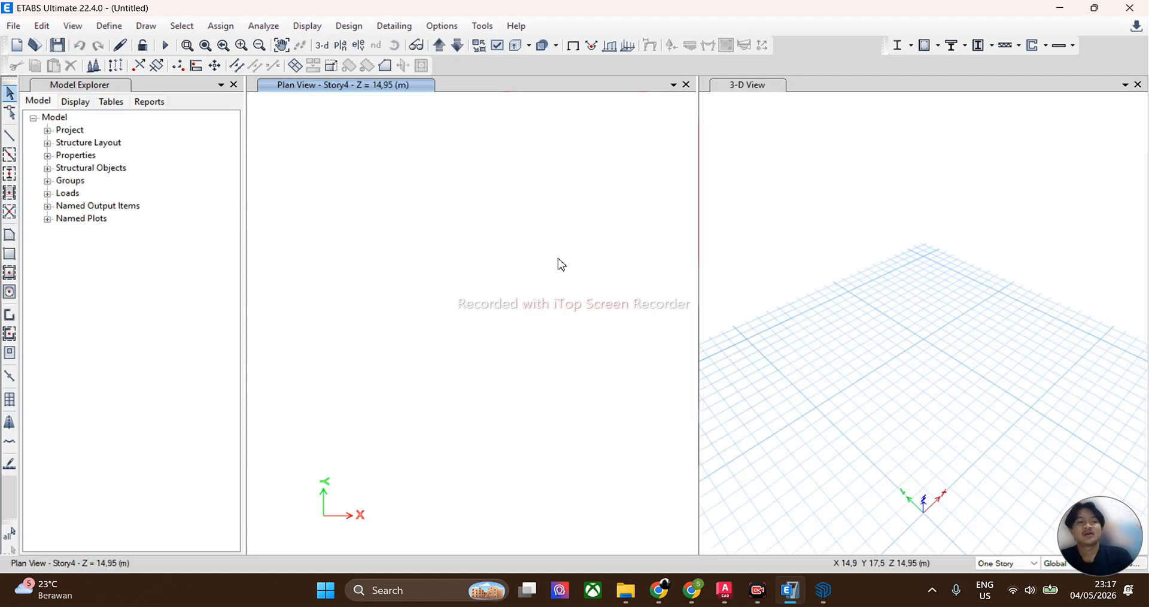
scroll(814, 296, "down", 7)
scroll(805, 295, "up", 7)
scroll(770, 287, "down", 3)
scroll(513, 258, "down", 3)
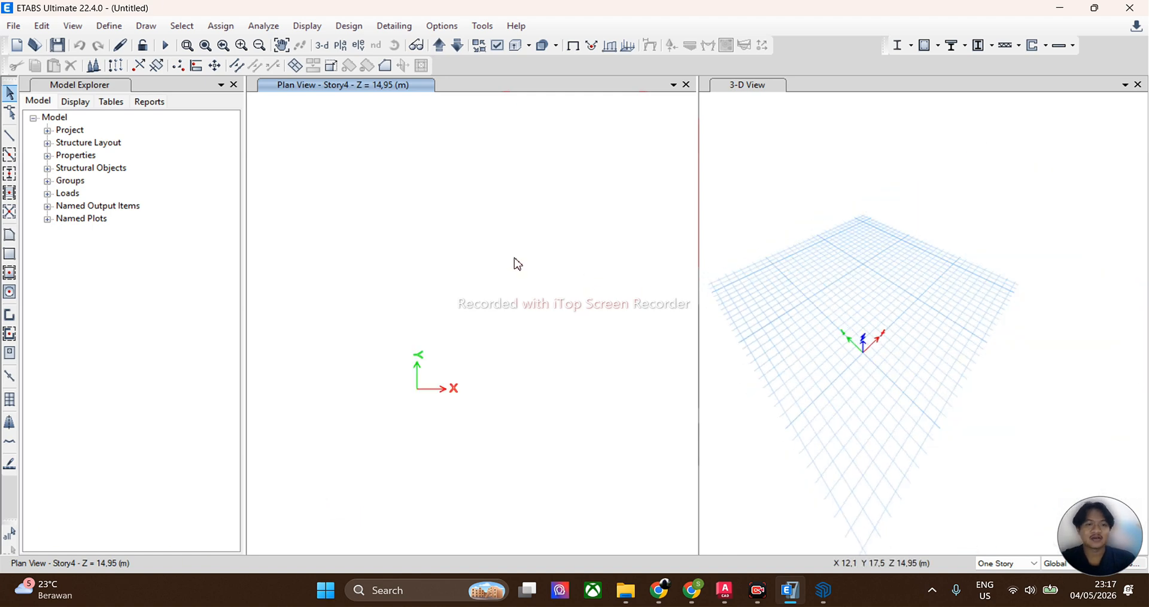
scroll(889, 258, "up", 5)
scroll(889, 264, "down", 3)
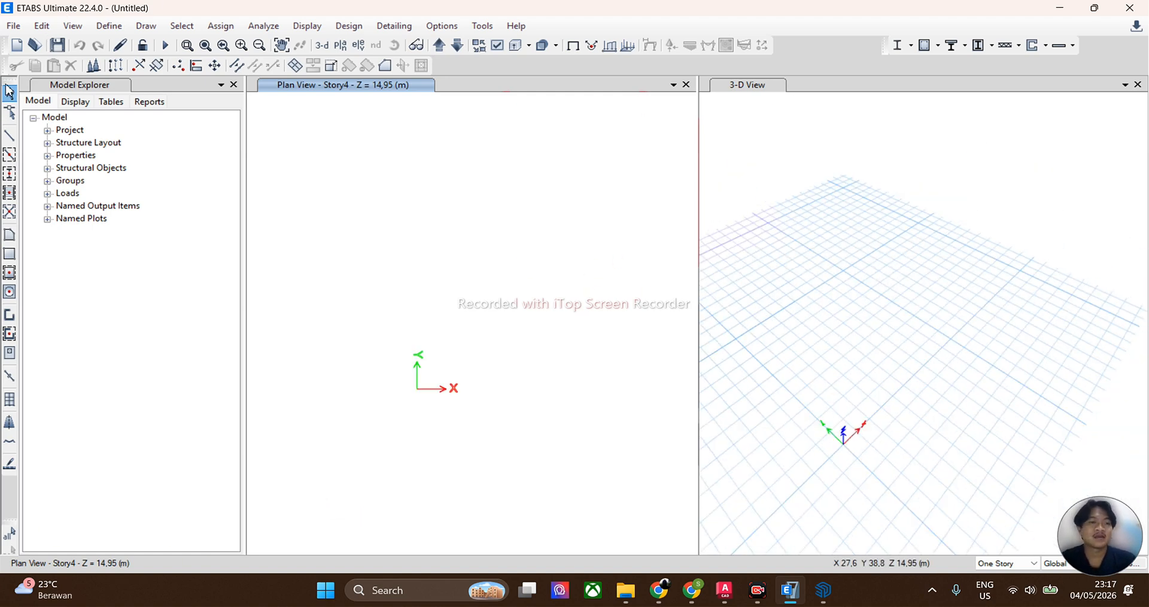
Step: Start a new concrete rectangular frame section and name it K1
left_click(107, 25)
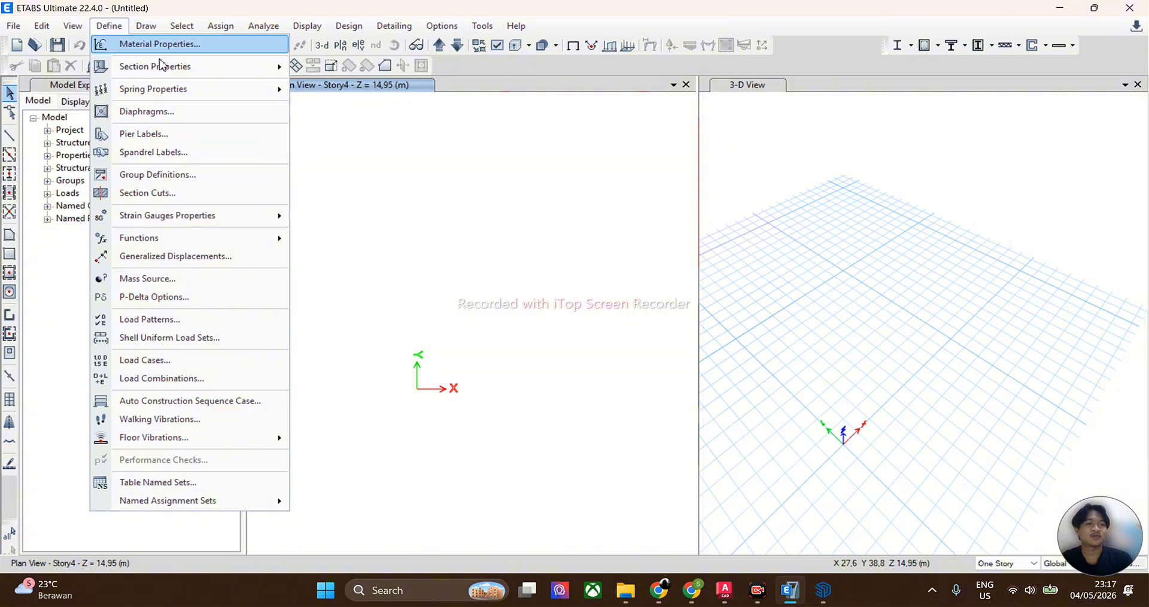
mouse_move(279, 66)
left_click(374, 68)
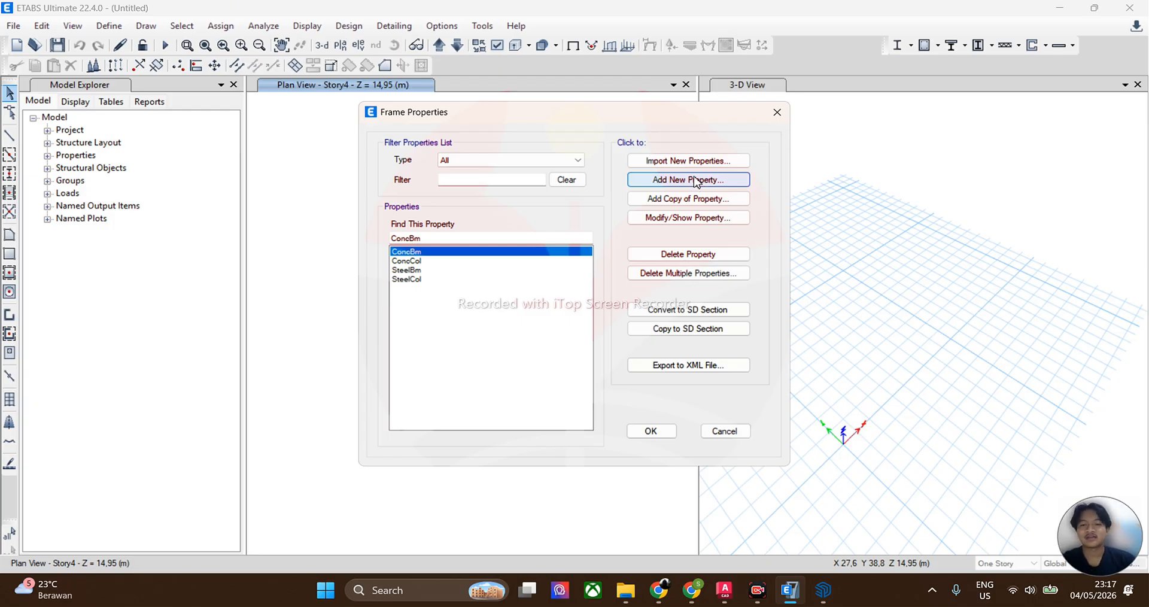
left_click(694, 181)
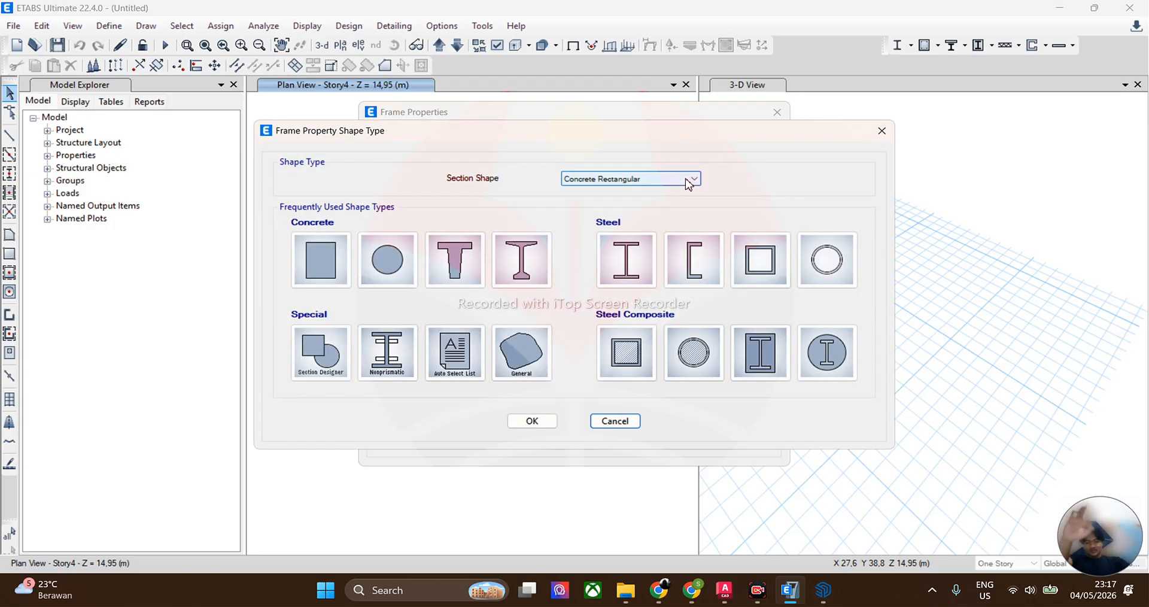
left_click(323, 264)
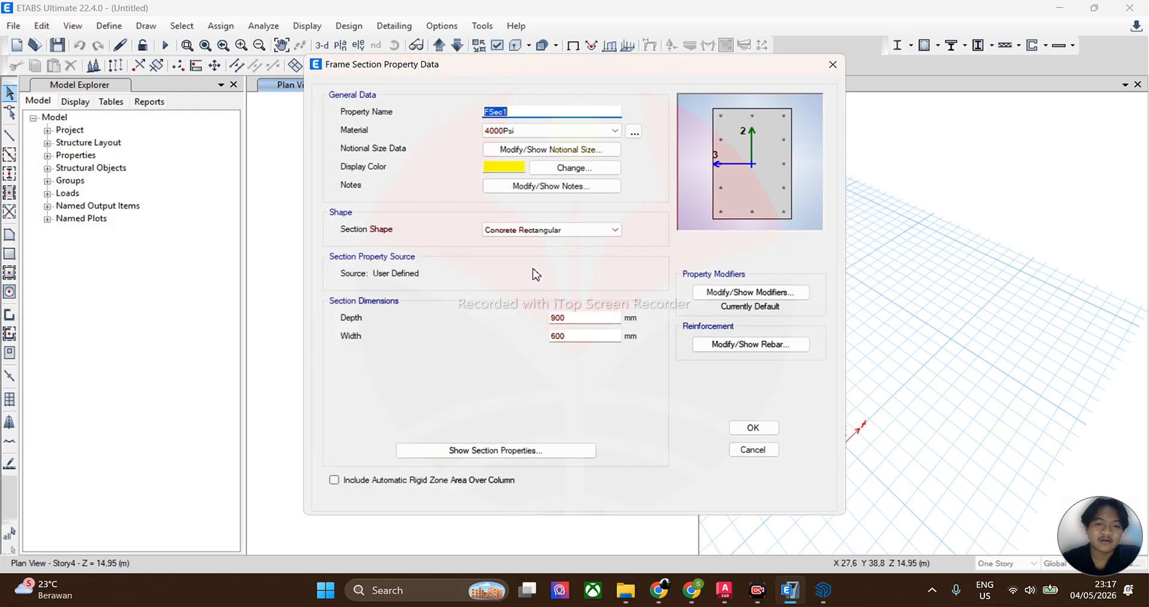
key("Caps_Lock")
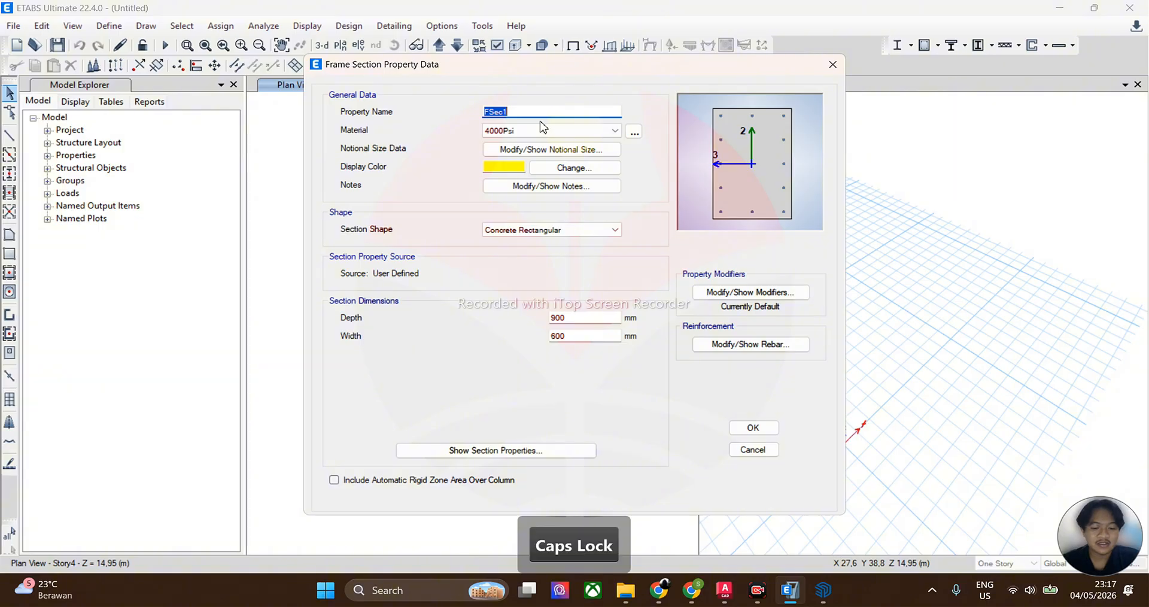
type("K1")
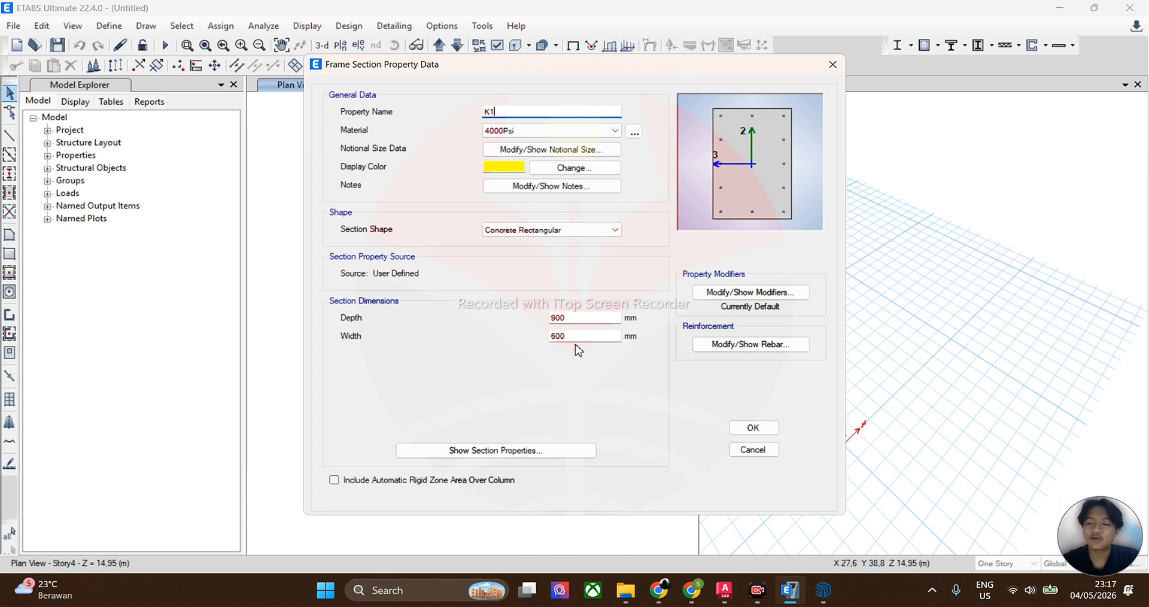
Step: Set K1's depth and width to 350 mm, check its column reinforcement data and accept the section
double_click(574, 317)
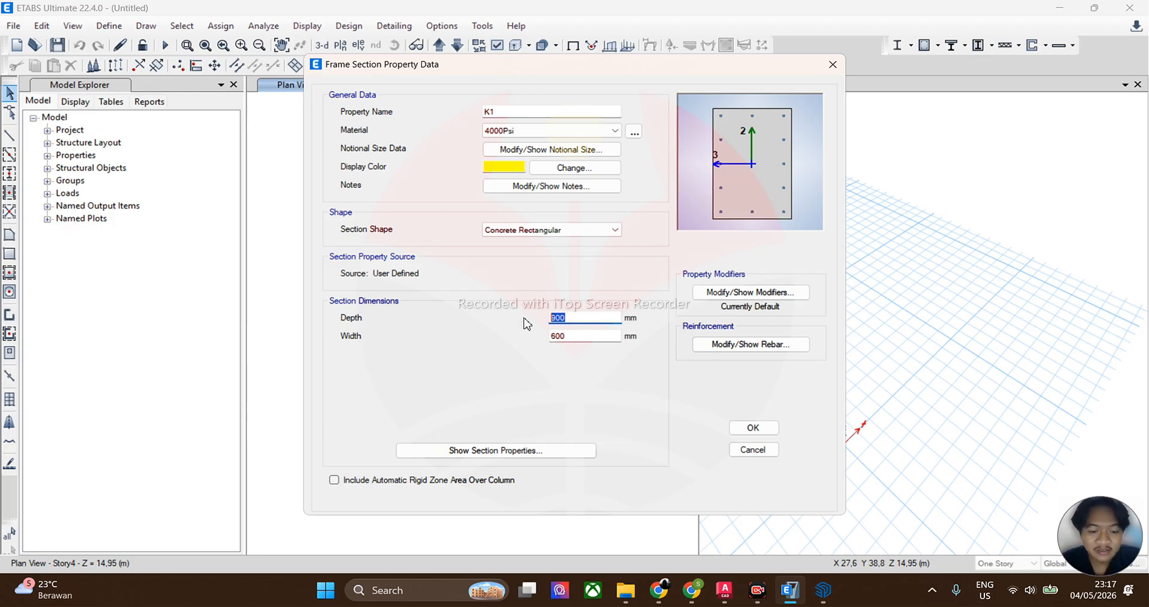
type("350")
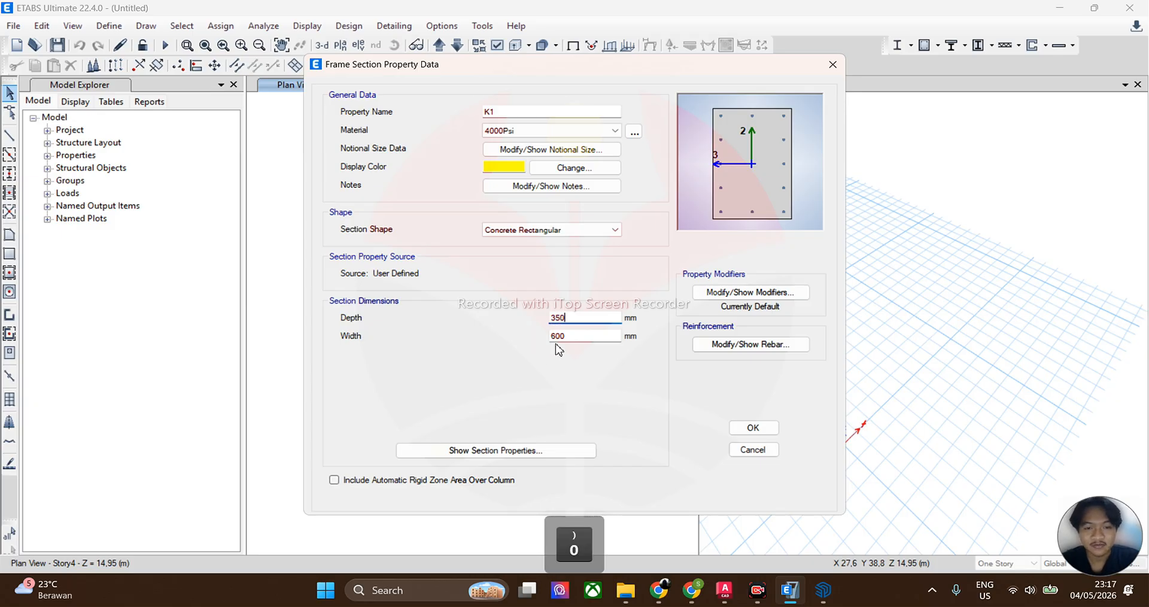
double_click(560, 336)
type("350")
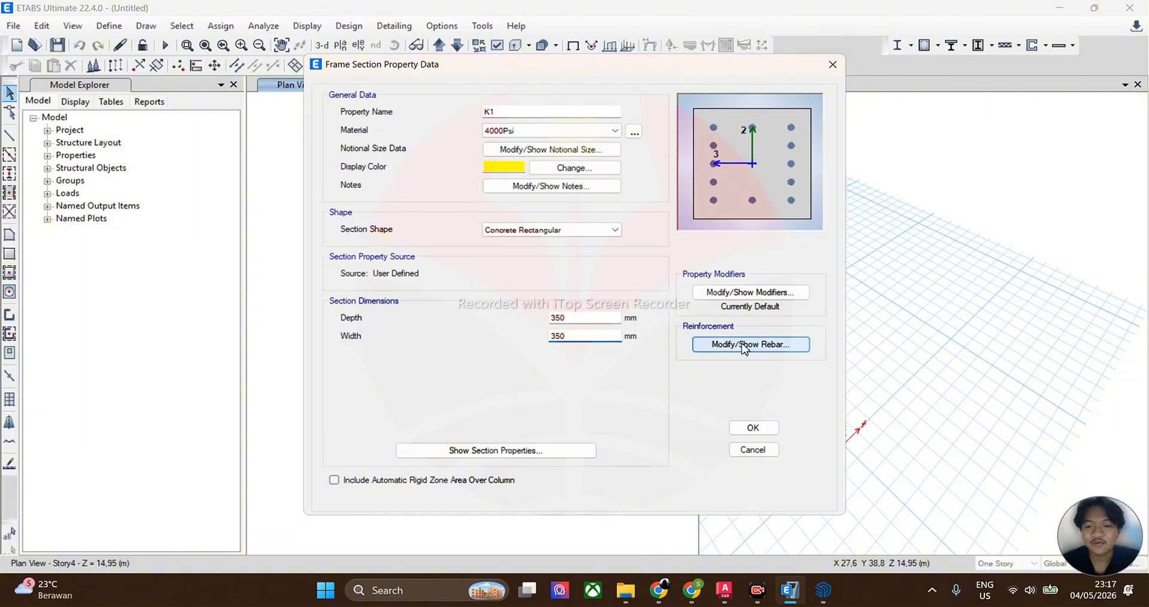
left_click(744, 345)
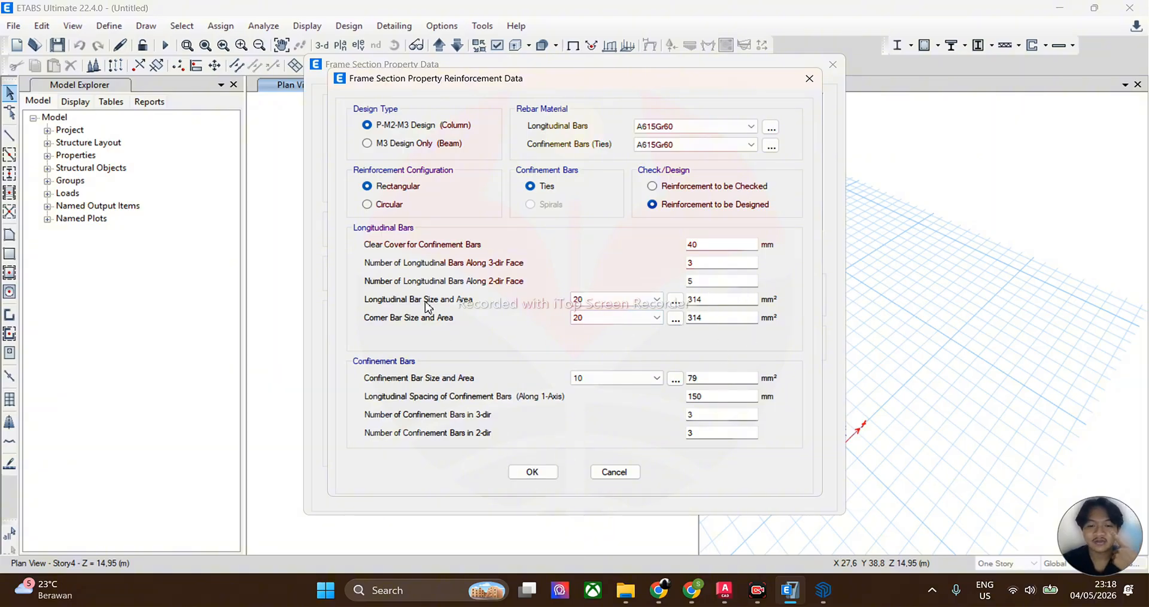
left_click(533, 473)
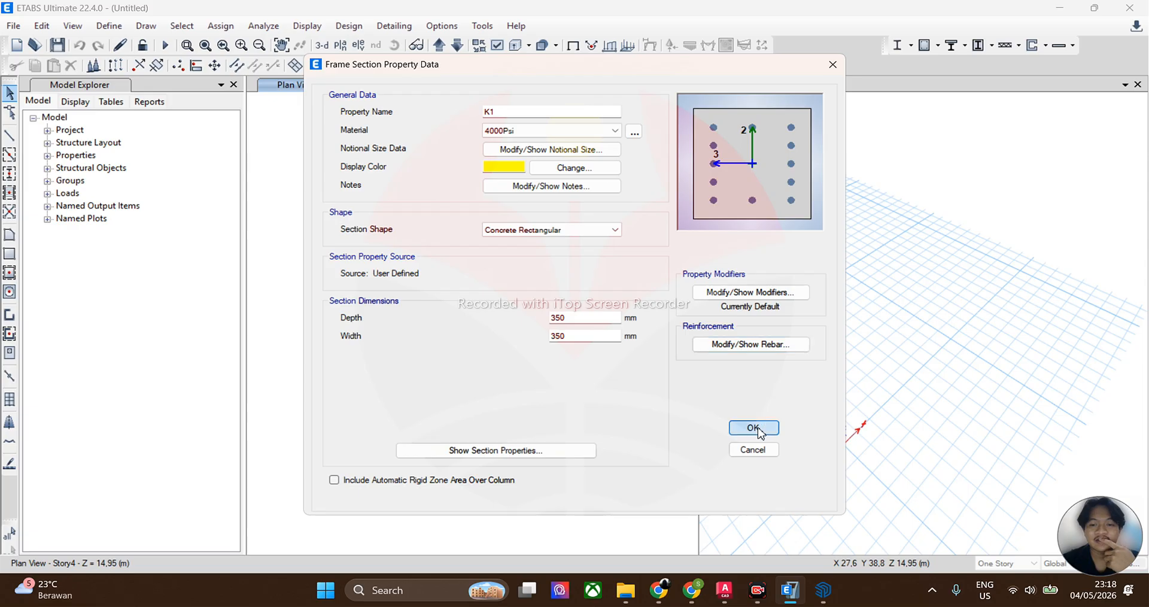
left_click(754, 429)
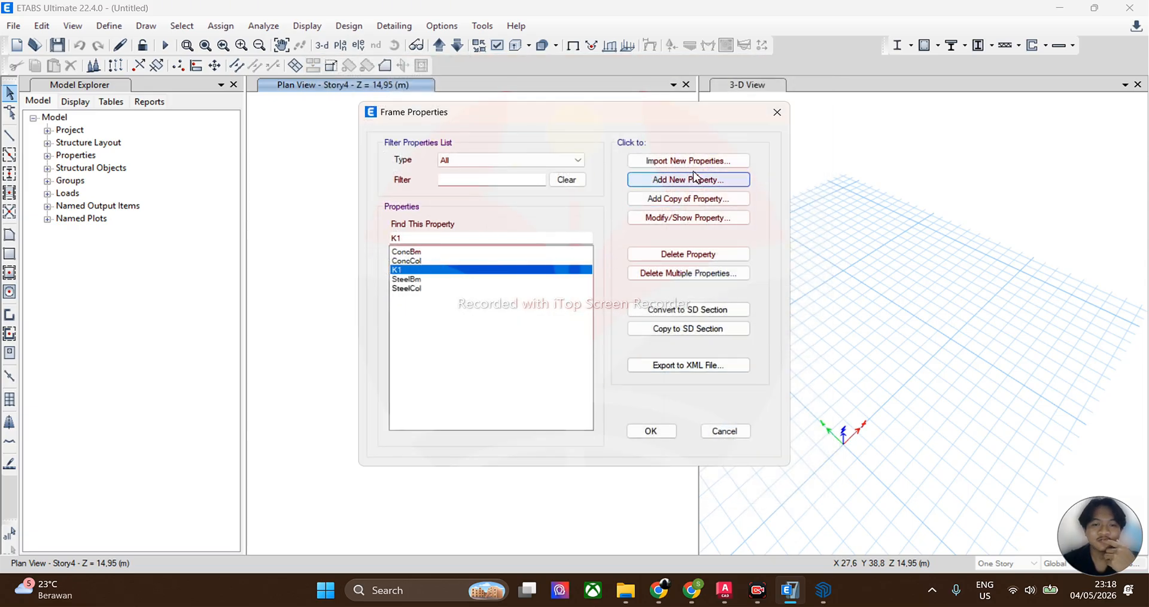
Step: Add a copy of column section K1 named K2, set its depth to 450 mm and accept it
left_click(686, 206)
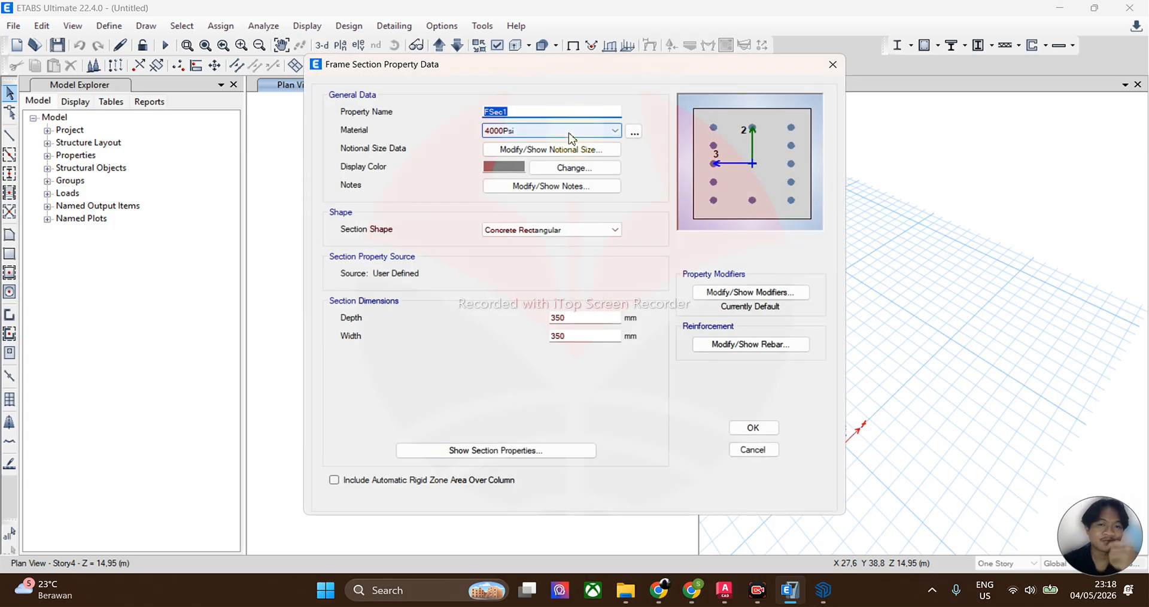
type("K2")
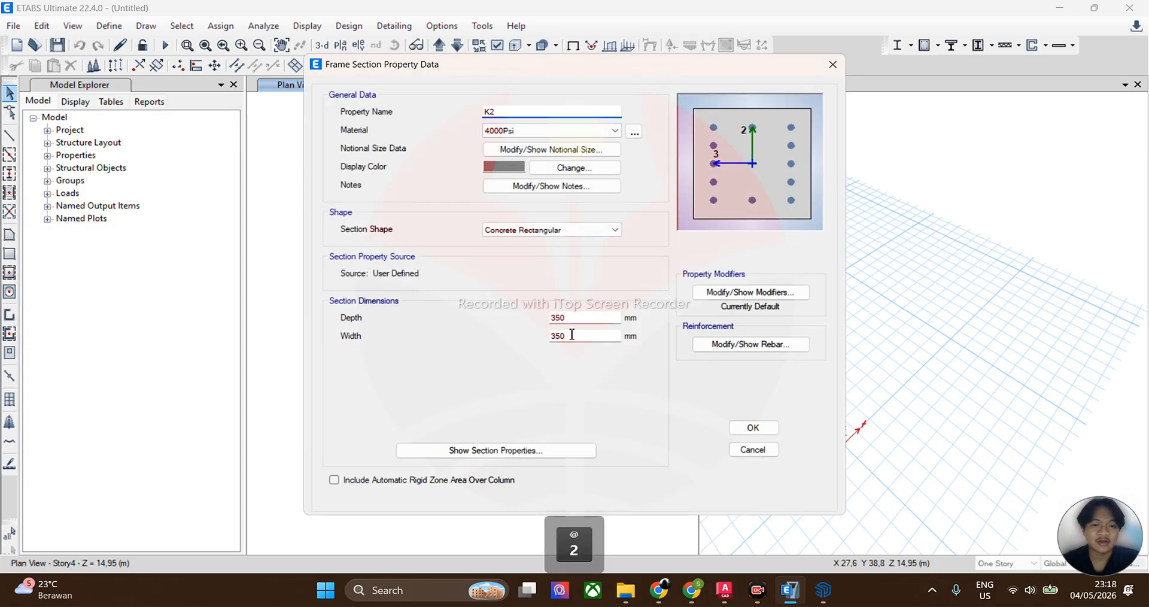
left_click(570, 334)
left_click_drag(567, 318, 542, 320)
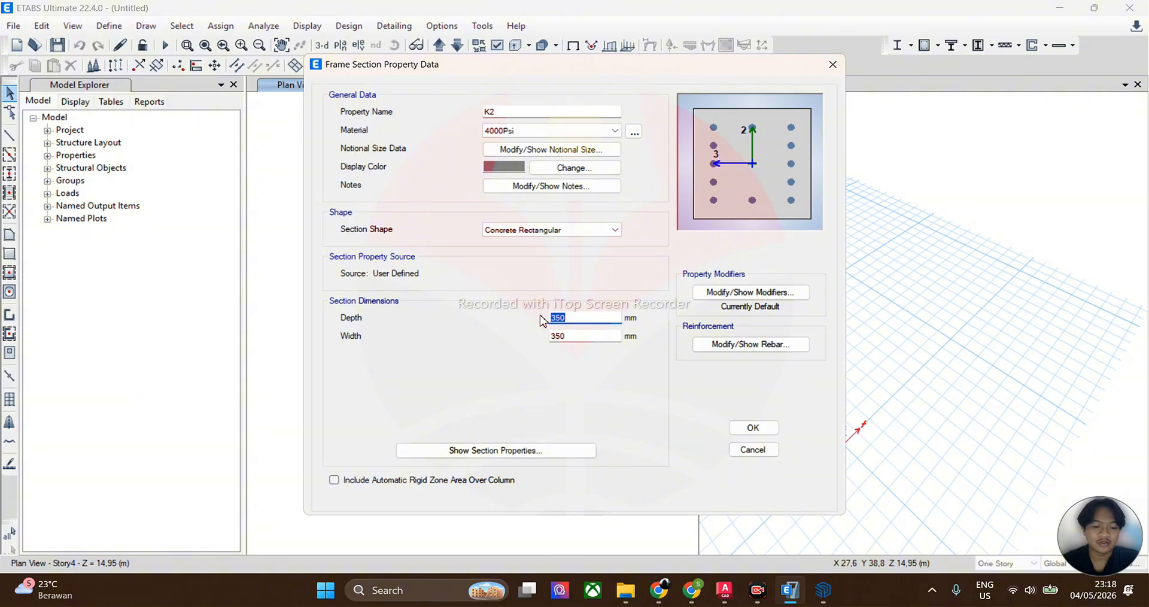
type("450")
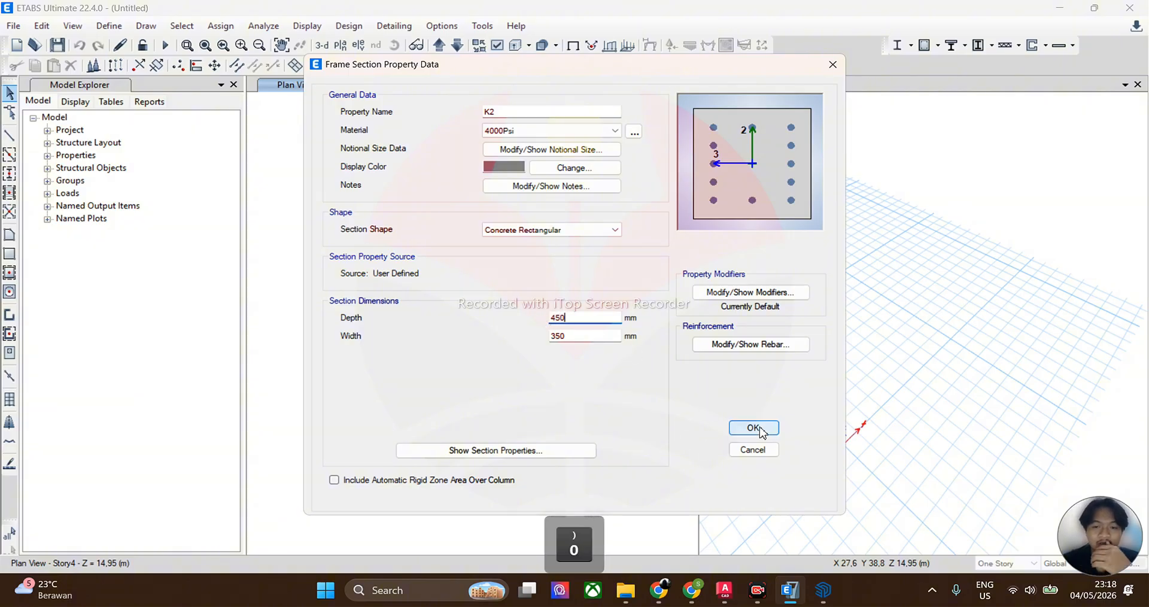
key("Return")
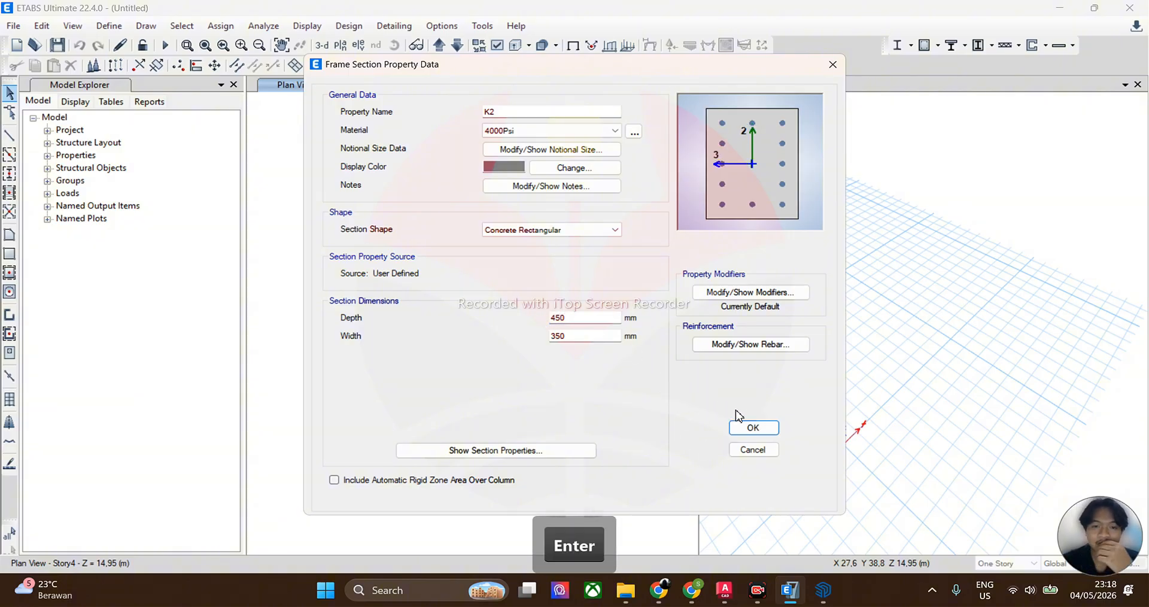
left_click(743, 429)
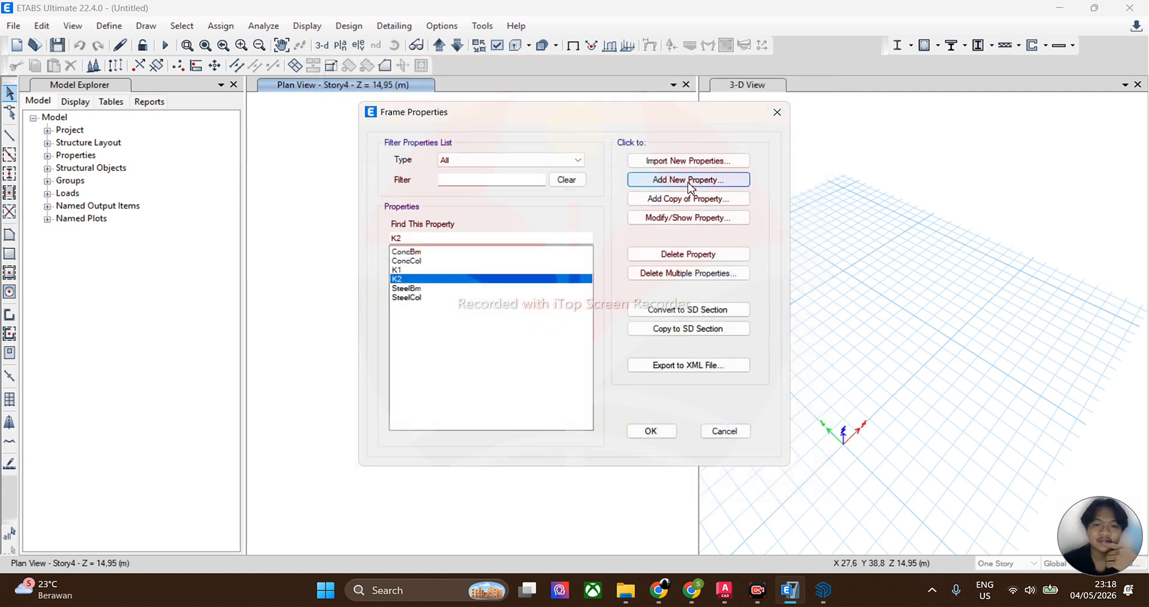
Step: Start a new concrete rectangular frame section named B1 with a depth of 500 mm and a width of 300 mm
left_click(686, 181)
left_click(316, 275)
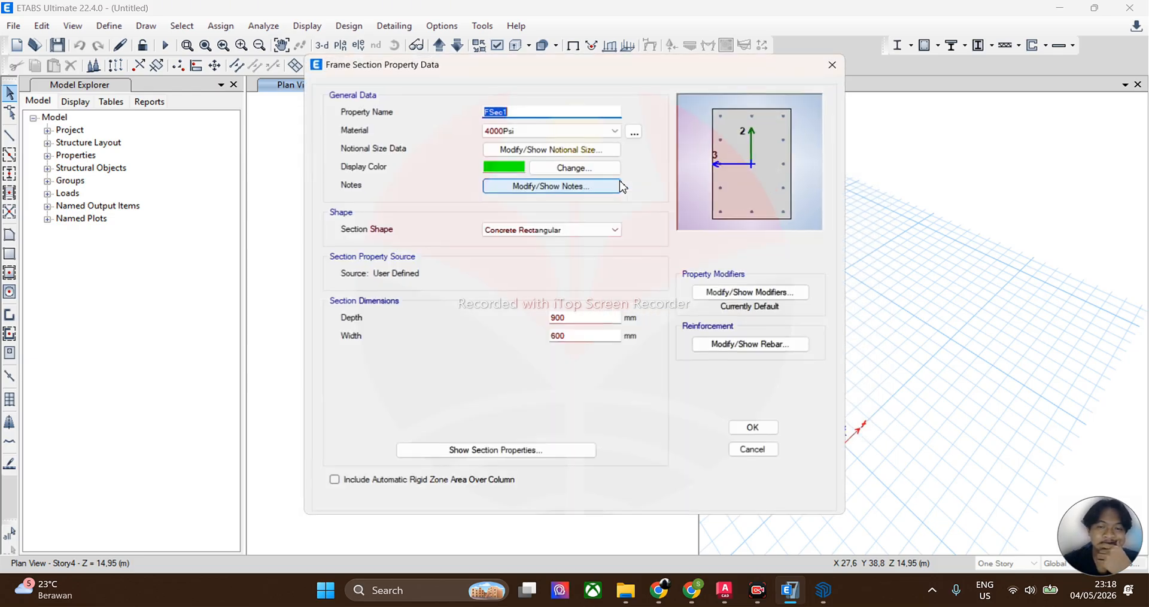
type("B1")
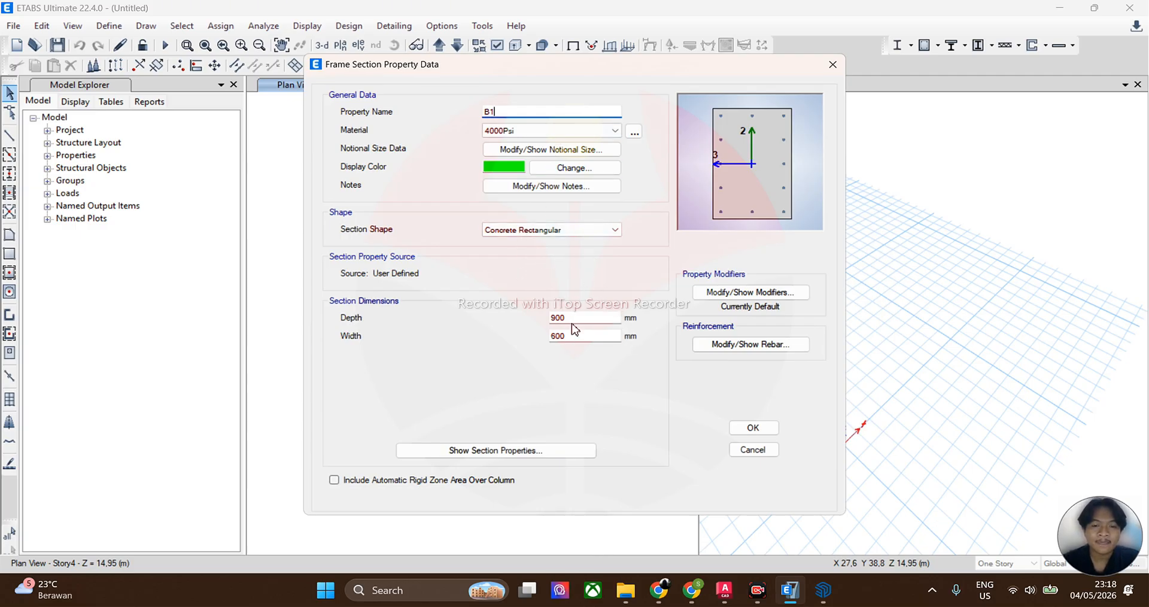
left_click_drag(572, 319, 527, 318)
type("500")
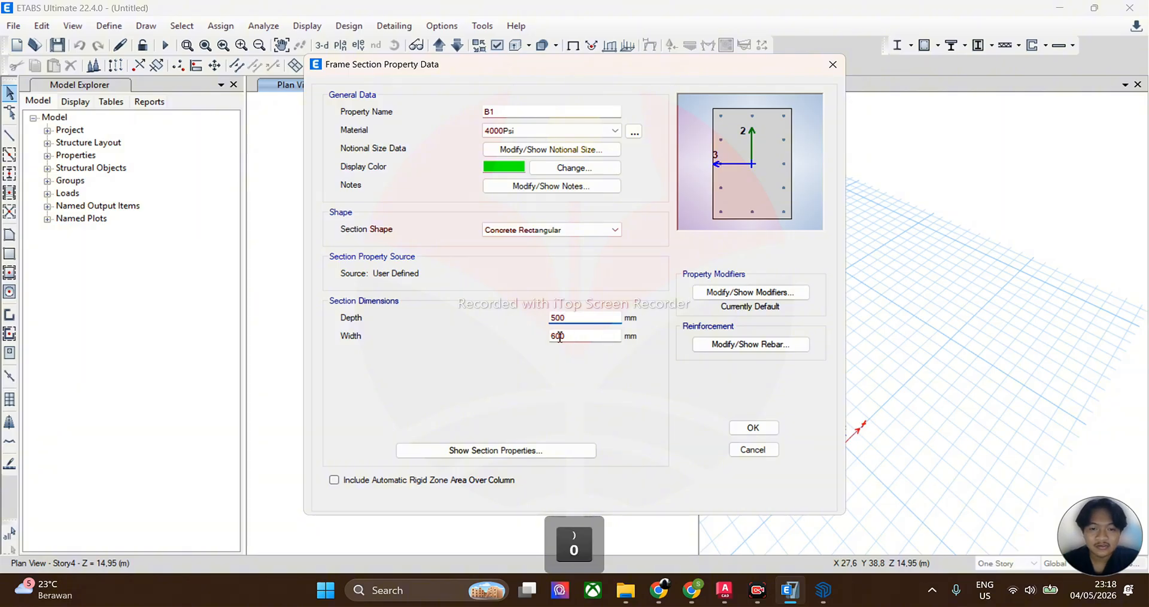
left_click_drag(560, 336, 536, 341)
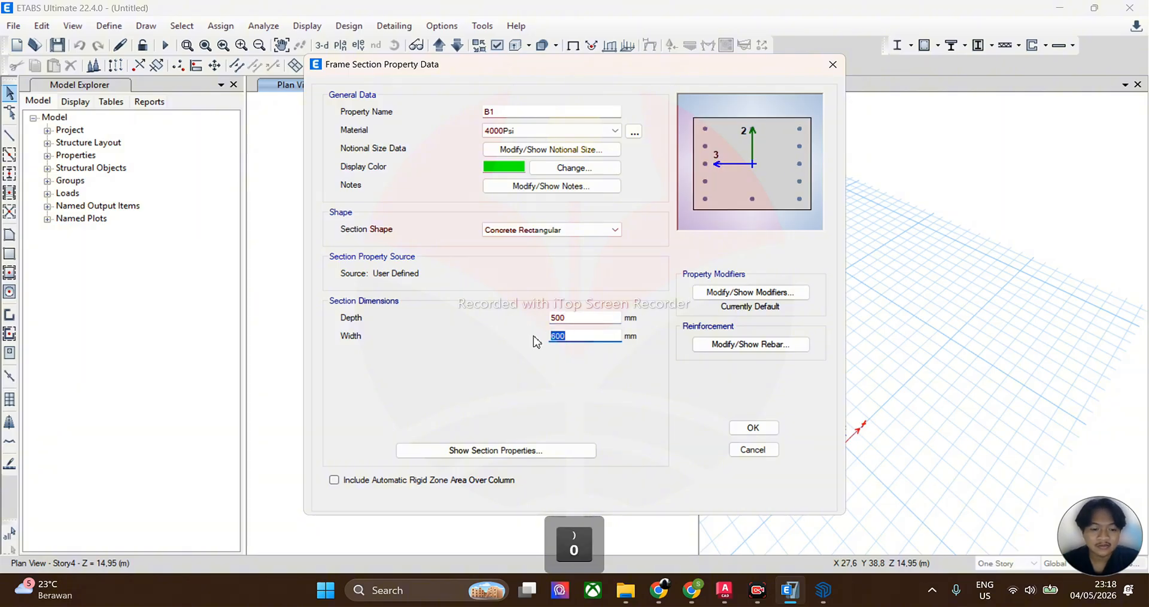
type("300")
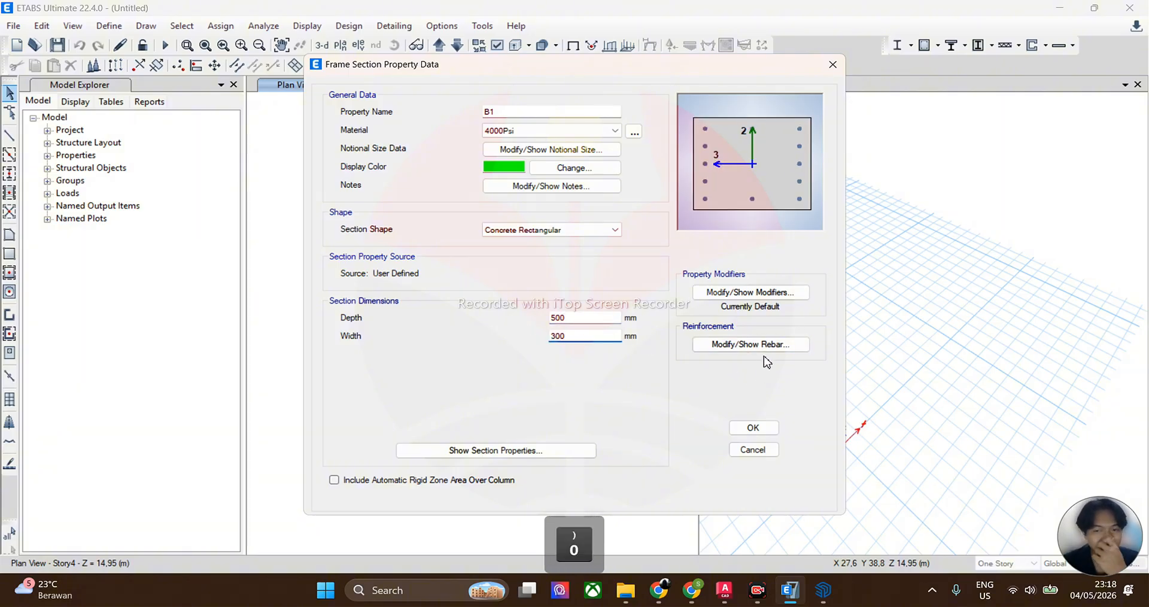
Step: Set B1's reinforcement design type to M3 Design Only (Beam) and accept the section
left_click(732, 342)
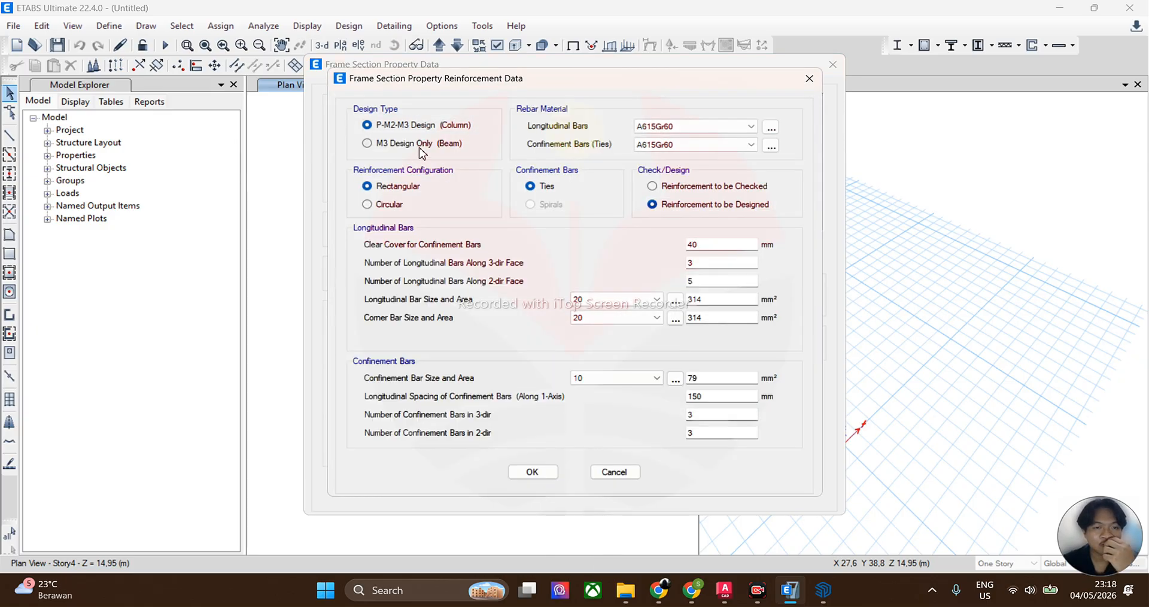
left_click(367, 143)
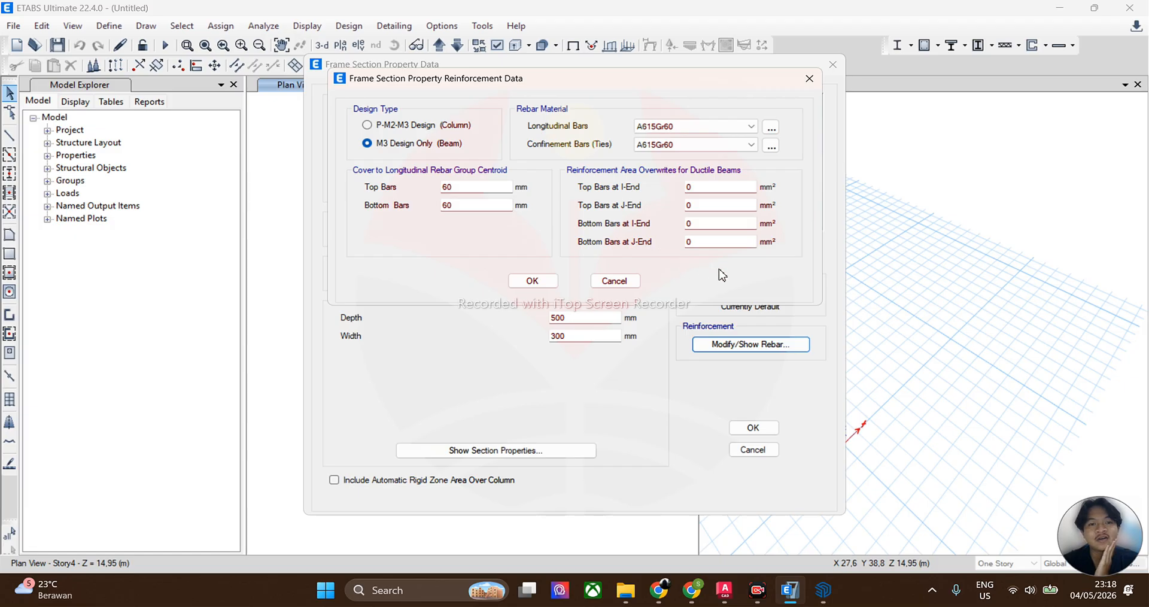
left_click(529, 281)
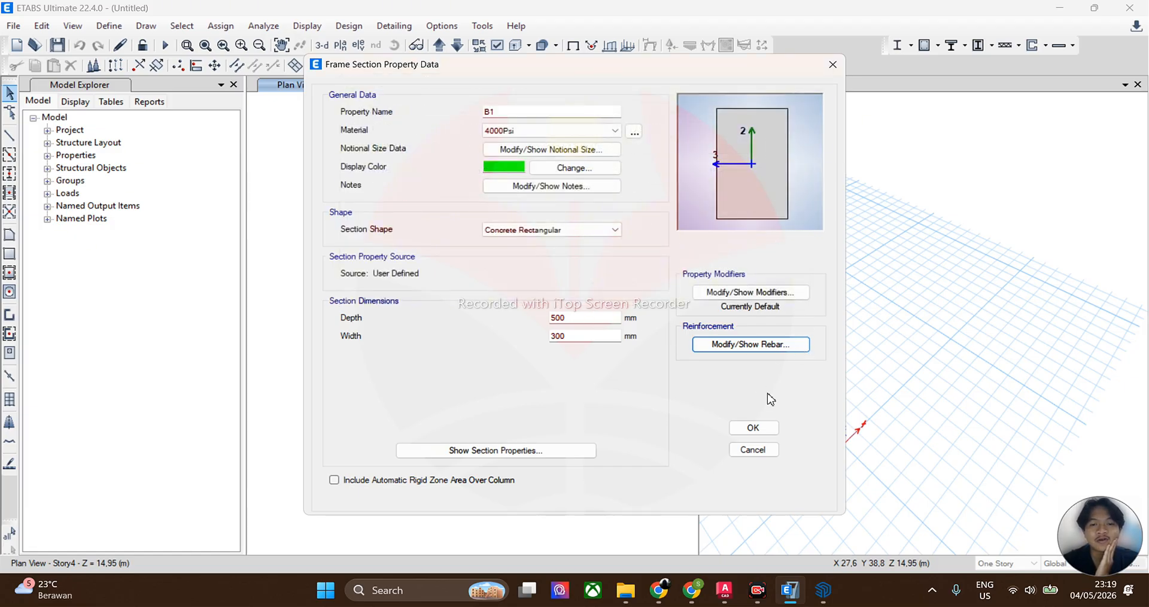
left_click(769, 429)
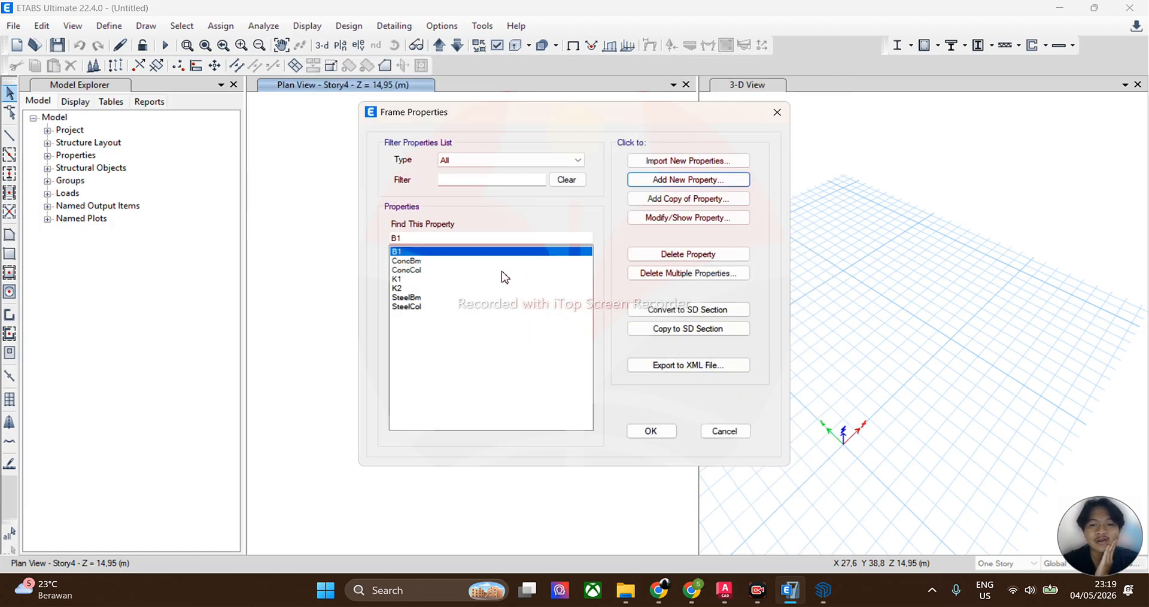
Step: Add a copy of B1 named B2, set depth 400 mm and width 200 mm, check its beam reinforcement data and accept the section
left_click(686, 199)
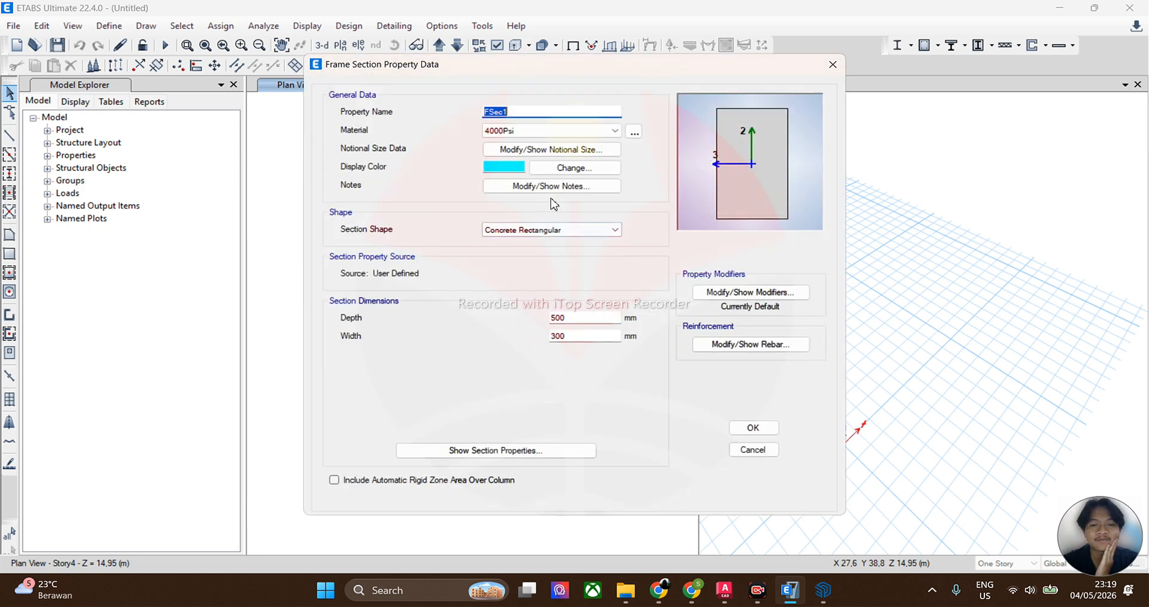
type("B2")
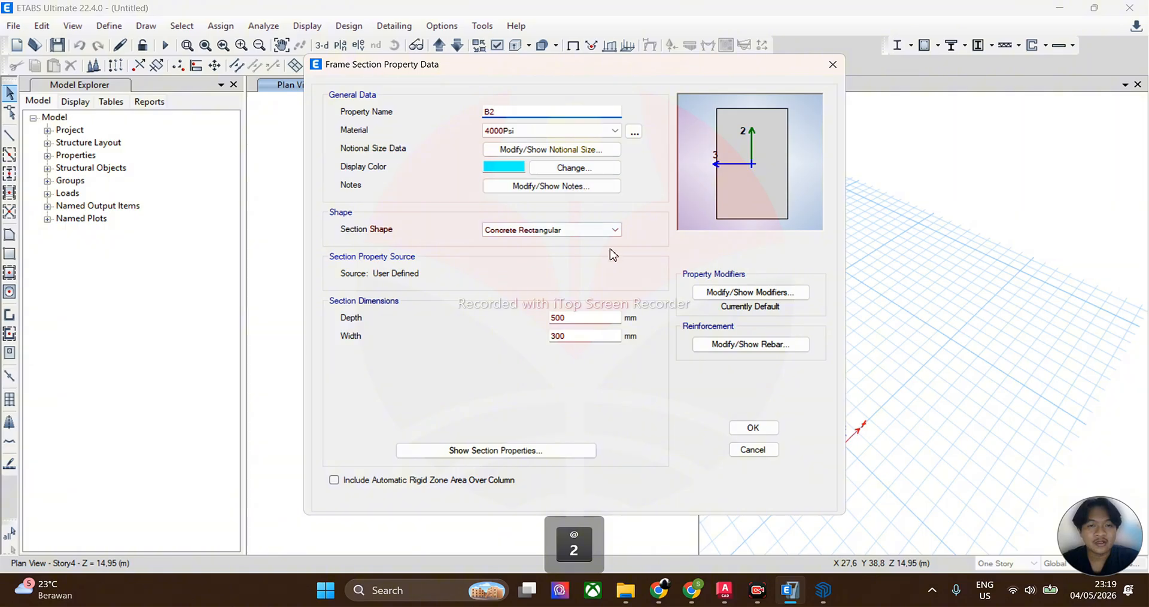
double_click(585, 320)
type("400")
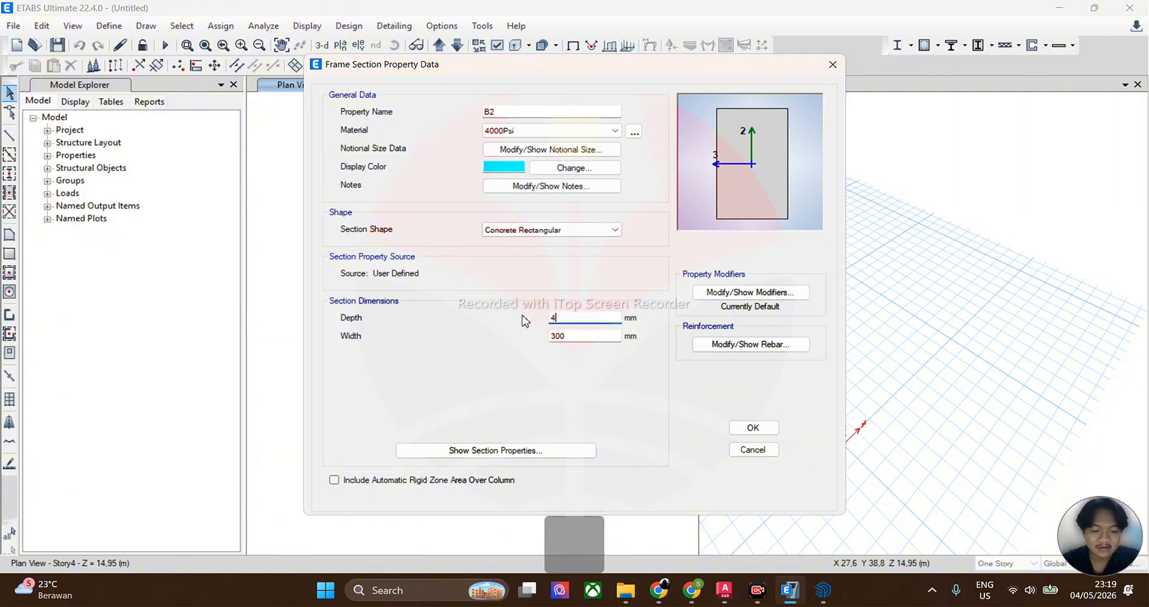
double_click(592, 339)
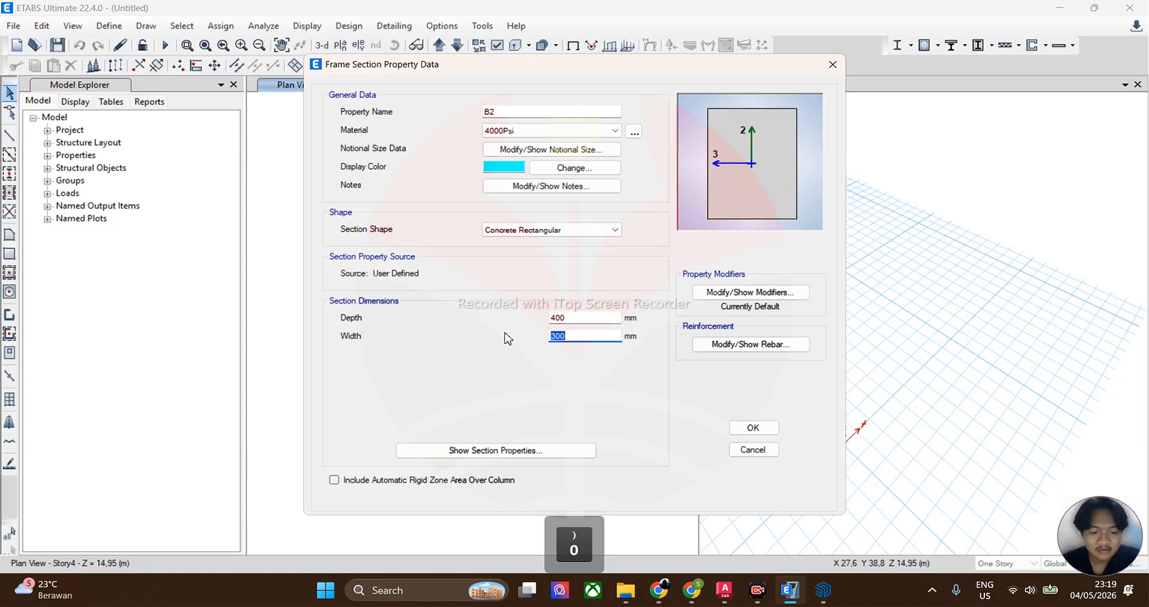
type("20")
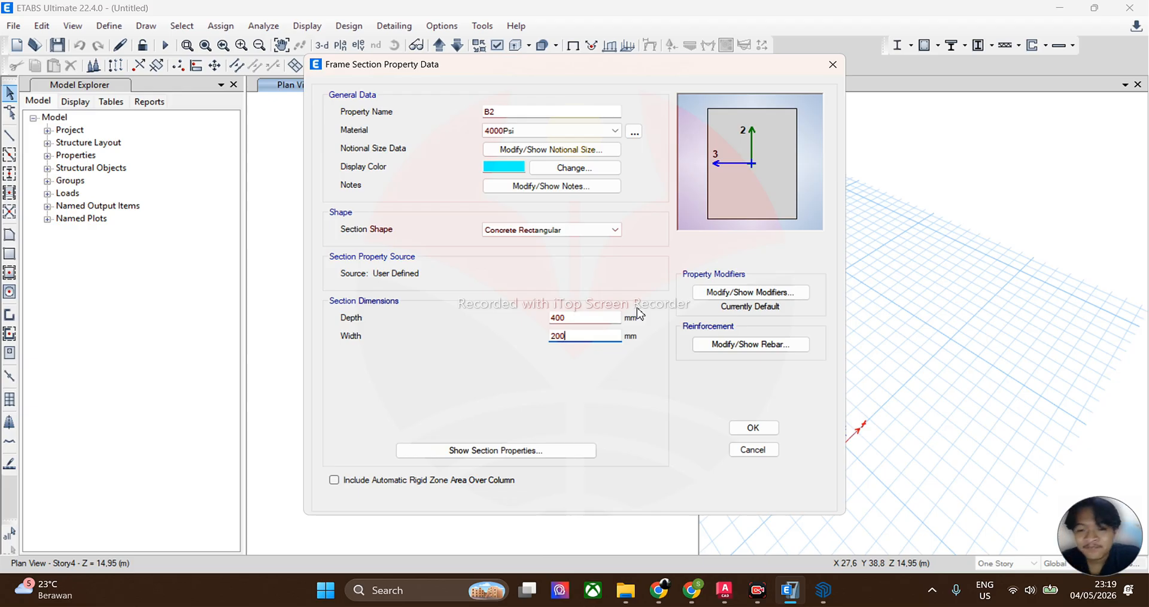
key("Return")
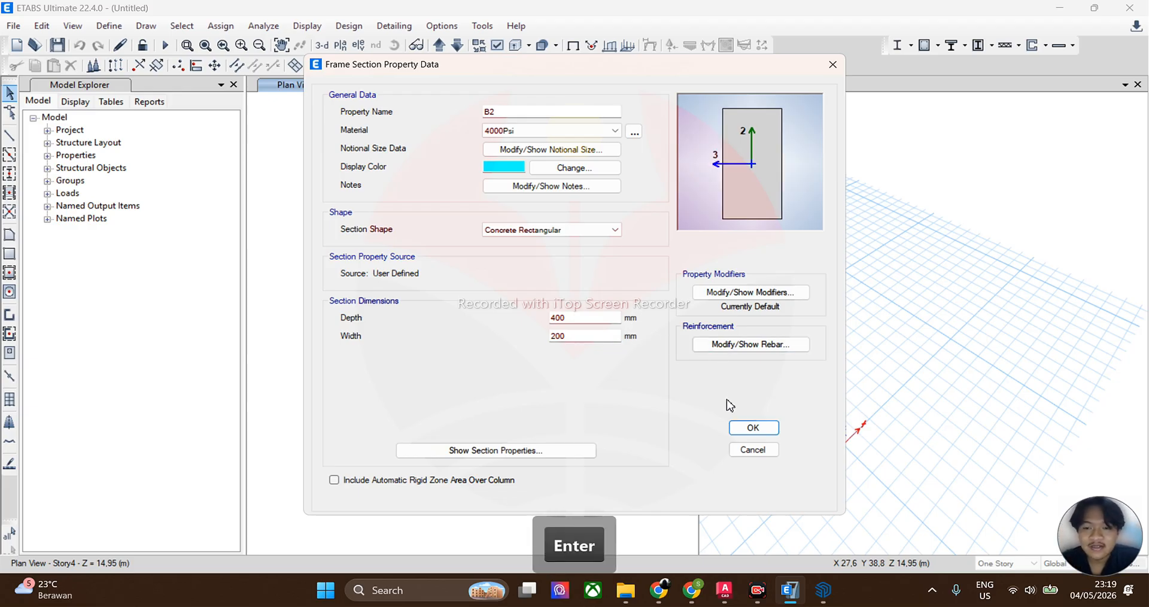
left_click(716, 350)
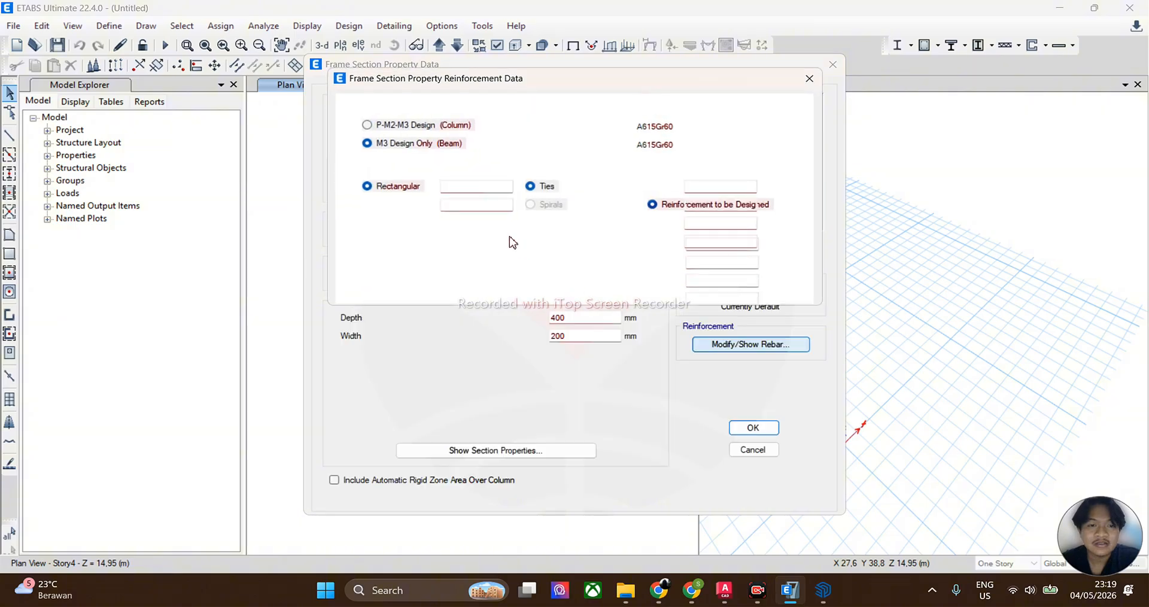
left_click(532, 281)
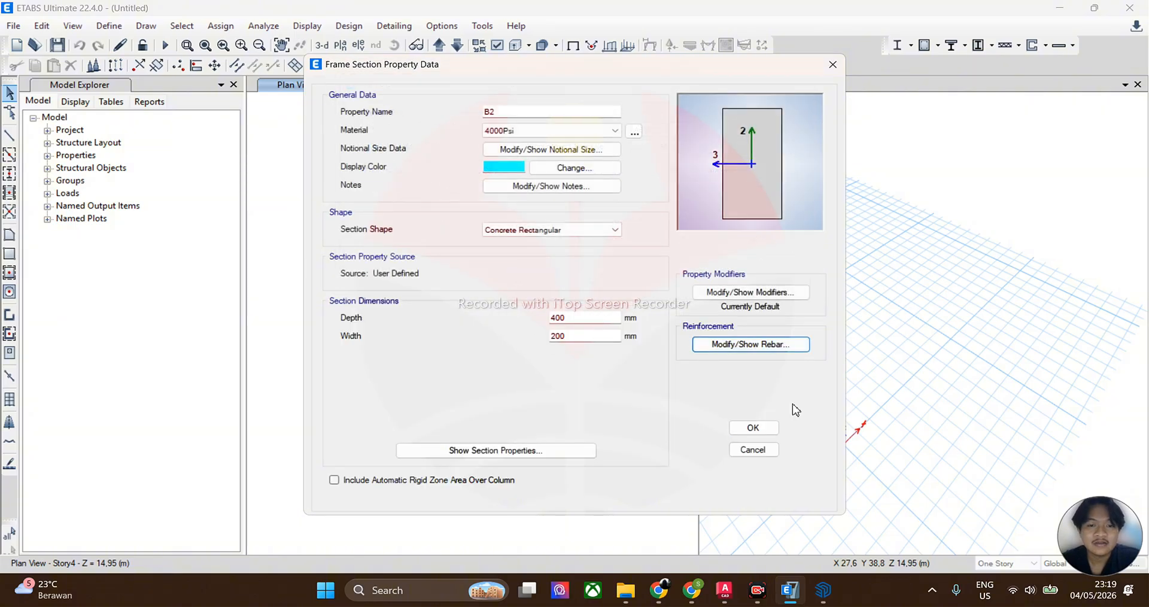
left_click(754, 427)
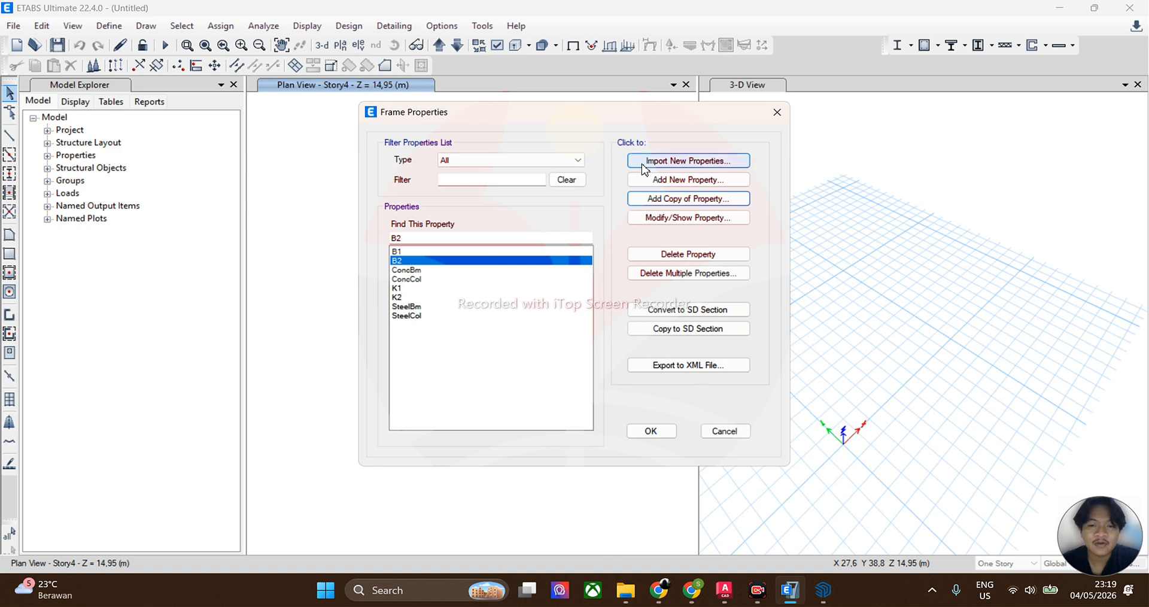
Step: Change the display color of beam section B1 to yellow and accept the section
left_click(515, 251)
left_click(679, 219)
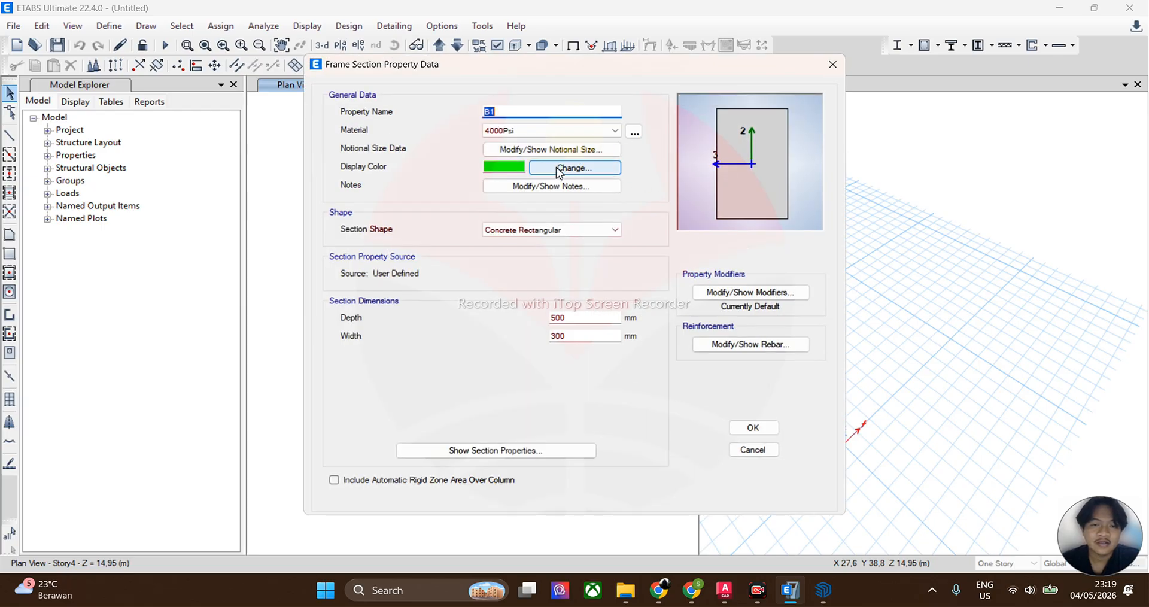
left_click(557, 170)
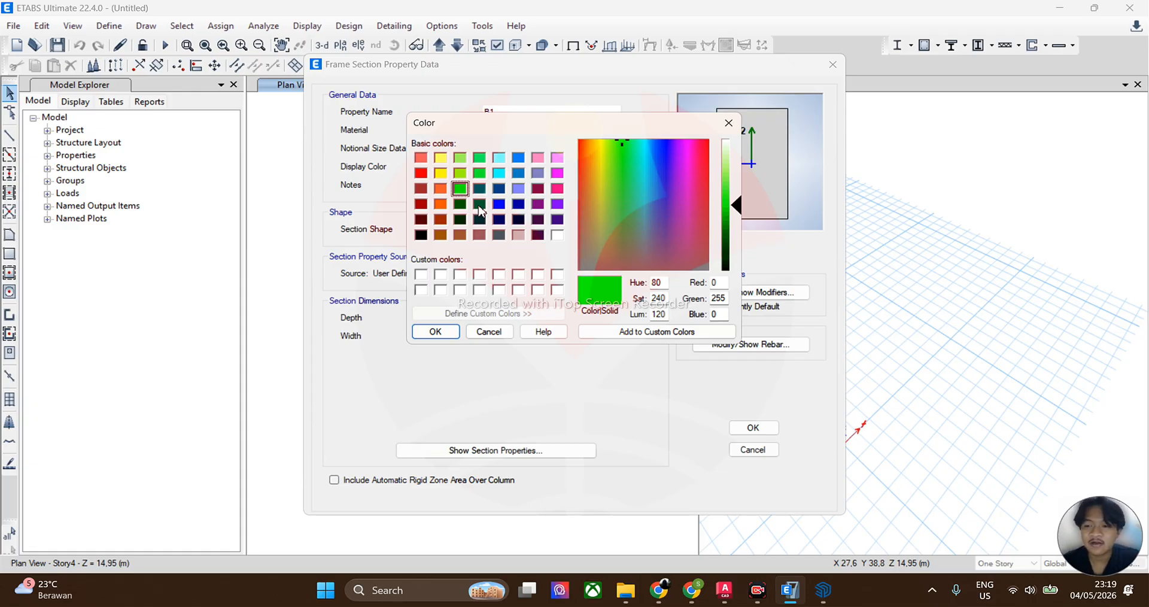
left_click(439, 175)
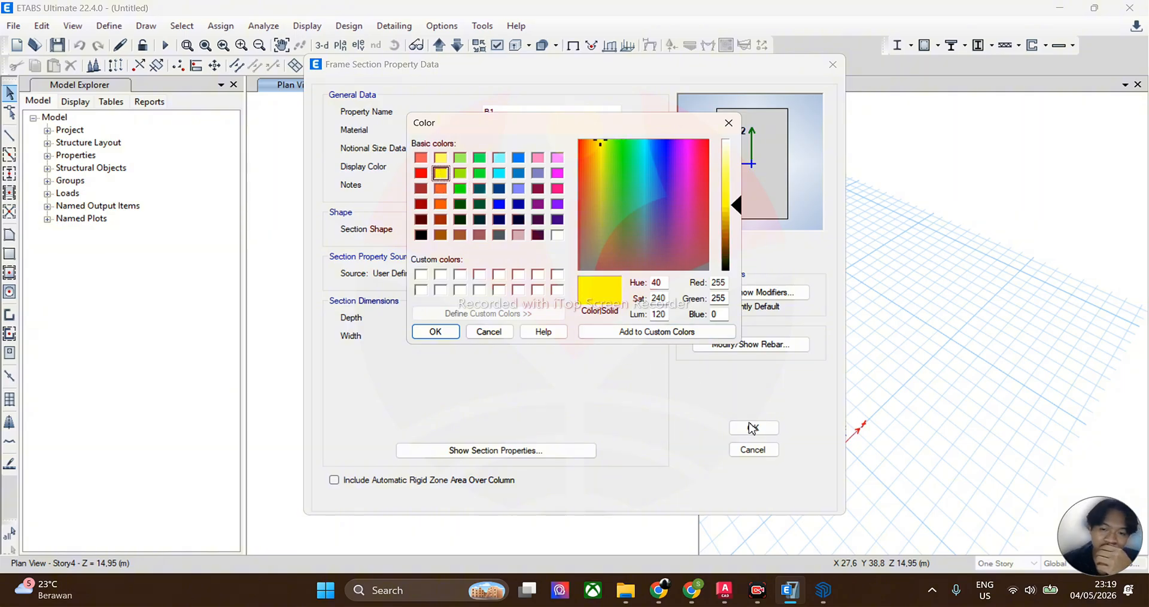
left_click(435, 331)
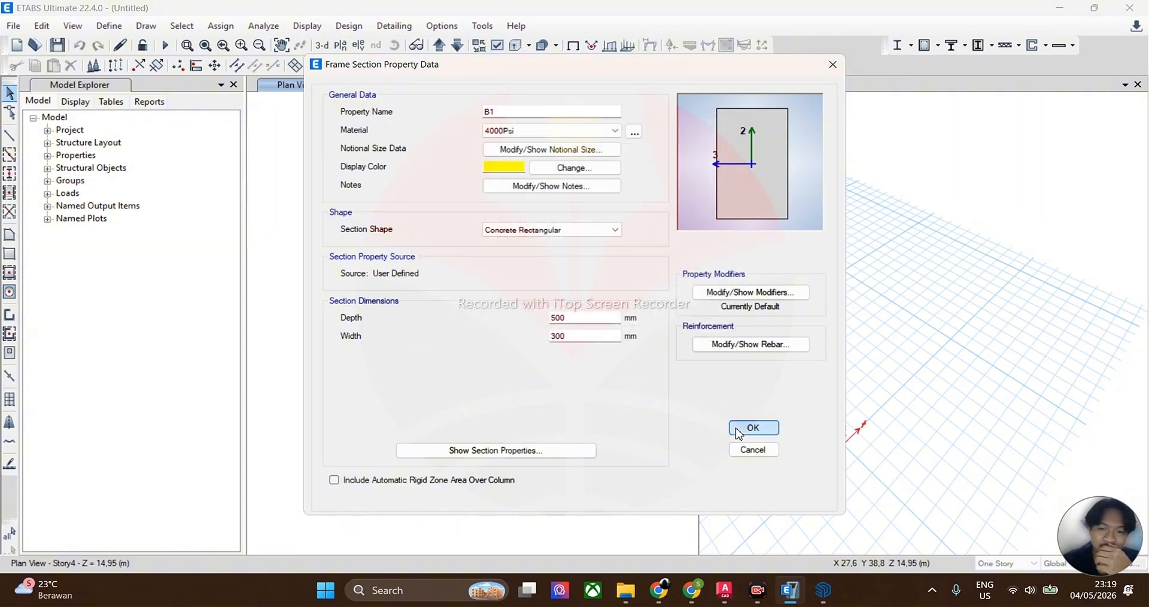
left_click(753, 428)
Step: Change the display color of beam section B2 to magenta and accept the section
left_click(400, 261)
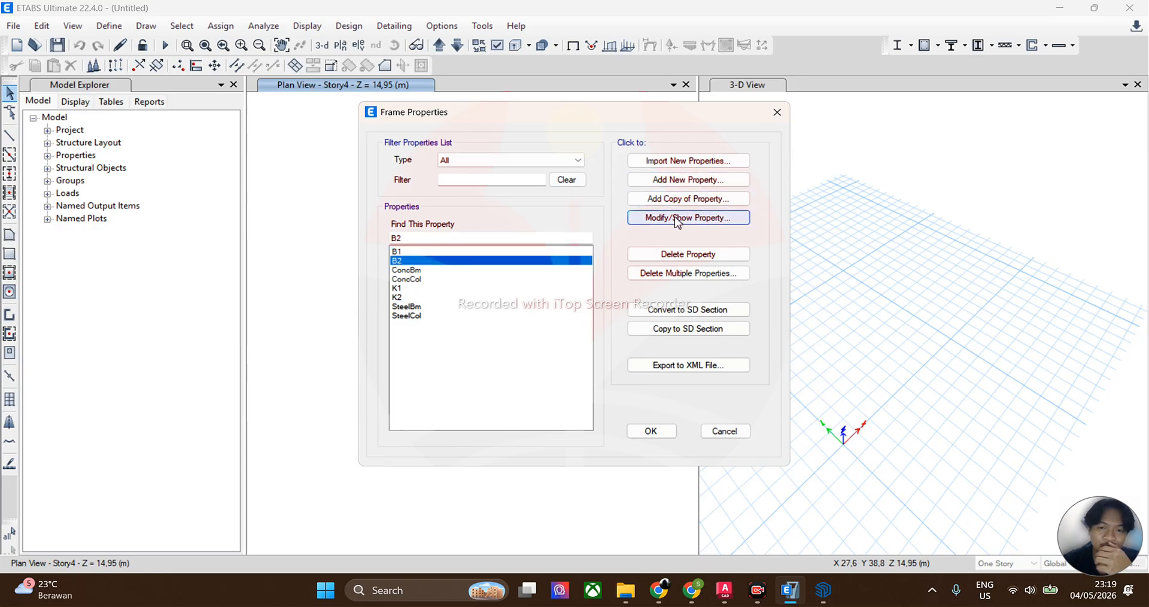
left_click(656, 219)
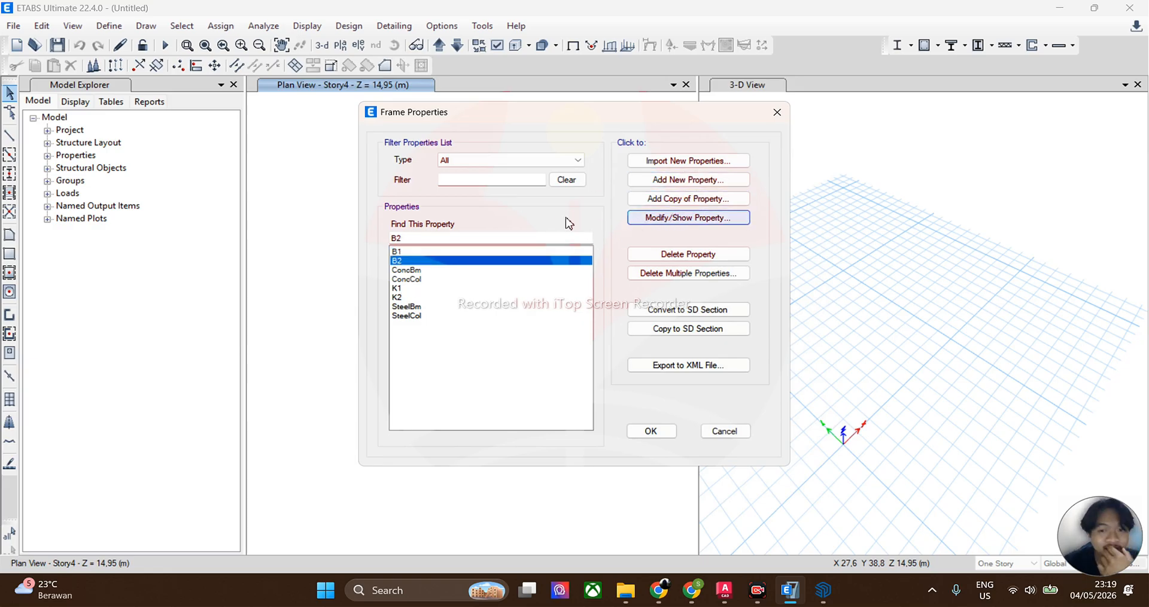
left_click(583, 168)
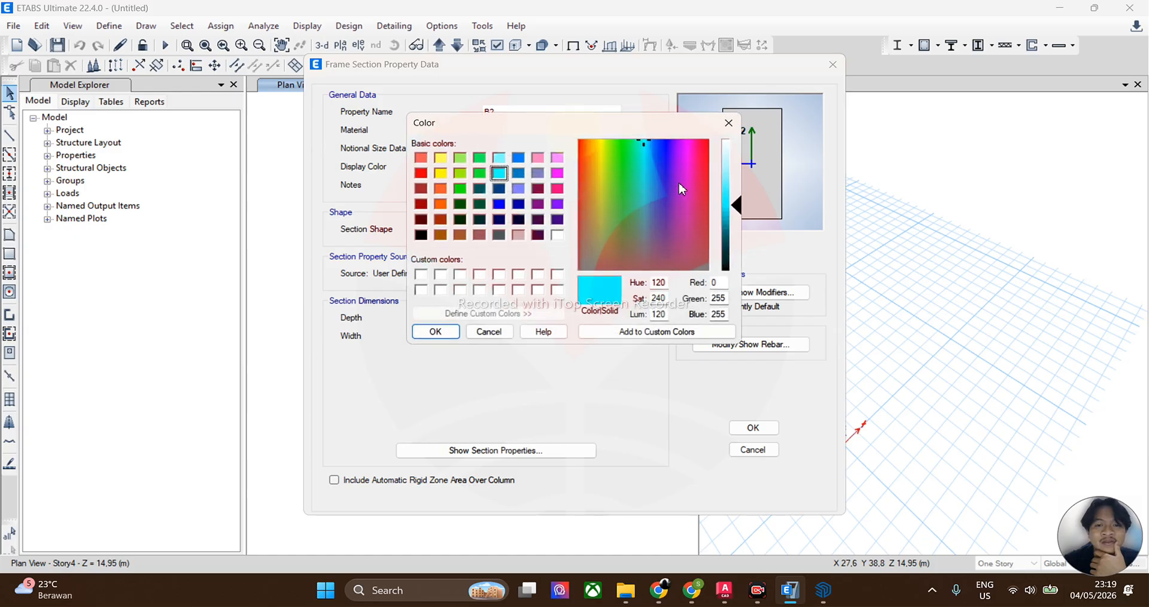
left_click(557, 174)
left_click(435, 331)
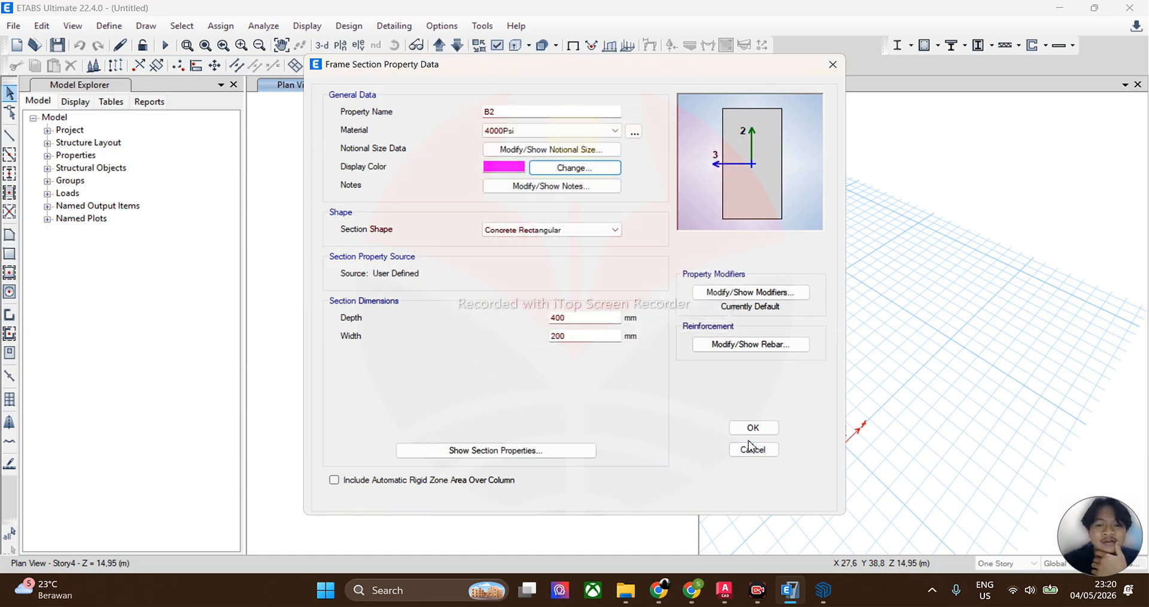
left_click(753, 427)
Step: Change the display color of column section K1 to green and accept the section
left_click(415, 290)
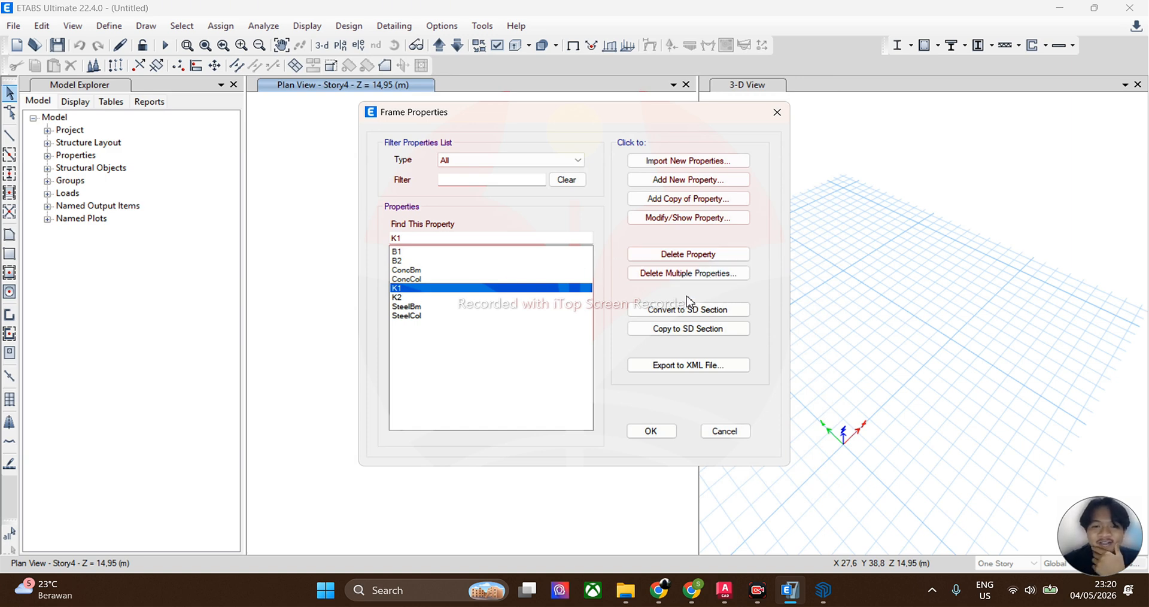
left_click(681, 220)
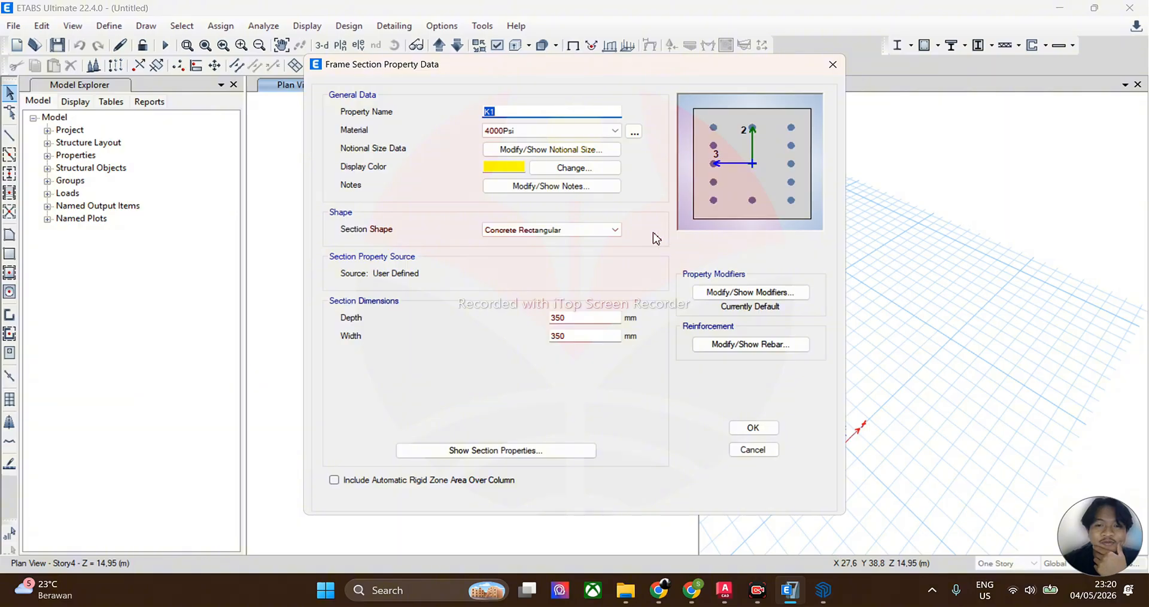
left_click(575, 168)
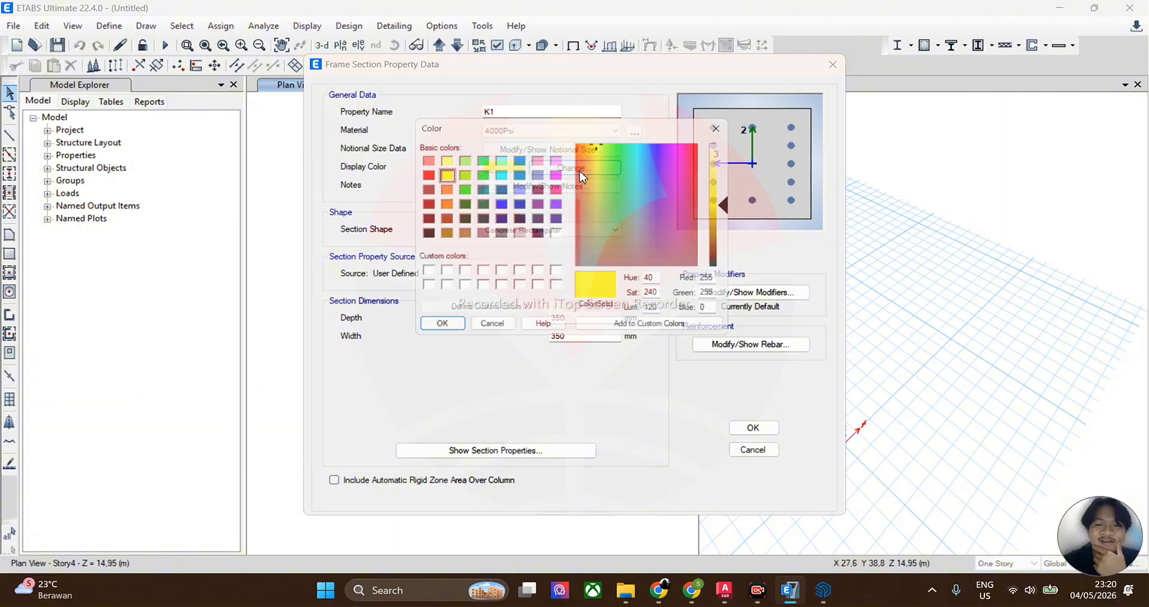
left_click(459, 190)
left_click(435, 331)
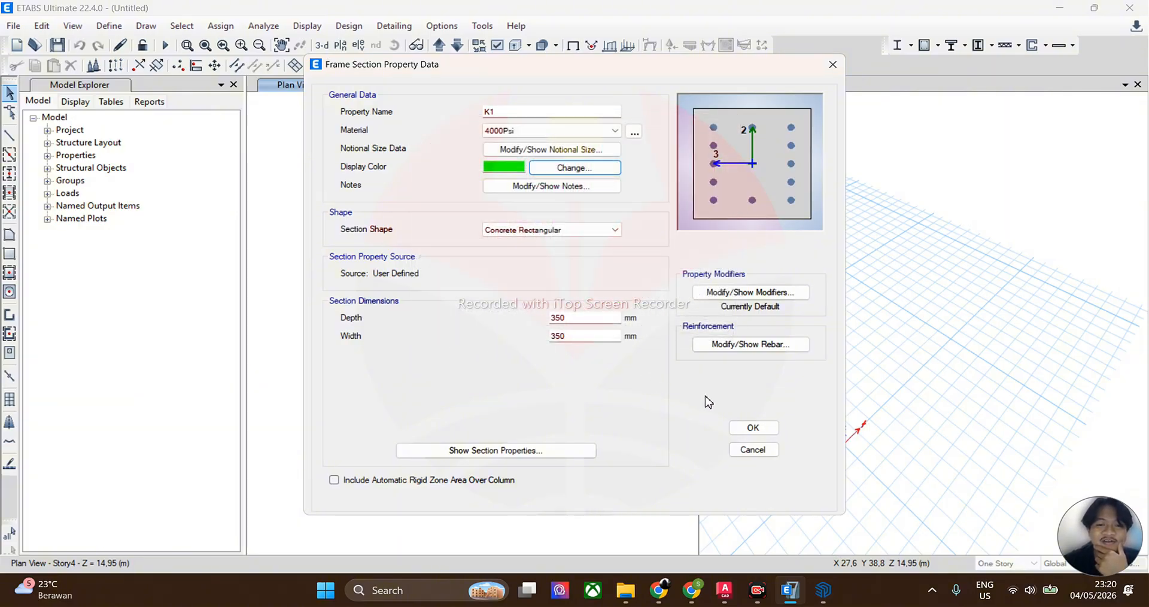
left_click(759, 429)
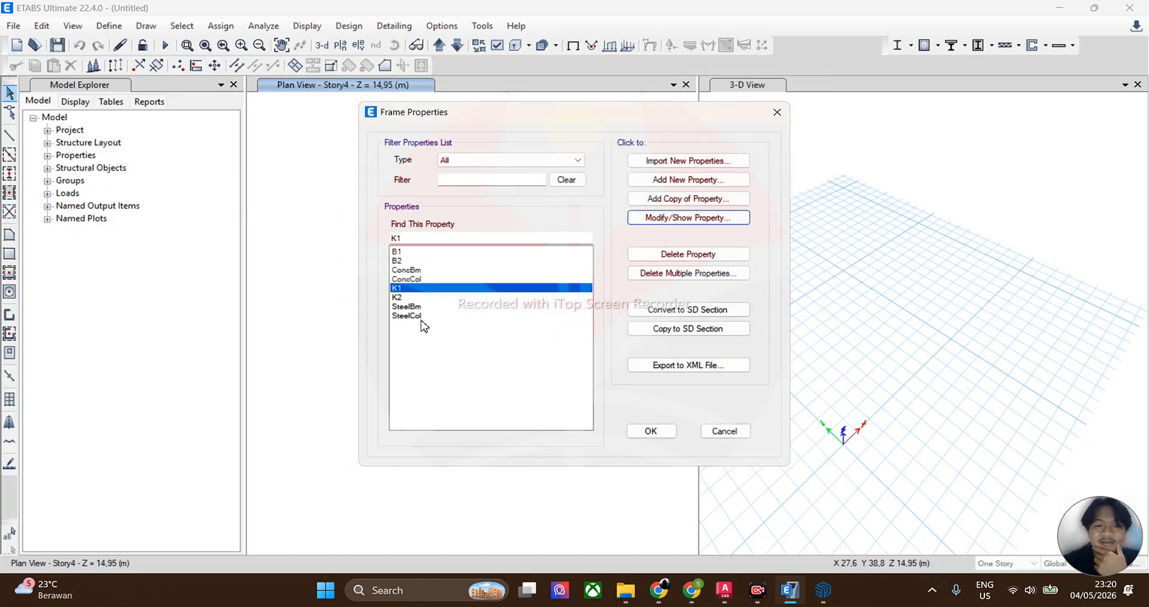
Step: Change the display color of column section K2 to red, accept the section and finish defining frame properties
left_click(411, 297)
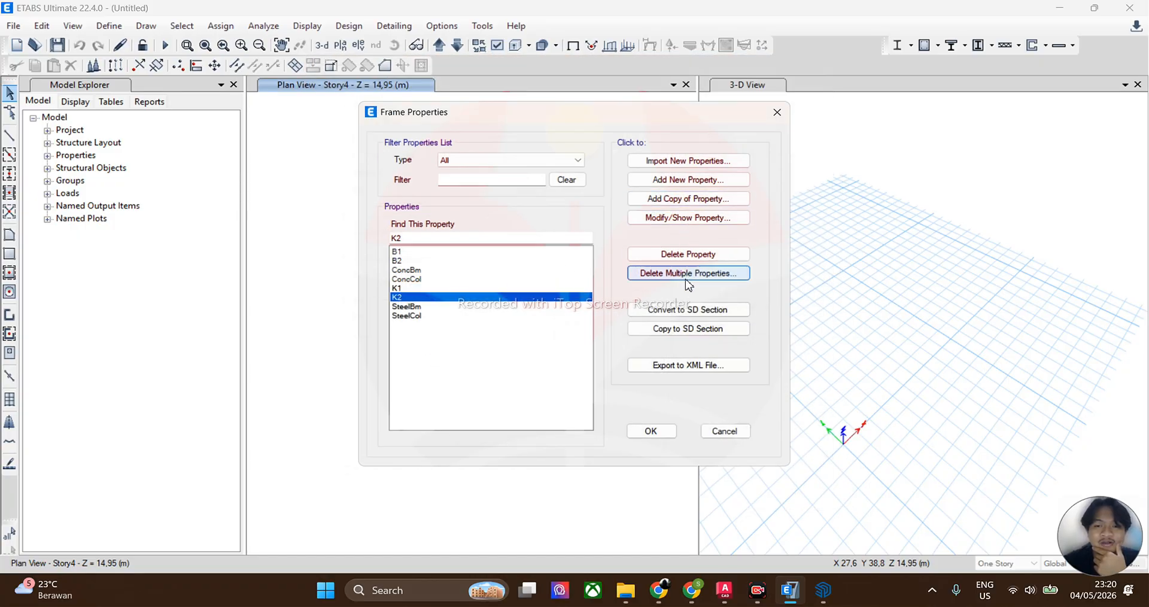
left_click(695, 221)
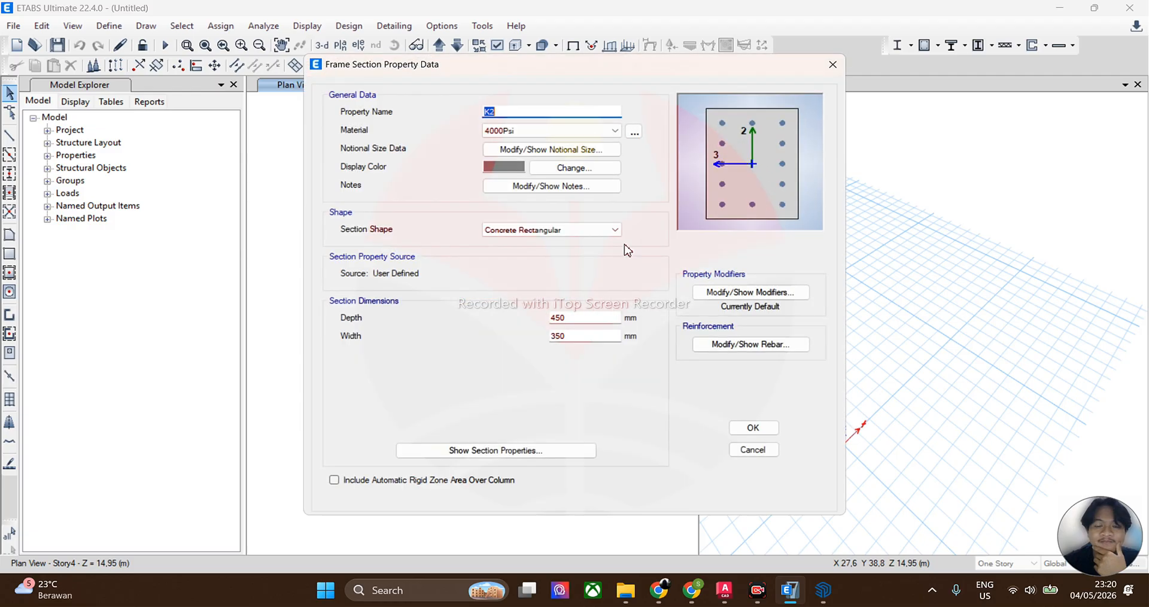
left_click(565, 174)
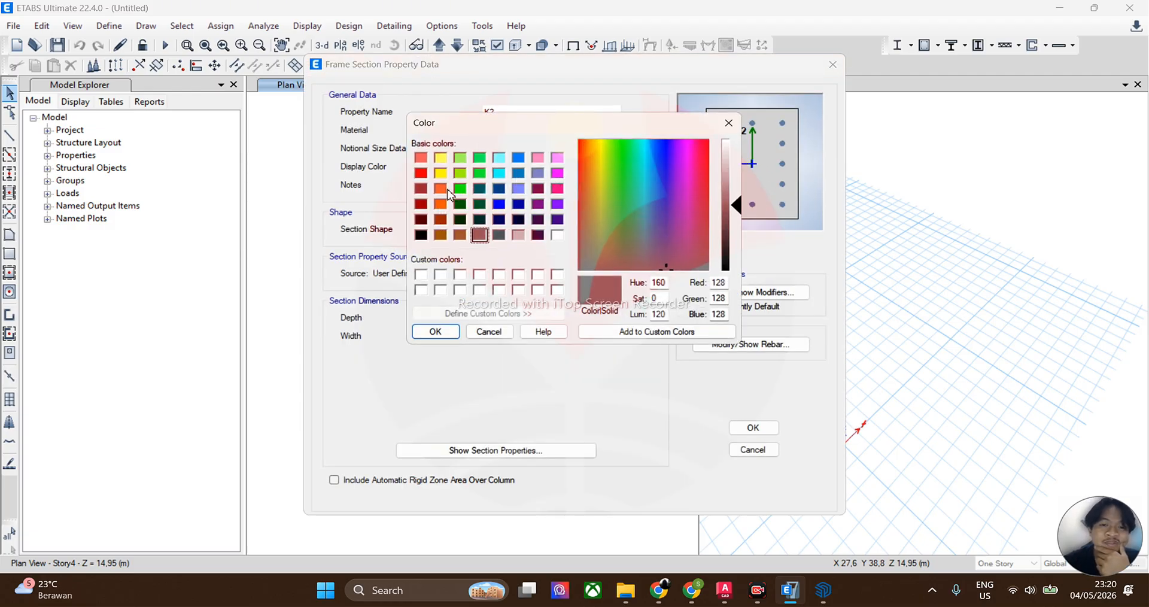
left_click(422, 174)
left_click(435, 331)
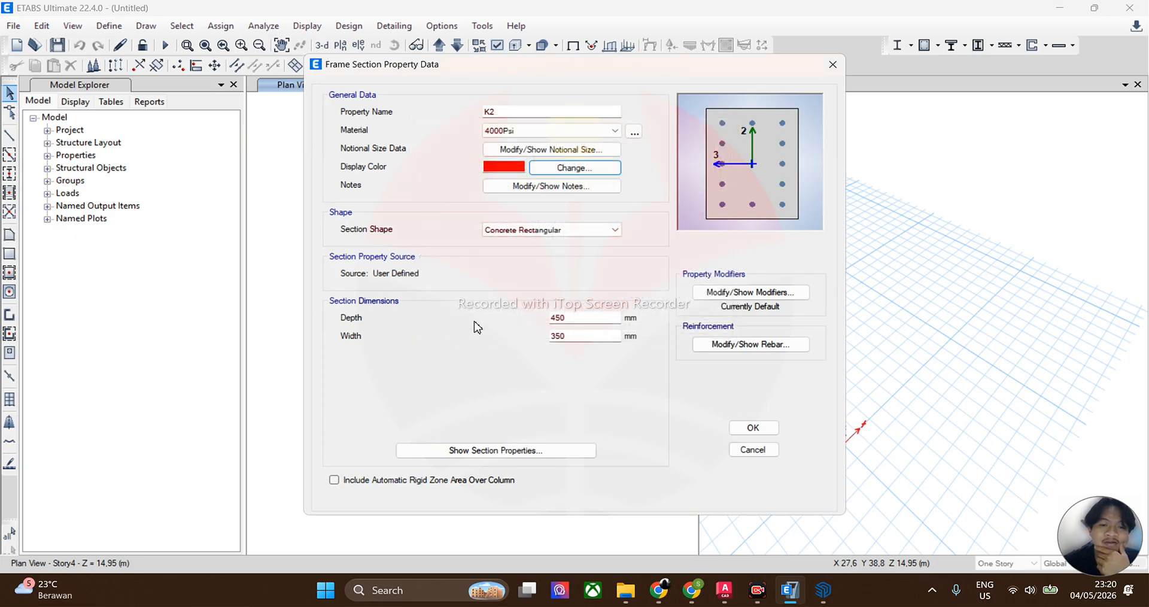
left_click(745, 428)
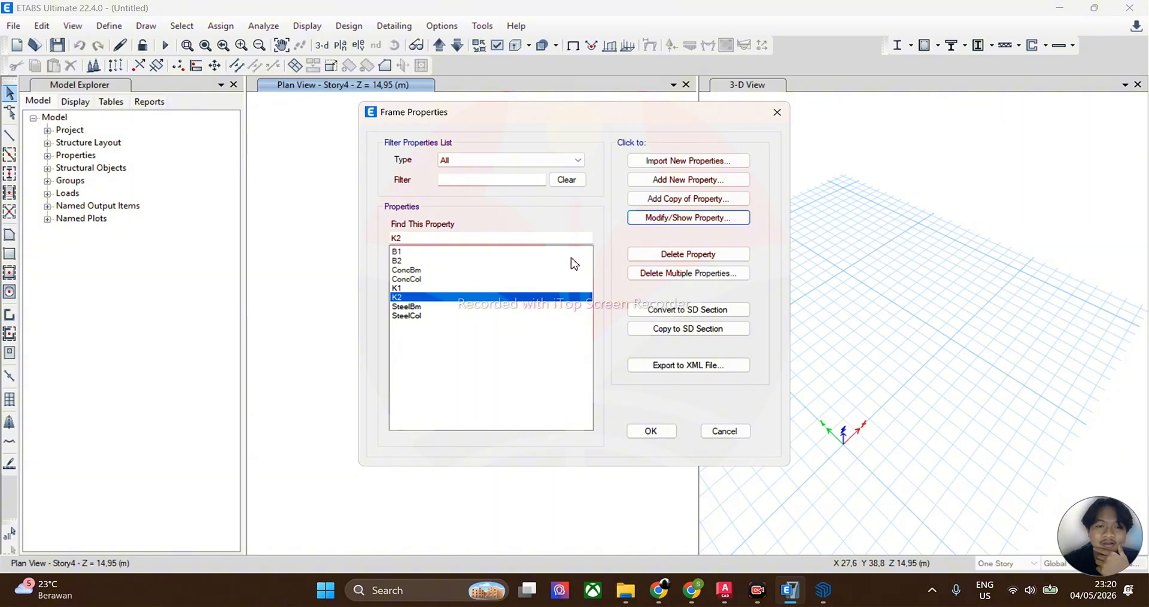
left_click(661, 434)
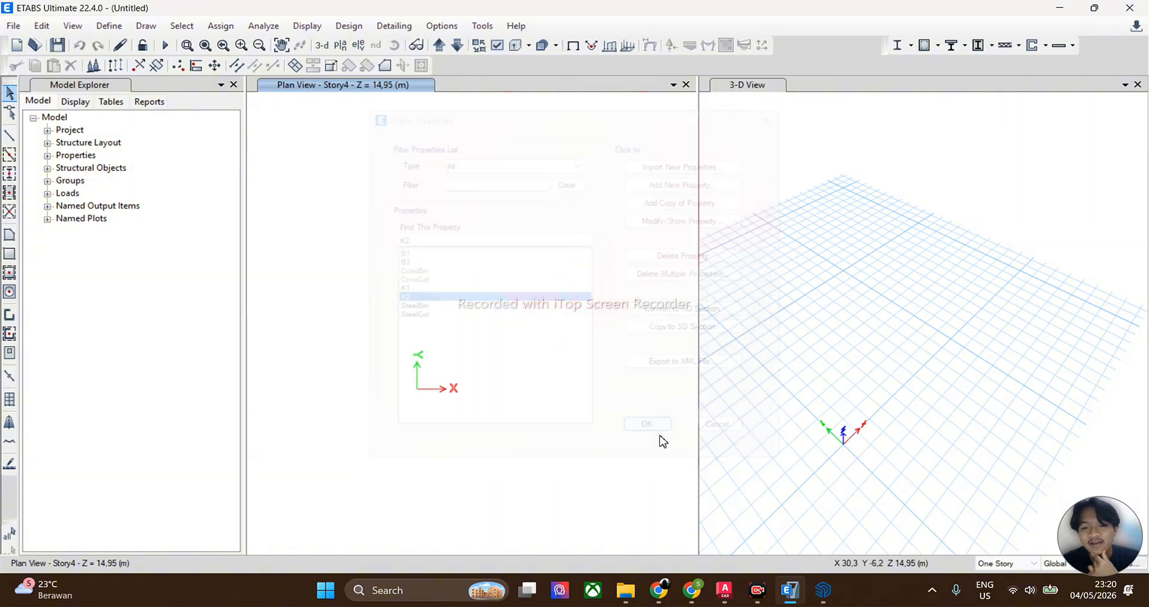
Step: Open the DXF file 3D from the Tubes folder for import as a 3D model
left_click(13, 26)
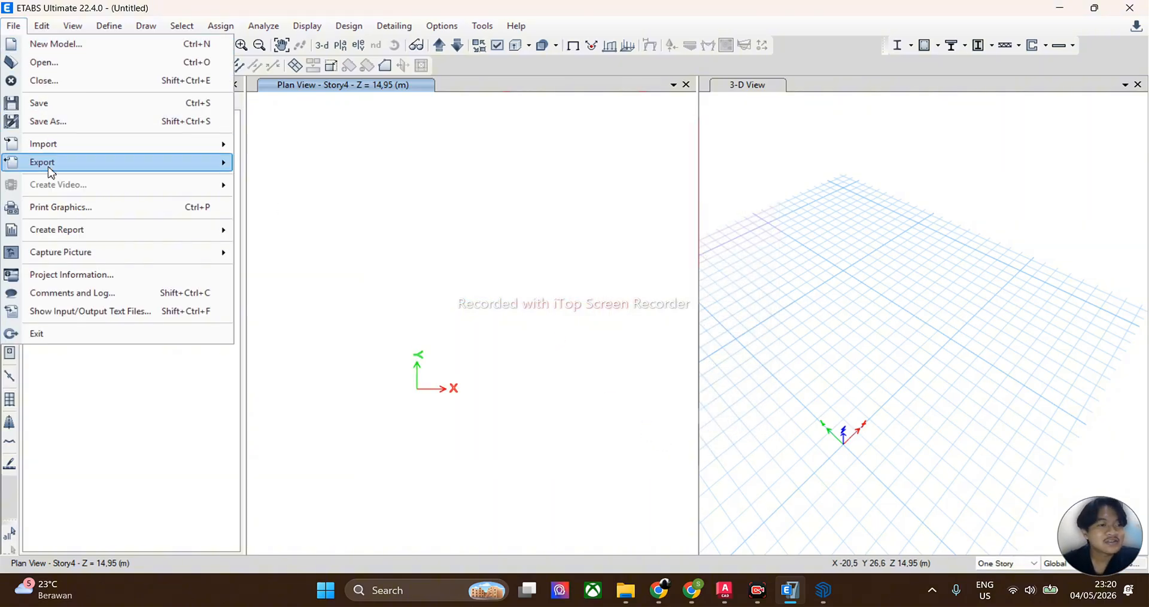
mouse_move(95, 172)
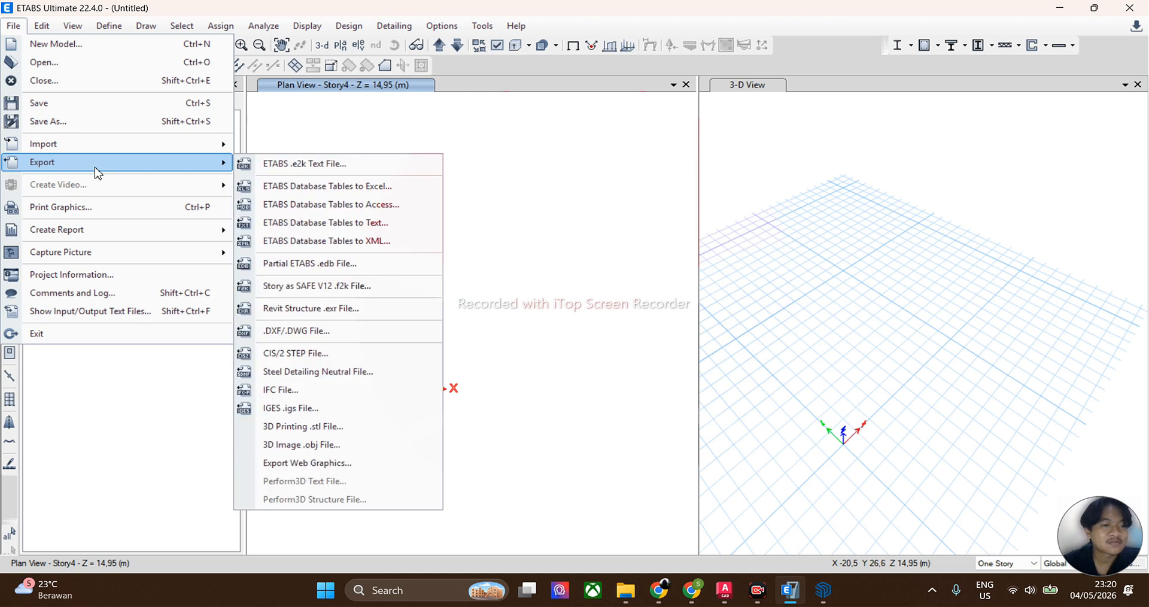
mouse_move(150, 152)
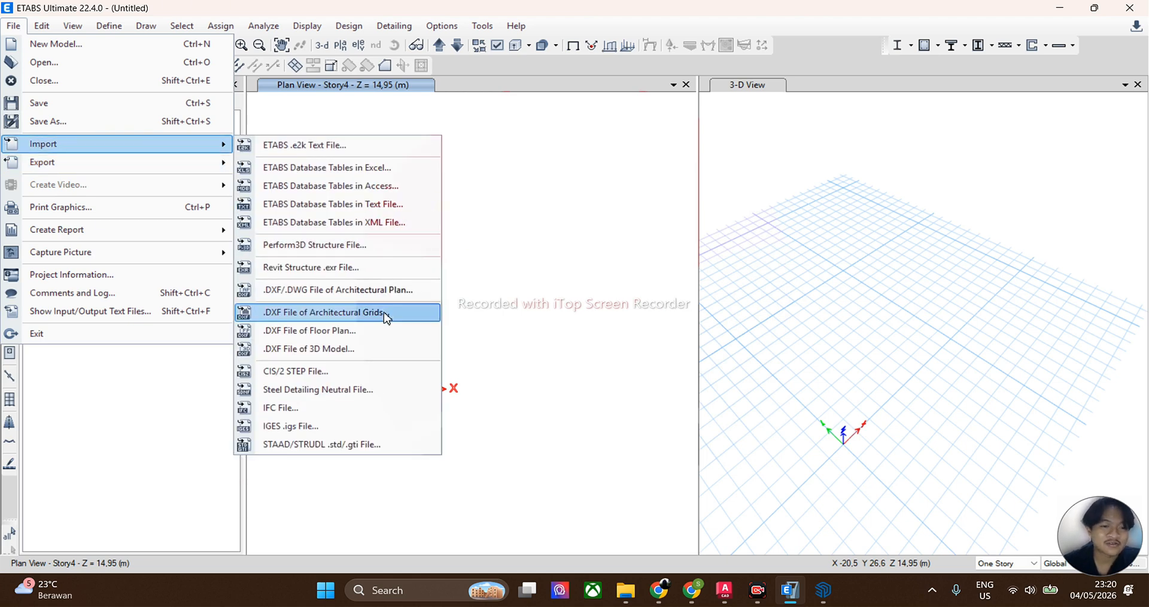
left_click(348, 350)
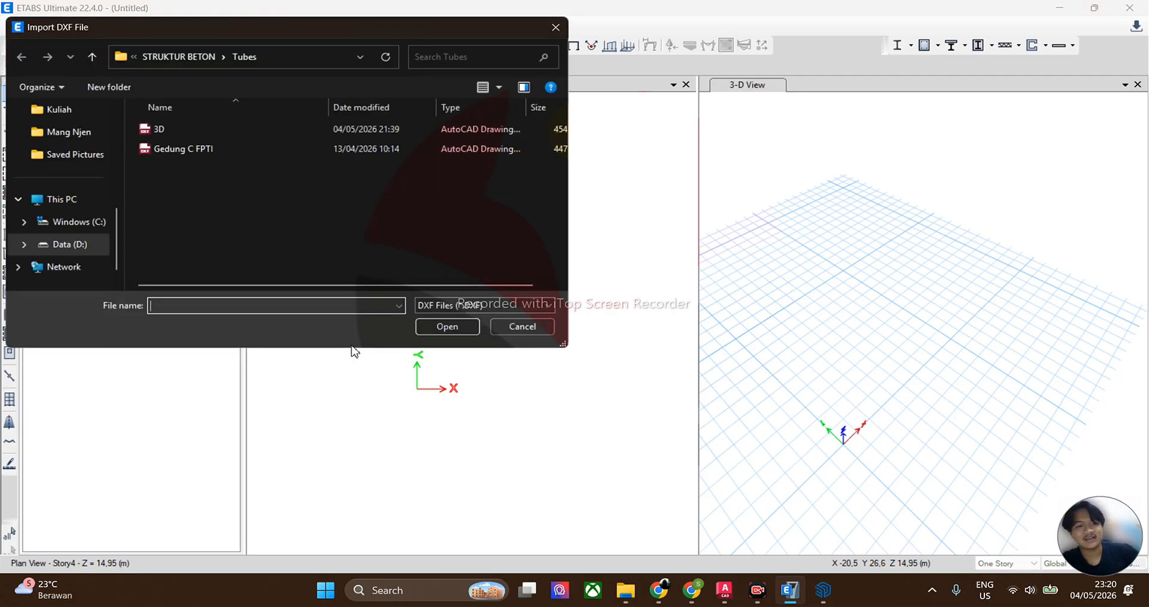
left_click(174, 129)
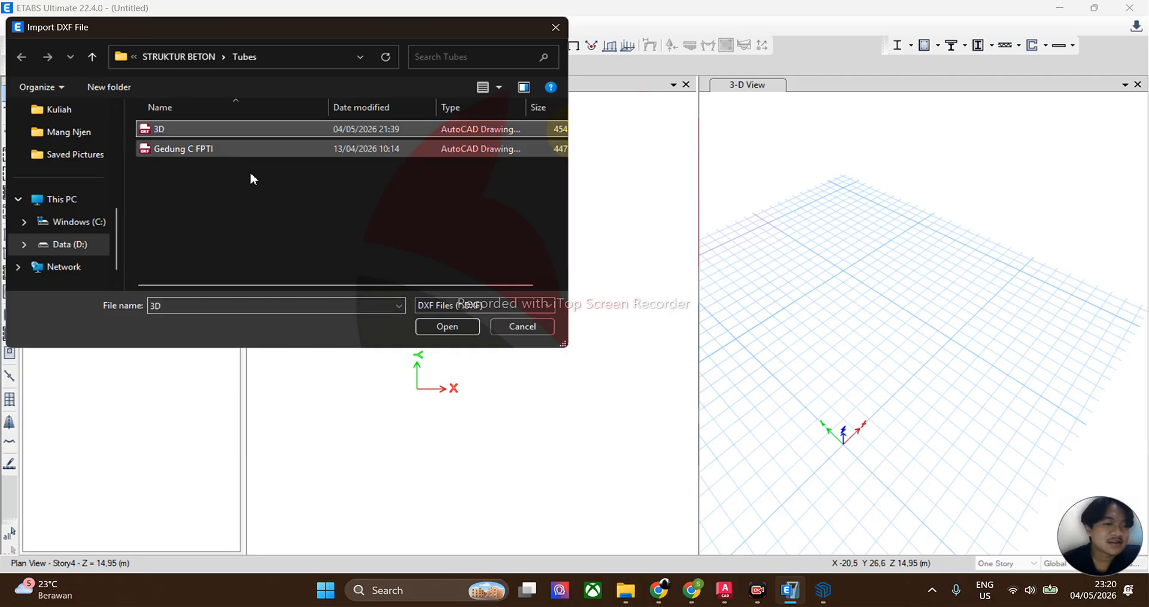
left_click(434, 326)
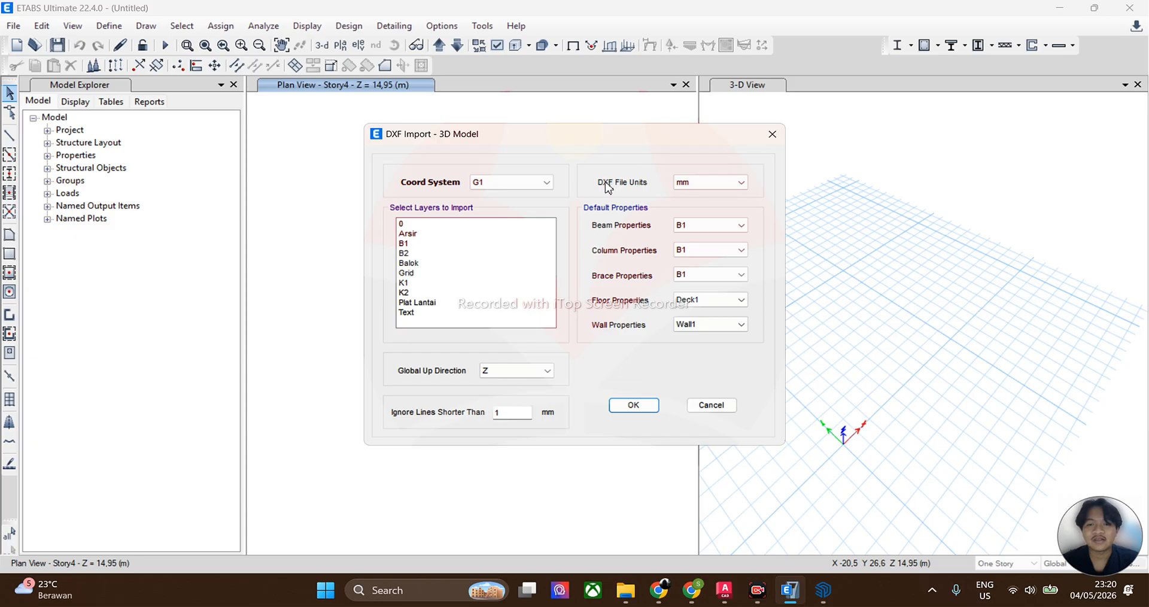
Step: Set the DXF file units to m and ignore lines shorter than 0 mm
left_click(694, 186)
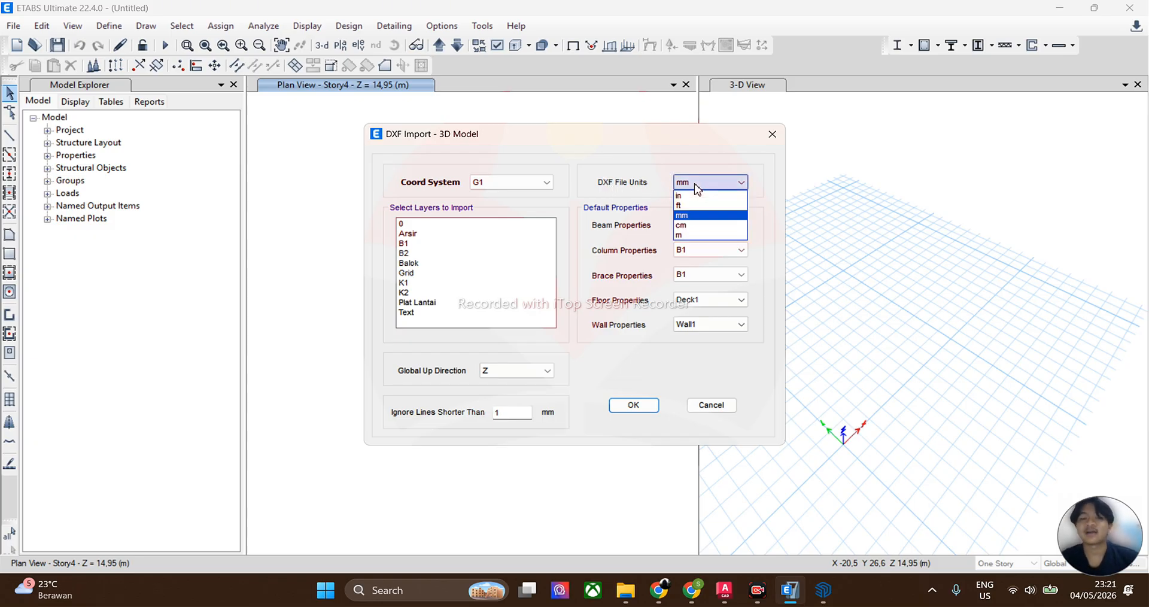
left_click(708, 235)
left_click_drag(510, 413, 482, 417)
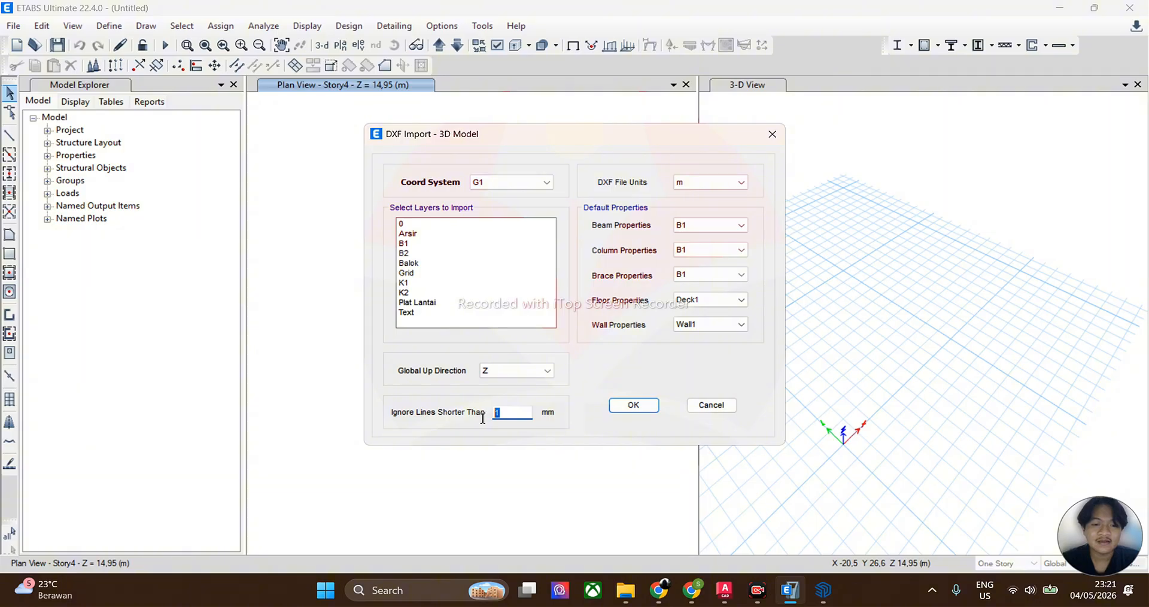
type("0")
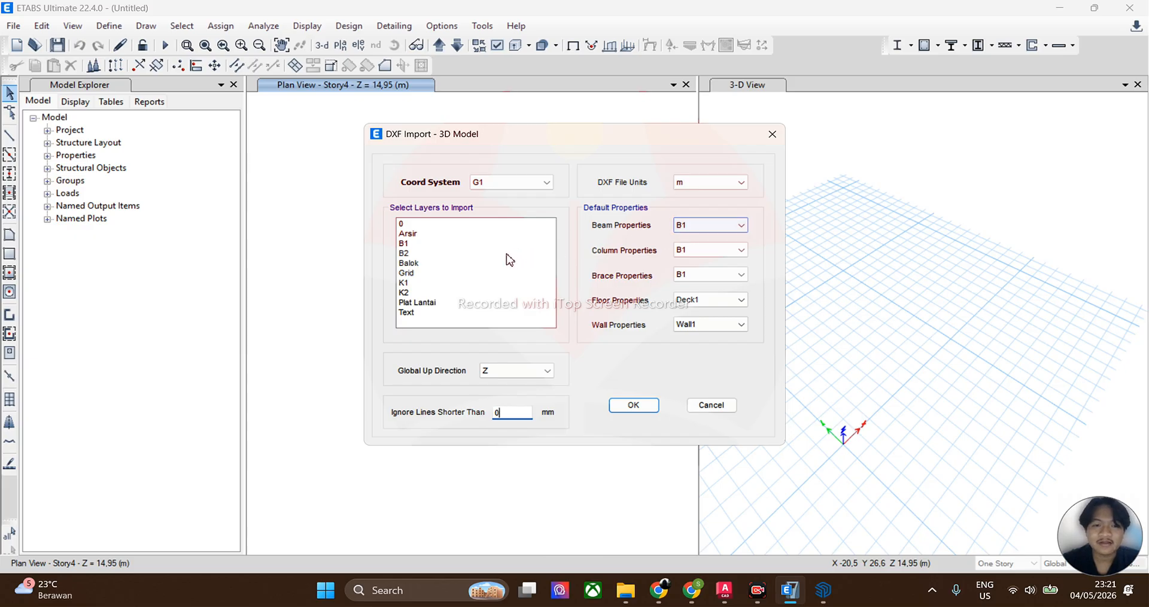
Step: Select the layers B1, K1 and Plat Lantai for the DXF import
key("ctrl")
left_click(410, 246, "ctrl")
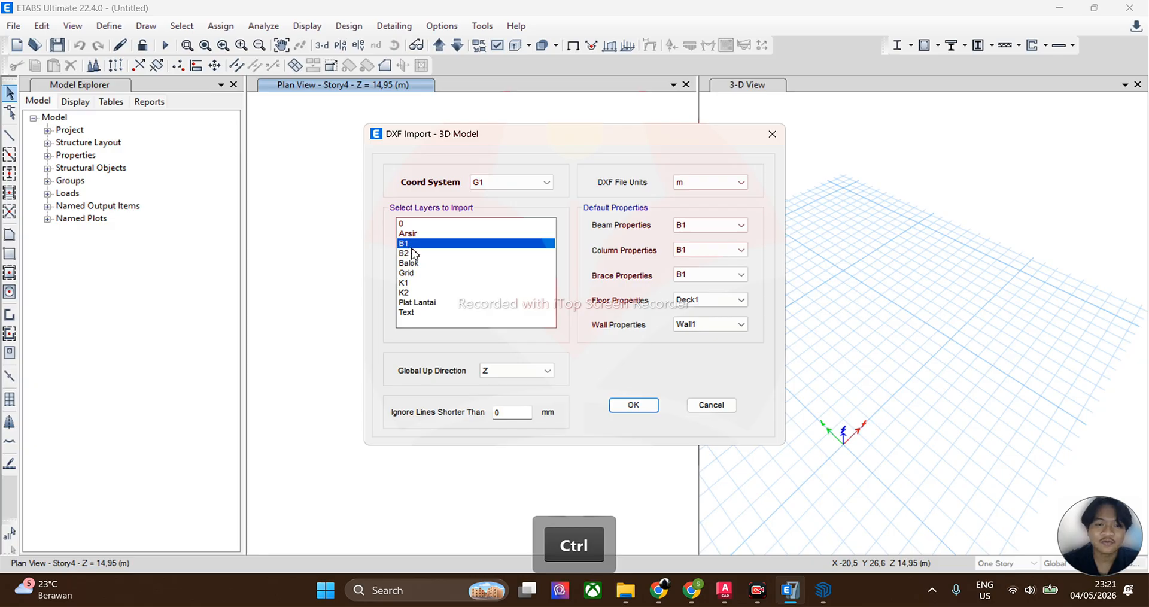
left_click(435, 283, "ctrl")
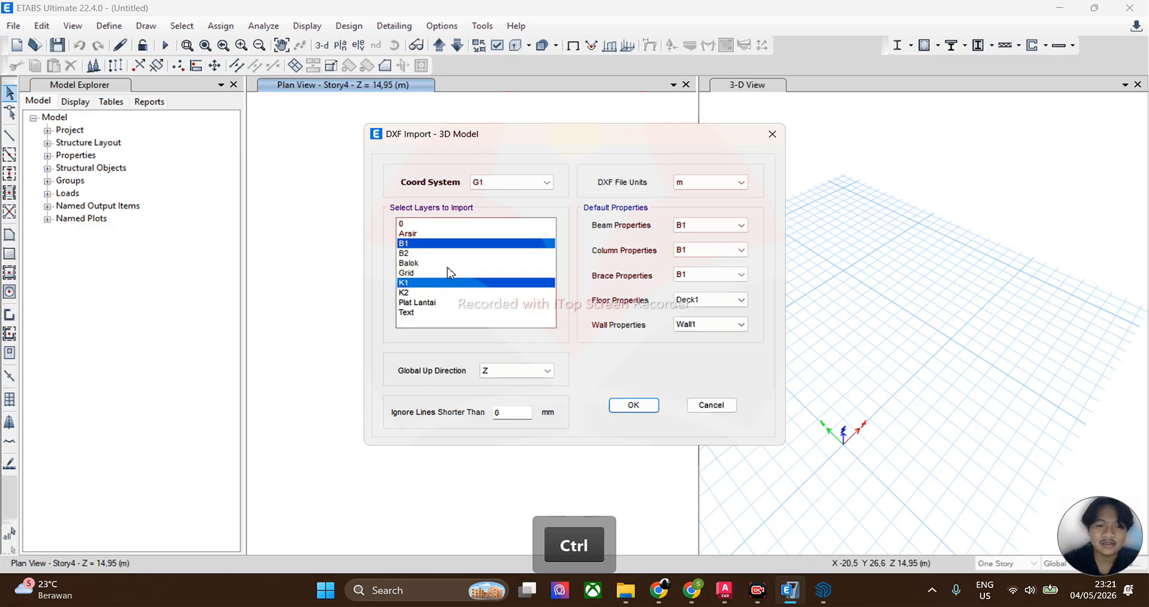
left_click(436, 304, "ctrl")
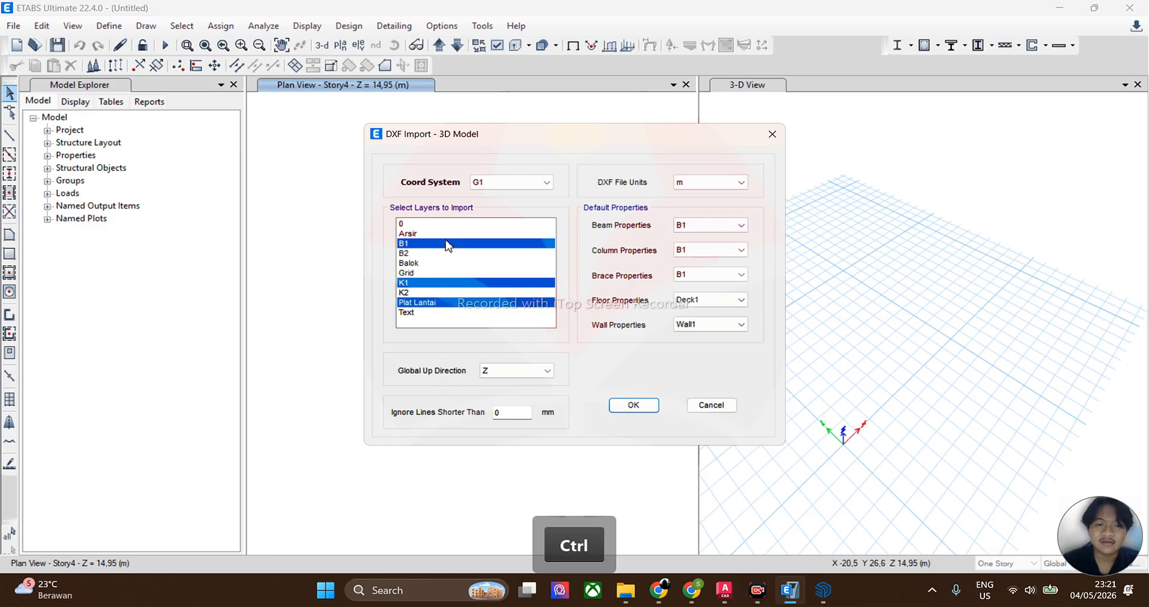
Step: Set the import's default properties to beam B1, column K1 and floor Deck1, and run the import with the proposed story data
left_click(696, 231)
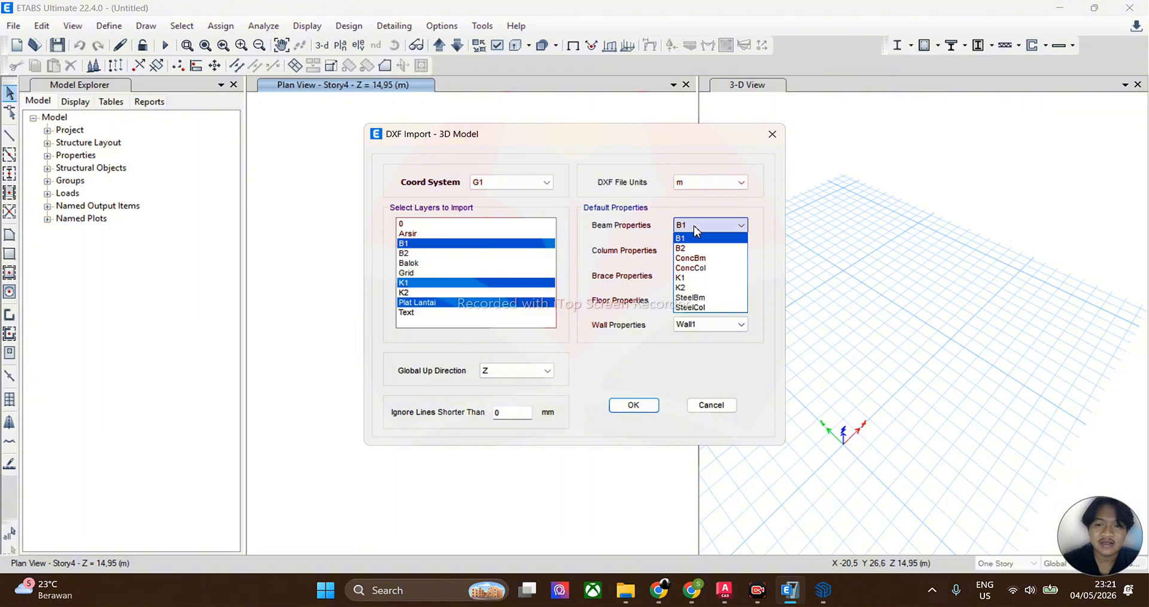
left_click(694, 235)
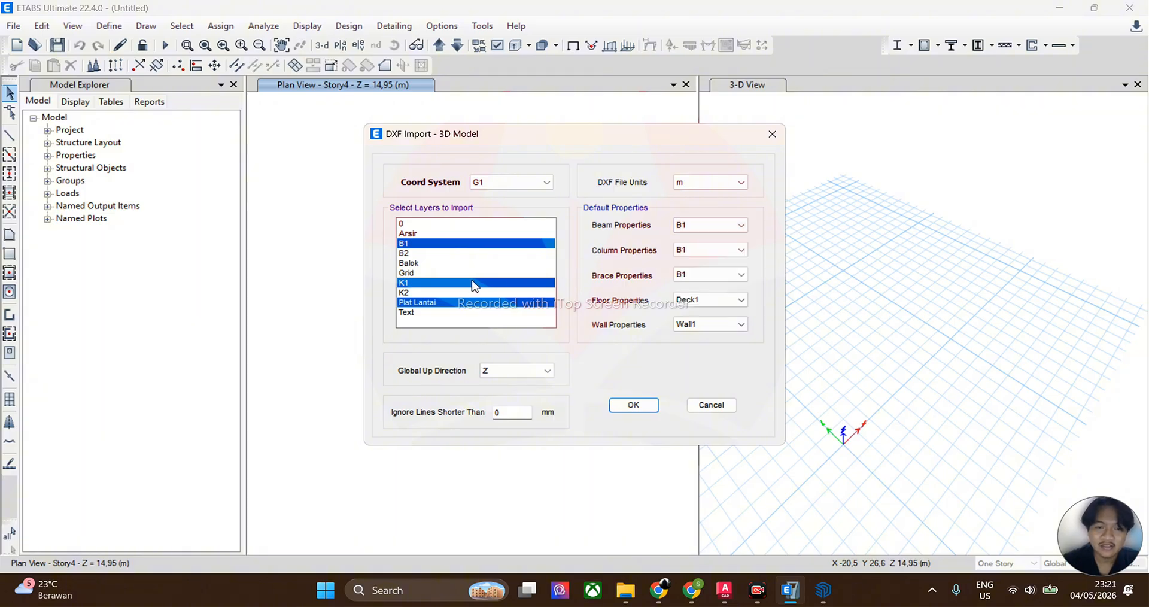
left_click(700, 252)
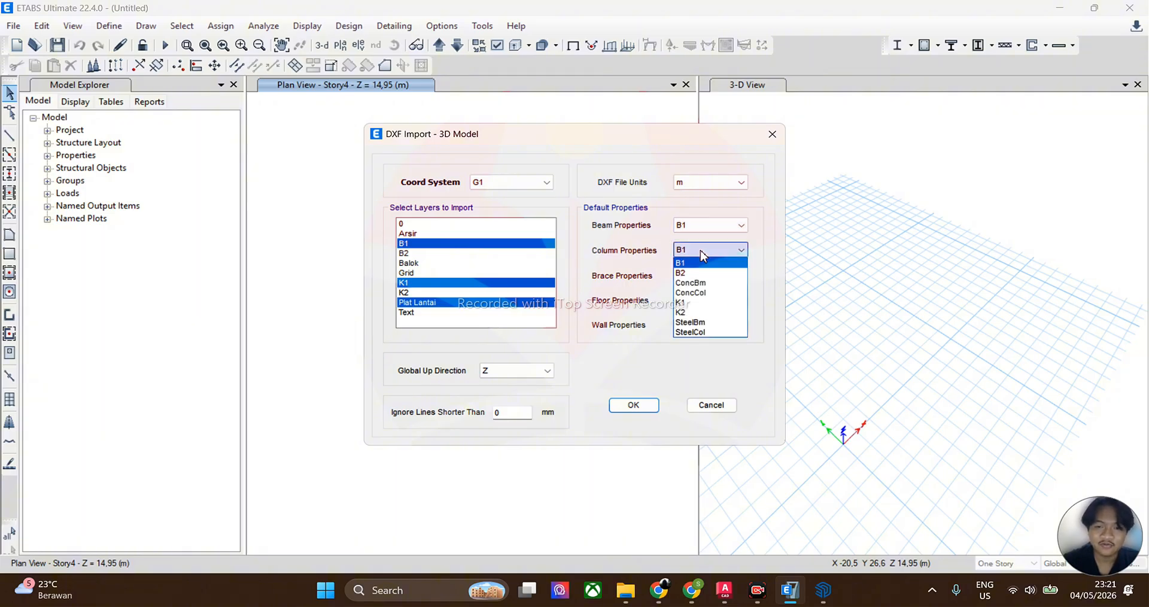
left_click(688, 302)
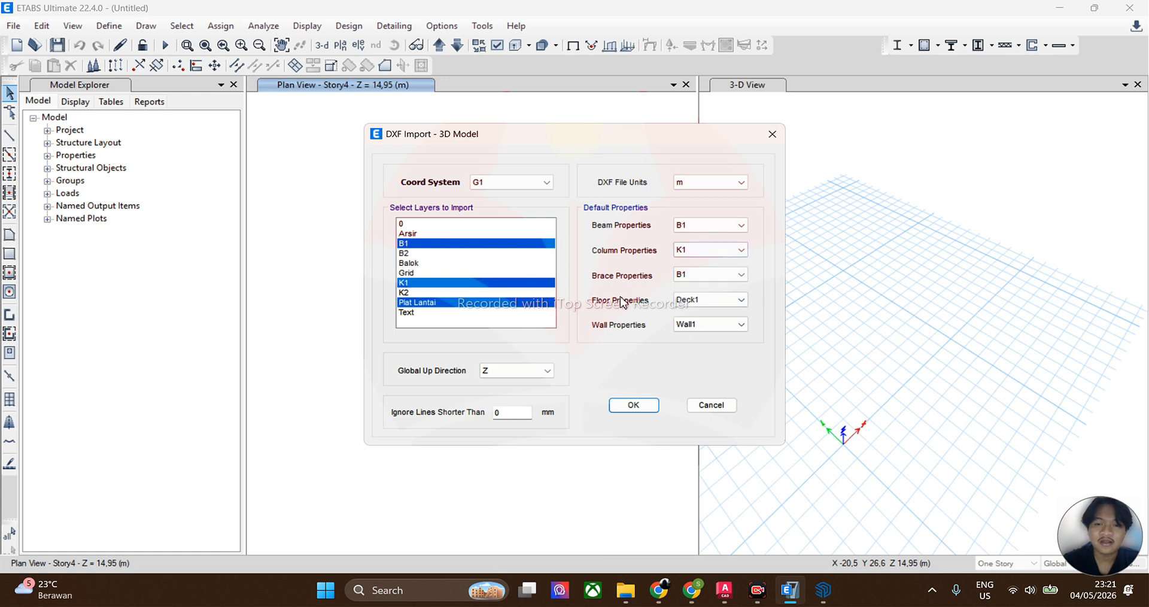
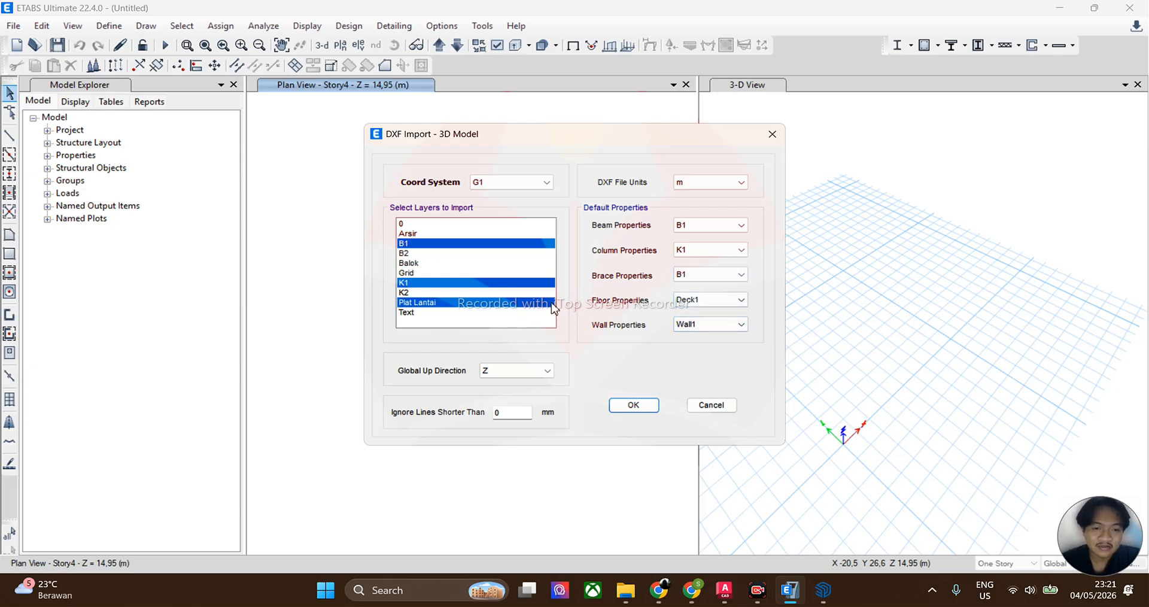
left_click(697, 299)
left_click(697, 301)
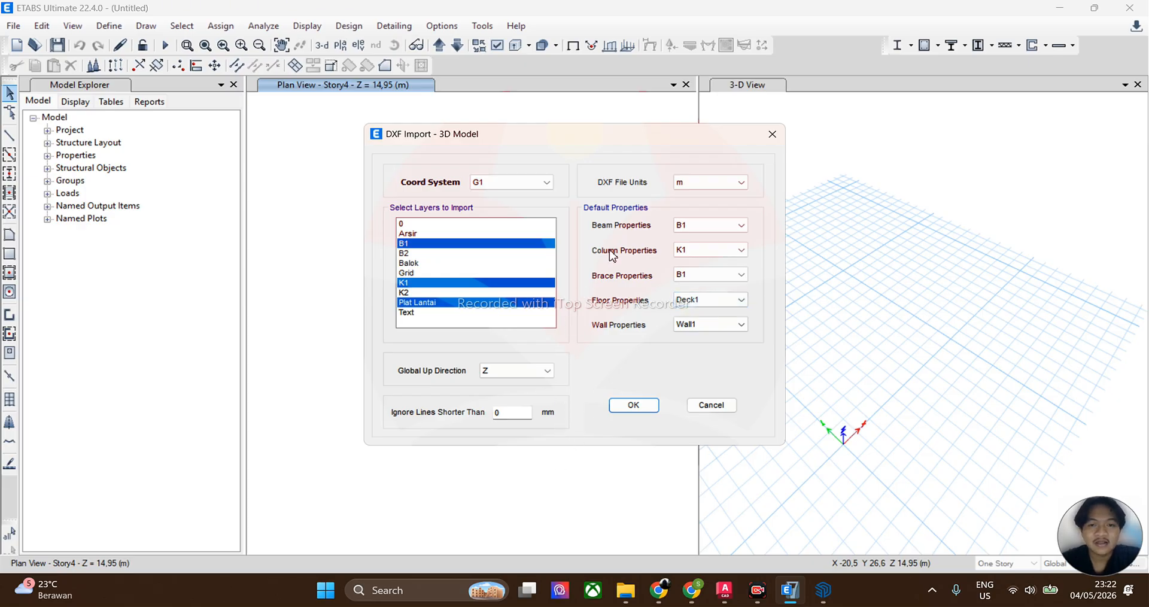
left_click(635, 405)
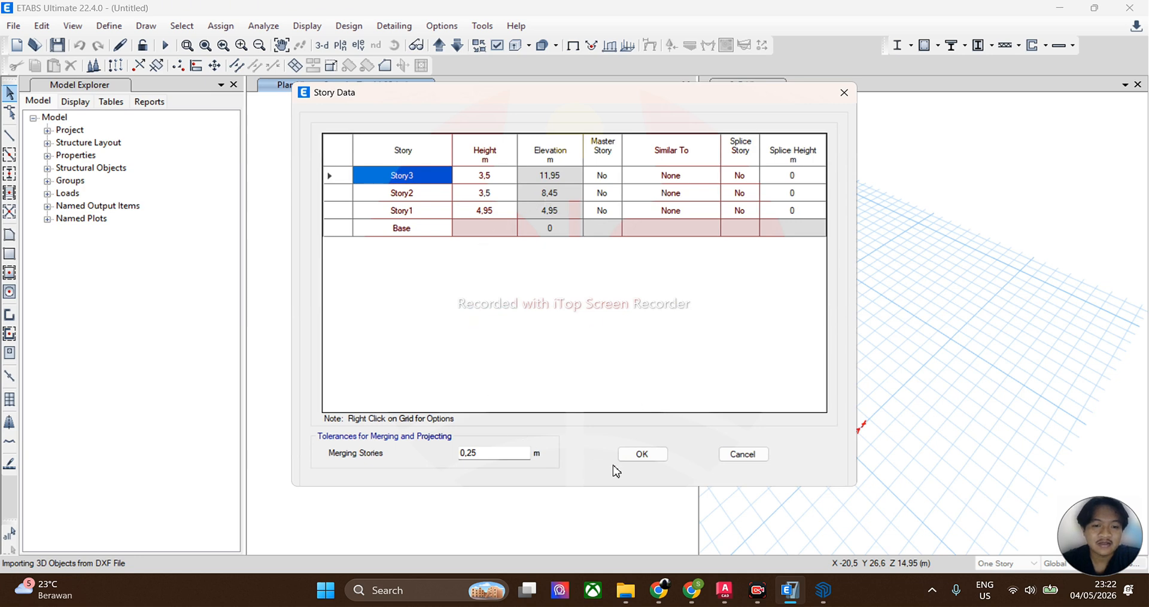
left_click(649, 460)
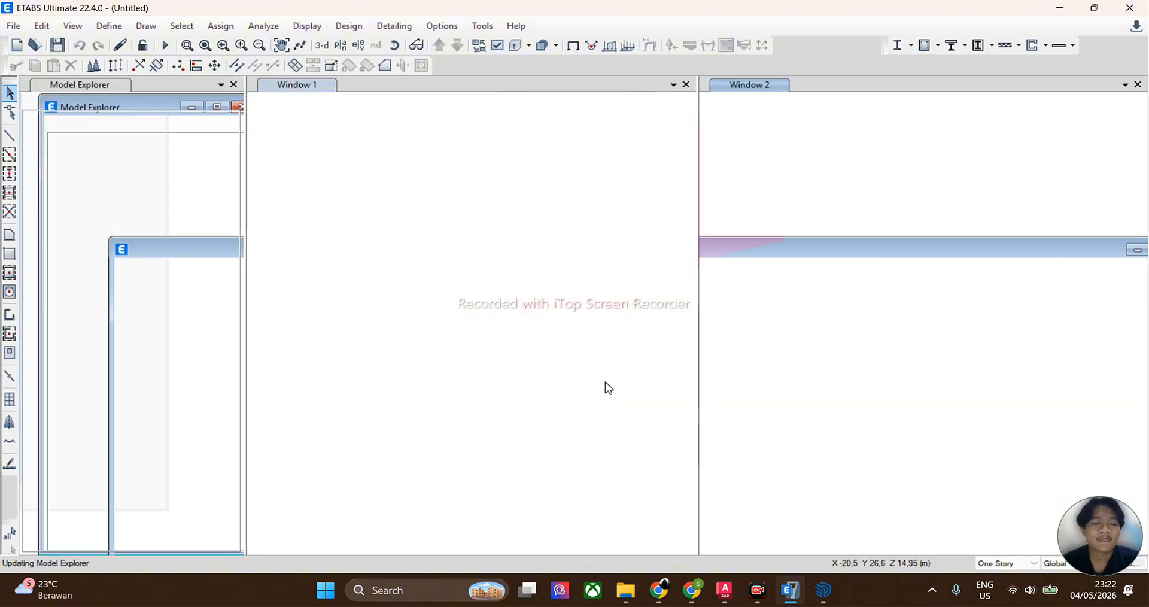
Step: Save the model in the Tubes folder as an ETABS model file named Coba
key("ctrl+s")
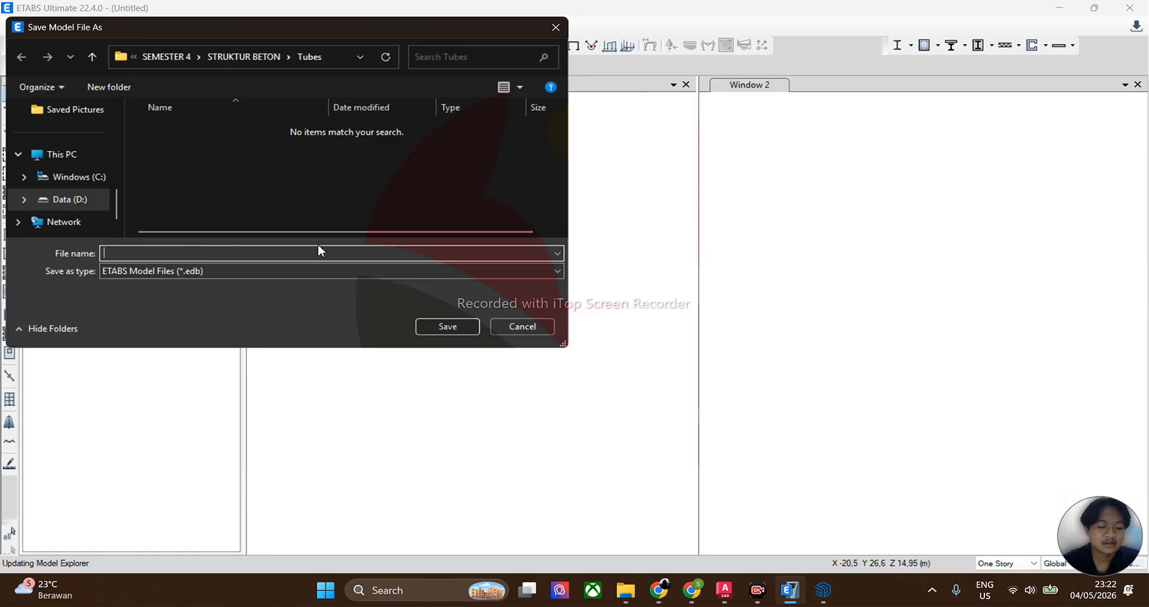
type("dd")
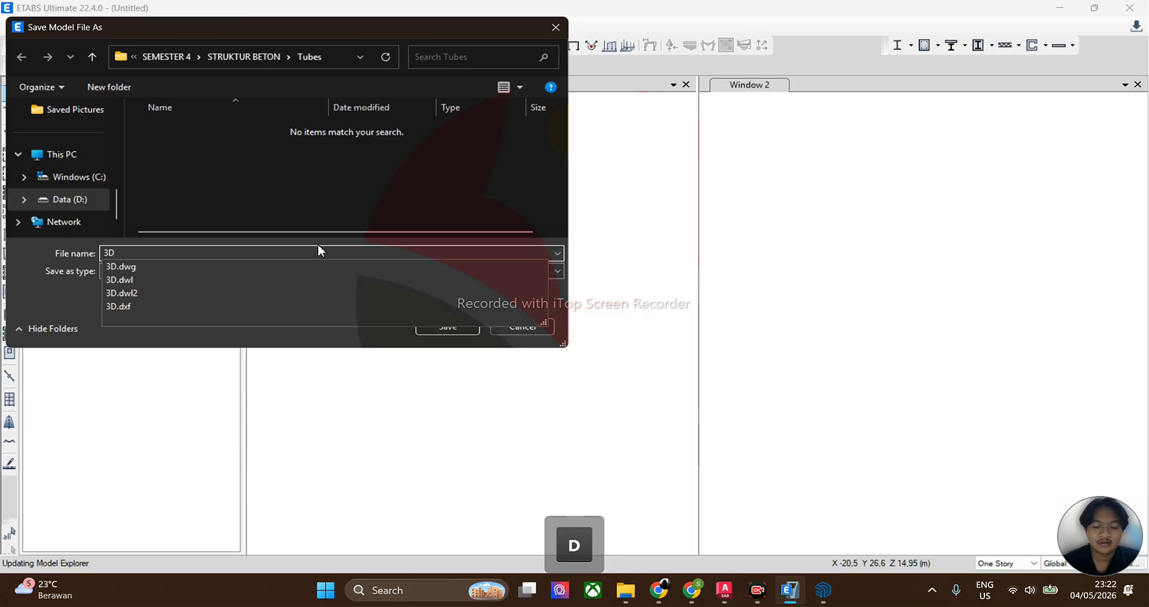
key("BackSpace")
key("BackSpace")
type("Coba")
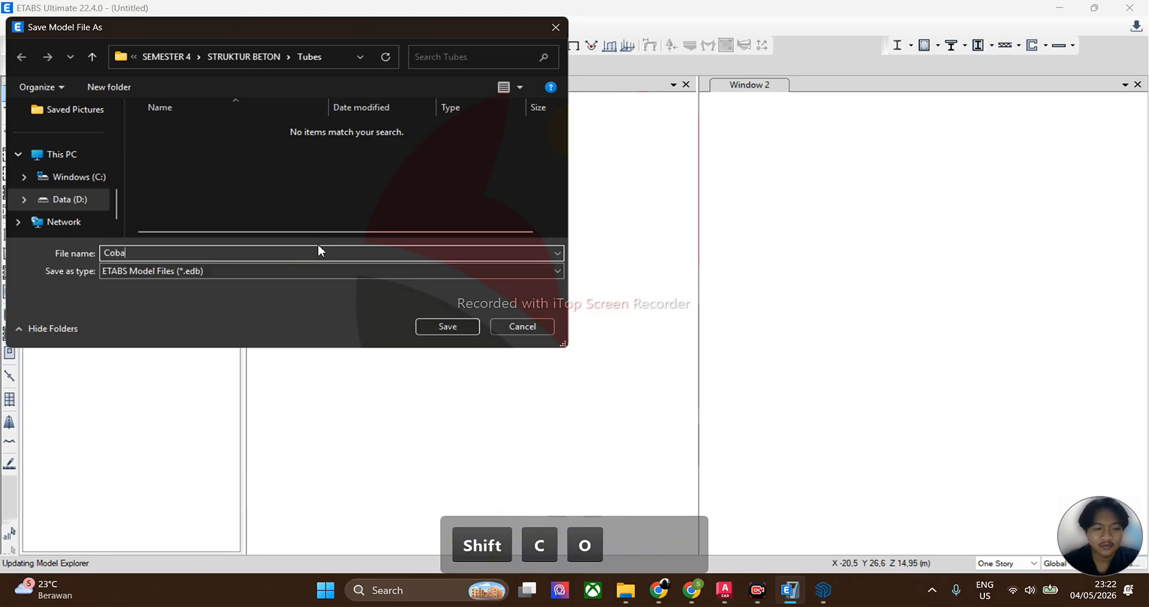
left_click(450, 326)
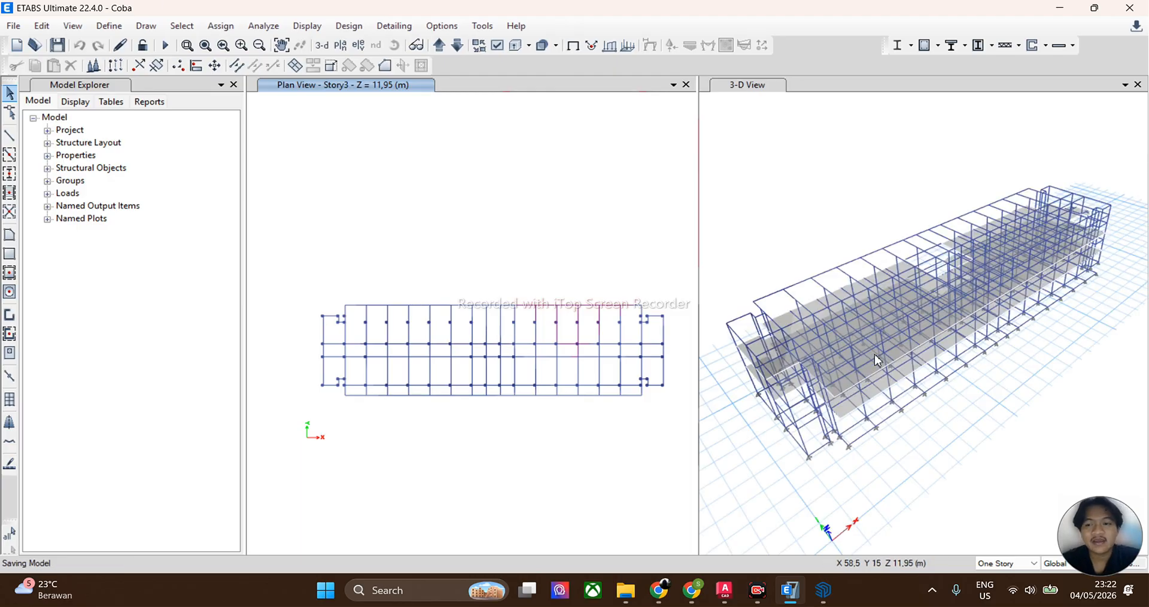
Step: Examine the imported frame and floor slabs from several angles and distances in the 3-D view
scroll(838, 404, "up", 3)
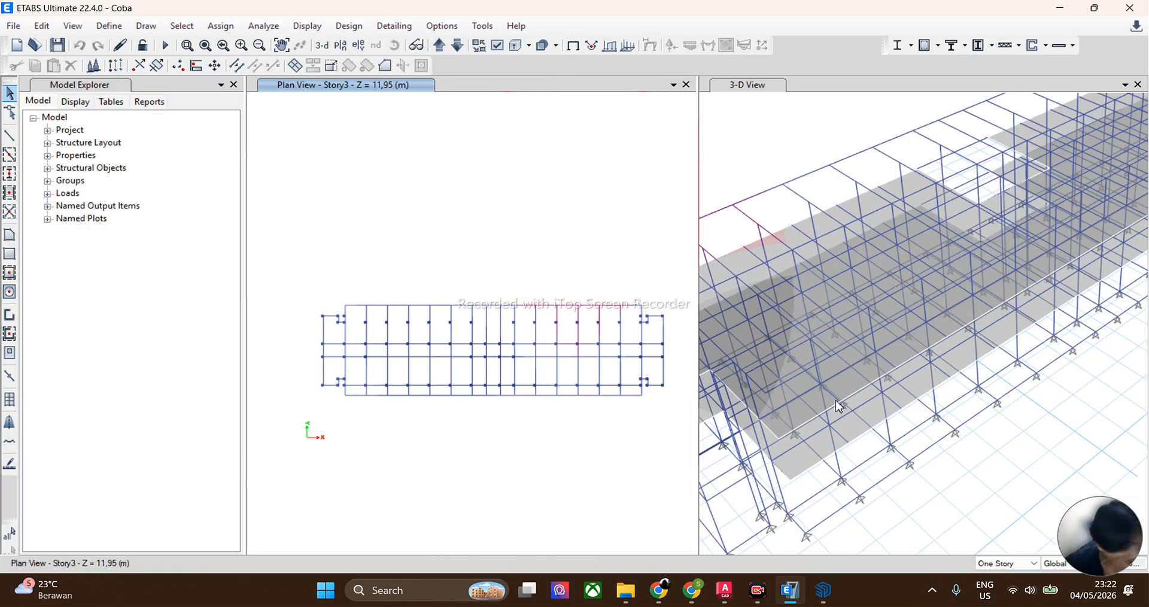
scroll(832, 434, "down", 5)
scroll(835, 406, "up", 5)
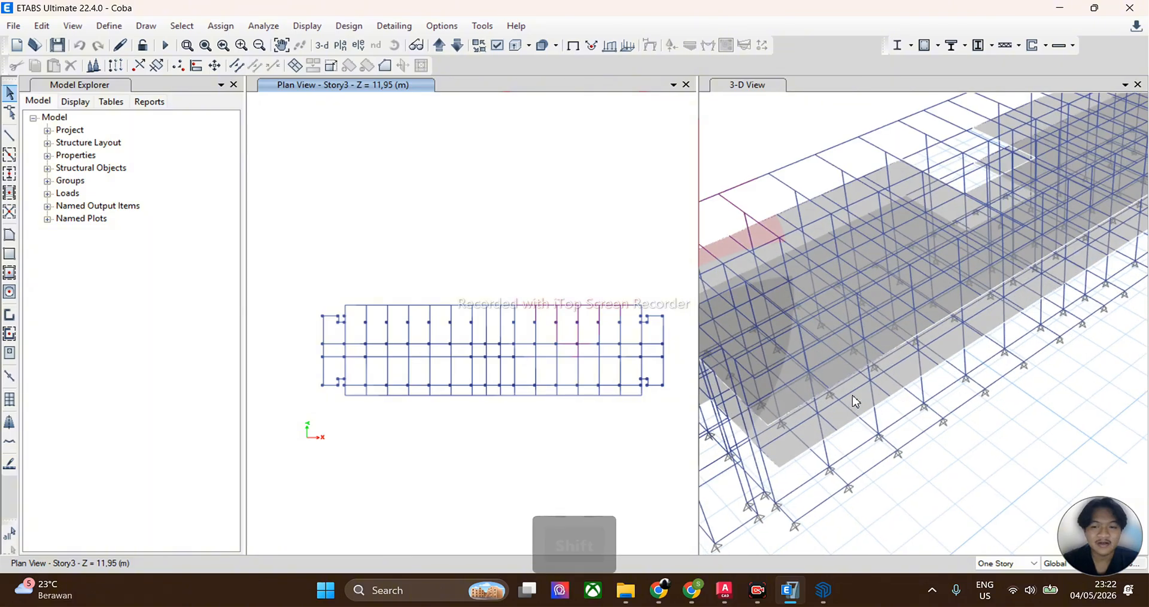
middle_click_drag(854, 398, 949, 340, "shift")
scroll(867, 329, "down", 5)
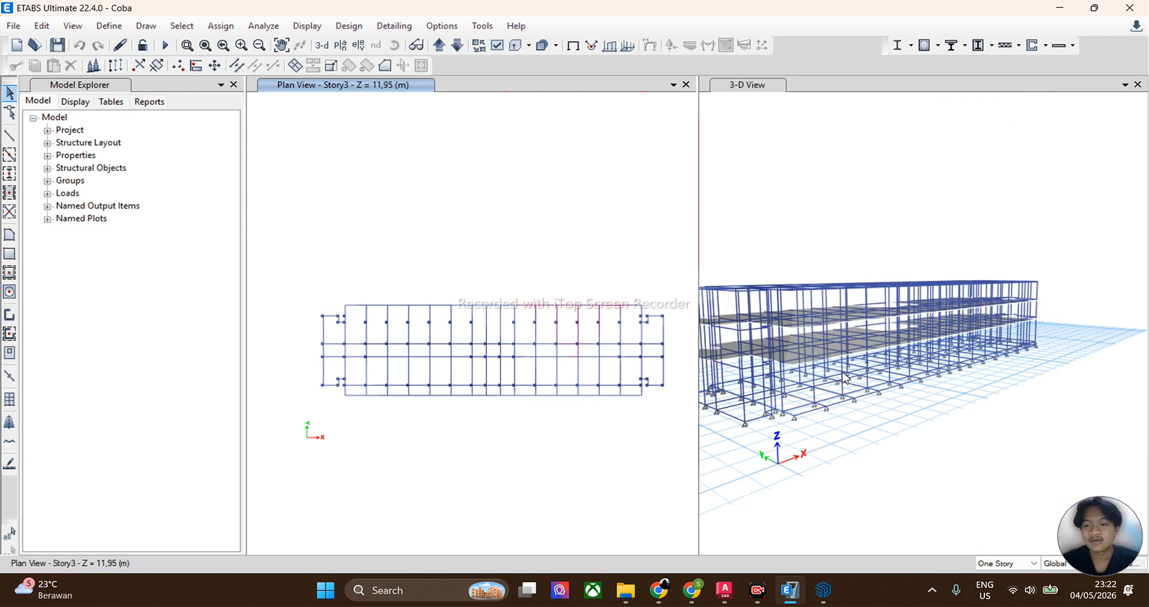
middle_click_drag(900, 347, 980, 313, "shift")
scroll(1047, 344, "up", 5)
scroll(1047, 344, "down", 5)
scroll(893, 328, "up", 5)
scroll(893, 329, "down", 5)
scroll(888, 366, "up", 6)
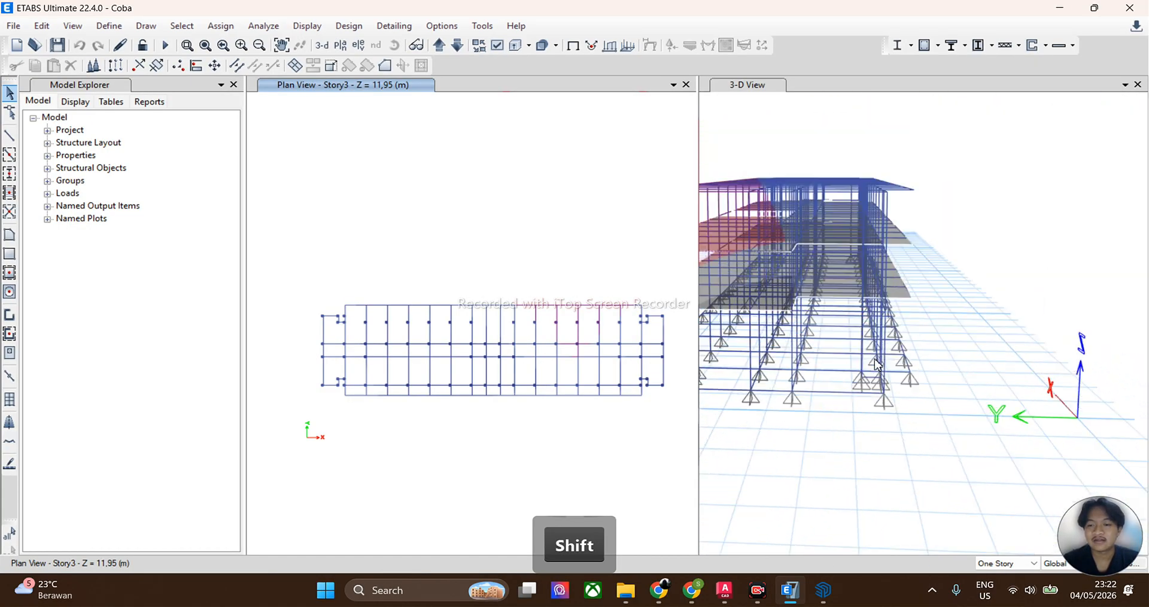
middle_click_drag(905, 353, 972, 377, "shift")
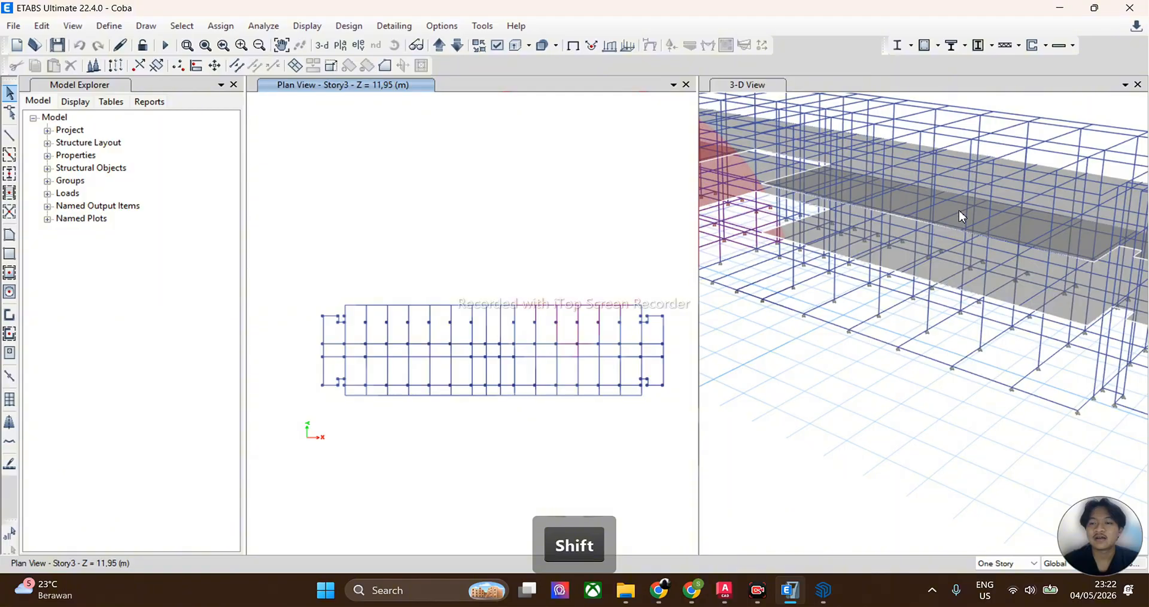
scroll(960, 215, "up", 3)
scroll(960, 213, "down", 2)
middle_click_drag(966, 262, 930, 283, "shift")
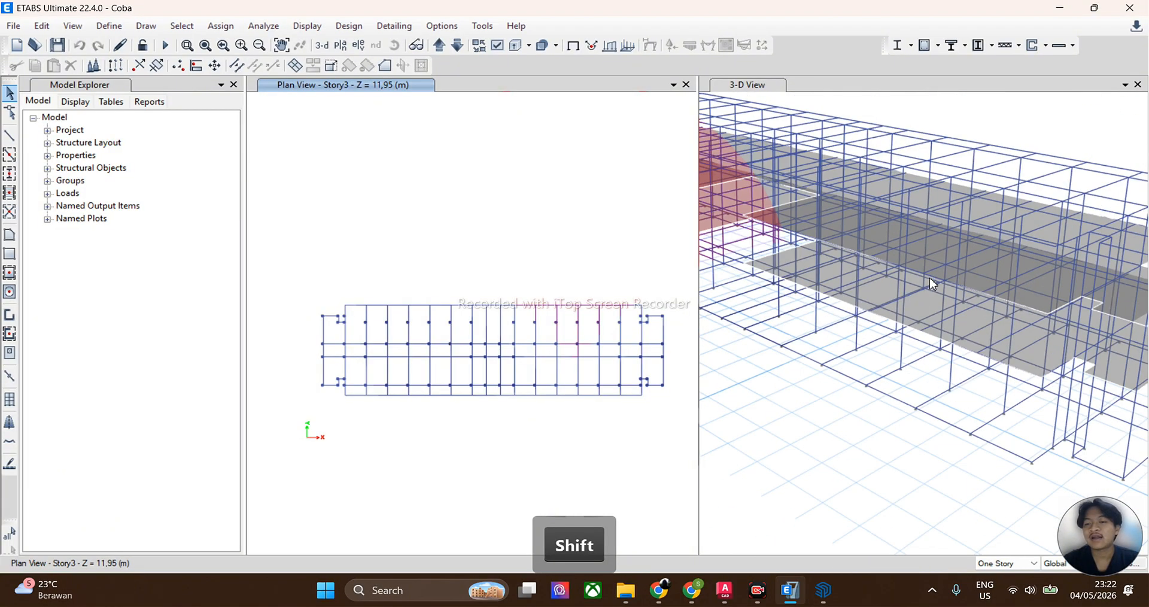
scroll(960, 273, "down", 8)
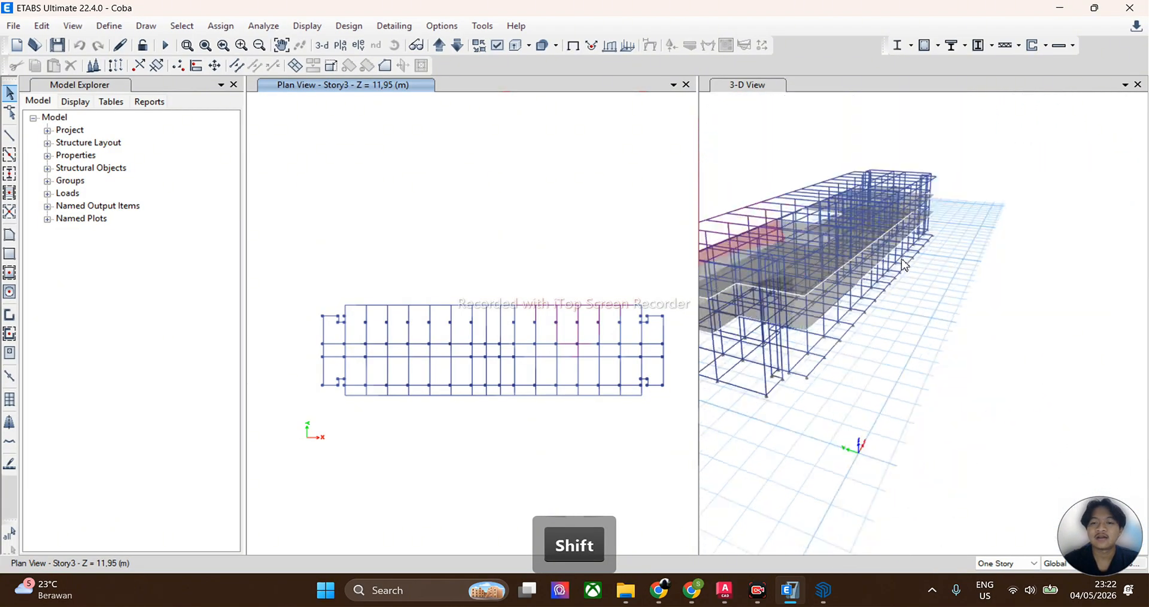
scroll(892, 300, "up", 5)
middle_click_drag(898, 359, 847, 392, "shift")
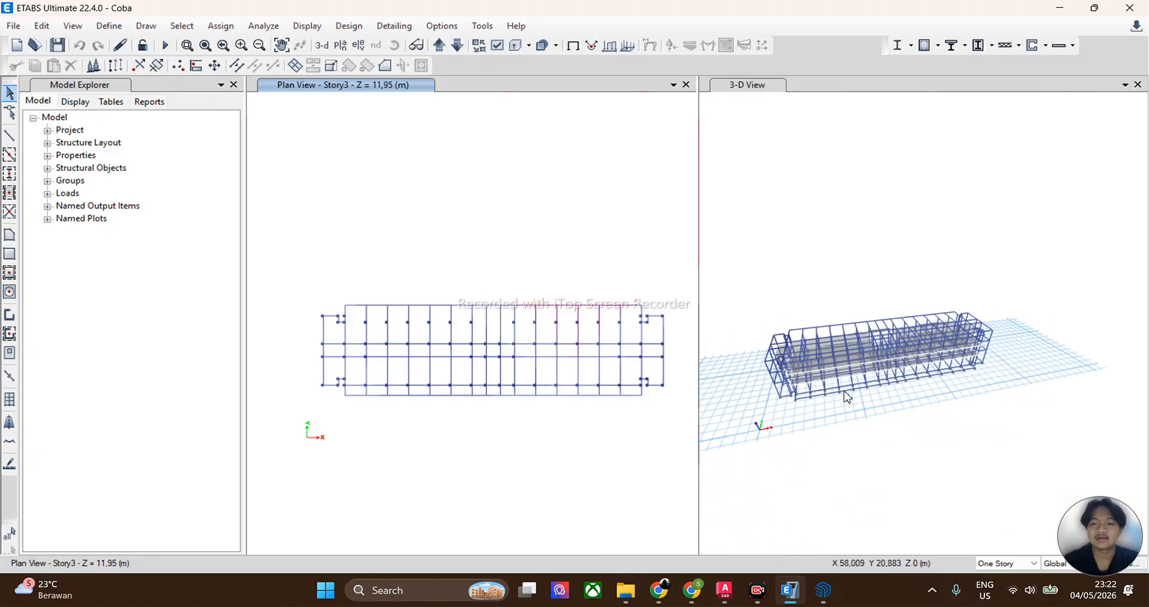
Step: Open the 3D DXF file from the Tubes folder for a 3D model import and select layers B2 and K2
left_click(12, 28)
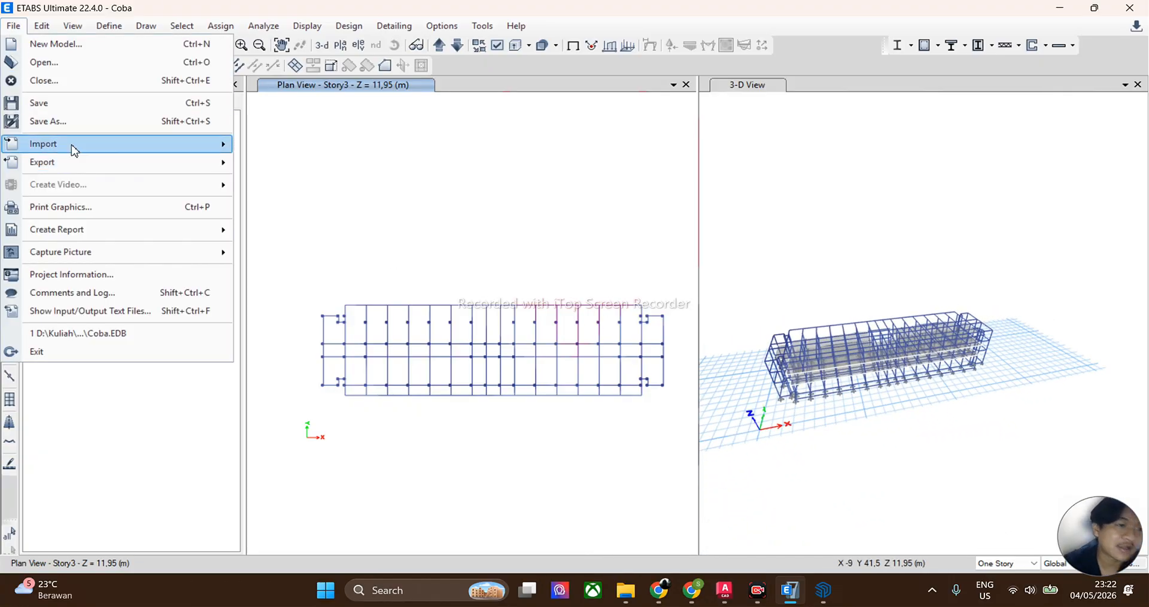
mouse_move(73, 157)
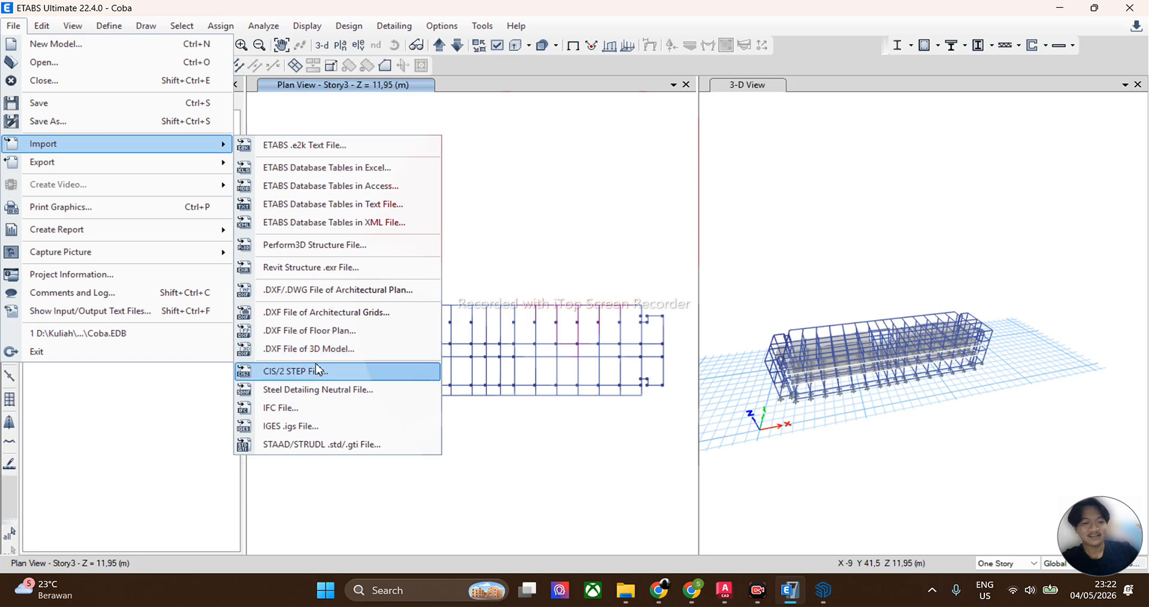
left_click(308, 349)
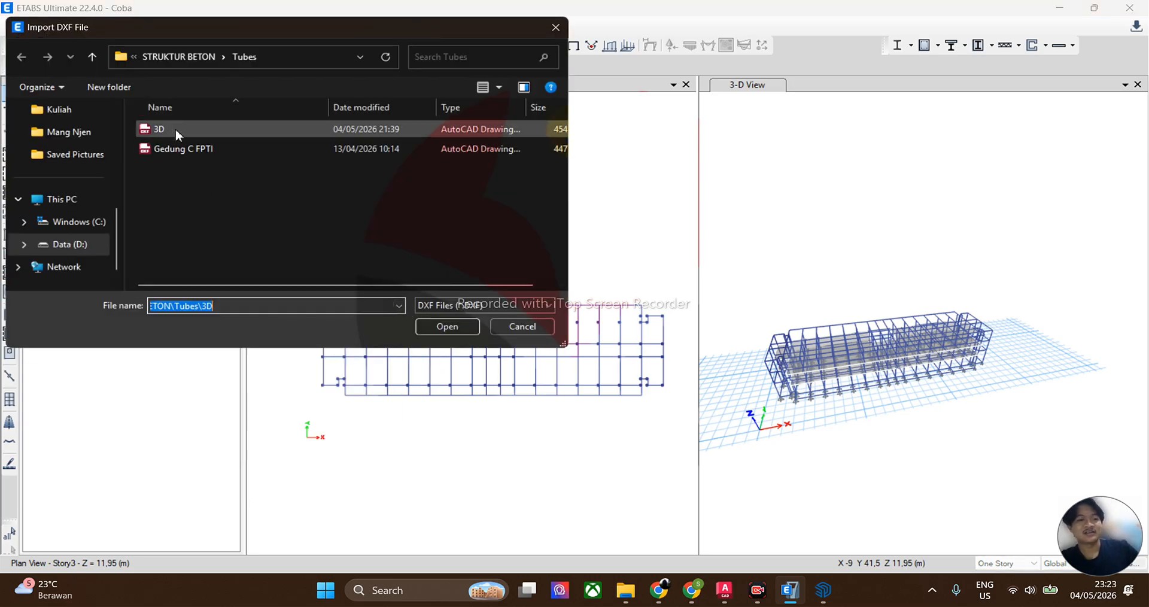
left_click(175, 128)
left_click(447, 327)
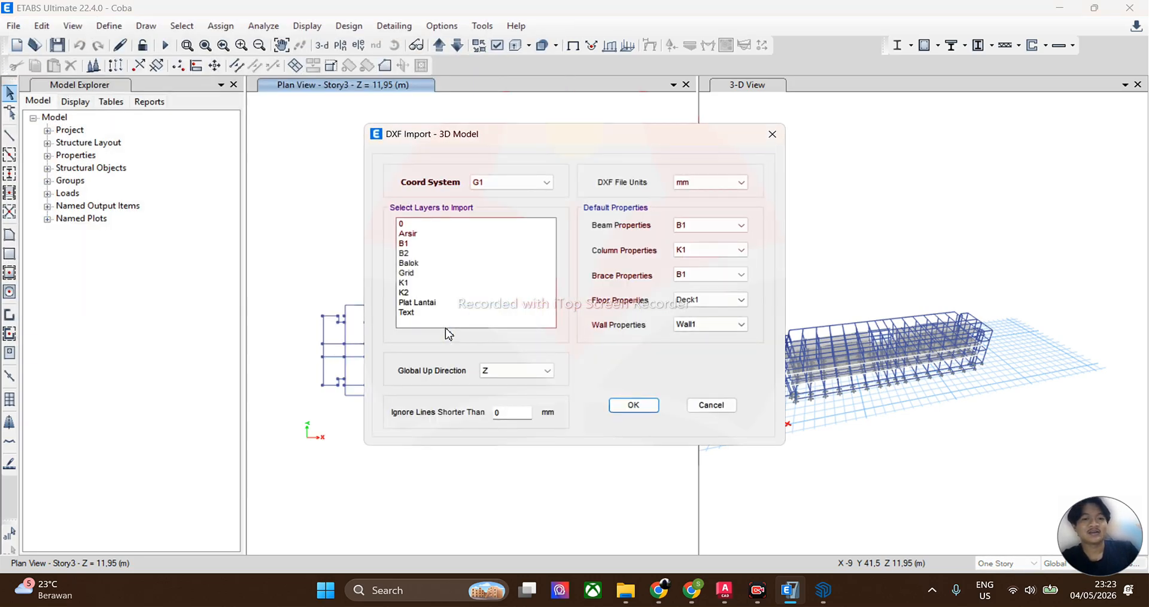
left_click(413, 255)
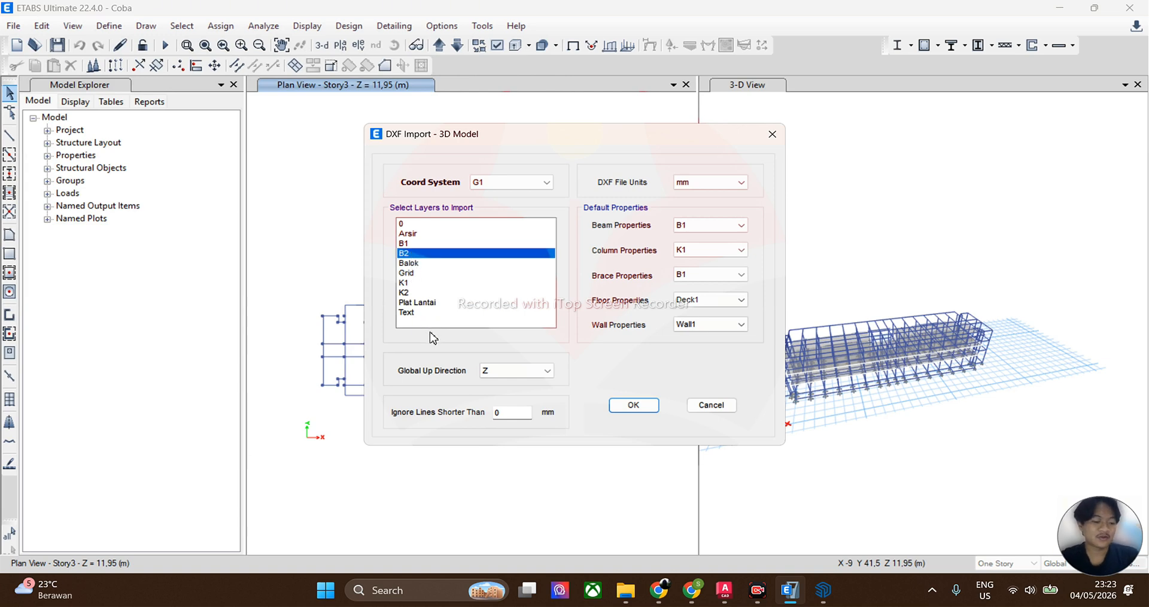
key("shift")
left_click(412, 293, "ctrl")
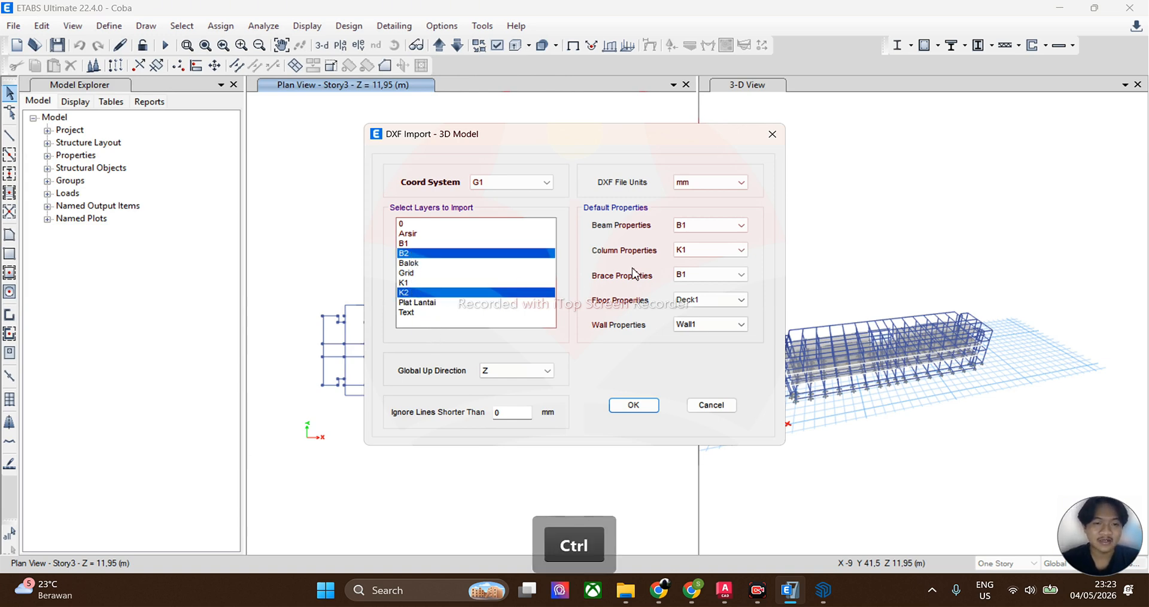
Step: Set the import's default beam property to B2 and column property to K2
left_click(730, 225)
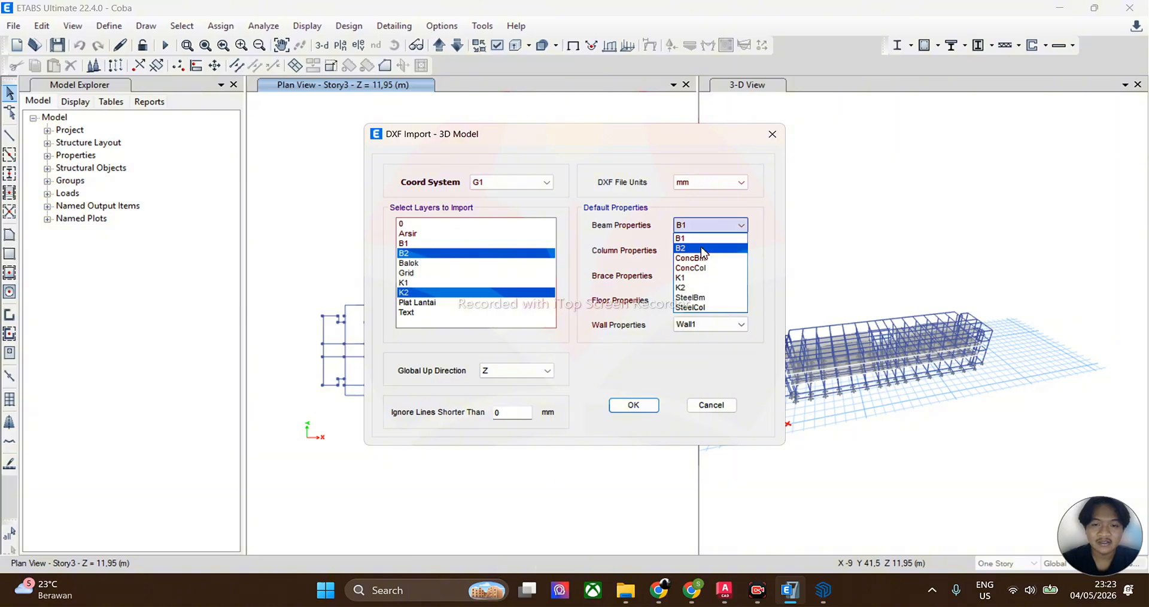
left_click(703, 248)
left_click(718, 252)
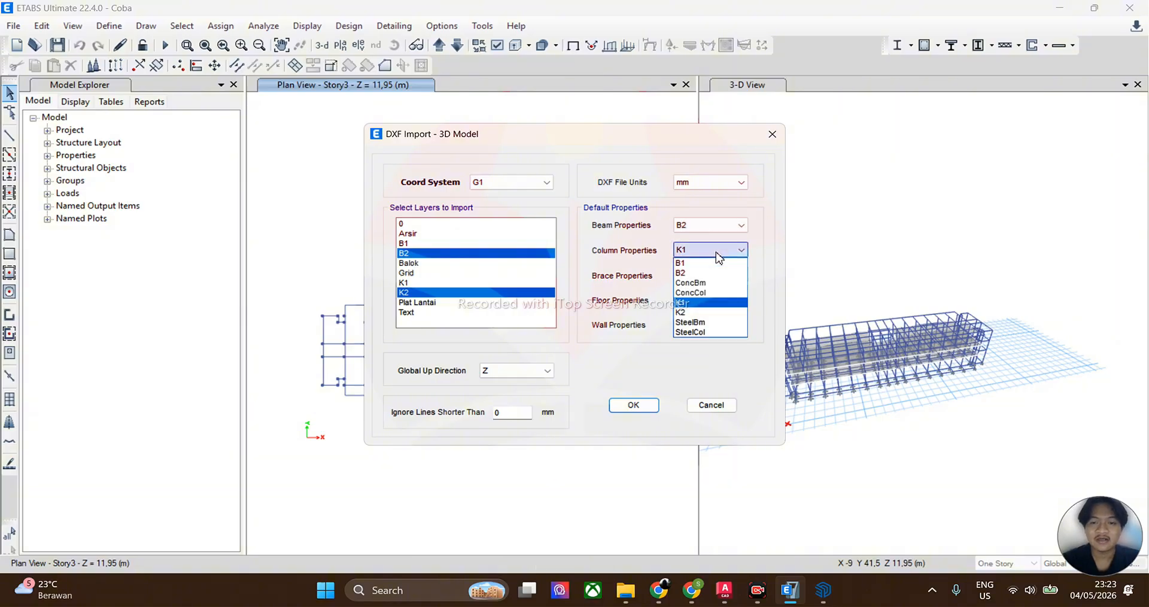
left_click(699, 312)
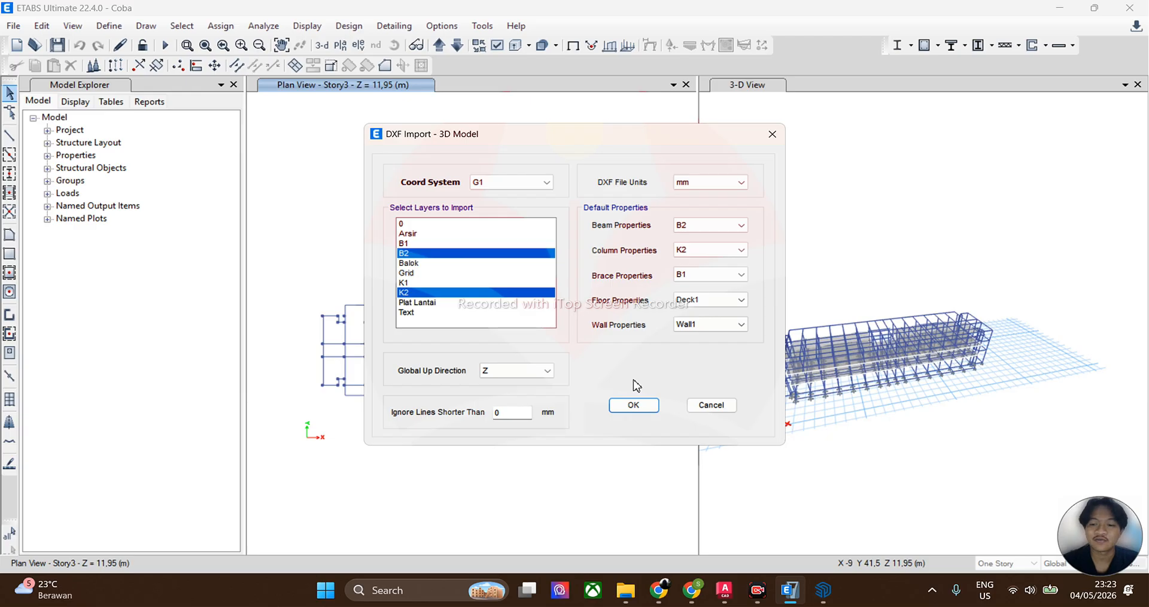
Step: Run the DXF import with units in mm and save the model over the existing Coba file
left_click(633, 405)
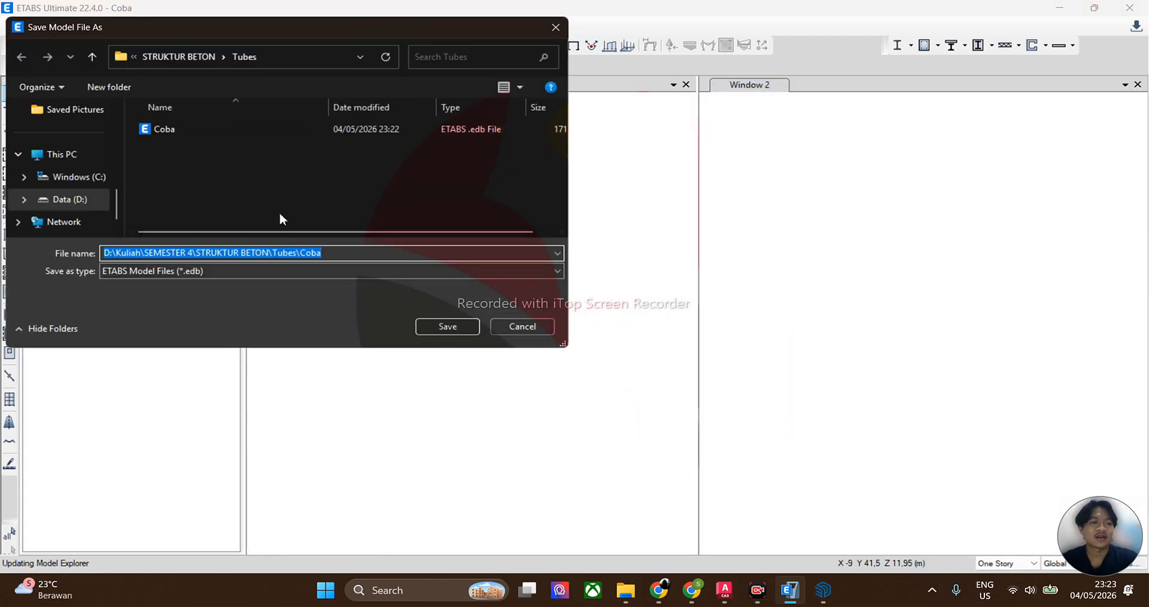
double_click(254, 128)
left_click(606, 295)
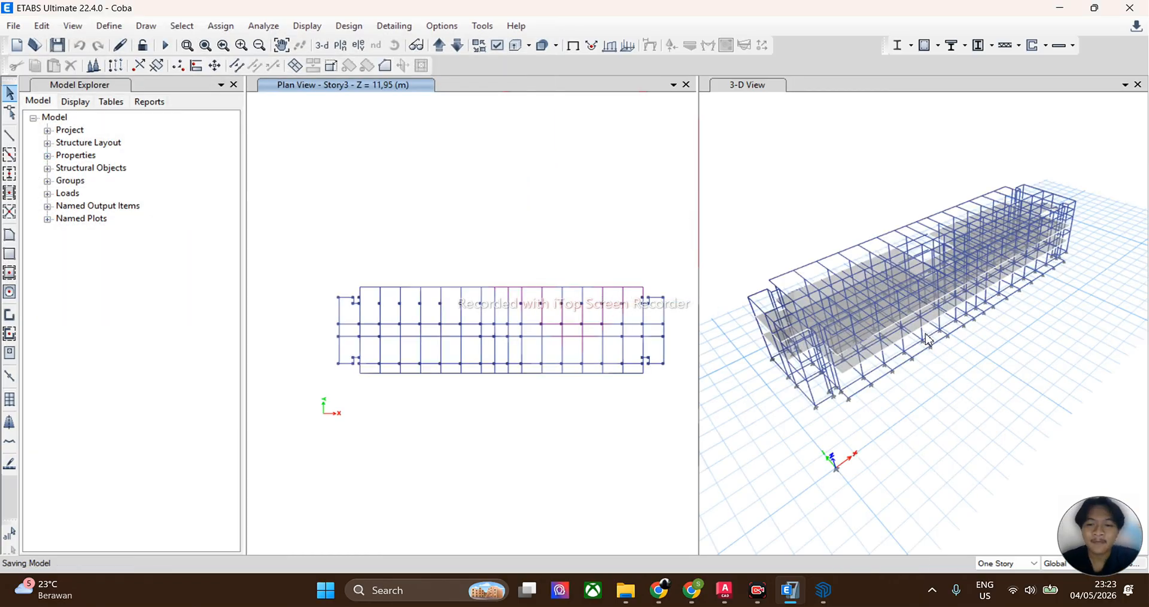
Step: Inspect the frame in the 3-D view for the elements of the B2 and K2 layers
scroll(907, 352, "up", 3)
middle_click_drag(907, 352, 922, 302, "shift")
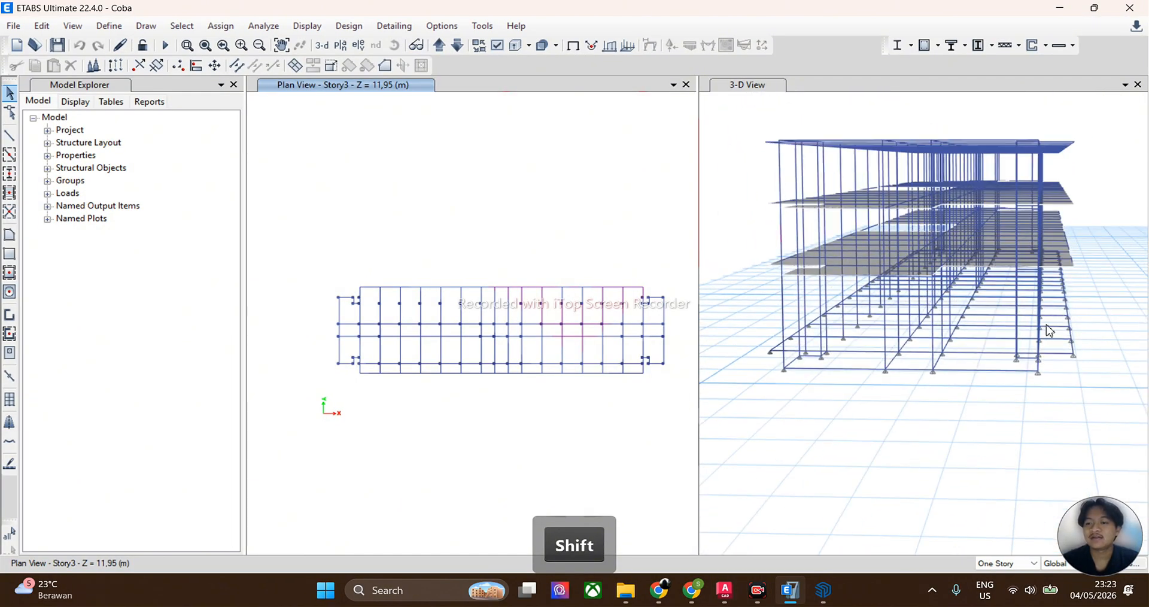
scroll(1076, 310, "up", 3)
middle_click_drag(1054, 317, 982, 333, "shift")
scroll(985, 338, "down", 5)
scroll(985, 338, "up", 5)
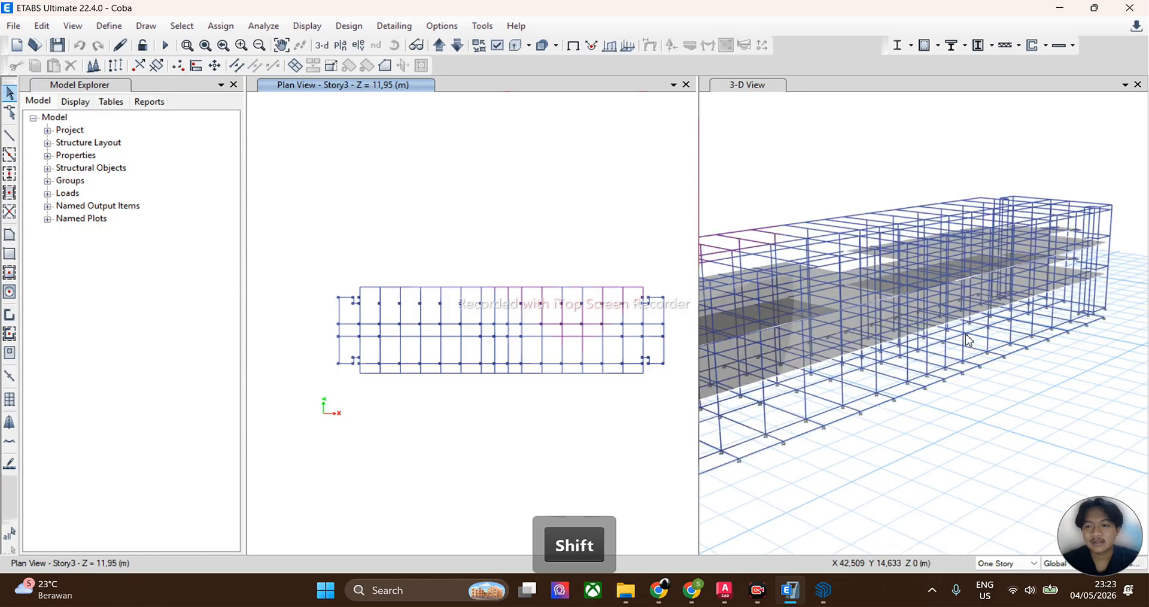
scroll(964, 339, "down", 5)
scroll(929, 328, "up", 3)
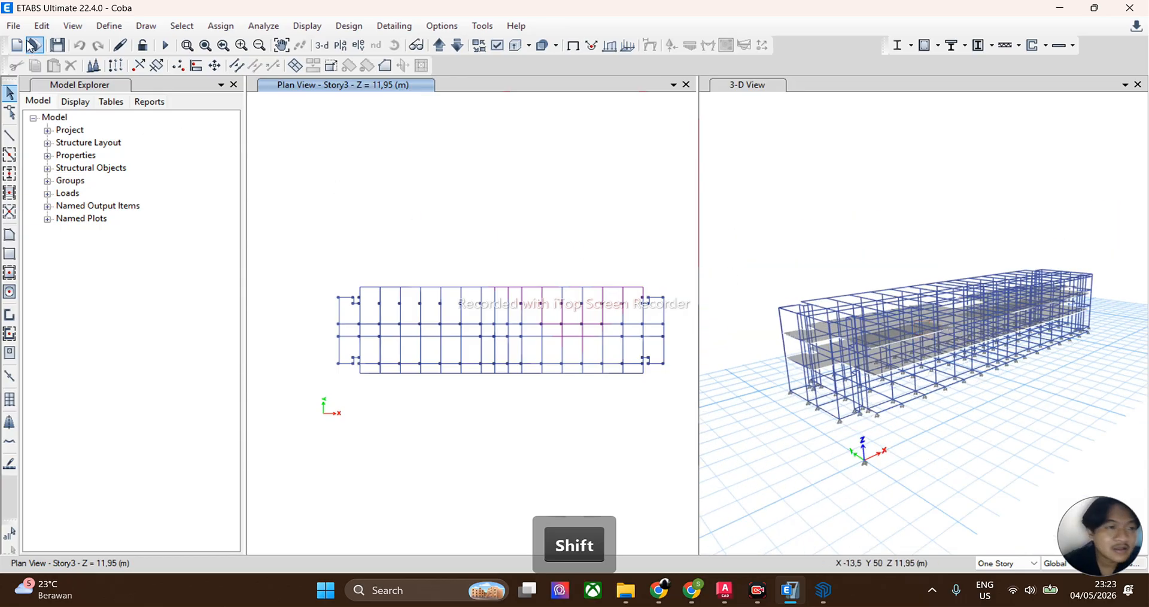
Step: Open the 3D DXF file from the Tubes folder again for a 3D model import
left_click(13, 26)
mouse_move(105, 150)
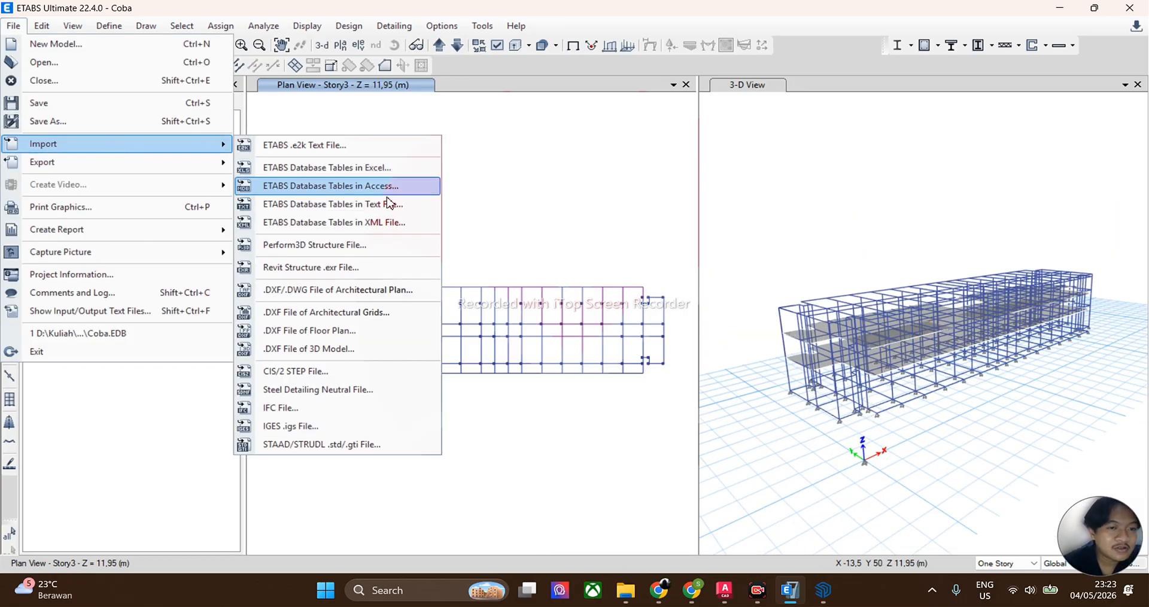
left_click(300, 311)
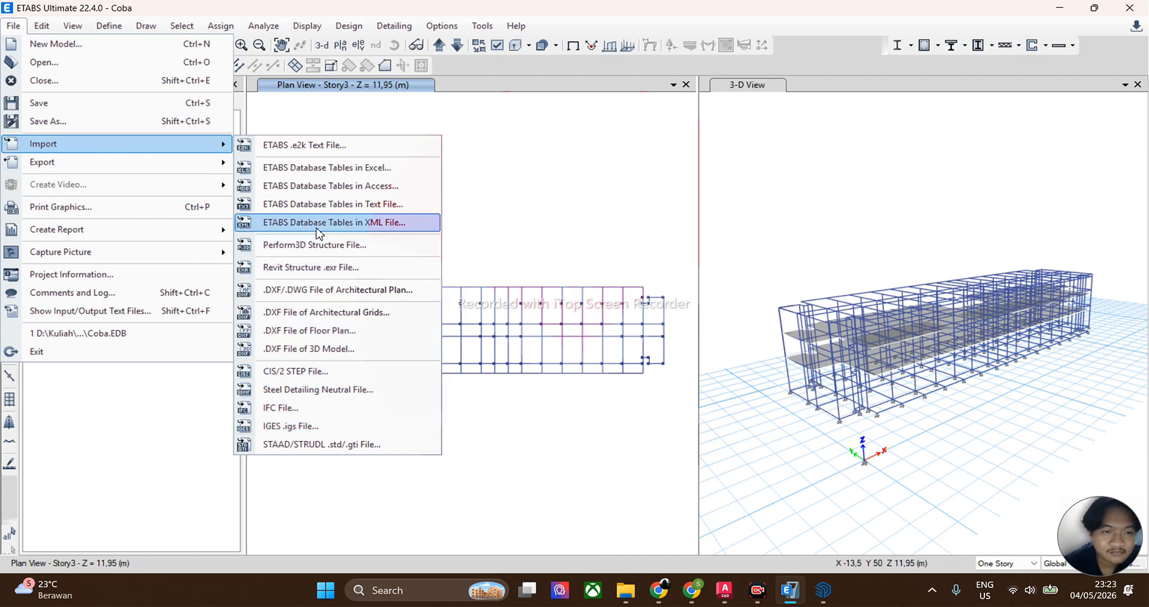
left_click(337, 352)
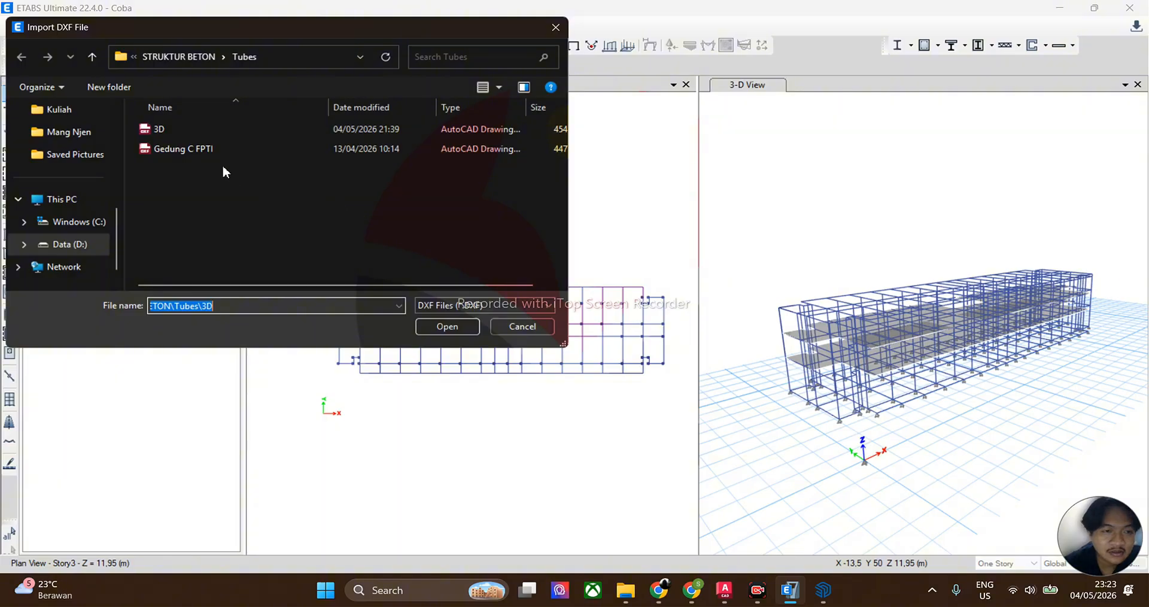
left_click(214, 130)
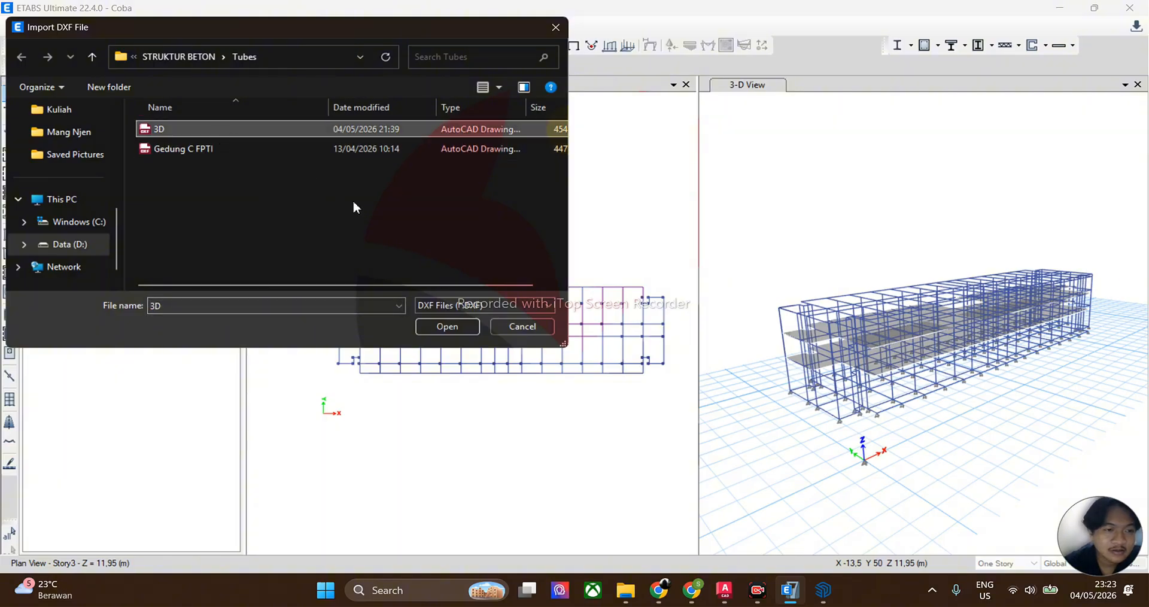
left_click(448, 327)
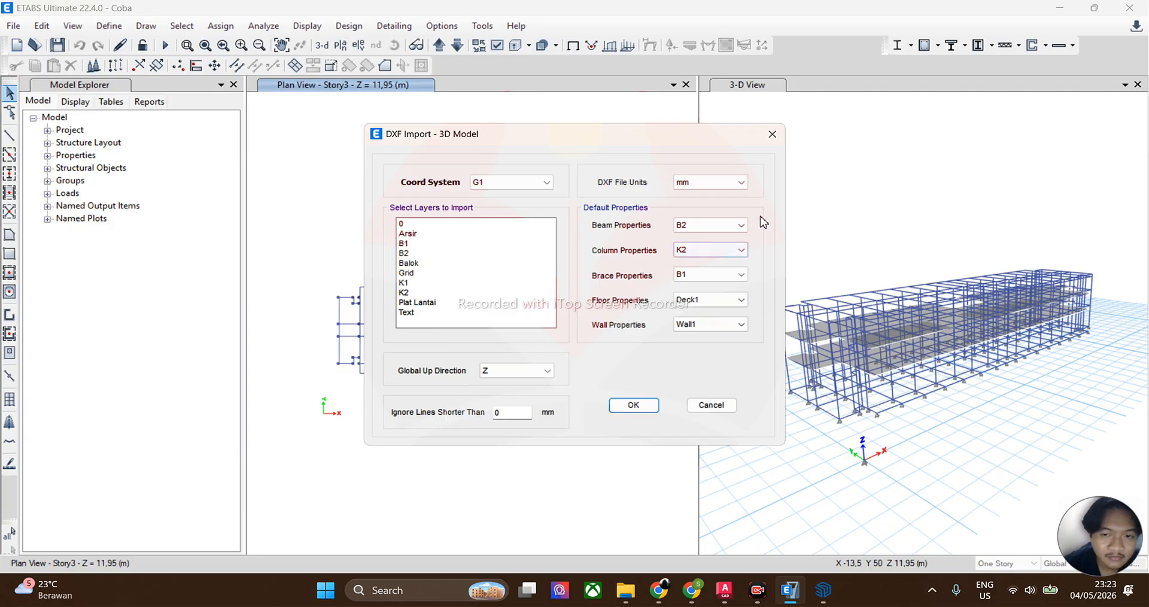
Step: Set the DXF file units to m and try to run the import with no layers selected
left_click(740, 182)
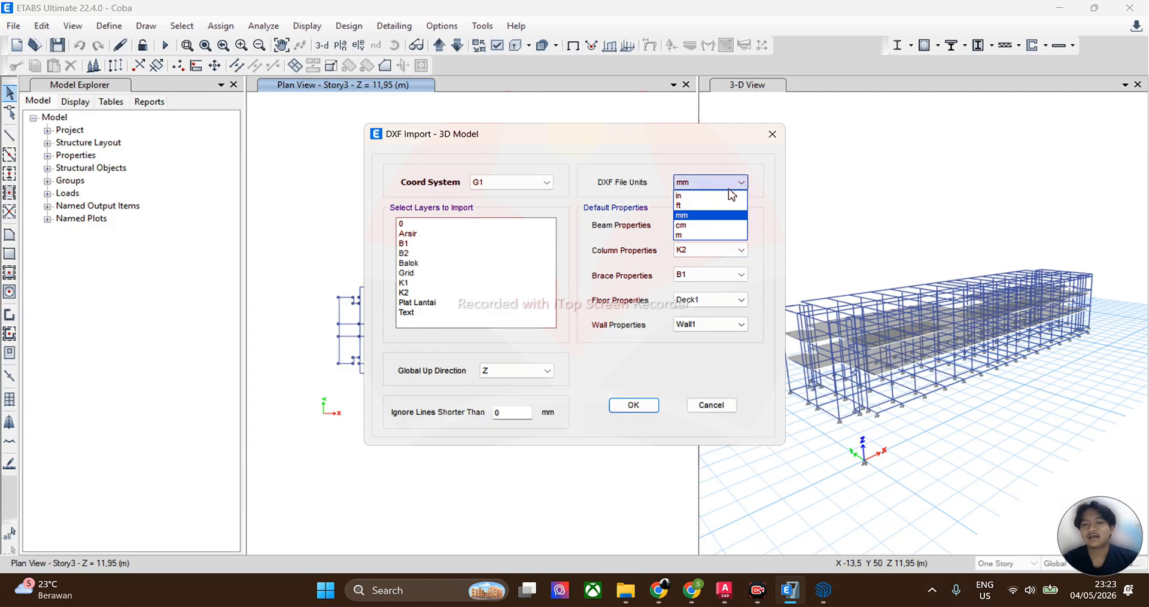
left_click(702, 236)
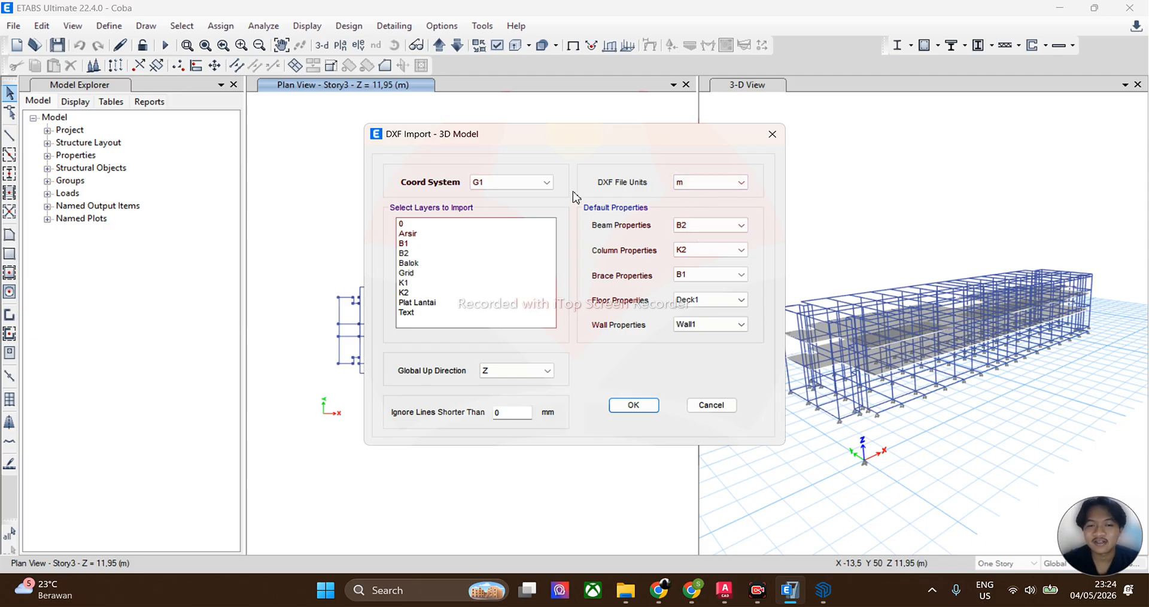
left_click(648, 409)
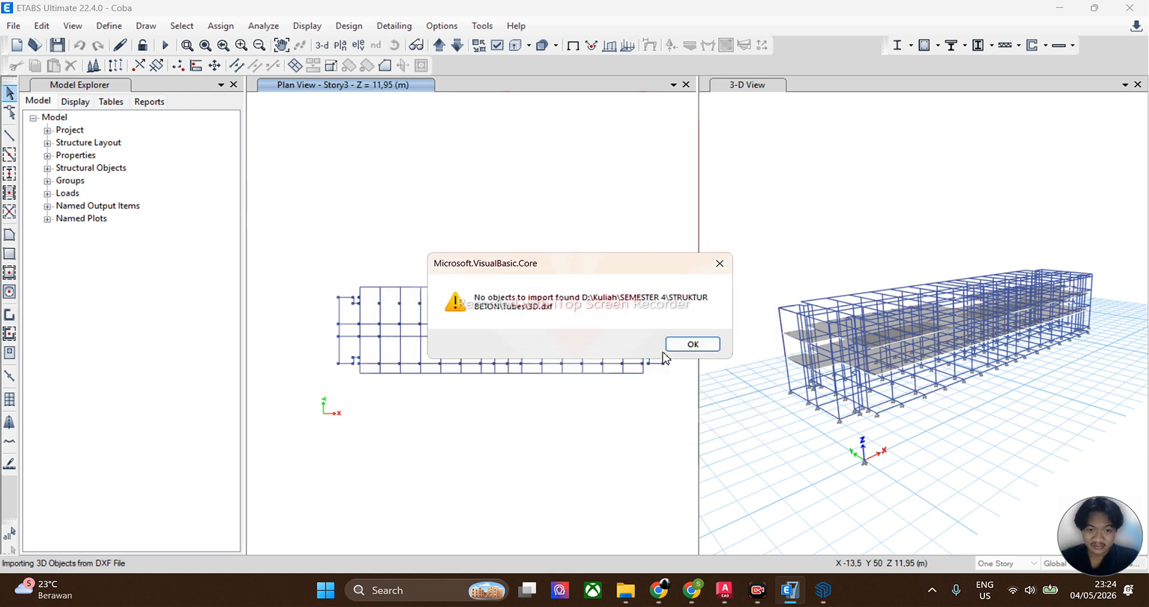
left_click(692, 344)
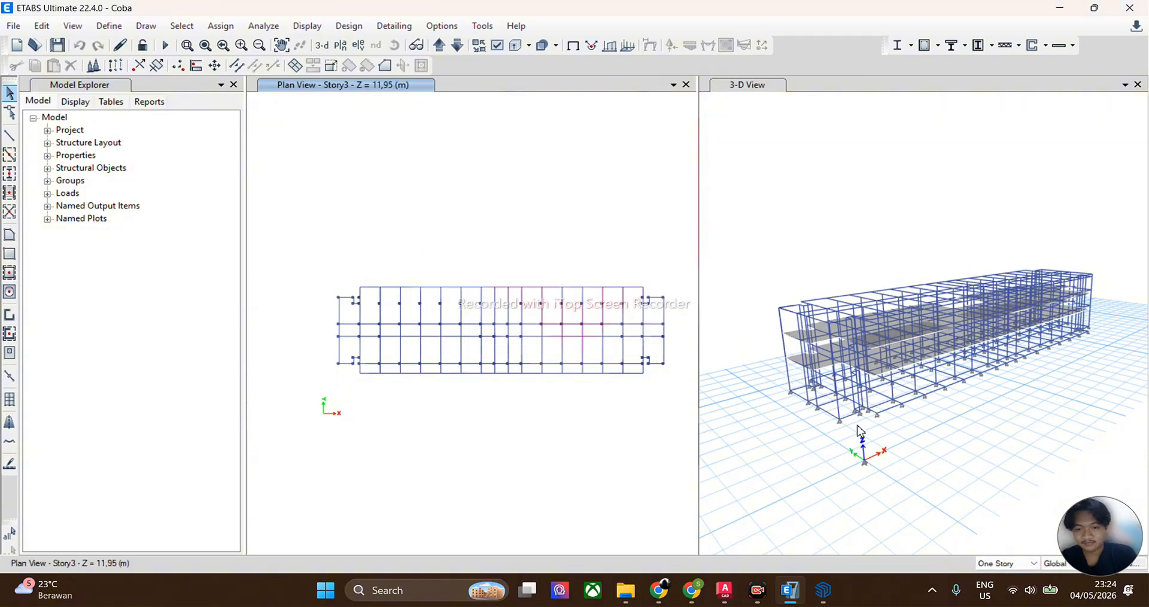
Step: Select the entire frame with its slabs in the 3-D view and cut it from the model
scroll(860, 430, "up", 5)
scroll(866, 419, "down", 5)
middle_click_drag(861, 431, 824, 452)
scroll(837, 436, "down", 3)
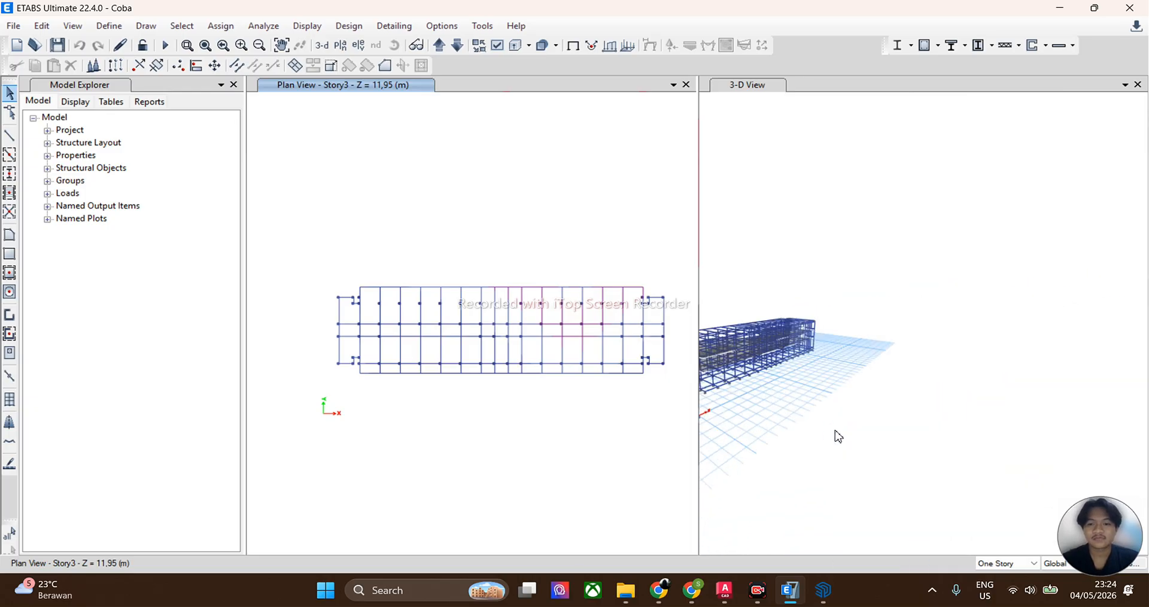
scroll(862, 441, "down", 2)
scroll(813, 407, "up", 3)
left_click_drag(969, 538, 756, 320)
key("ctrl+c")
key("ctrl+x")
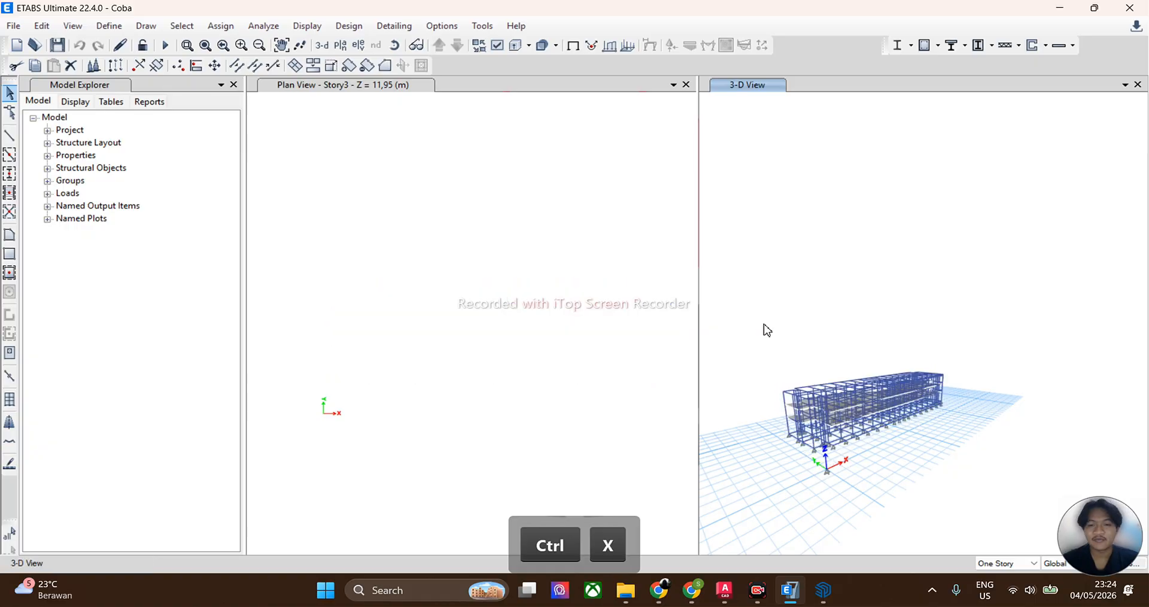
Step: Open the 3D DXF file from the Tubes folder as a 3D model import into the emptied model
left_click(13, 26)
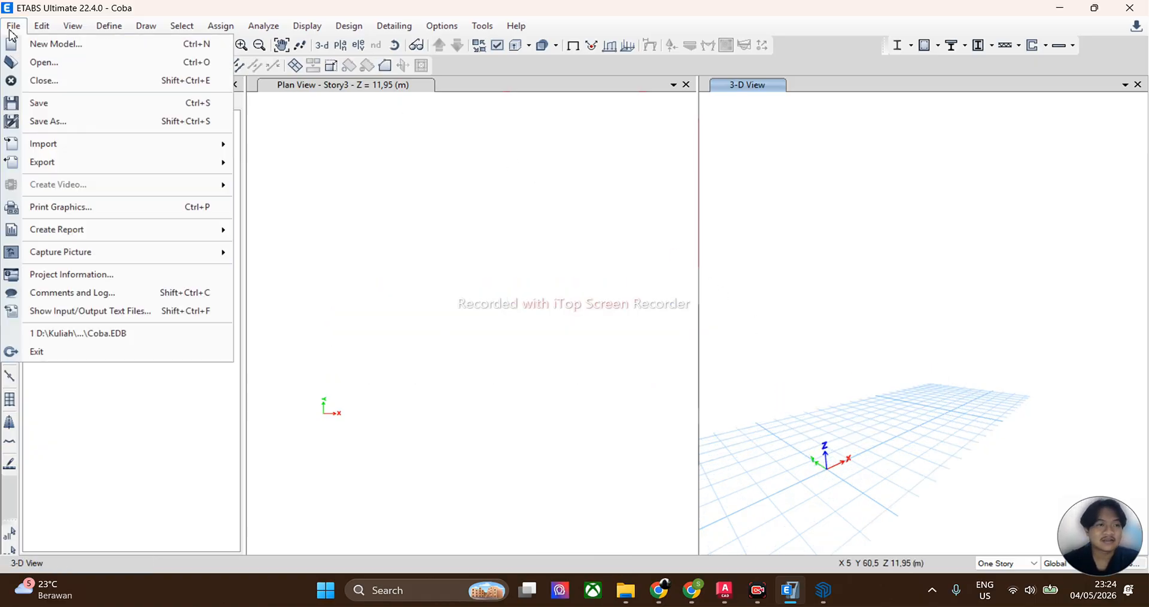
mouse_move(84, 150)
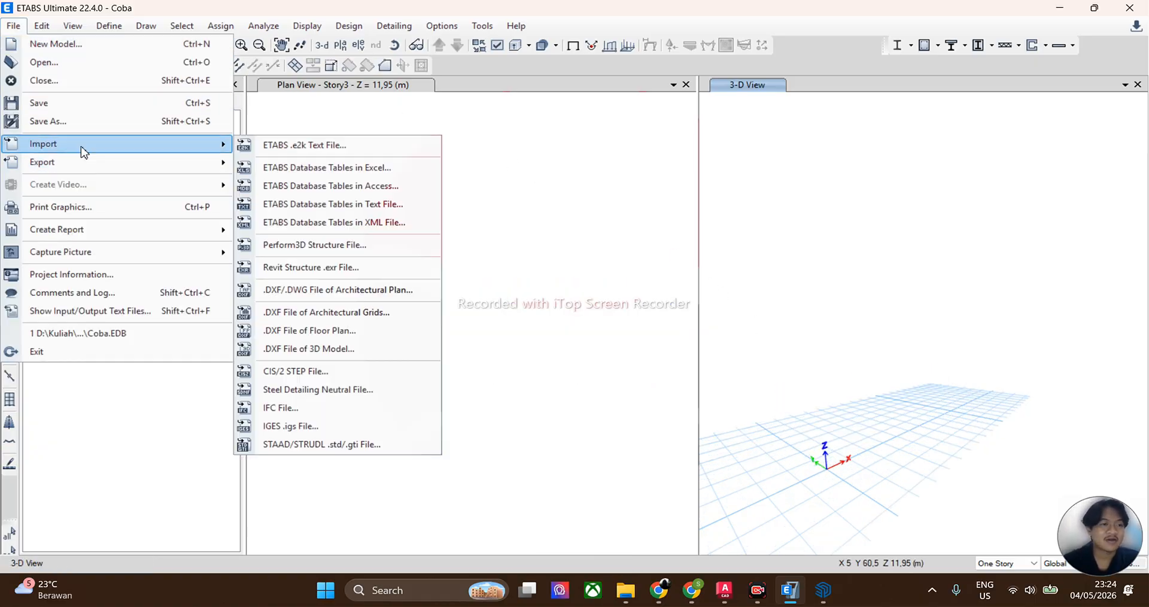
left_click(328, 350)
left_click(155, 128)
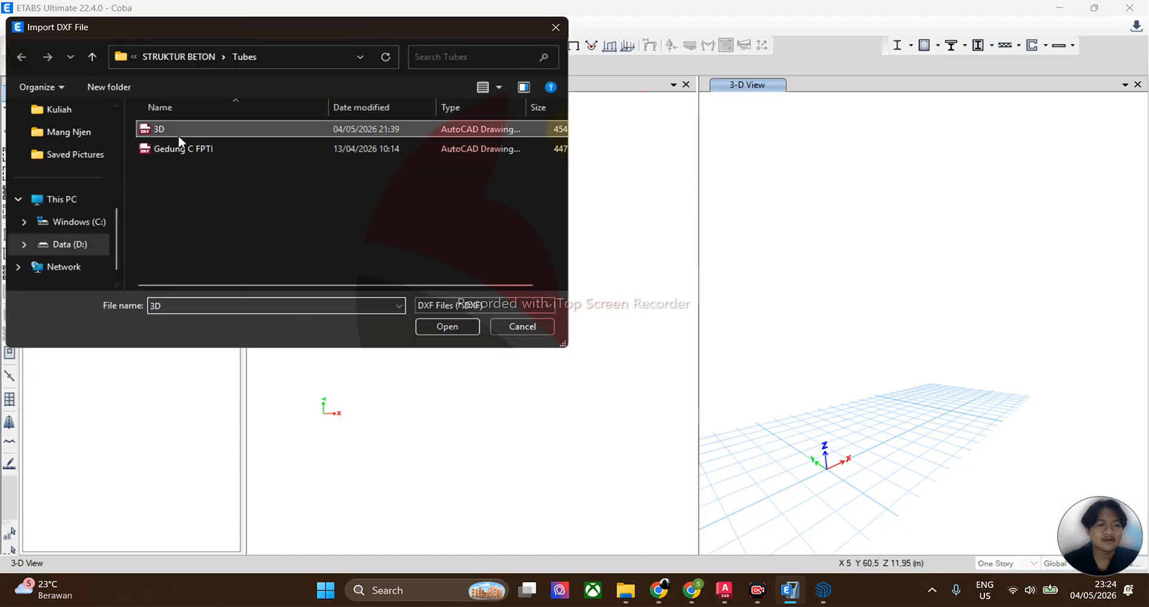
left_click(443, 328)
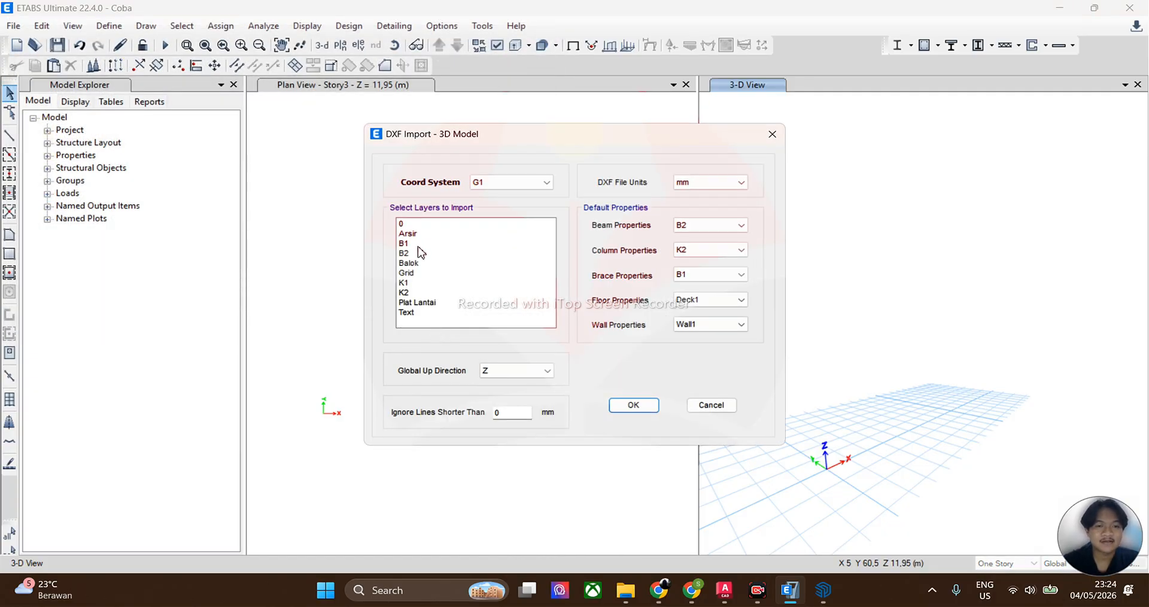
Step: Choose layers B1, K1 and Plat Lantai for import, with B1 as the beam property and K1 as the column property
left_click(406, 246)
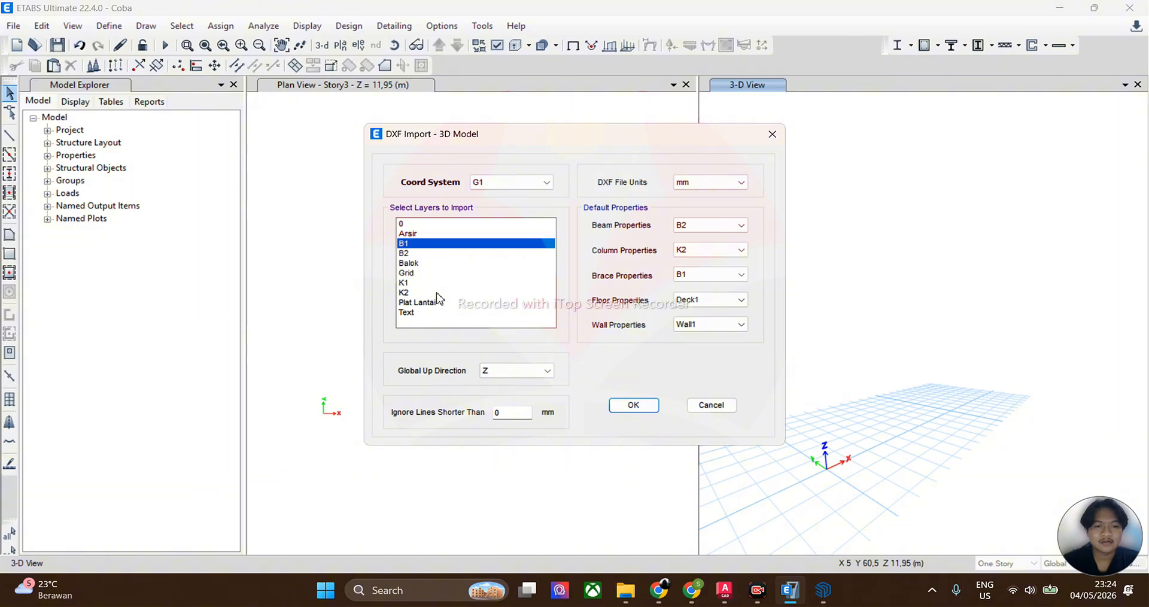
left_click(420, 282, "ctrl")
left_click(423, 304, "ctrl")
left_click(690, 226)
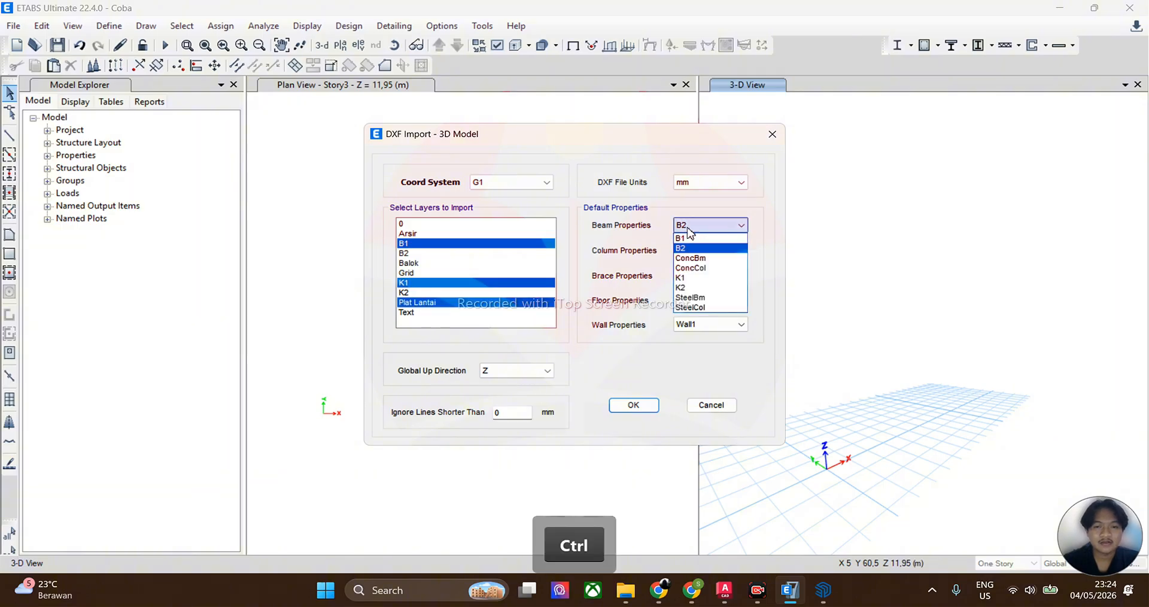
left_click(688, 238)
left_click(695, 250)
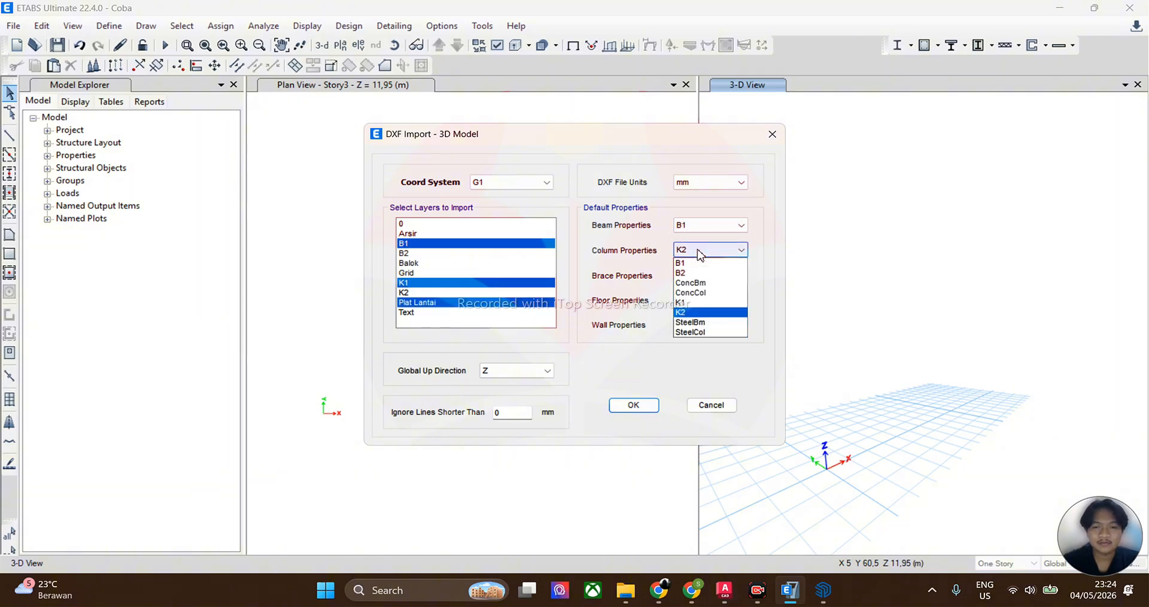
left_click(691, 302)
left_click(691, 303)
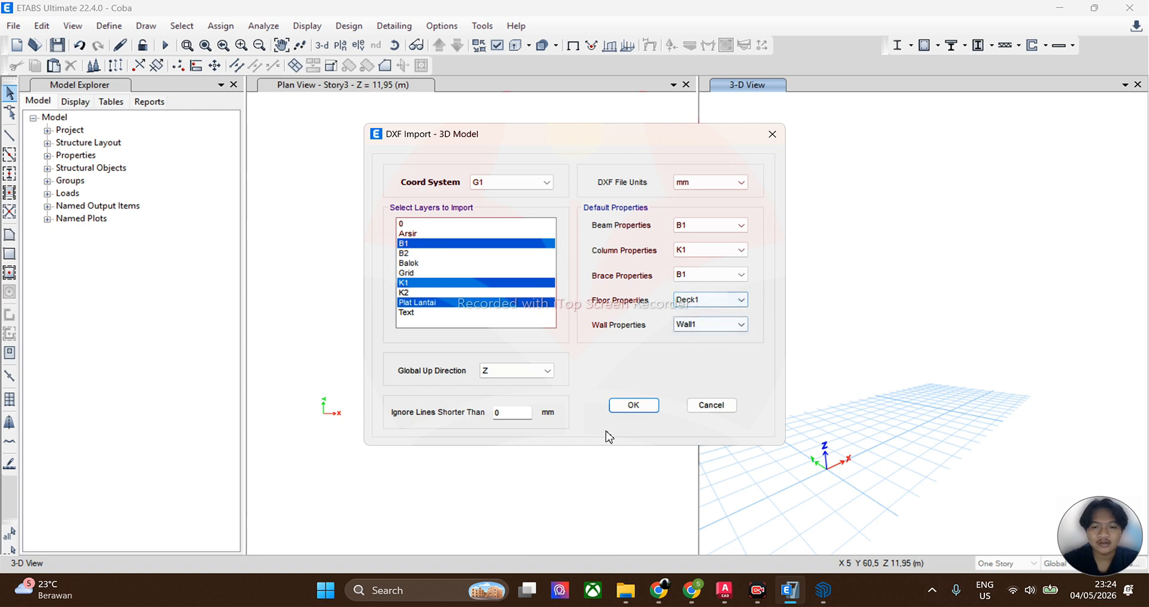
Step: Set the DXF file units to m and run the import, replacing the existing Coba model file
left_click(740, 183)
left_click(694, 224)
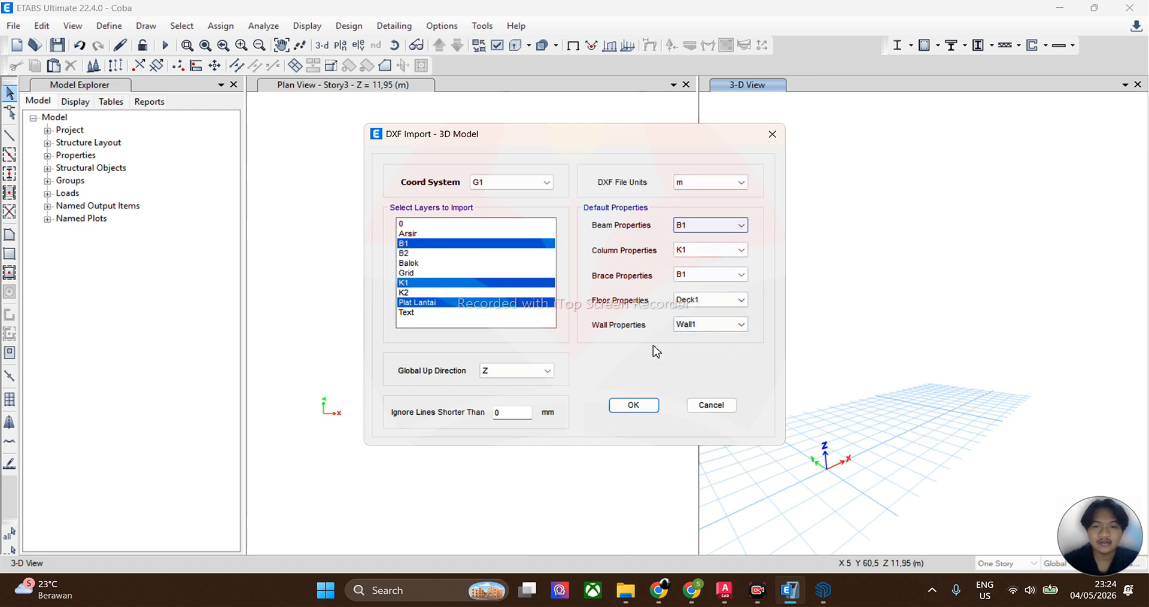
left_click(631, 406)
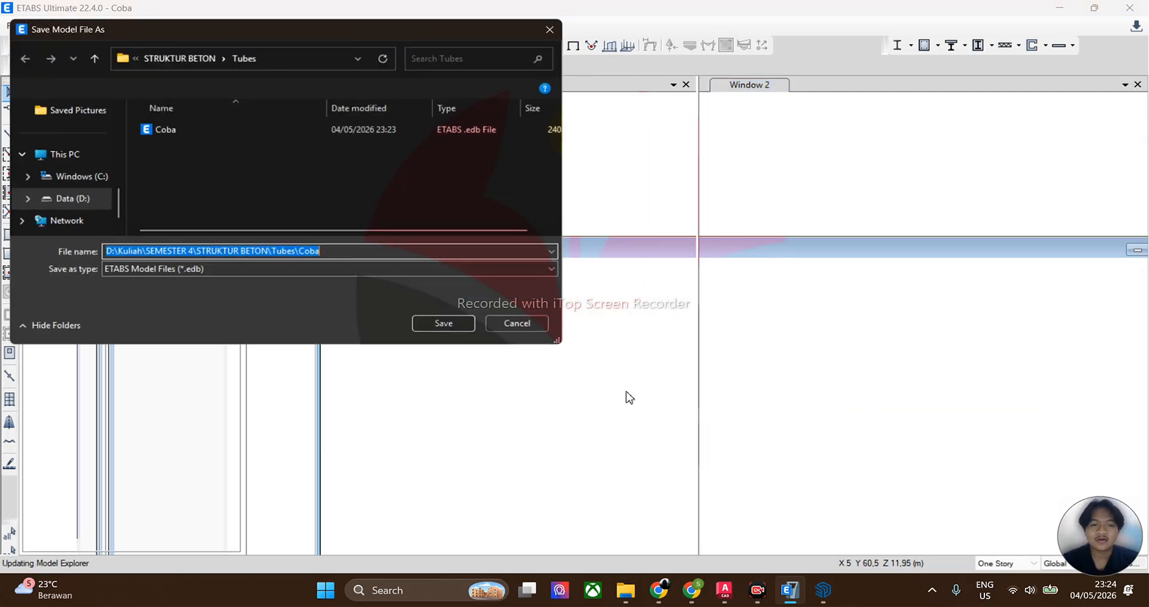
double_click(258, 129)
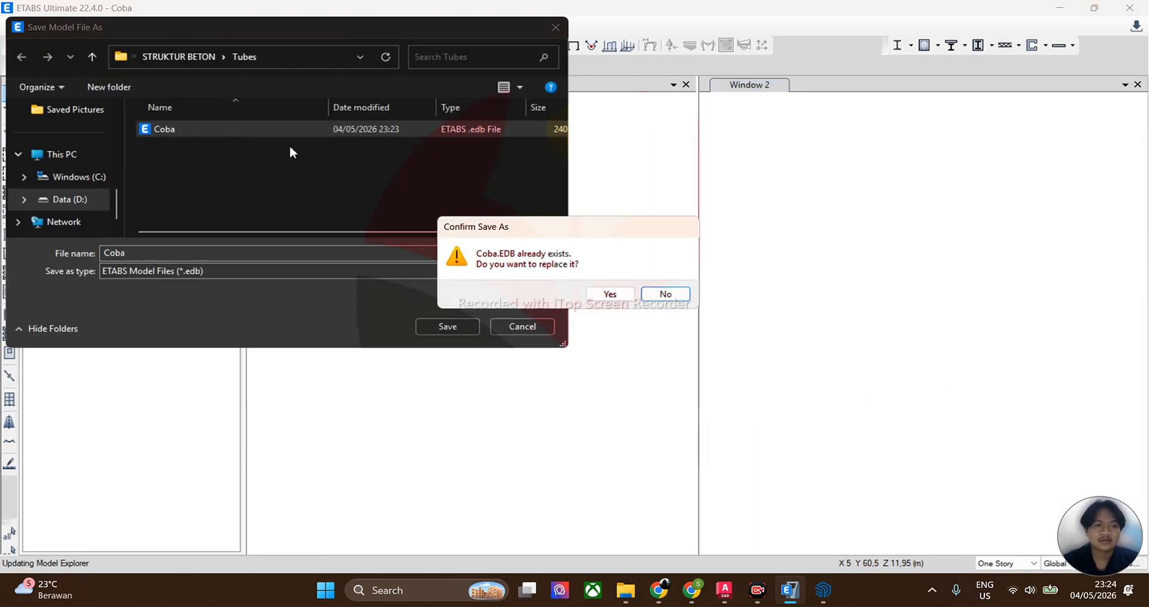
left_click(612, 295)
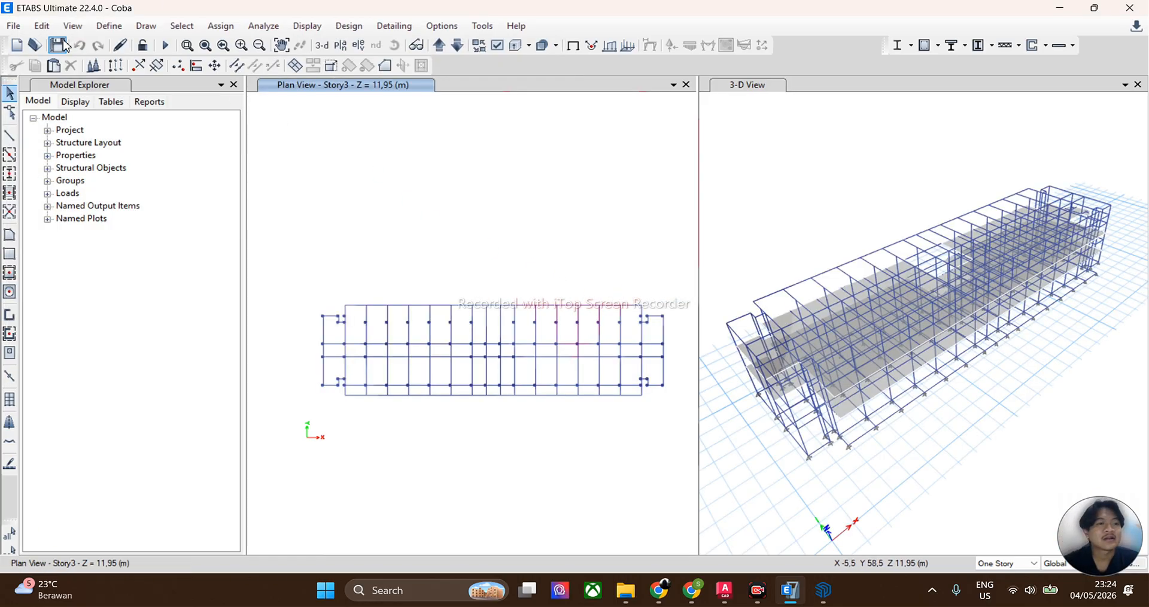
Step: Open the 3D DXF file once more to import further layers into the 3D model
left_click(14, 25)
mouse_move(96, 145)
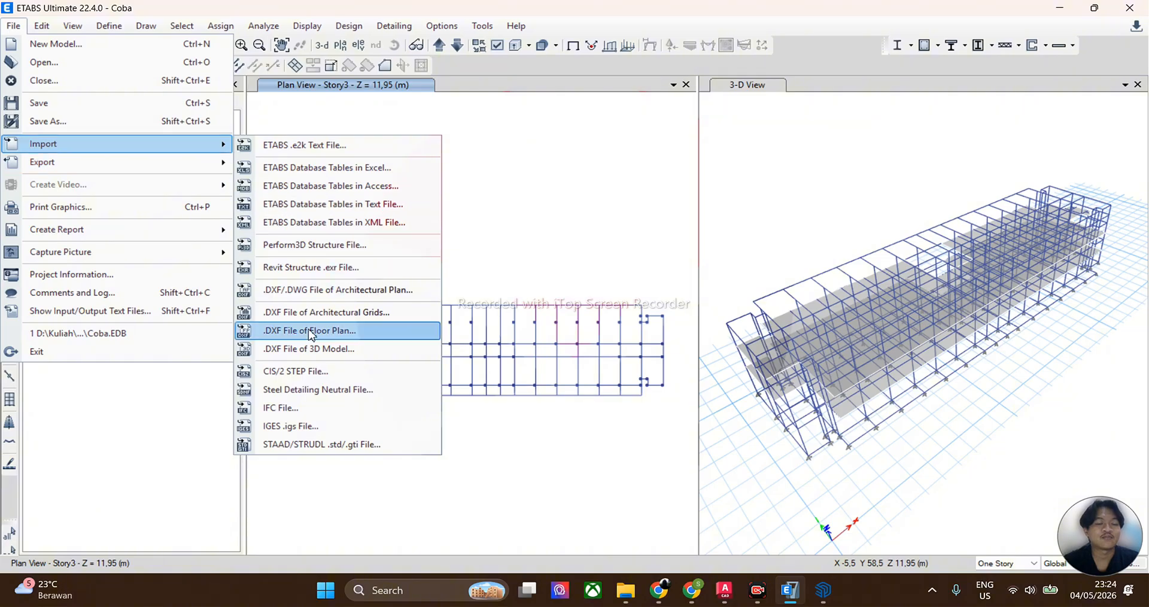
left_click(310, 356)
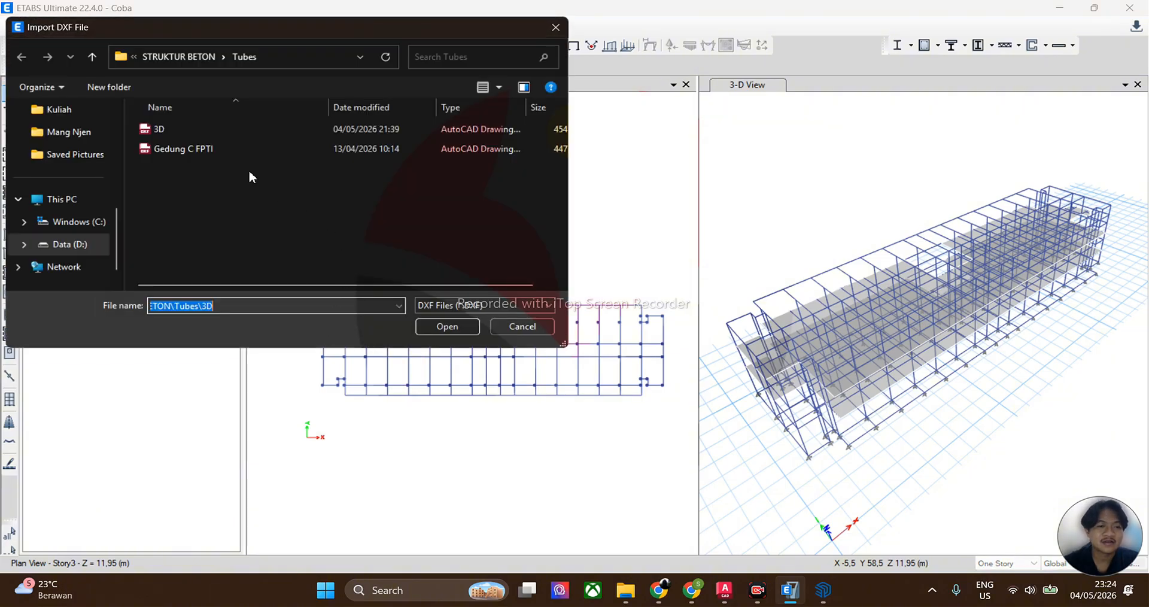
left_click(257, 128)
left_click(458, 329)
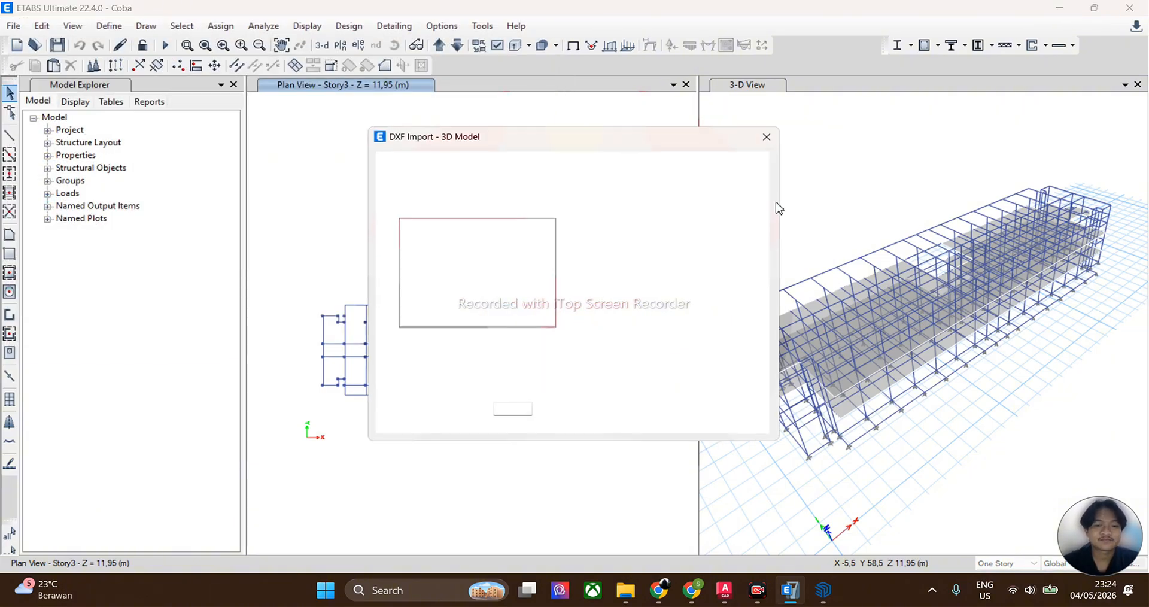
Step: Set the DXF units to m, the beam property to B2 and the column property to K2, and choose layers B2 and K2
left_click(721, 183)
left_click(705, 235)
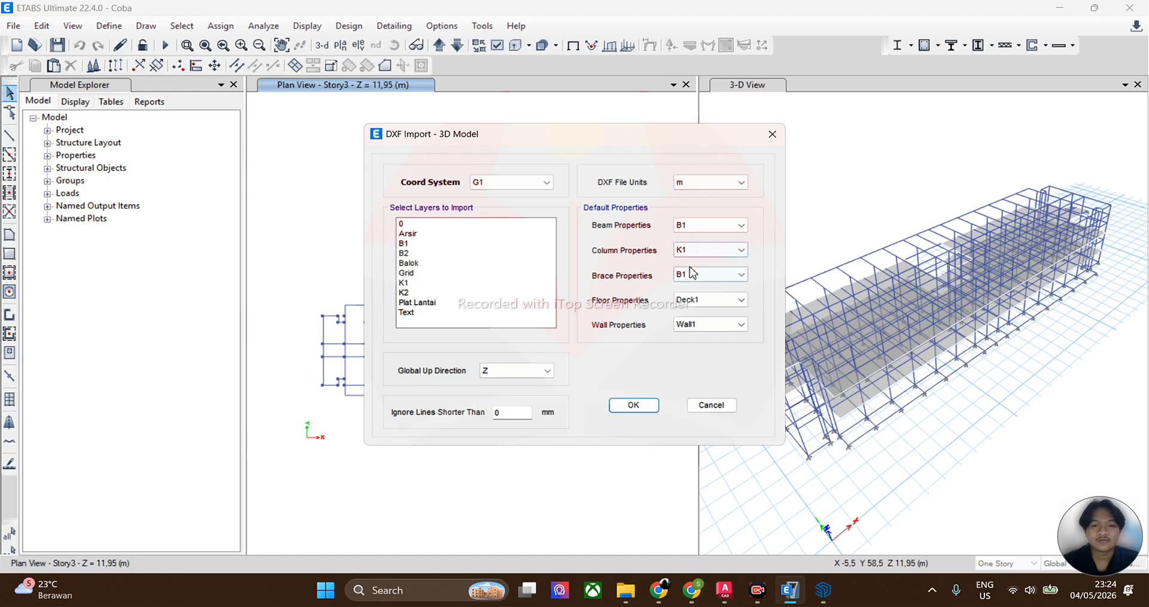
left_click(708, 225)
left_click(698, 248)
left_click(706, 250)
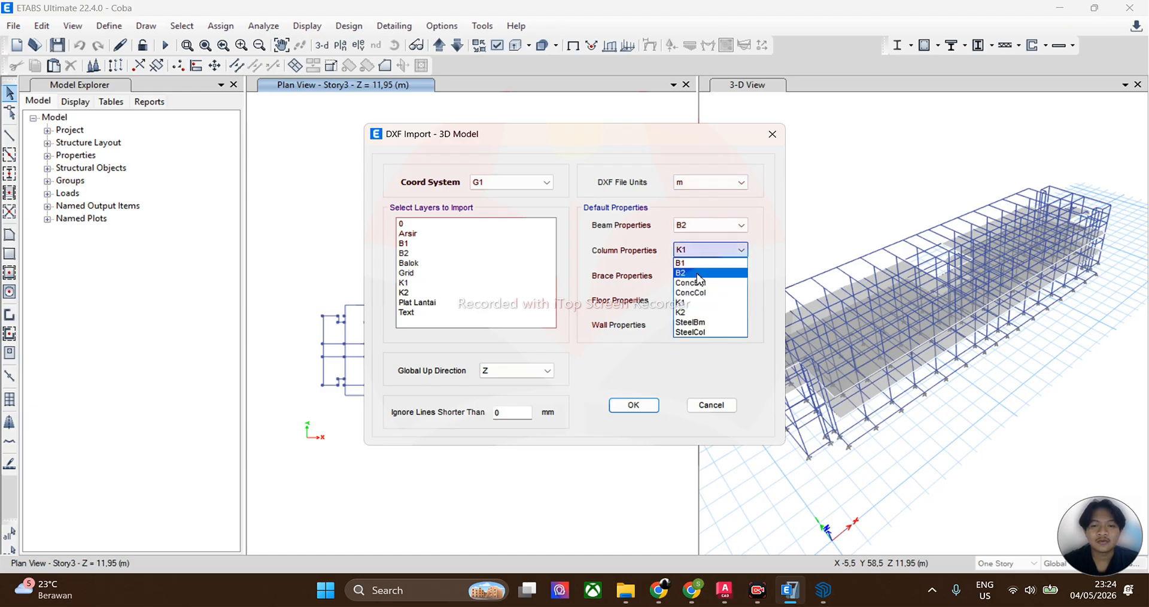
left_click(688, 311)
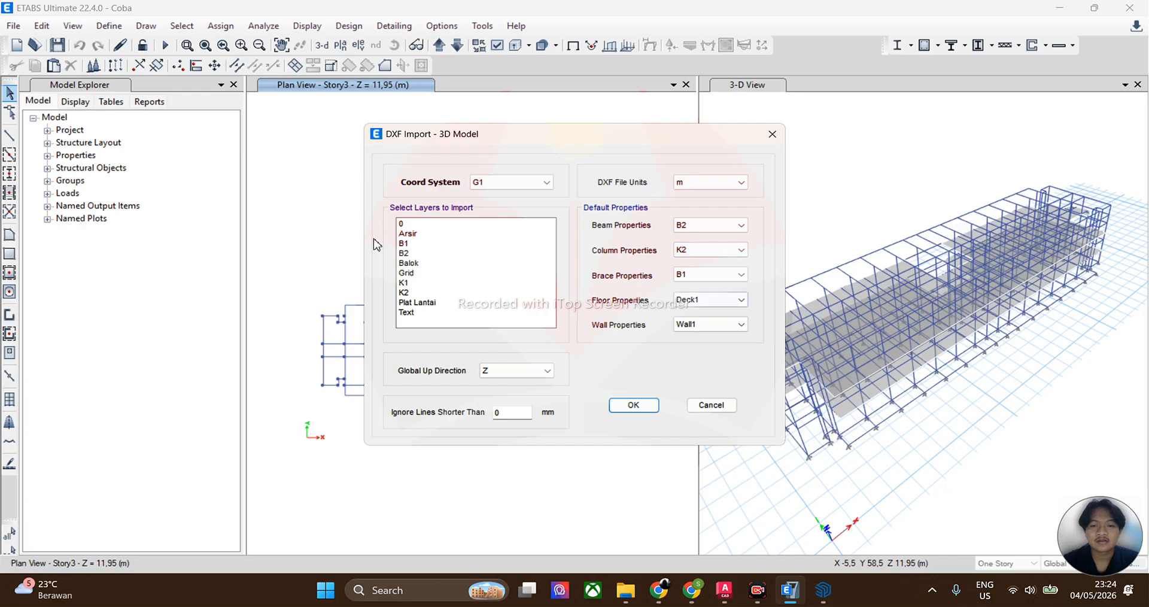
left_click(410, 253)
left_click(420, 292, "ctrl")
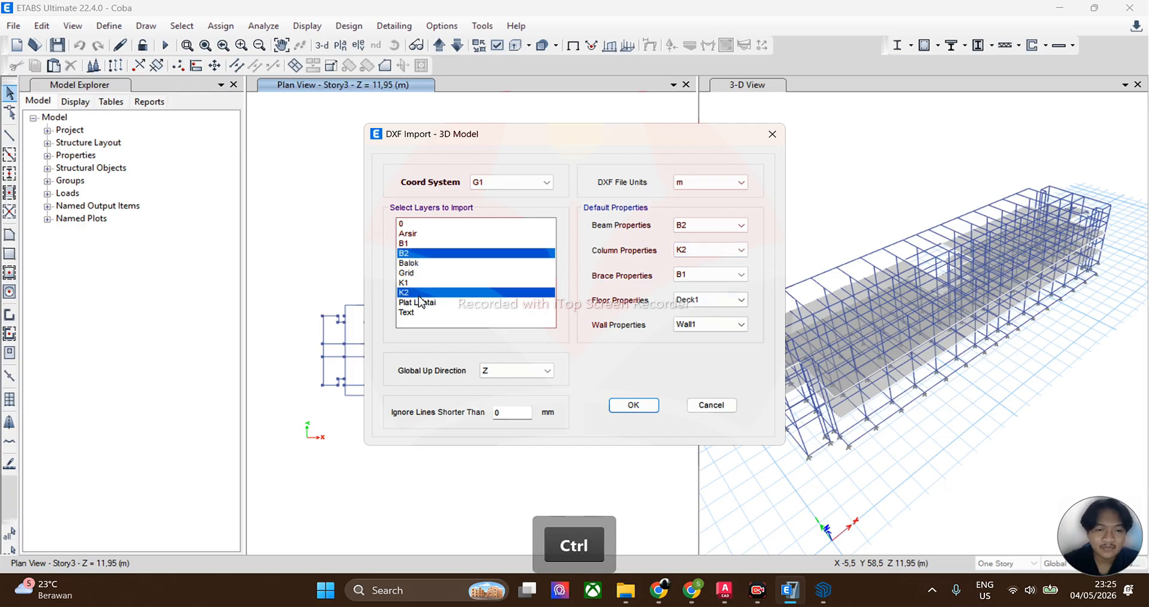
Step: Run the import of the B2 and K2 layers and overwrite the Coba model file
left_click(633, 405)
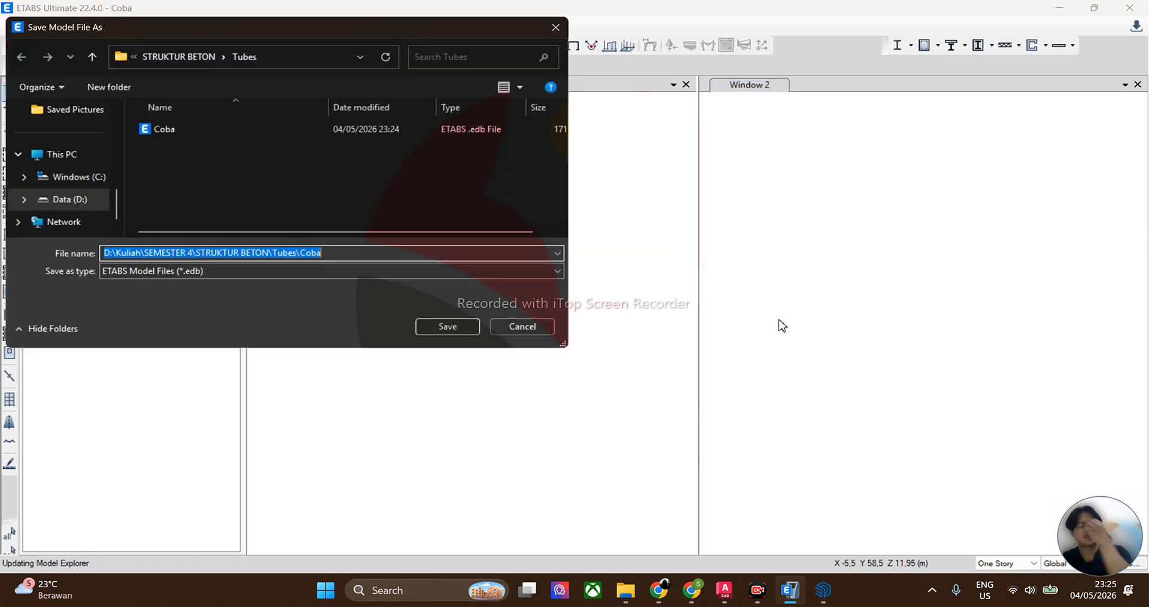
double_click(274, 127)
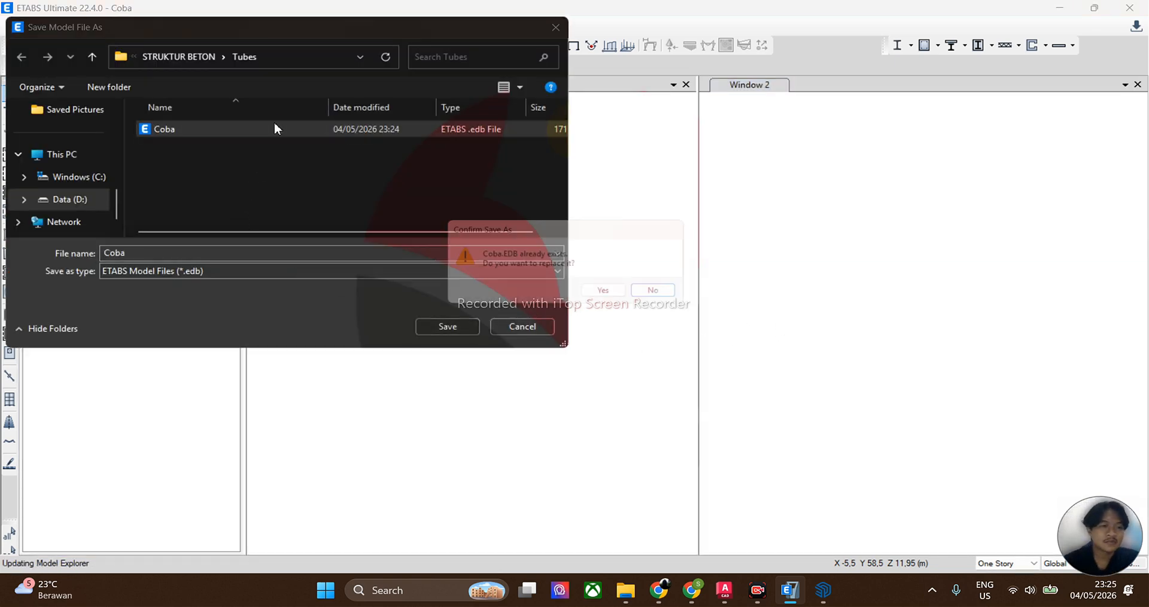
left_click(604, 299)
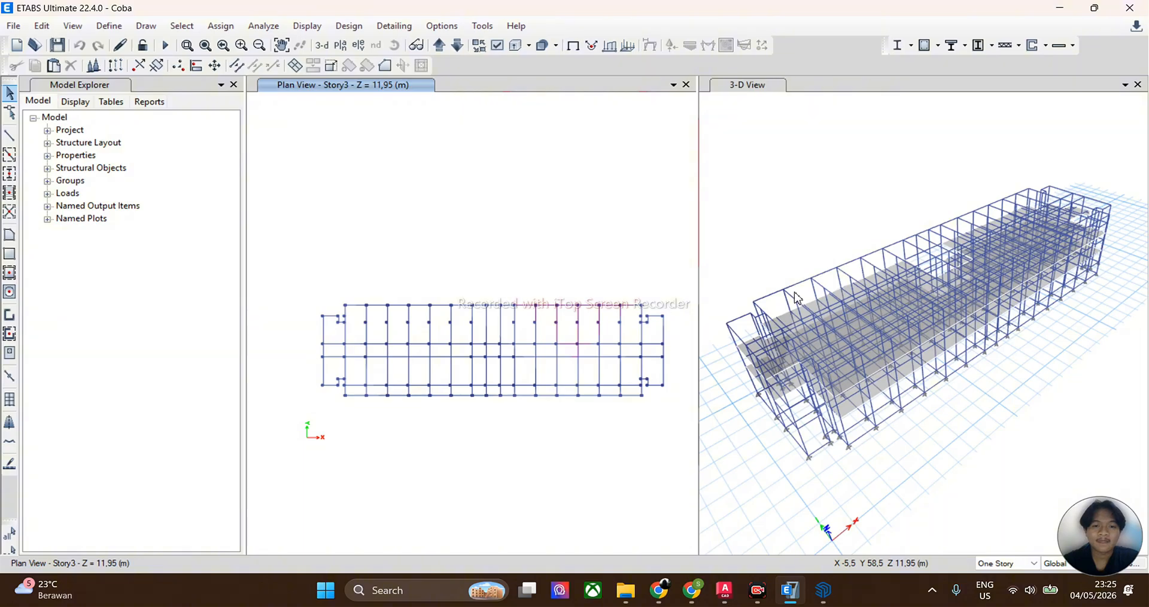
Step: Inspect the imported frame in the 3-D view and the column placement in the Story3 plan view
scroll(872, 432, "up", 3, "shift")
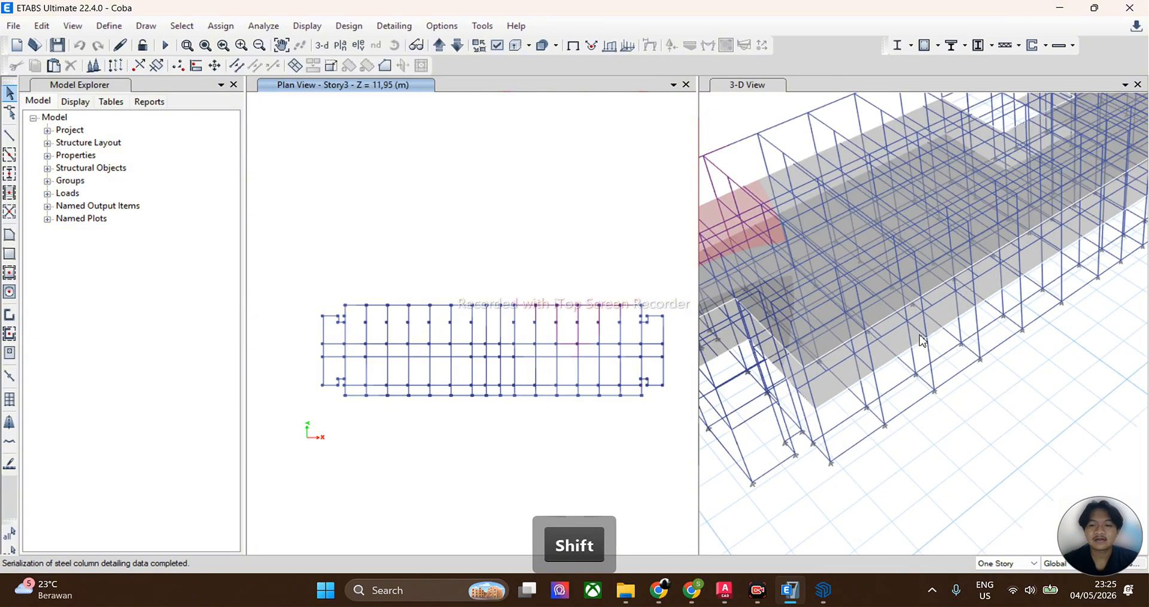
scroll(873, 430, "down", 5, "shift")
scroll(888, 411, "up", 2, "shift")
middle_click_drag(886, 342, 718, 539, "shift")
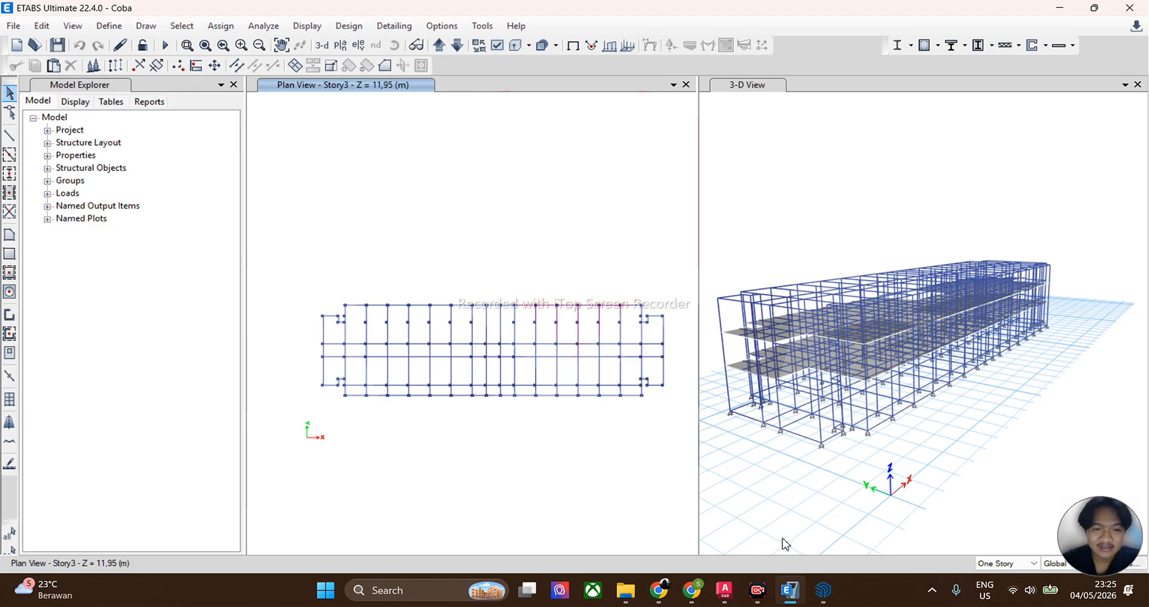
scroll(389, 329, "up", 5)
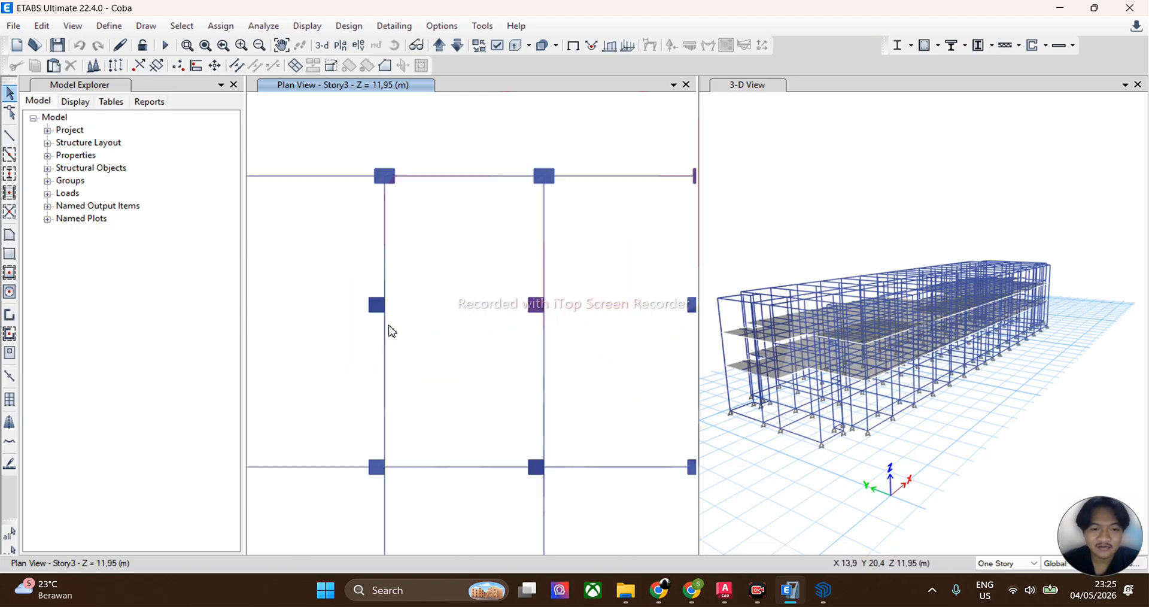
scroll(389, 329, "down", 4)
scroll(452, 332, "down", 2)
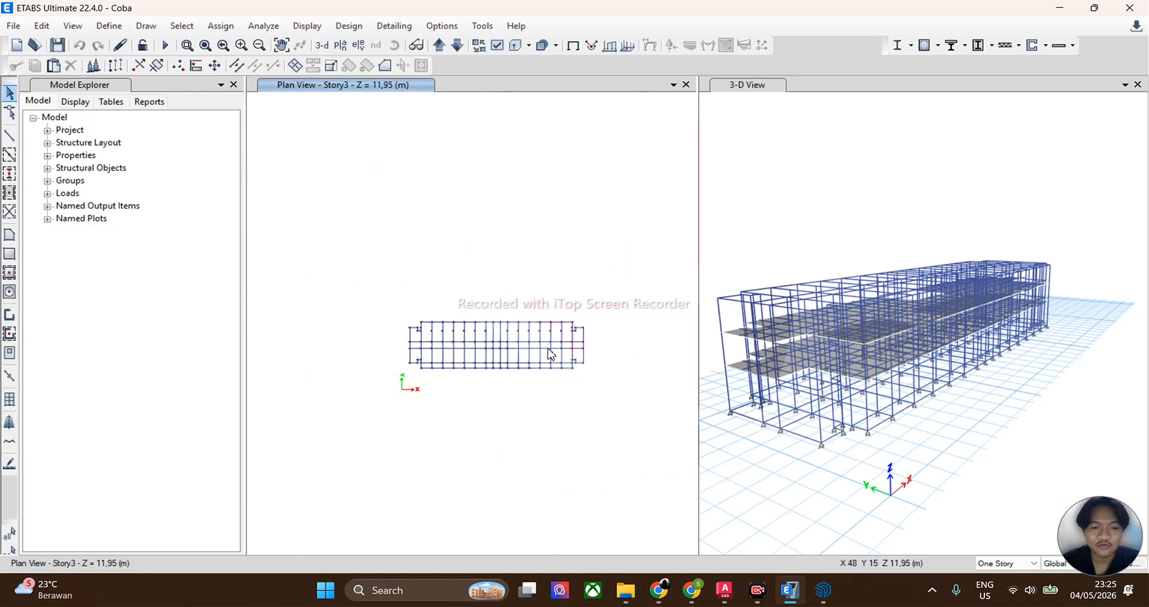
scroll(452, 332, "up", 2)
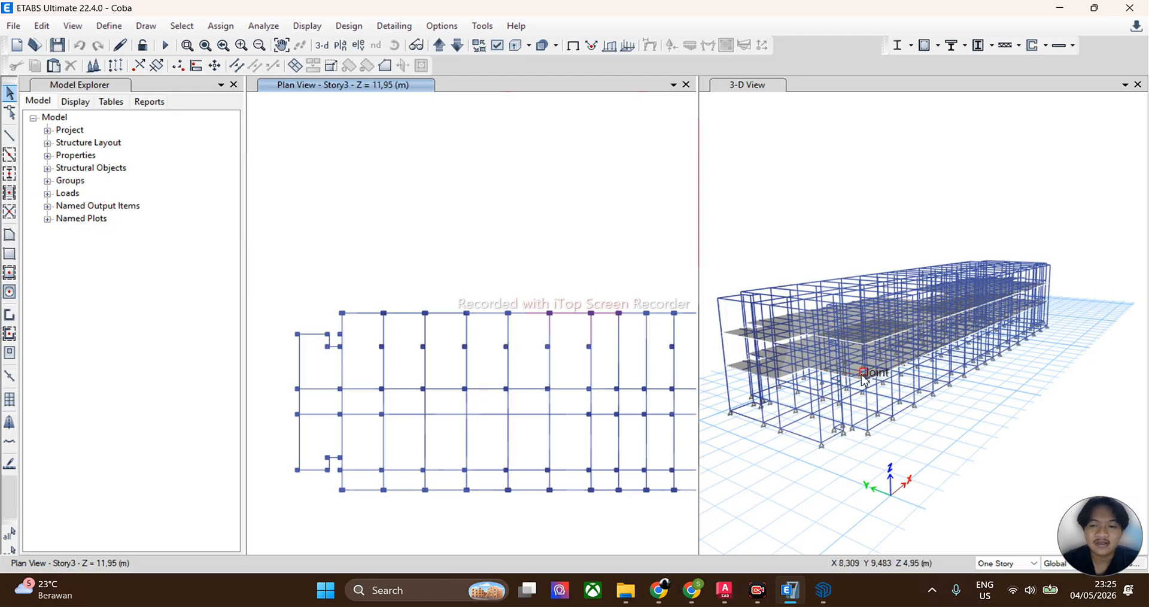
Step: Switch to AutoCAD to examine the layered frame in 3D.dwg, and return to ETABS to compare it with the imported model
left_click(724, 590)
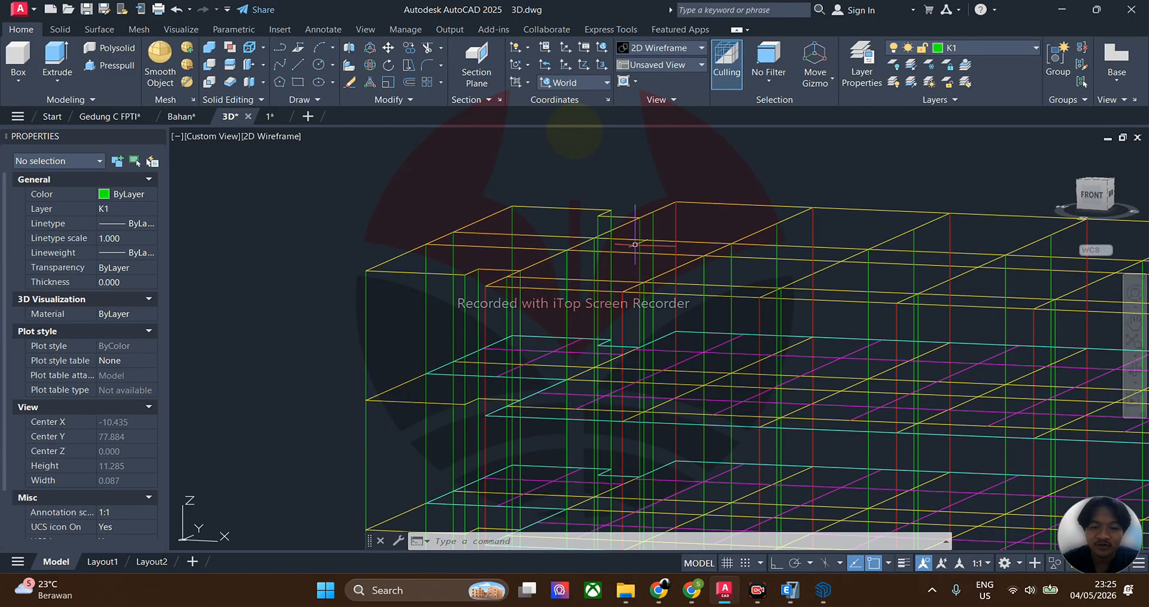
scroll(671, 291, "down", 3)
middle_click_drag(672, 291, 753, 518, "shift")
left_click(790, 590)
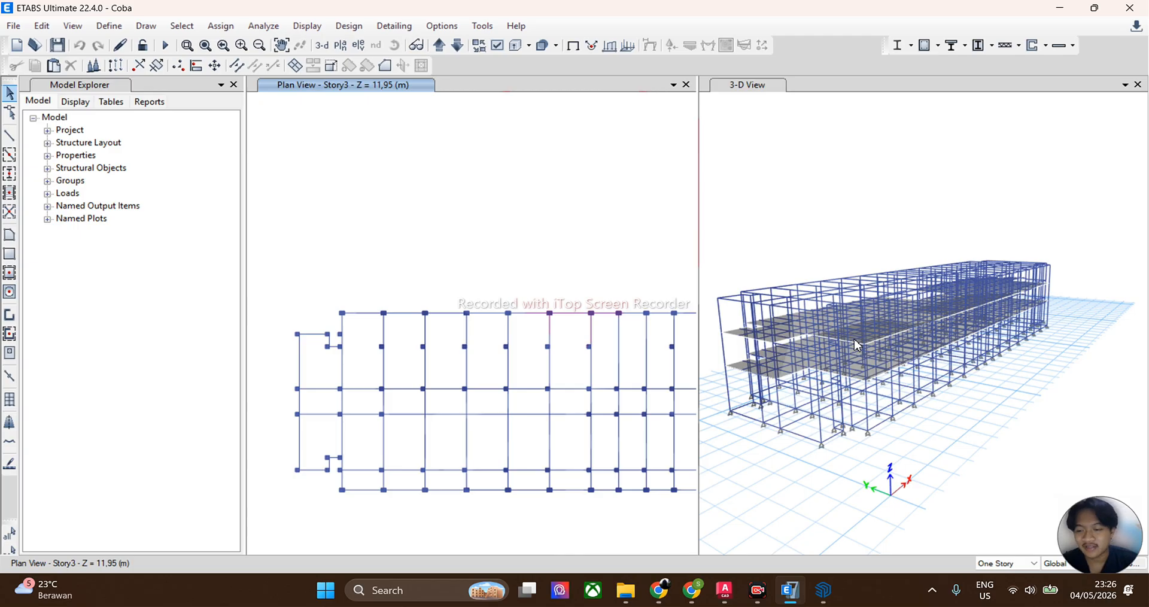
middle_click_drag(933, 323, 748, 269, "shift")
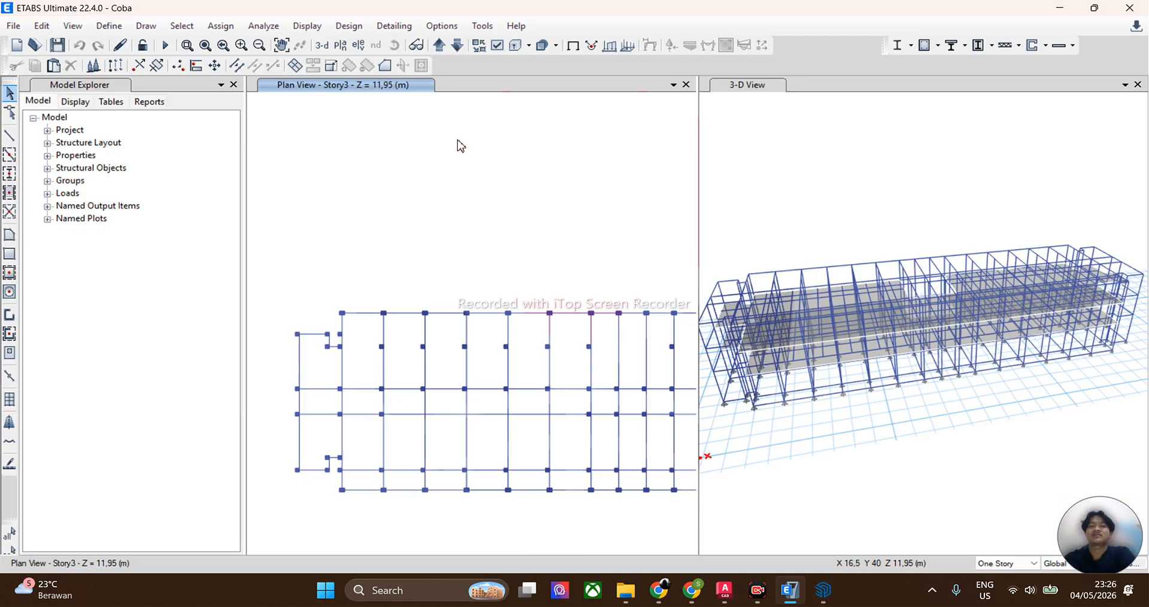
Step: Select all floor areas assigned the Deck1 property
left_click(182, 26)
mouse_move(214, 51)
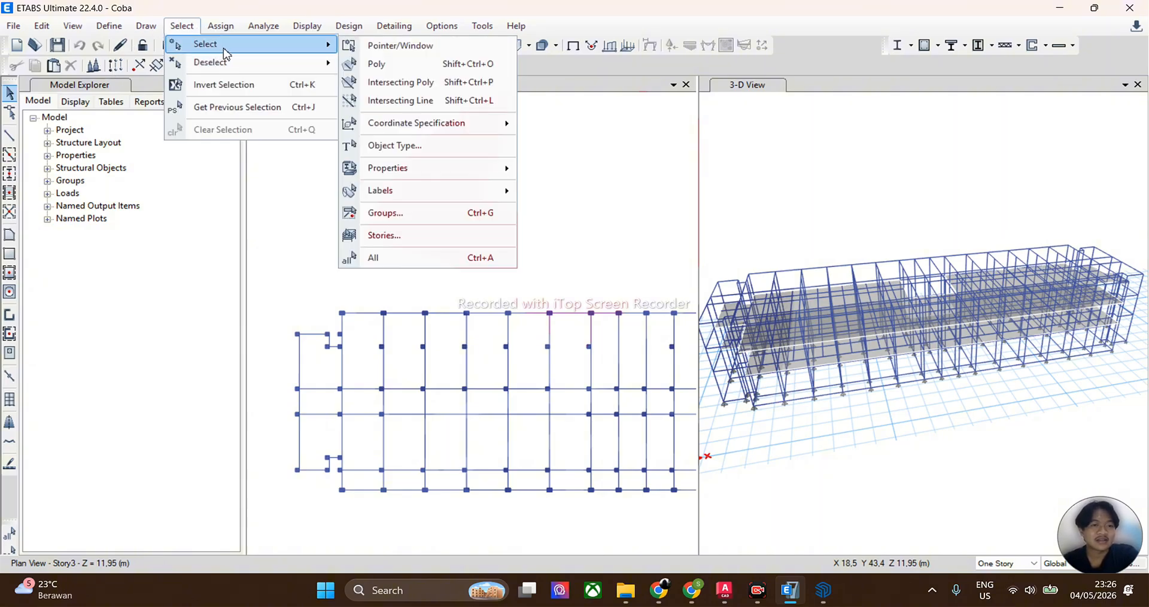
mouse_move(421, 175)
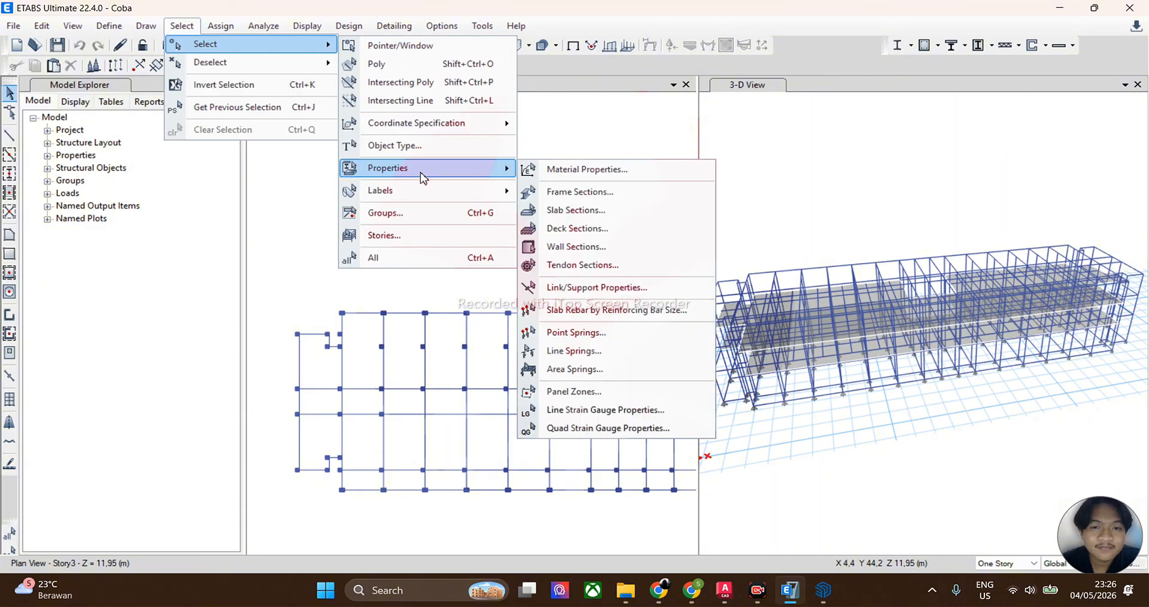
left_click(574, 230)
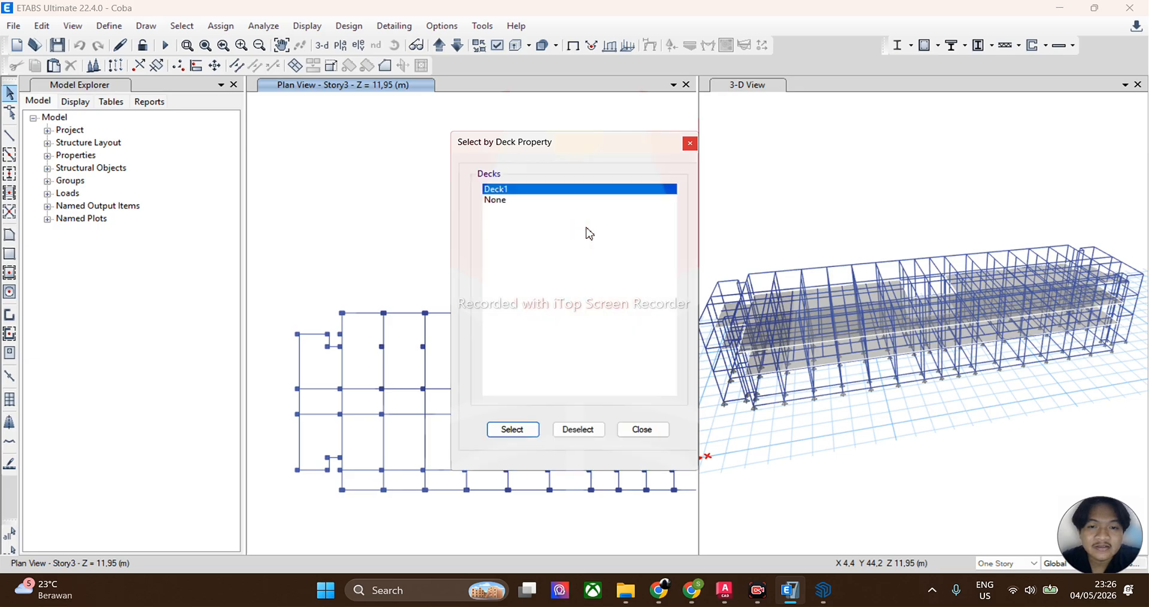
left_click(513, 429)
left_click(643, 430)
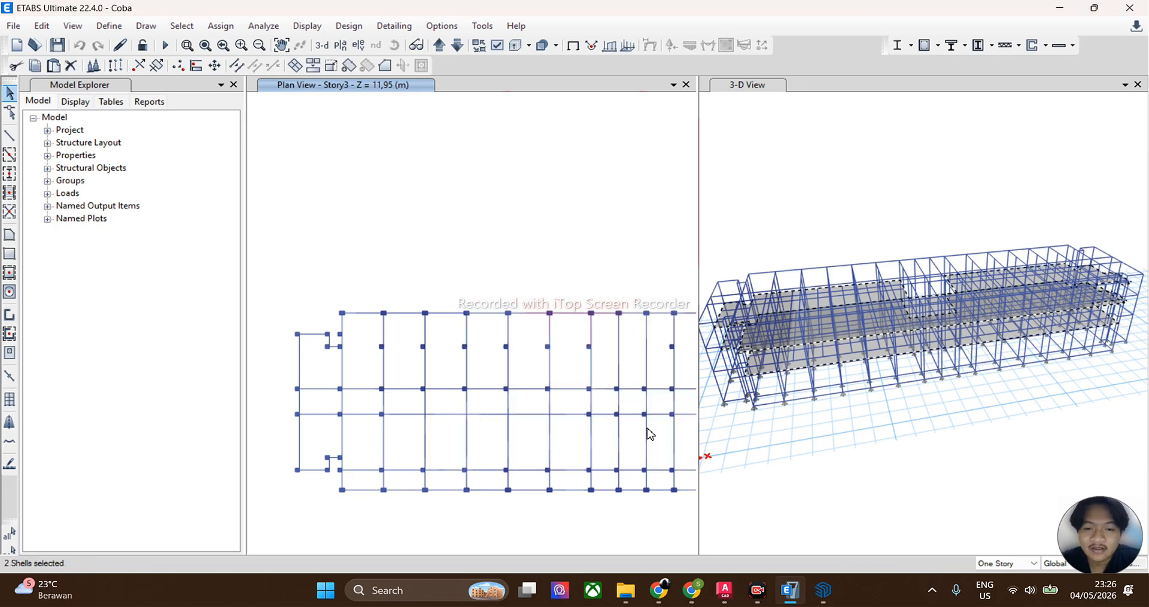
left_click(120, 28)
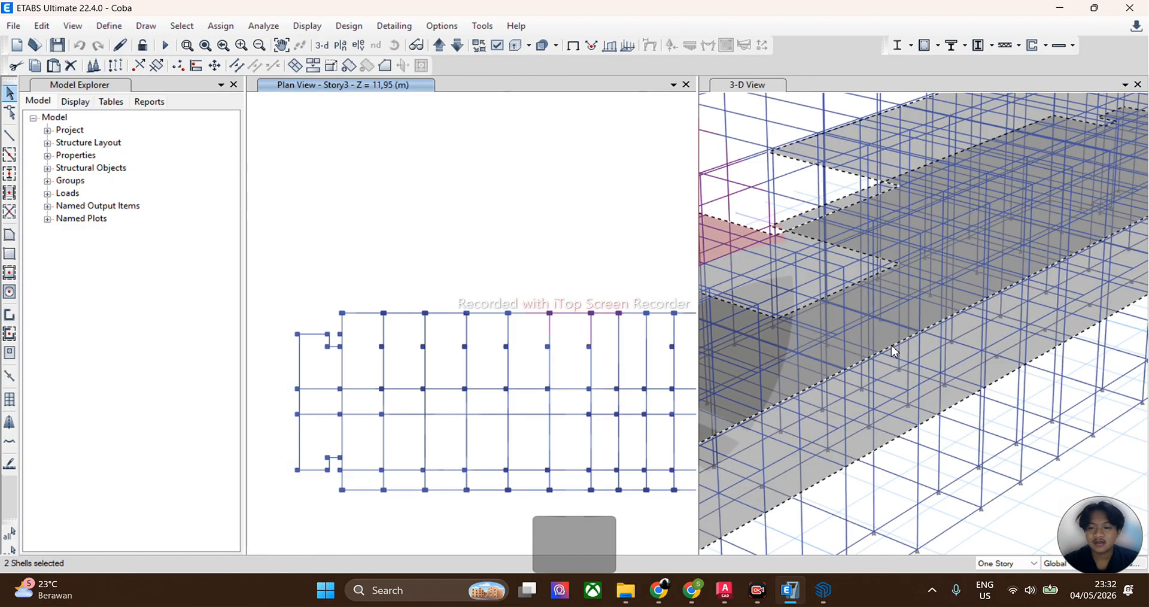
Step: Check the section assignments and applied loads of the large Story2 floor slab in the 3-D view
mouse_move(934, 336)
middle_mouse_down("shift")
mouse_move(957, 338)
mouse_move(930, 340)
middle_mouse_up("shift")
scroll(929, 335, "up", 2)
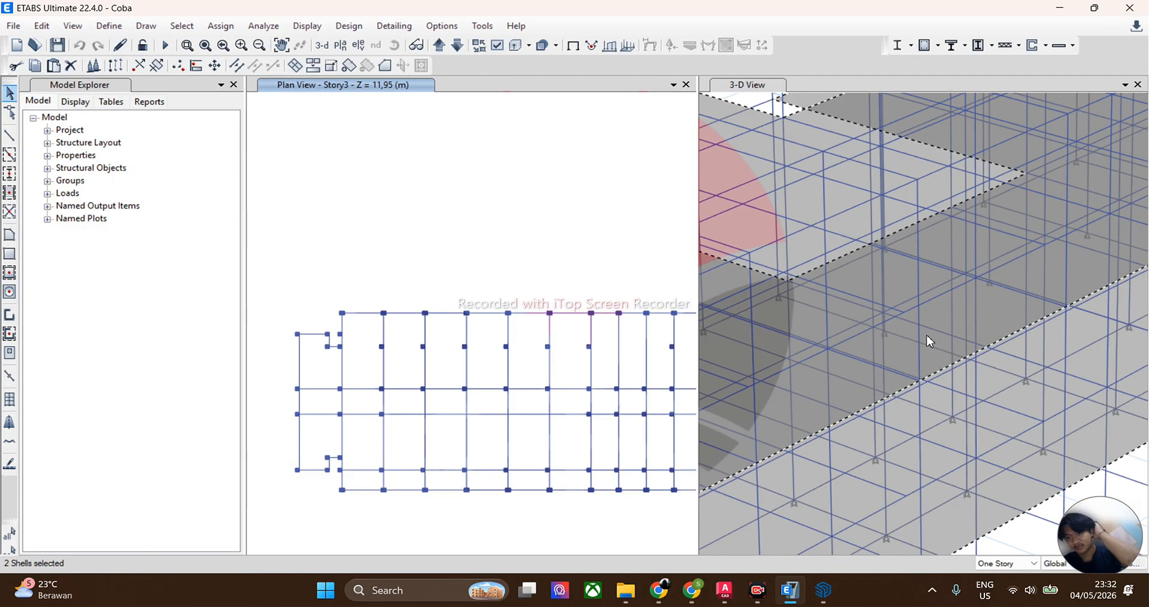
right_click(929, 336)
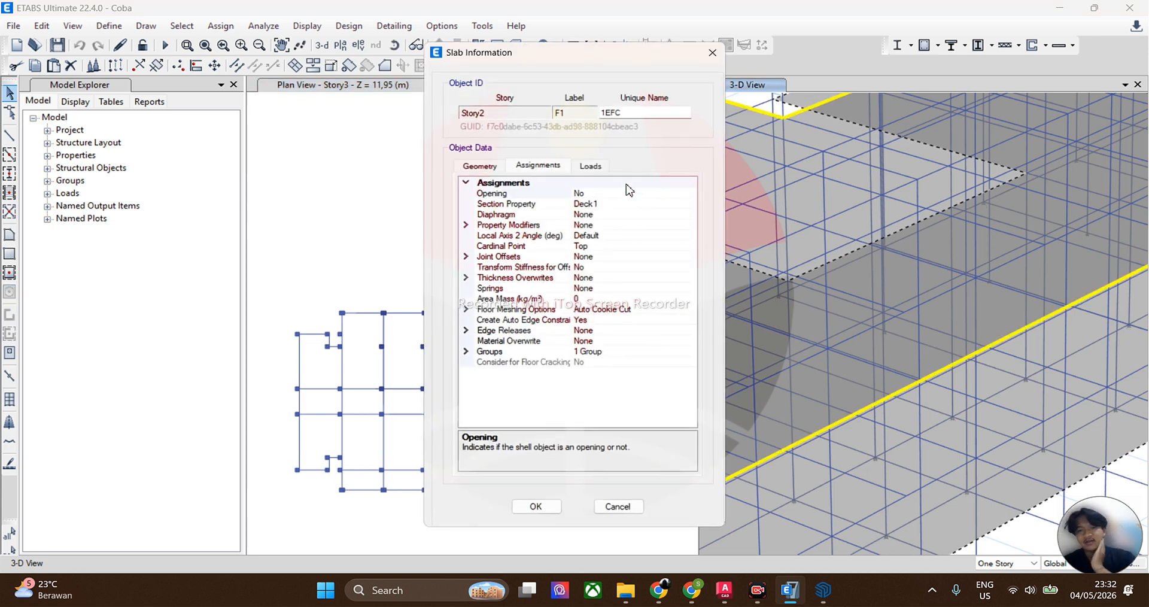
left_click(591, 165)
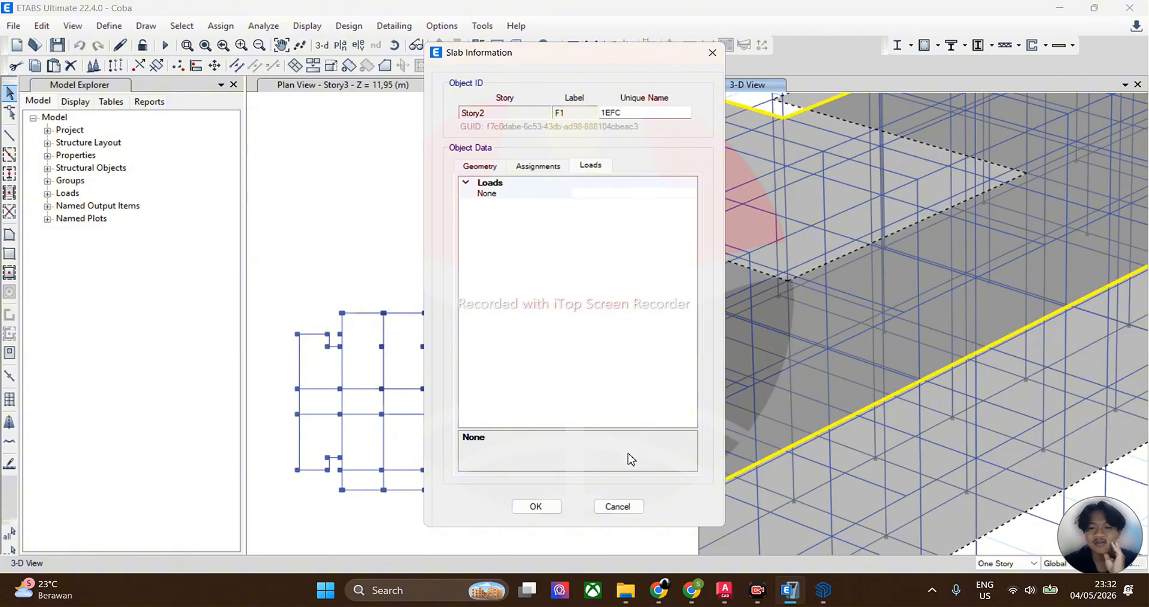
left_click(535, 506)
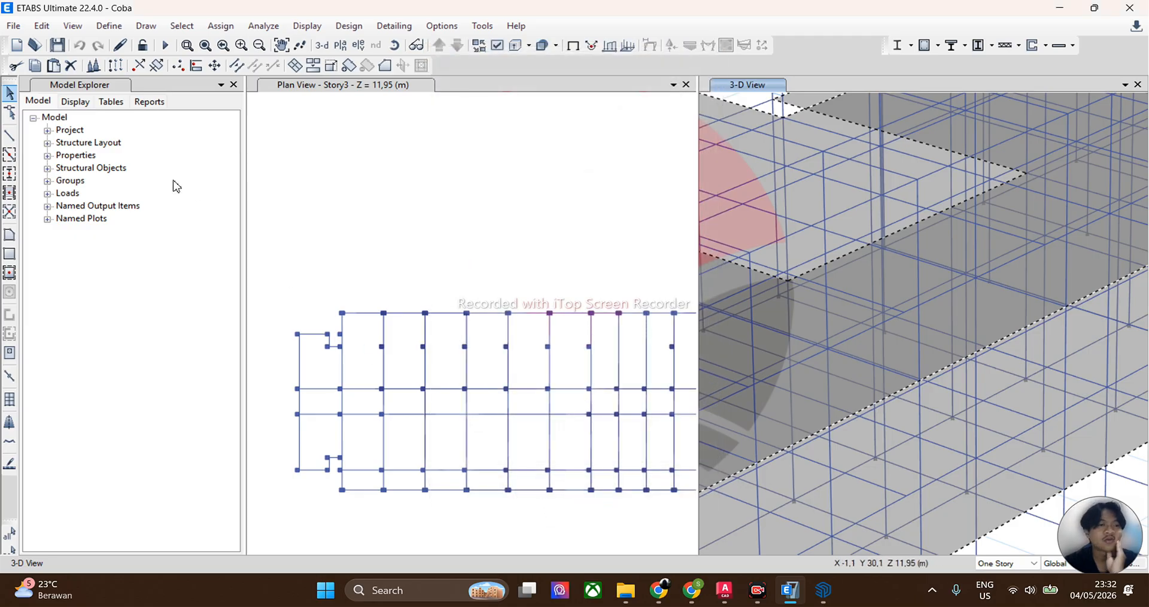
Step: Assign a uniform Live load of 2,5 kN/m² in the Gravity direction to the selected floor shells, replacing existing loads
left_click(219, 24)
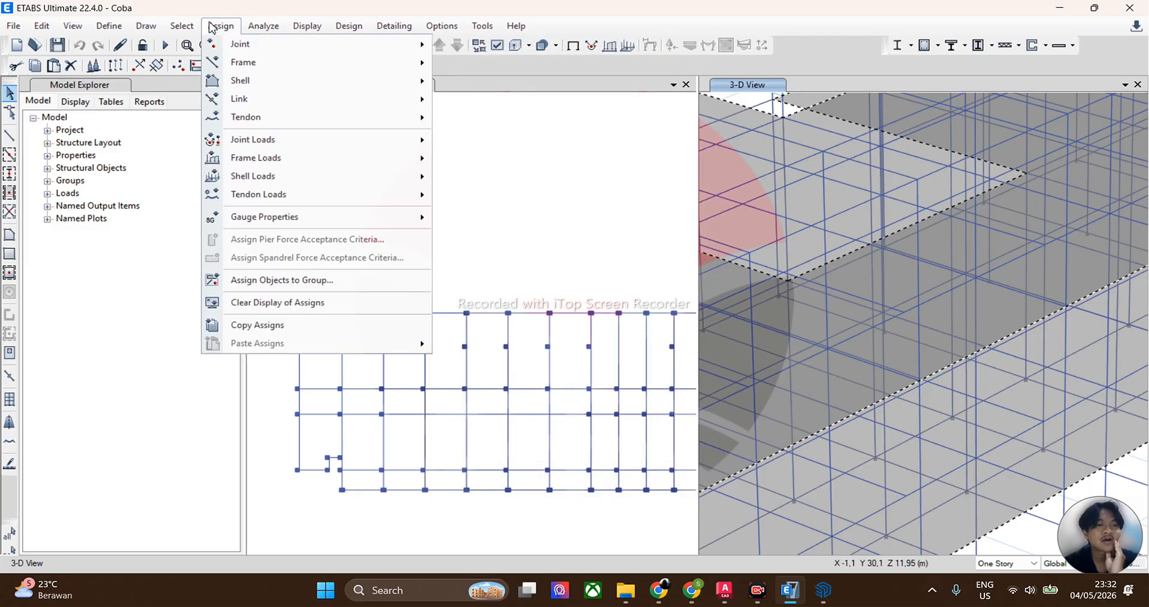
mouse_move(311, 199)
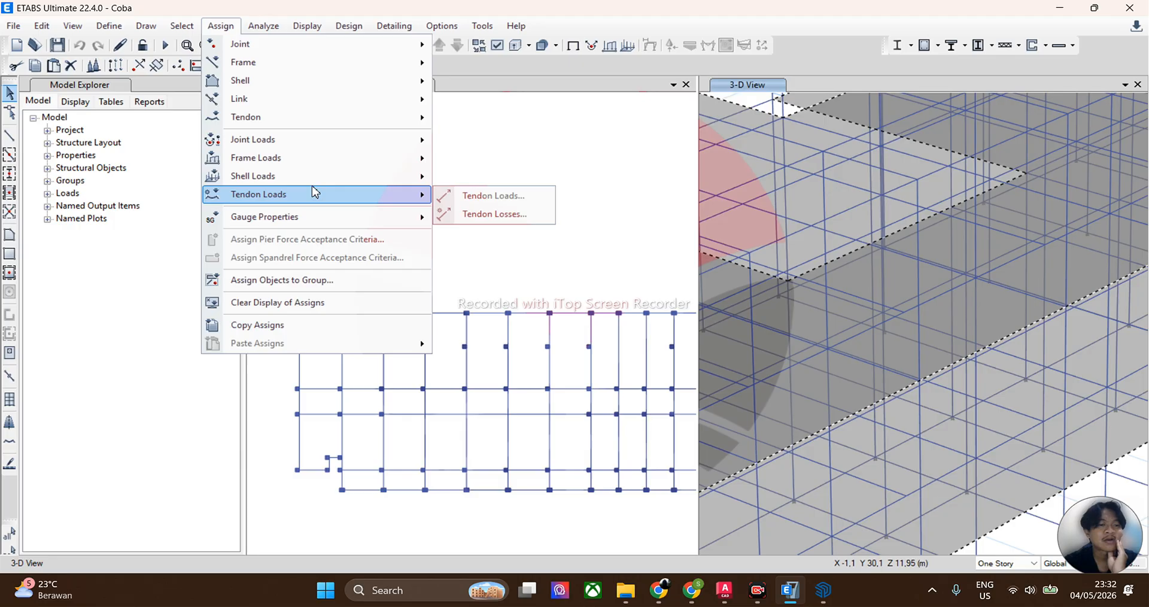
mouse_move(317, 179)
left_click(473, 196)
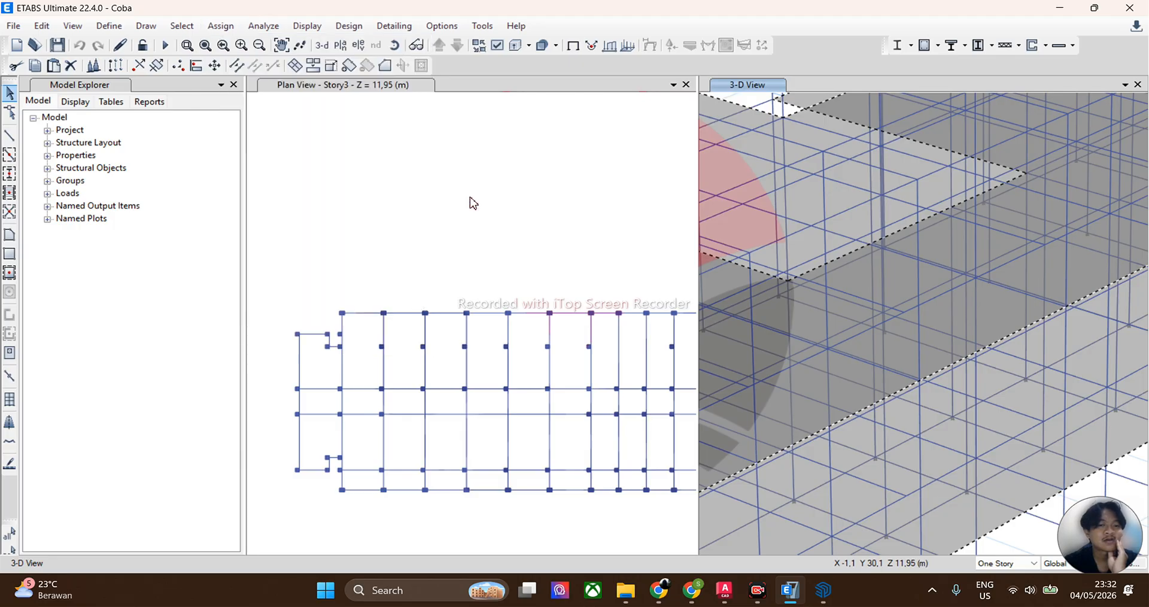
left_click(635, 257)
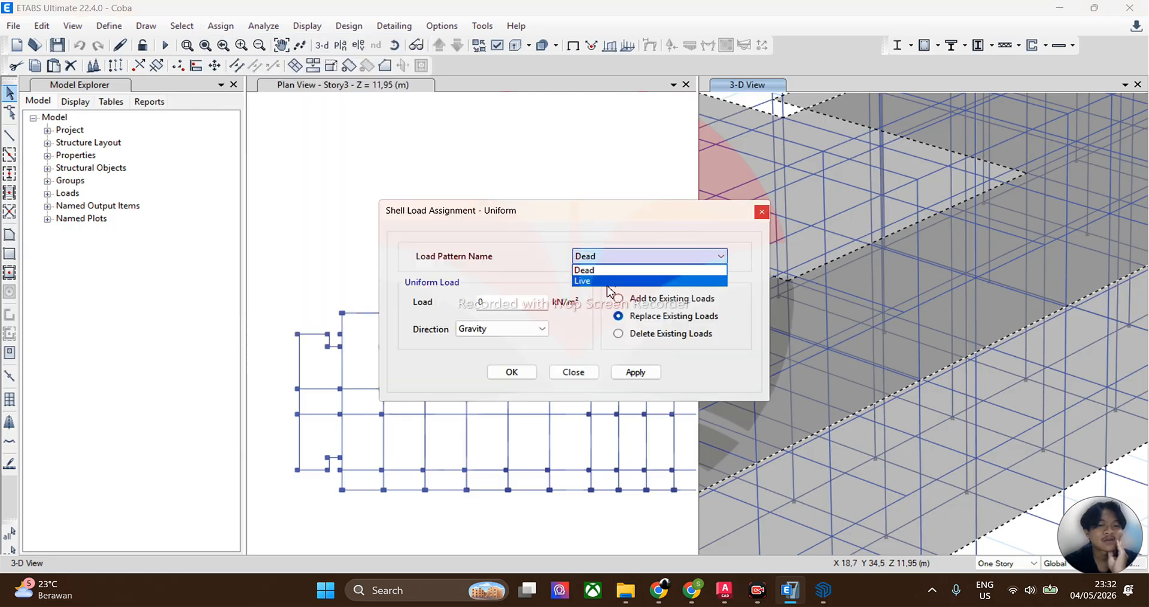
left_click(599, 281)
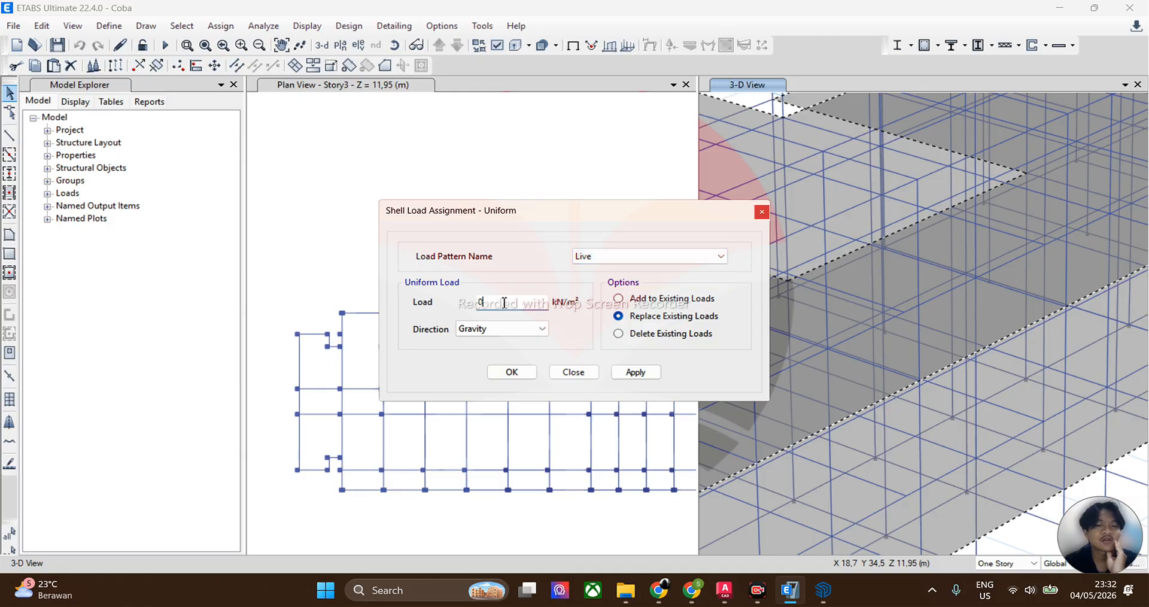
left_click_drag(504, 302, 466, 304)
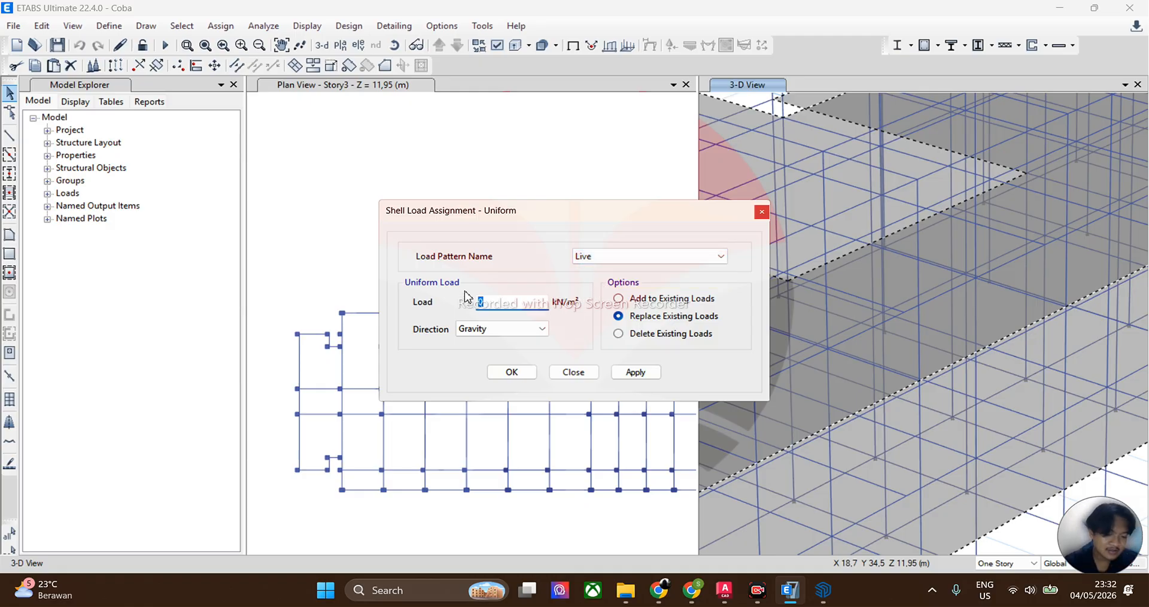
type("2")
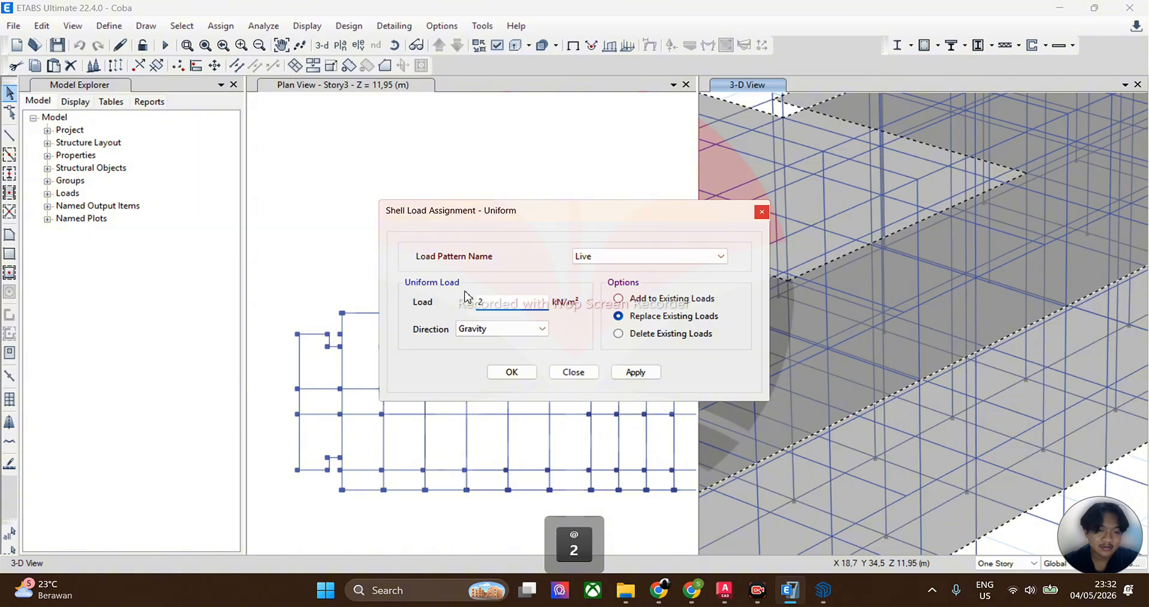
type(".5")
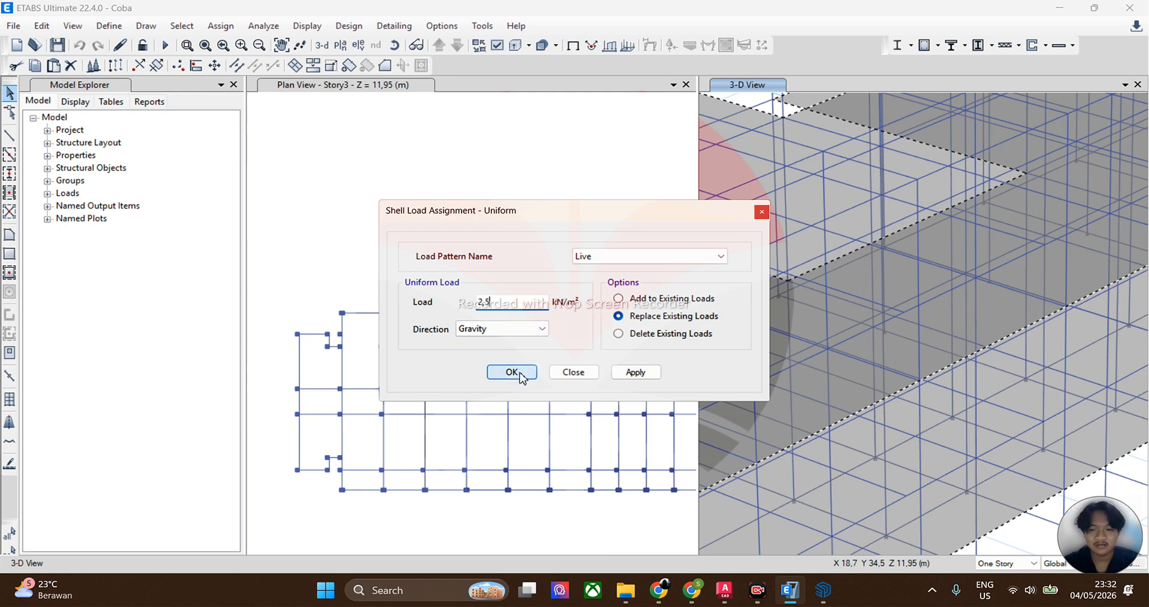
left_click(519, 374)
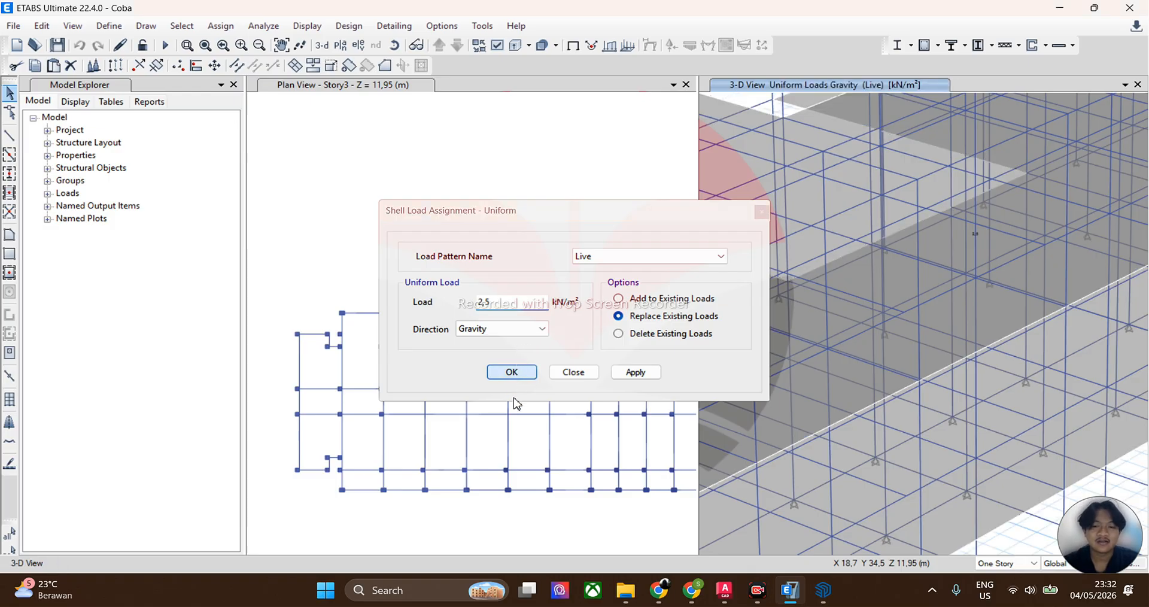
Step: Run the structural analysis and inspect the deformed shape under the Dead load in the 3-D view
scroll(810, 339, "down", 5)
scroll(809, 335, "up", 3)
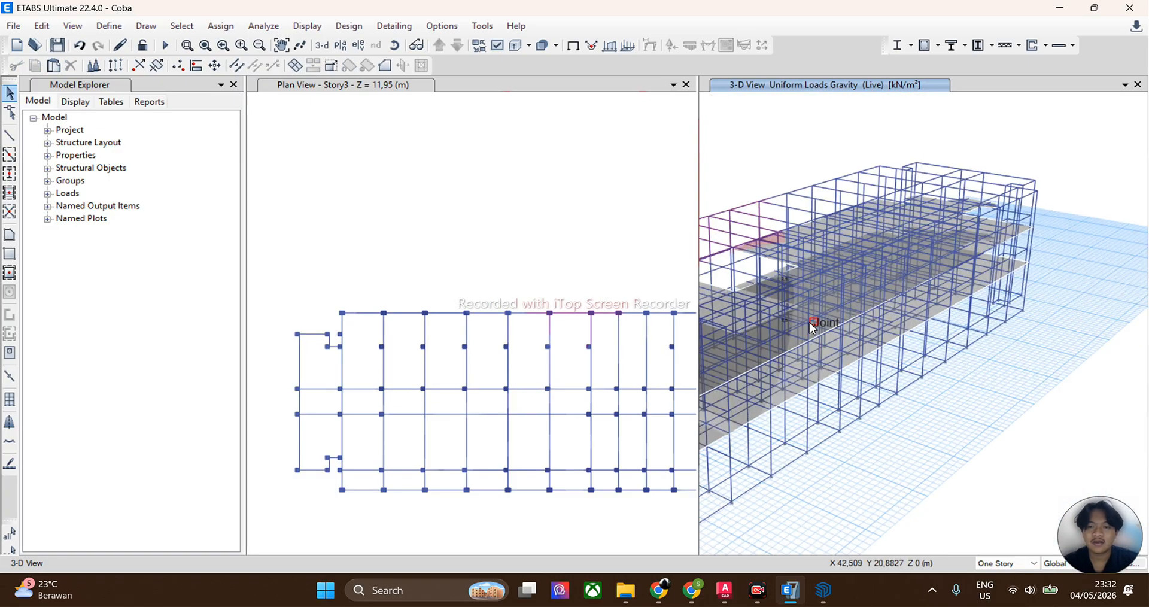
mouse_move(829, 362)
middle_mouse_down("shift")
mouse_move(793, 378)
mouse_move(825, 348)
mouse_move(800, 361)
mouse_move(817, 375)
middle_mouse_up("shift")
scroll(815, 338, "down", 5)
scroll(769, 361, "up", 4)
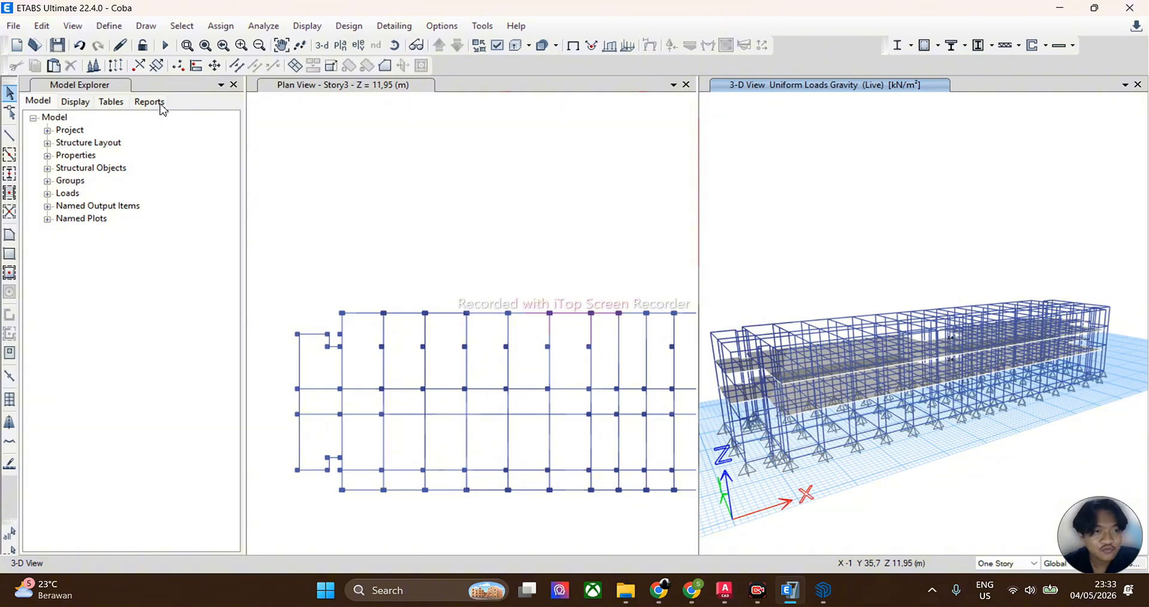
left_click(171, 49)
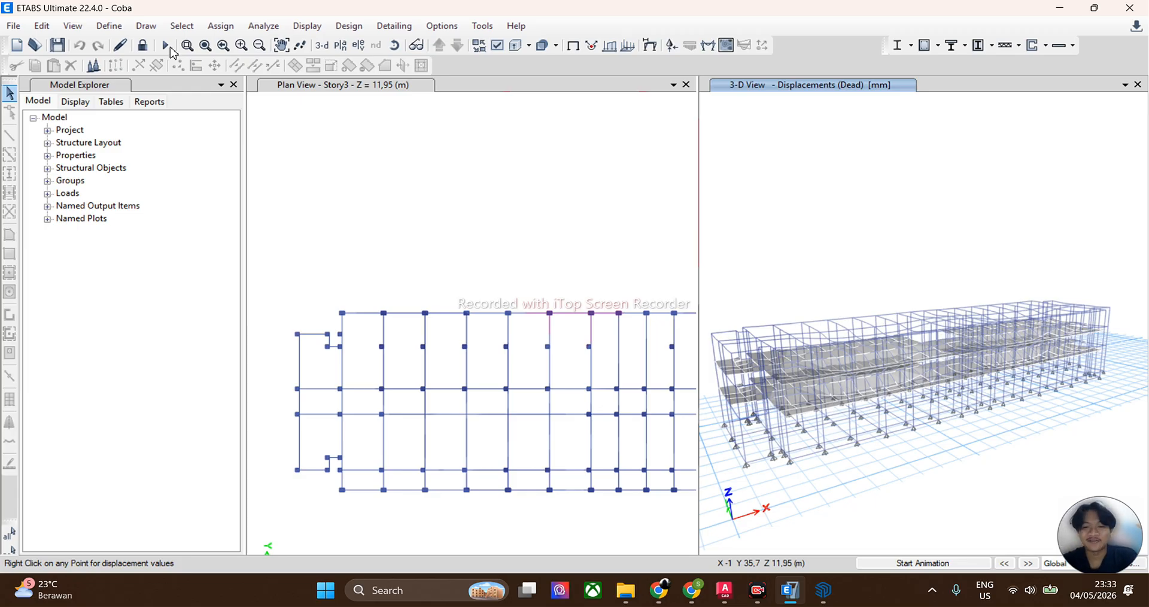
scroll(794, 354, "up", 5)
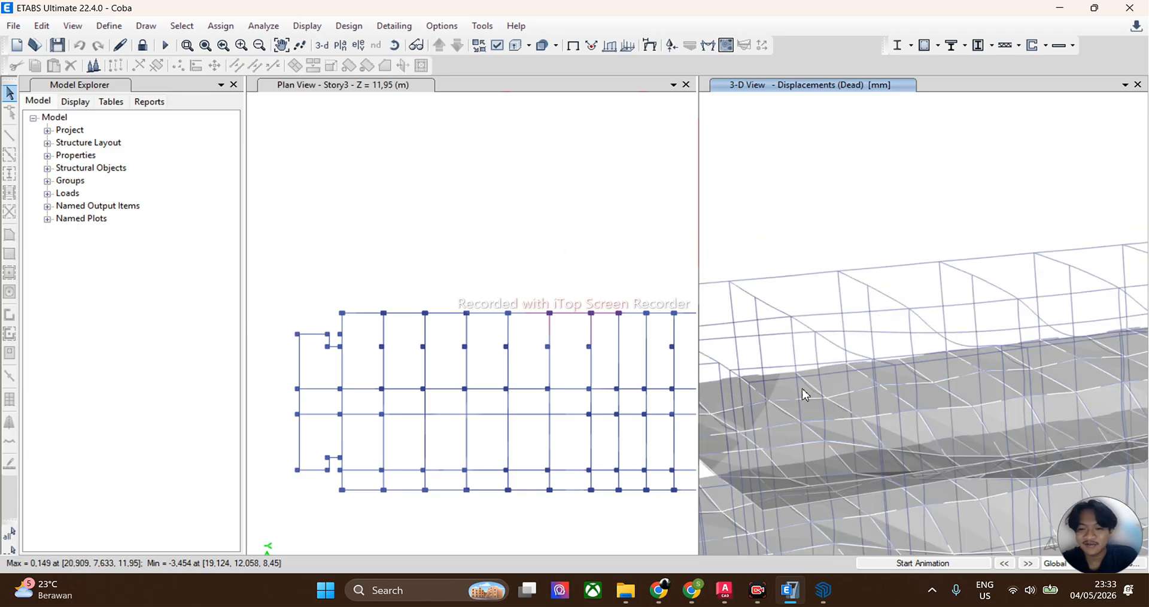
scroll(803, 430, "down", 5)
middle_click_drag(803, 429, 742, 432)
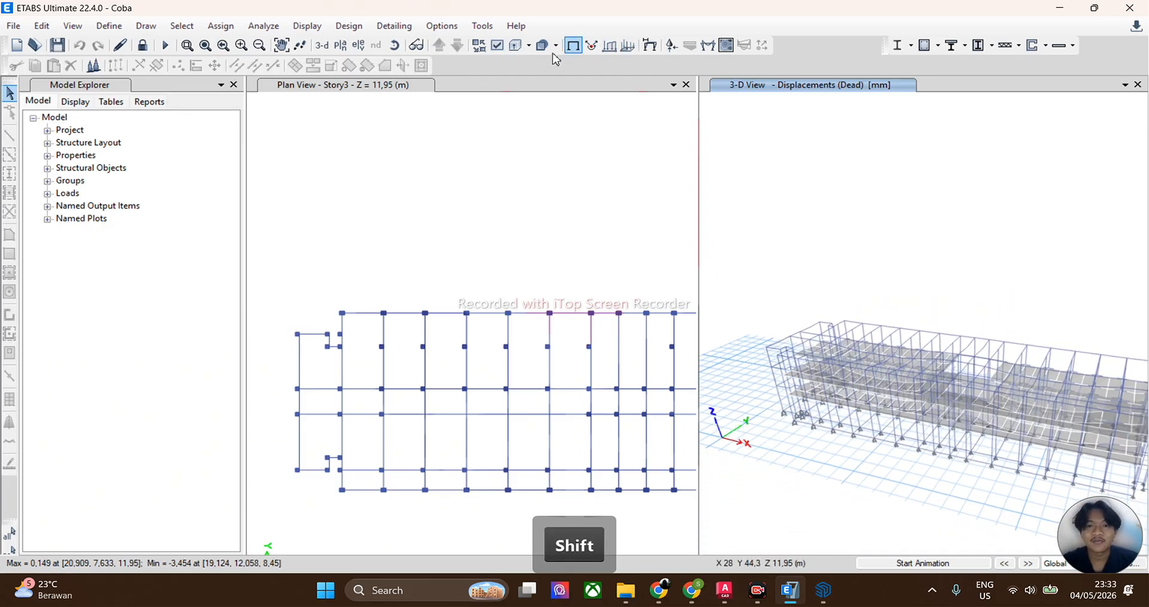
Step: Set the 3-D view to colour the objects by Section Properties
left_click(498, 48)
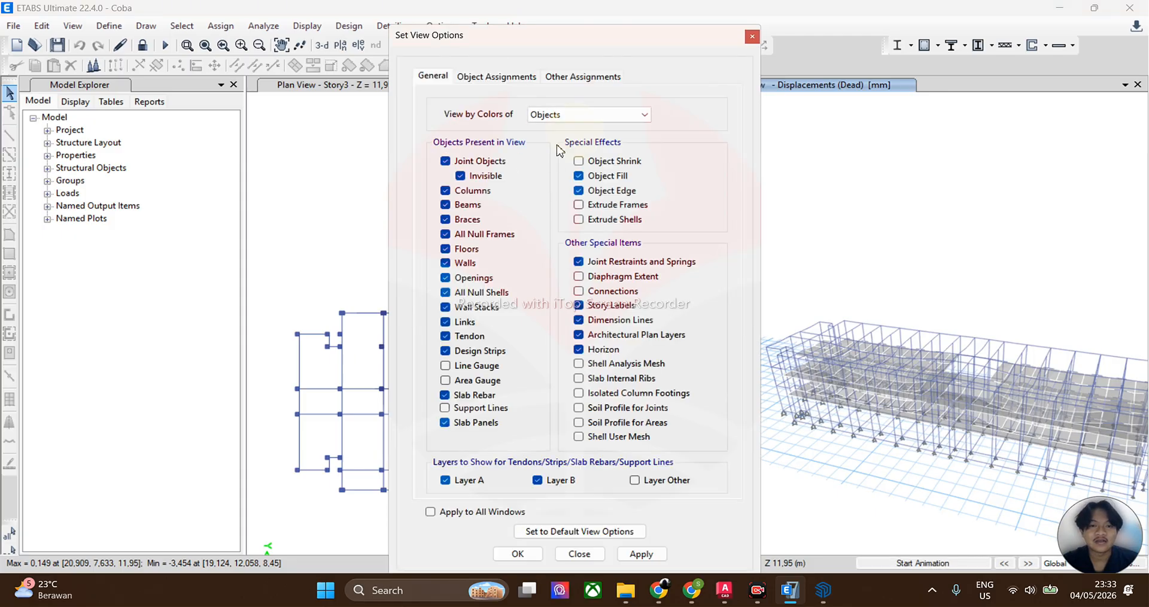
left_click(579, 116)
left_click(575, 140)
left_click(650, 554)
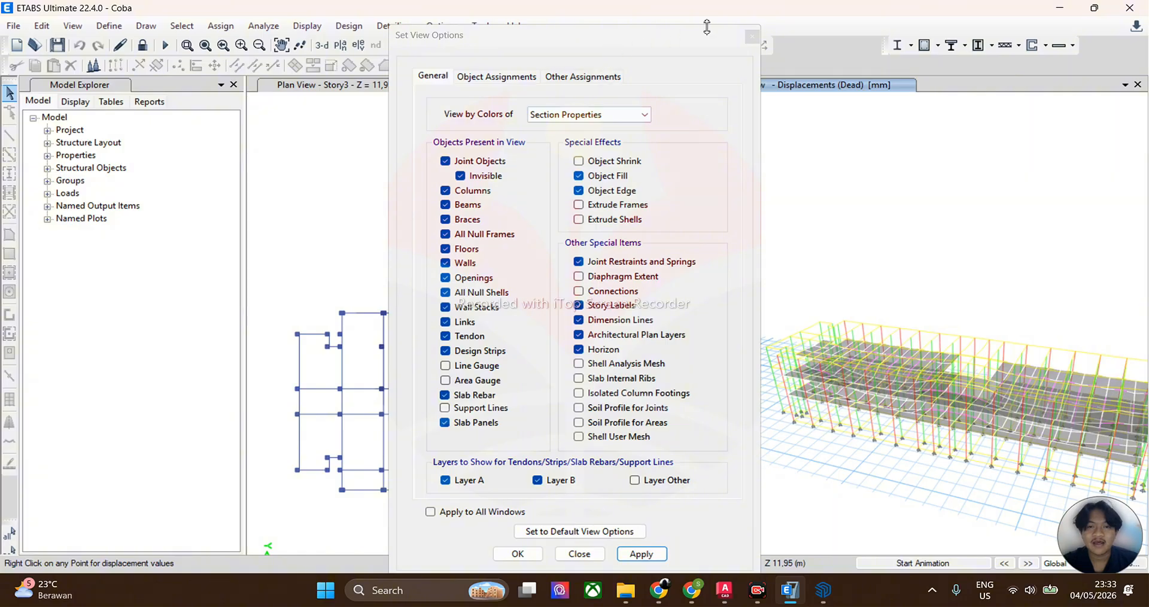
left_click(518, 554)
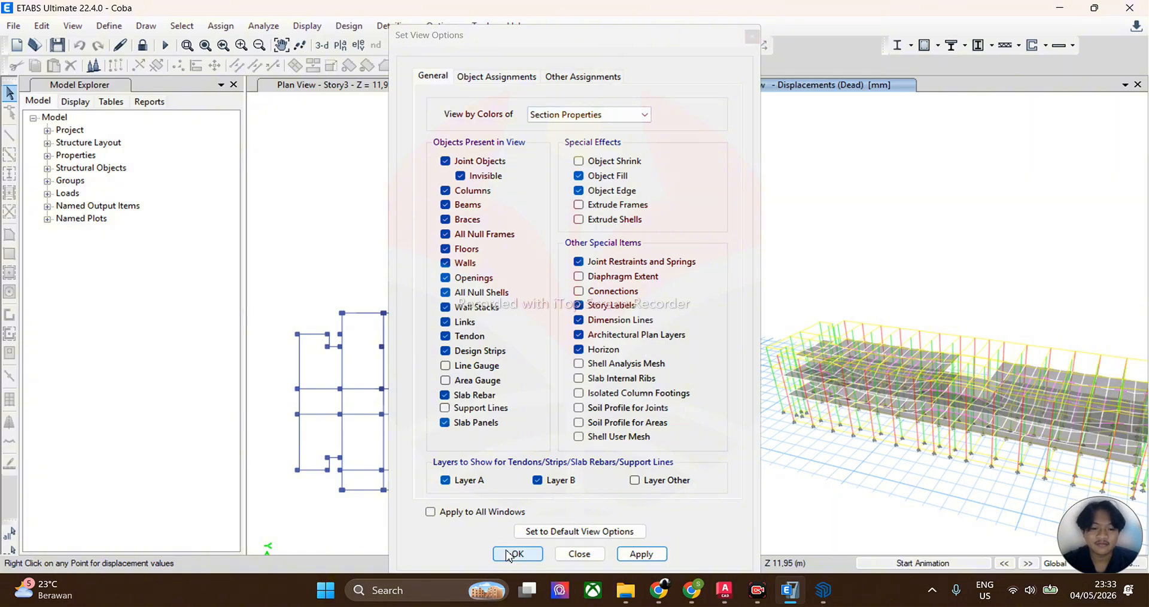
Step: Display the filled Moment 3-3 diagrams of the frames for the Dead load case in the 3-D view
scroll(944, 440, "up", 5)
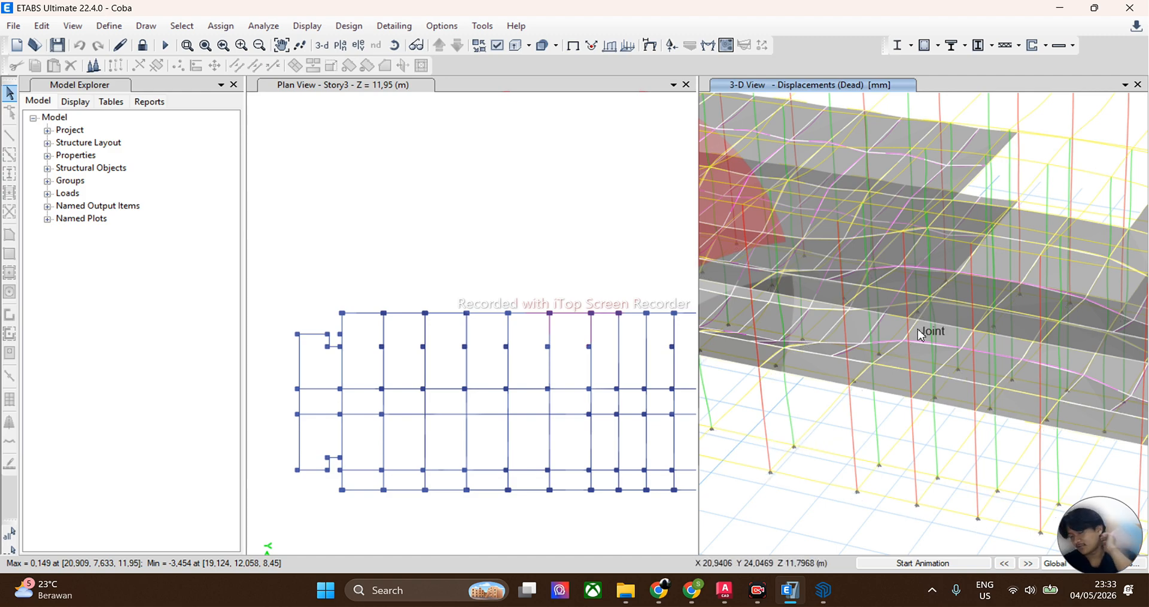
scroll(898, 328, "down", 10, "shift")
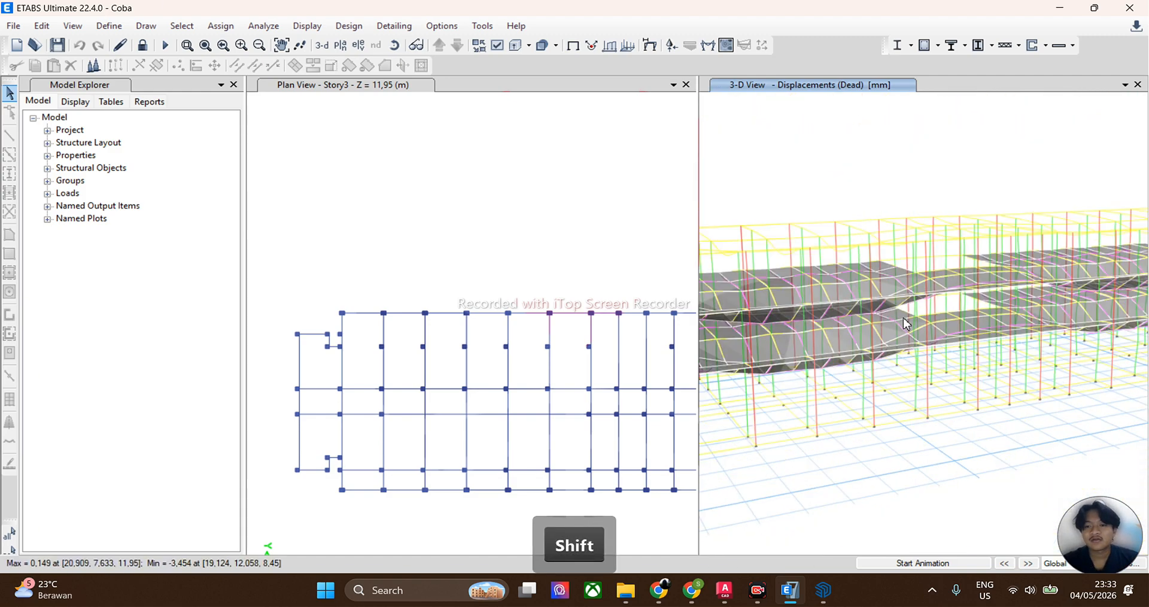
scroll(898, 329, "up", 5, "shift")
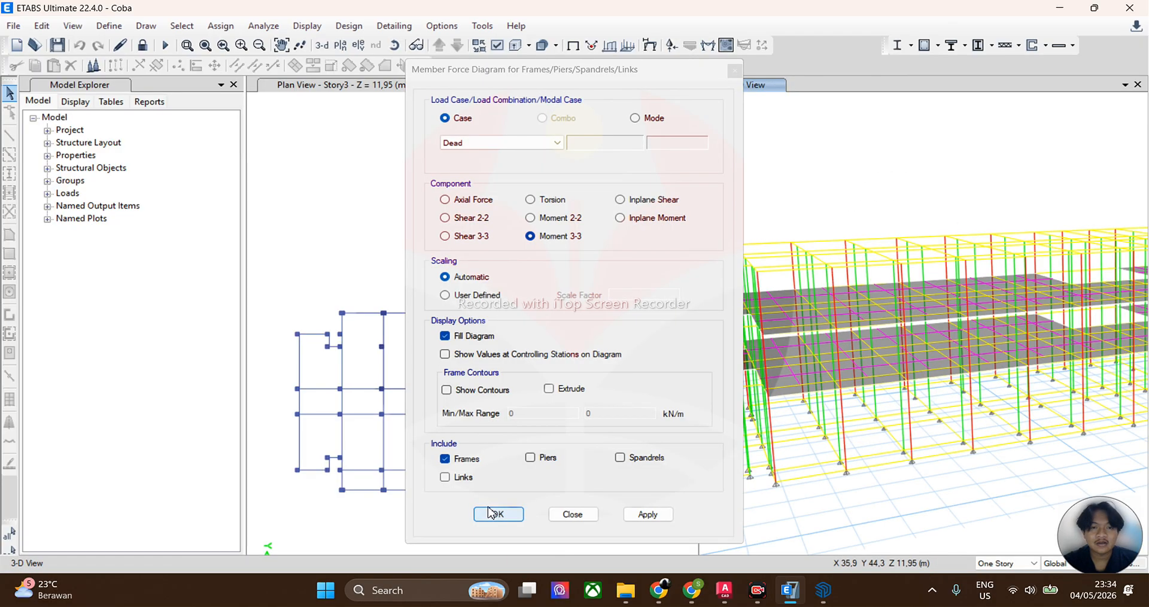
left_click(494, 513)
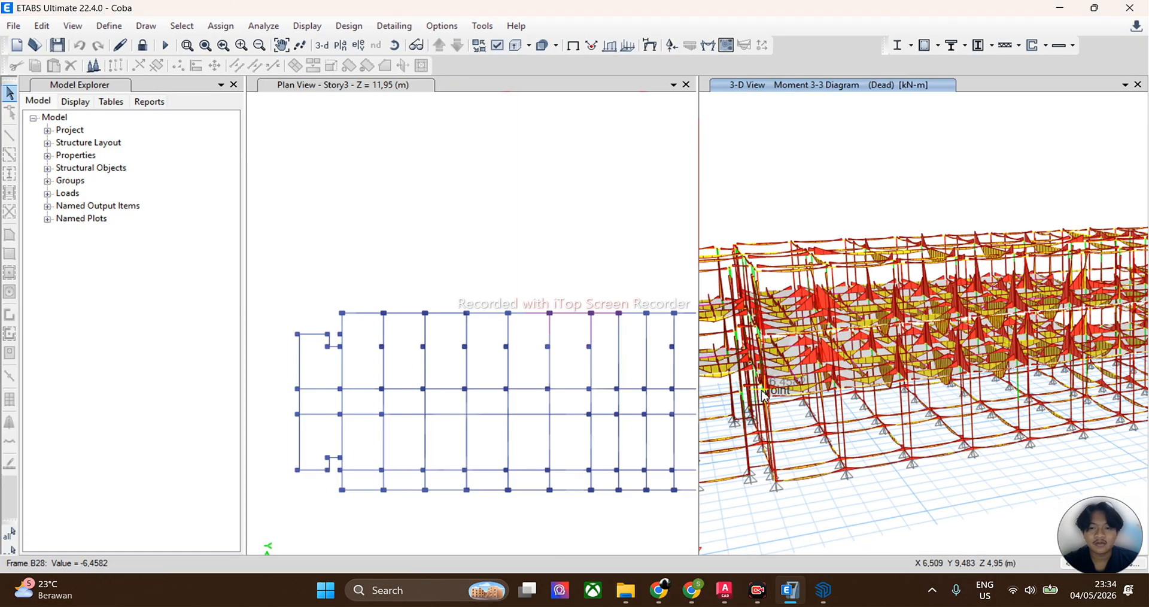
Step: Examine the Moment 3-3 diagrams along the beams and columns of the building from several angles
scroll(786, 372, "down", 3)
middle_click_drag(786, 372, 788, 347, "shift")
scroll(788, 347, "up", 5)
scroll(790, 348, "up", 6)
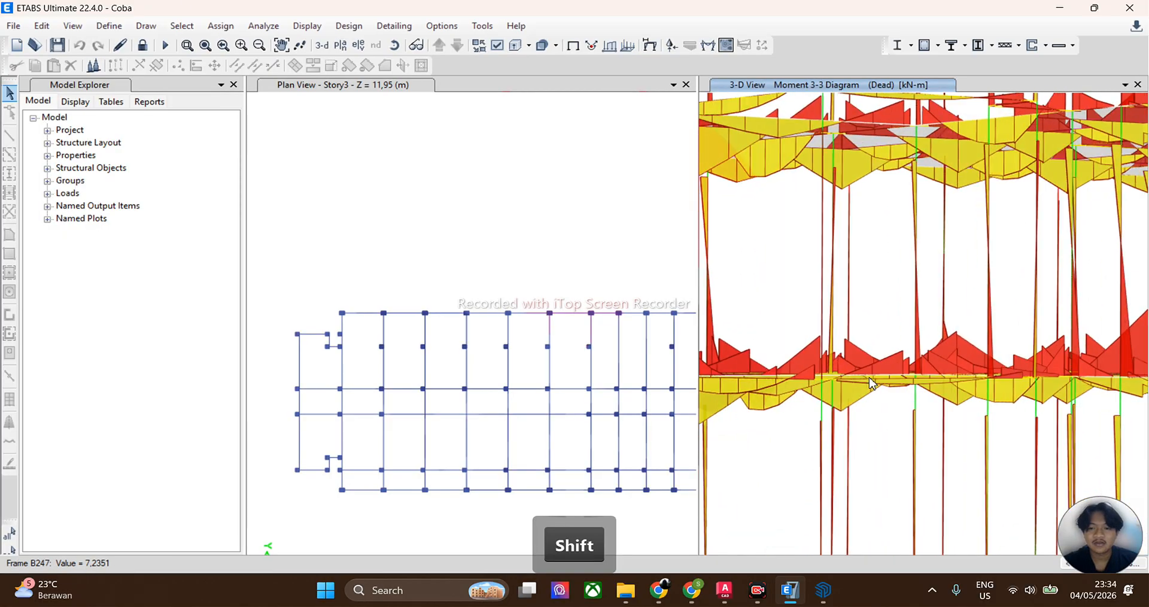
scroll(850, 376, "down", 5)
scroll(856, 365, "up", 5)
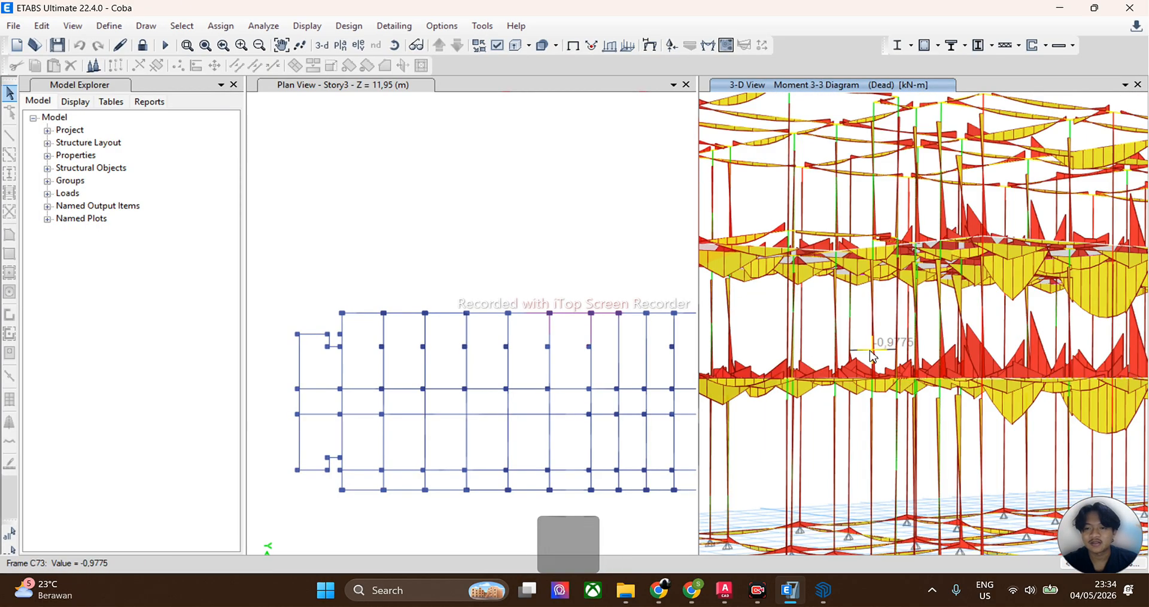
scroll(871, 356, "down", 3)
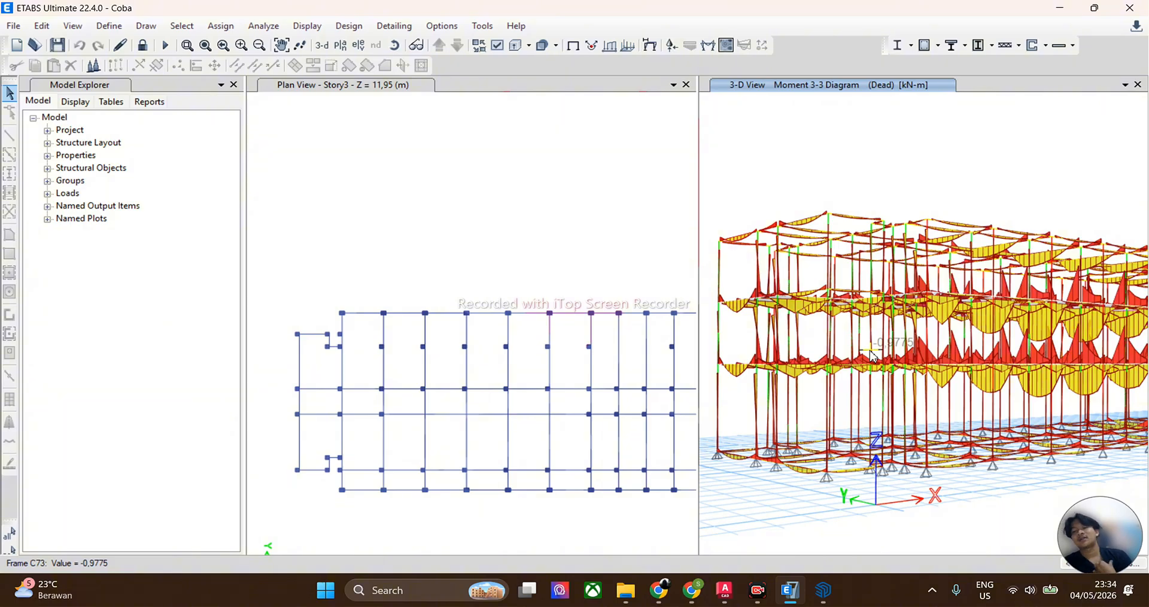